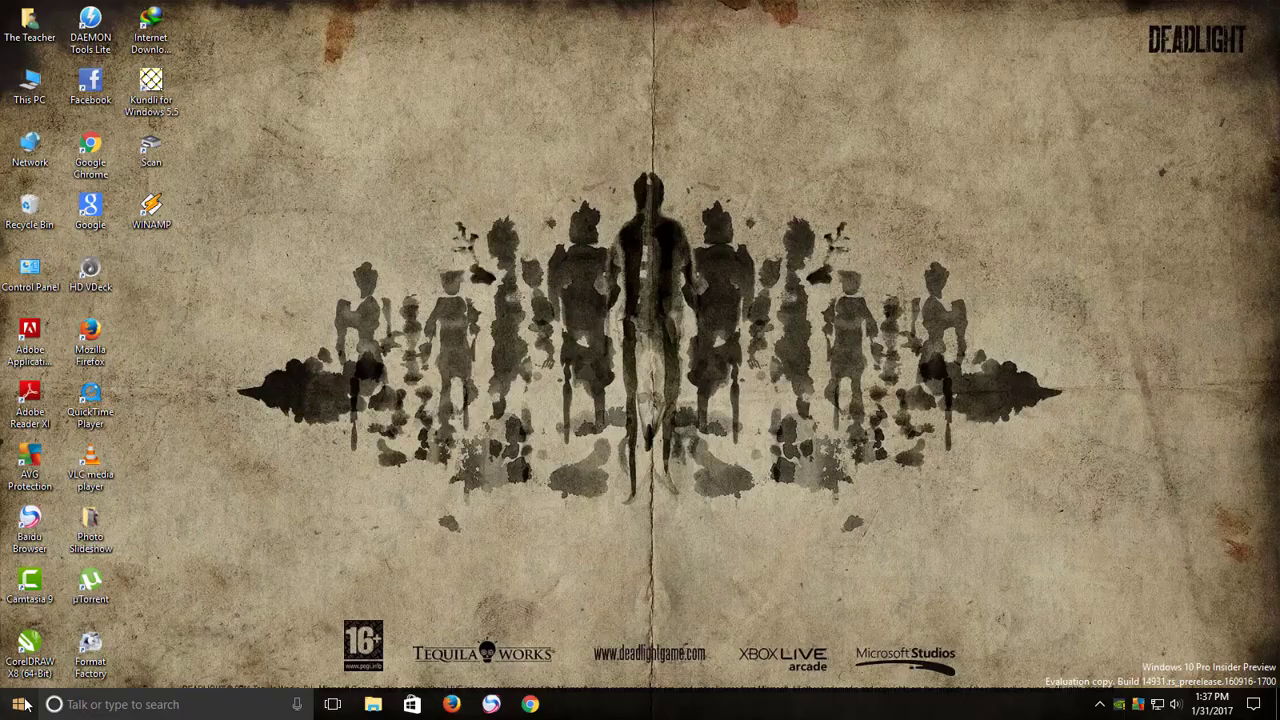
Launch PowerPoint 2016 from the Start menu.
click(24, 704)
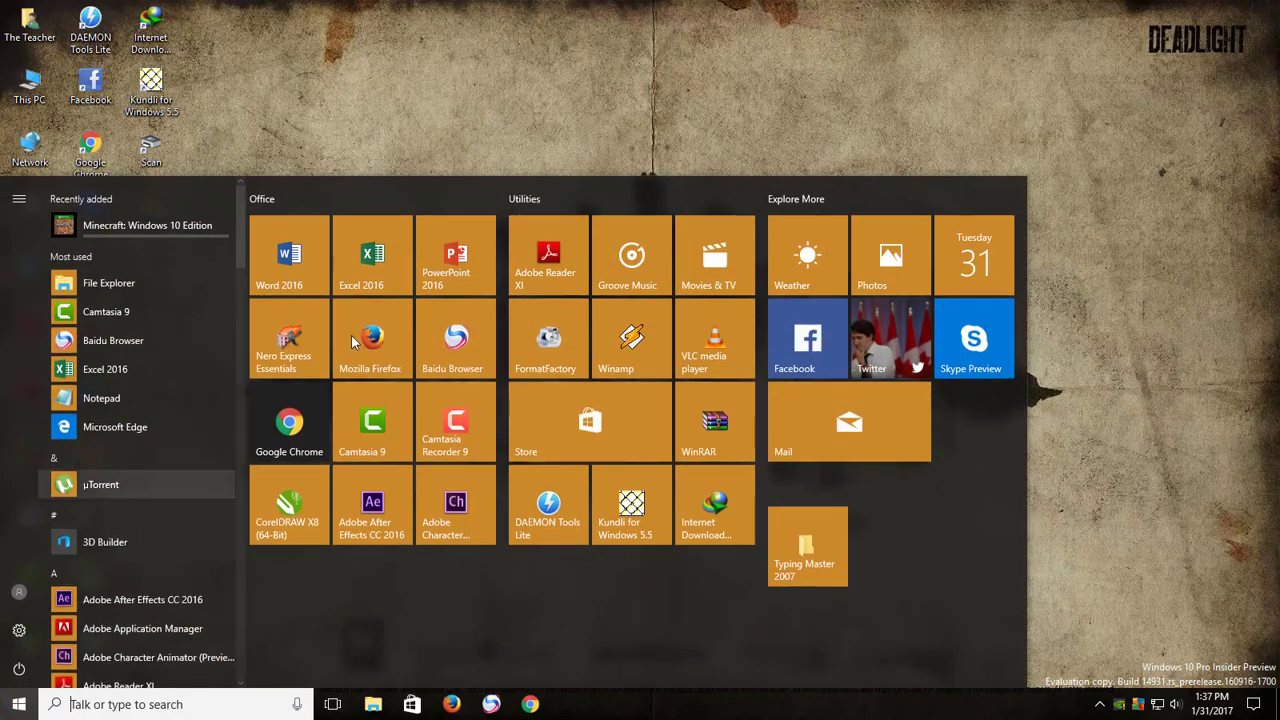
click(428, 268)
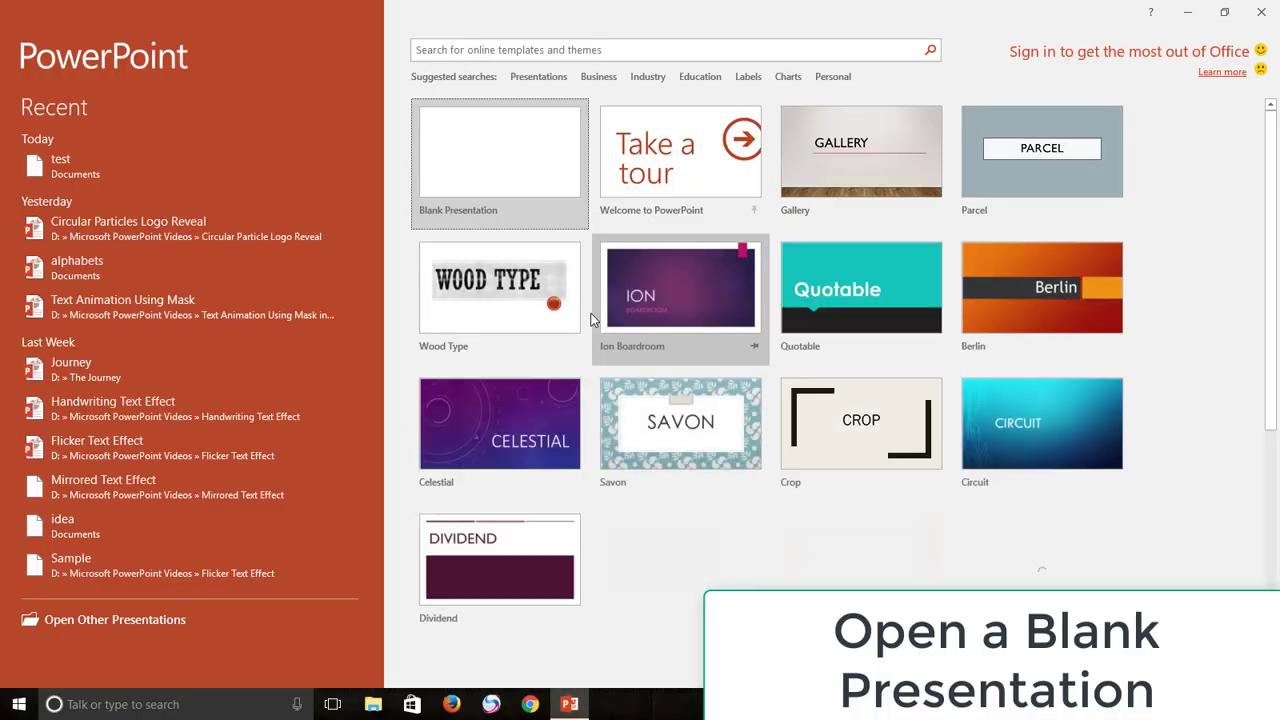
Create a new blank presentation and switch its slide to the Blank layout.
click(503, 186)
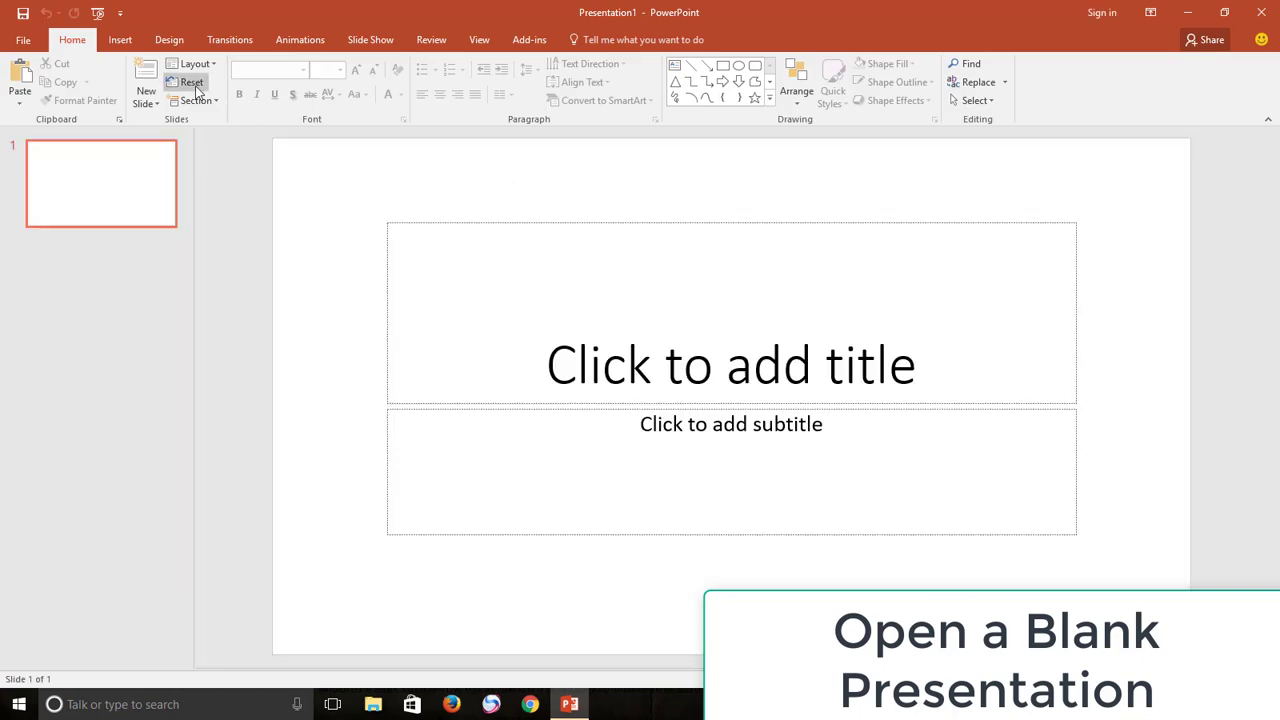
click(192, 66)
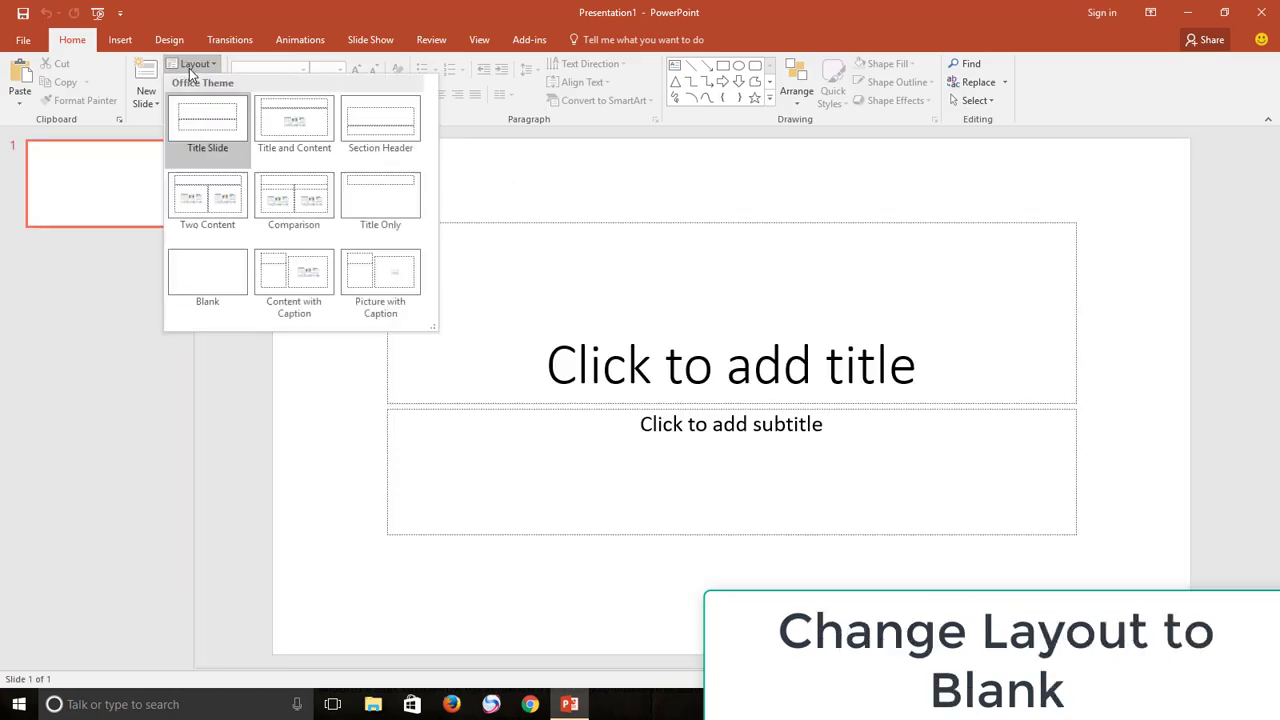
click(204, 284)
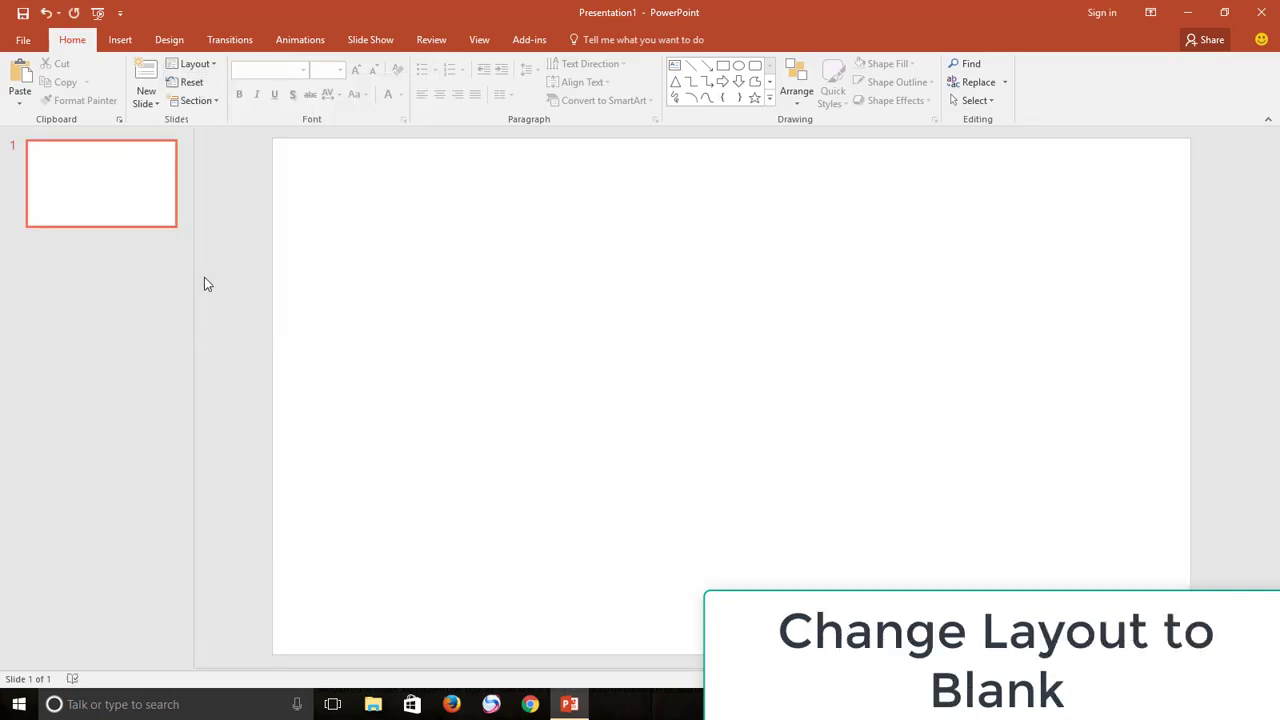
Check the custom slide size width (13.333 in) without changing it.
click(171, 40)
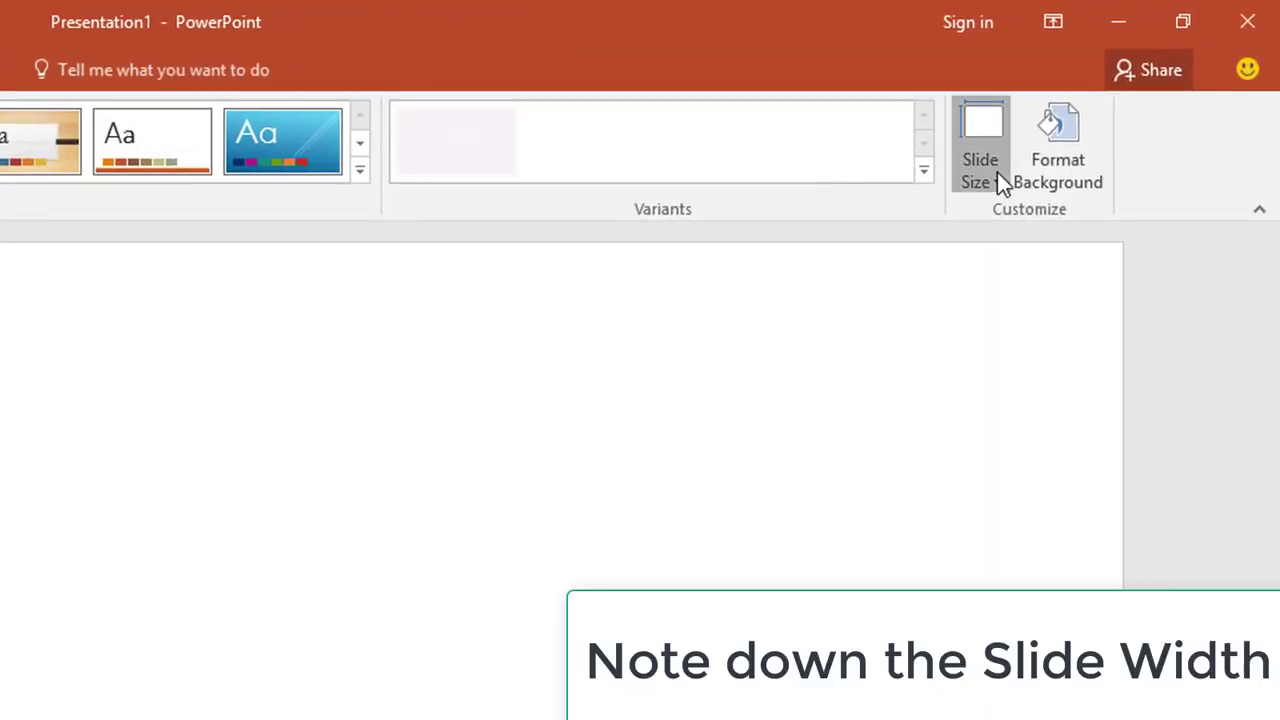
click(1000, 180)
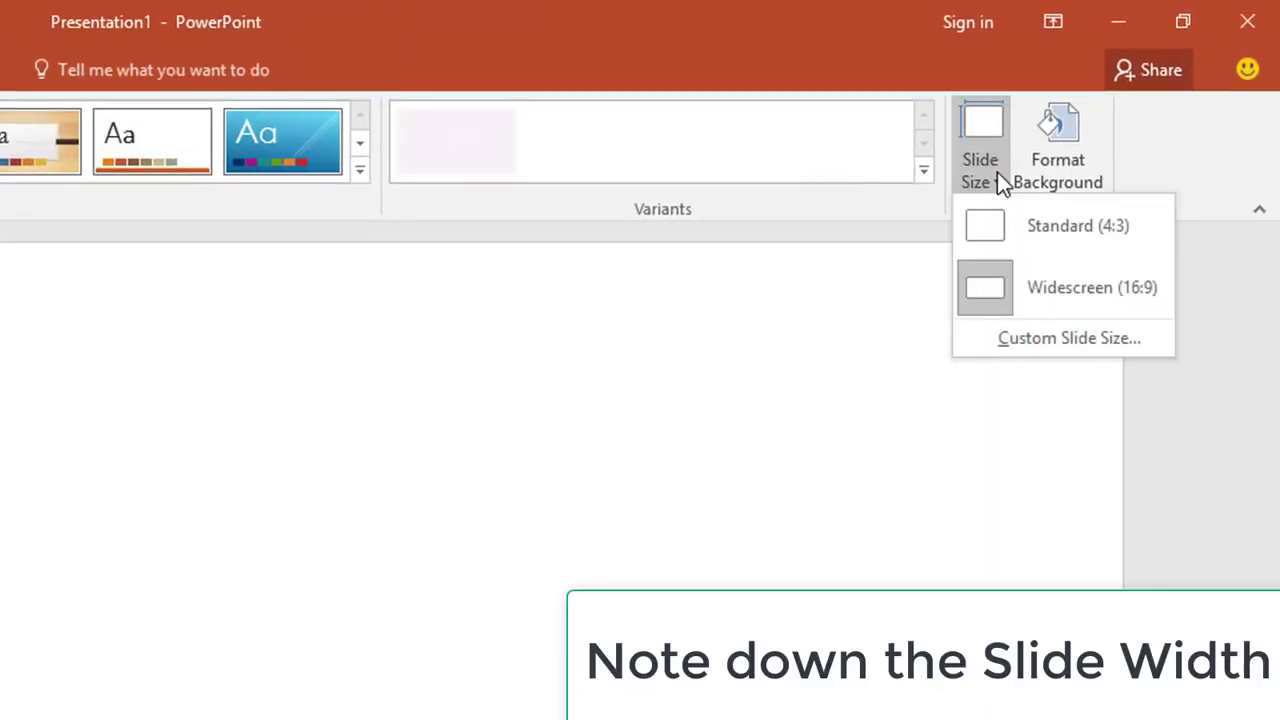
click(1021, 340)
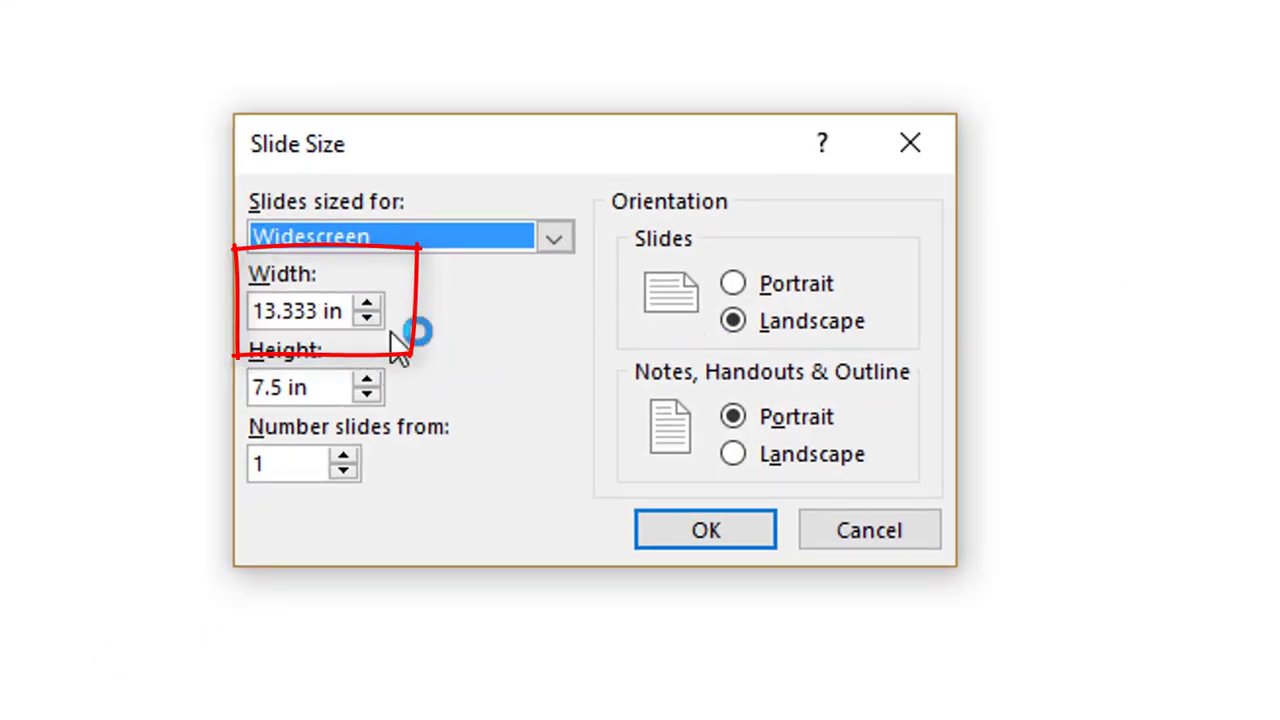
click(880, 525)
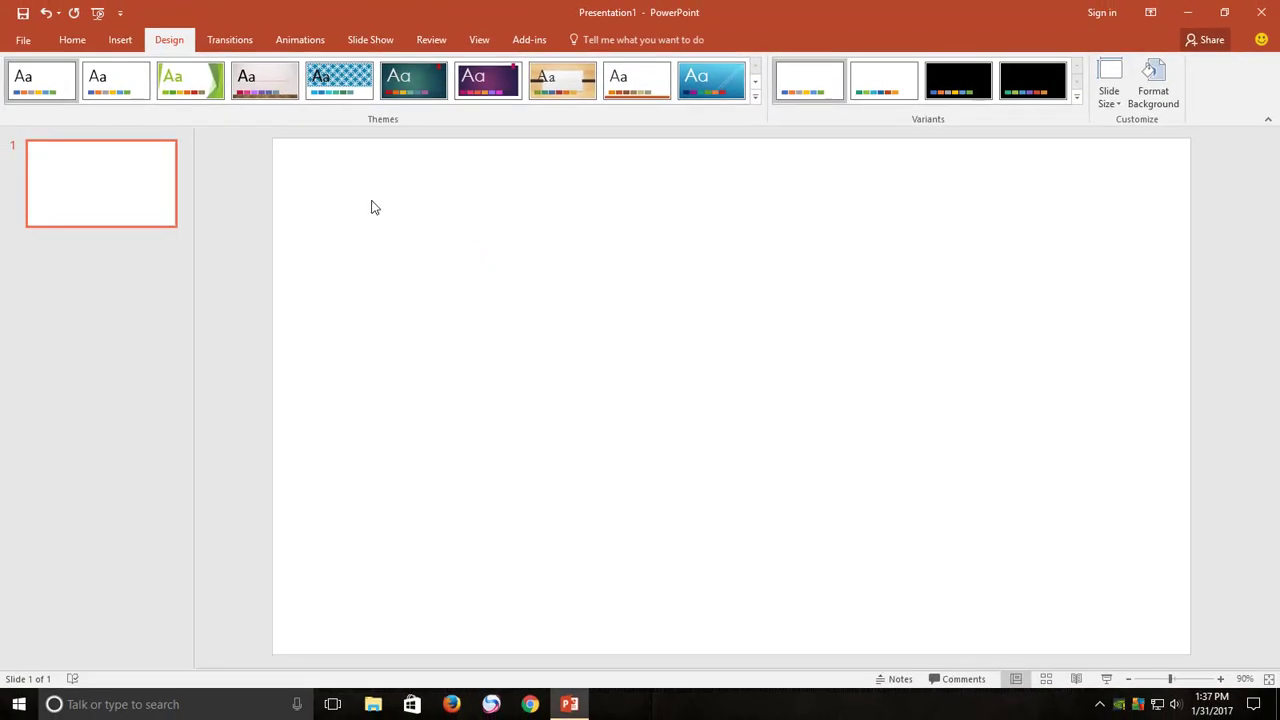
click(80, 37)
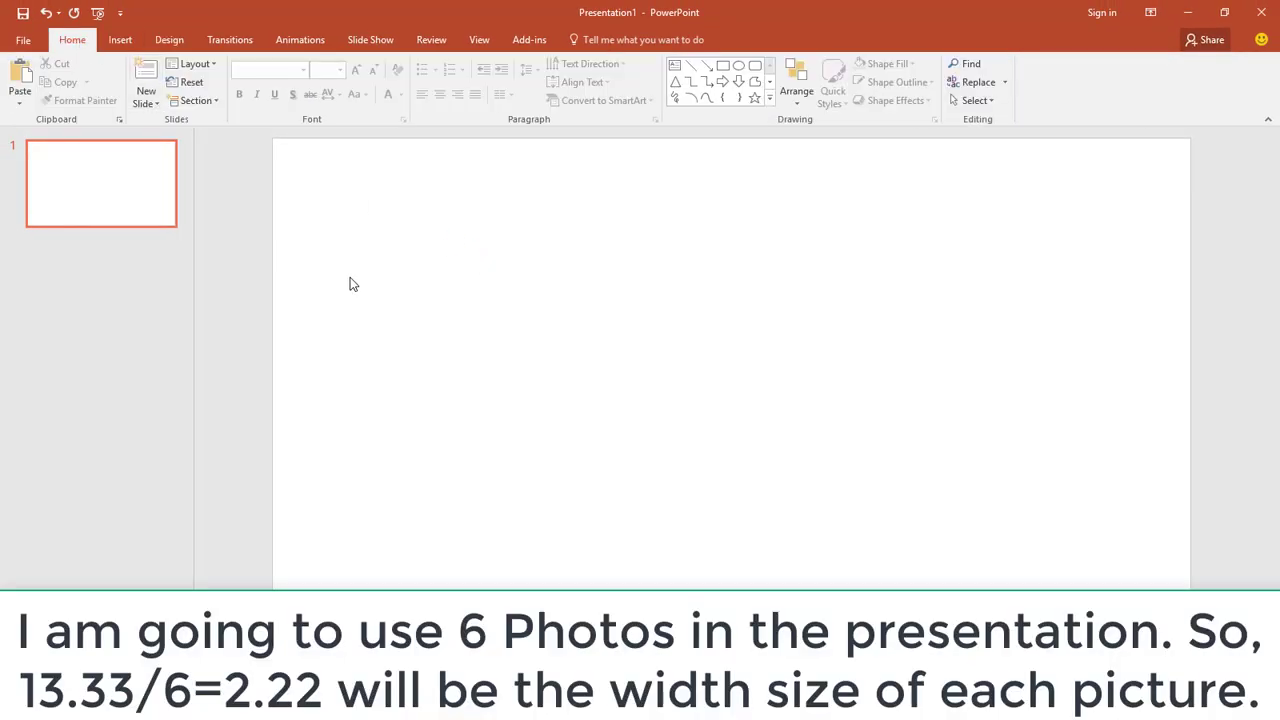
Use Calculator to divide 13.33 by 6 (about 2.22), then close it.
key(super+r)
key(Escape)
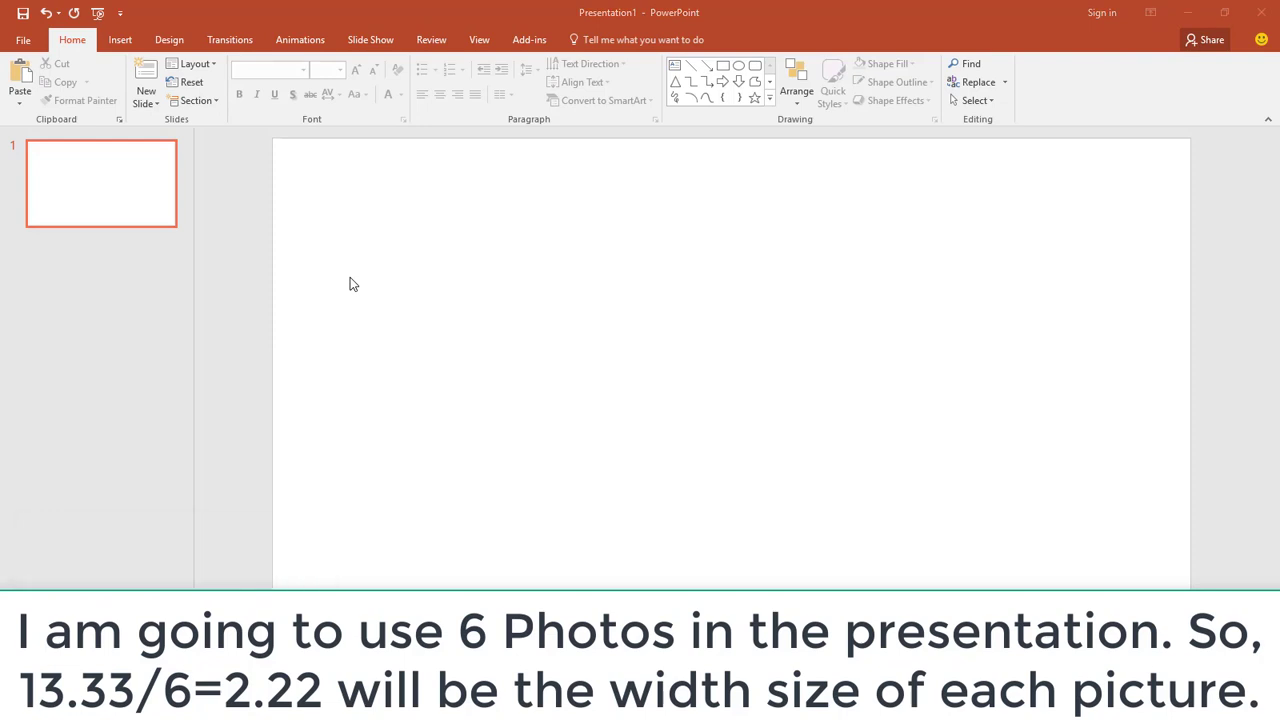
text(13)
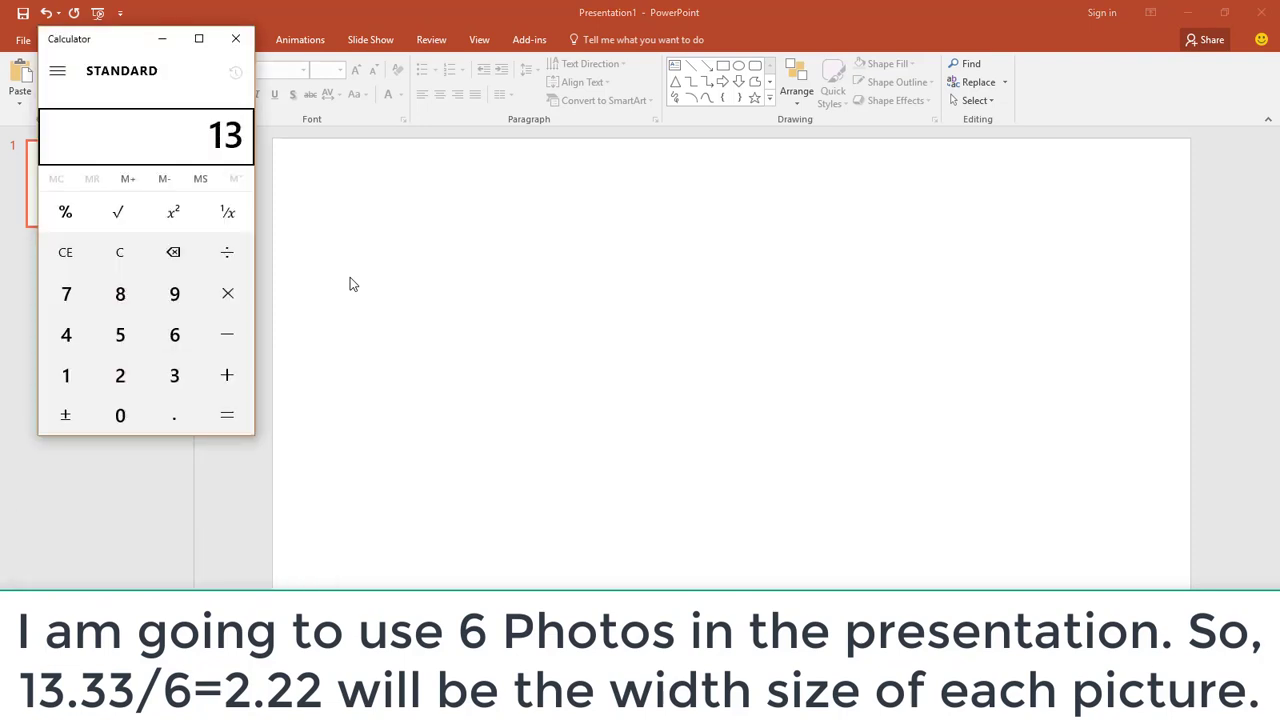
text(/3)
key(Escape)
text(13)
text(.33)
text(6)
key(Return)
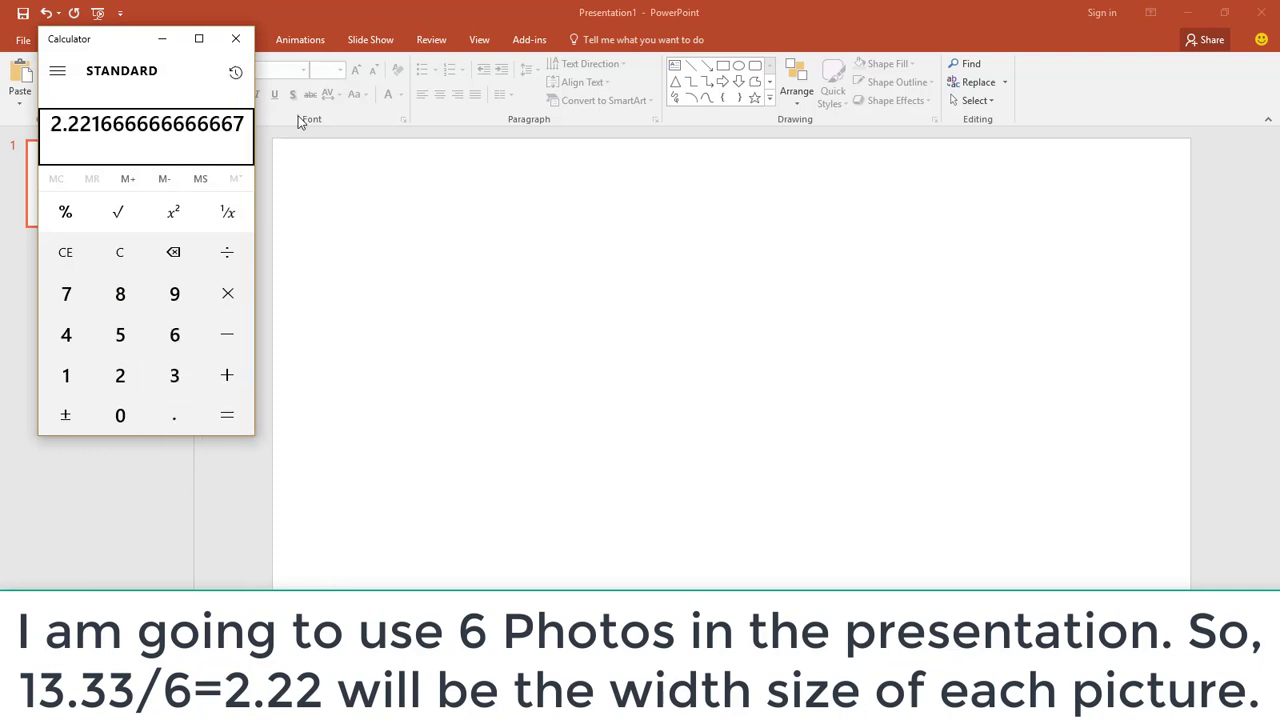
click(236, 38)
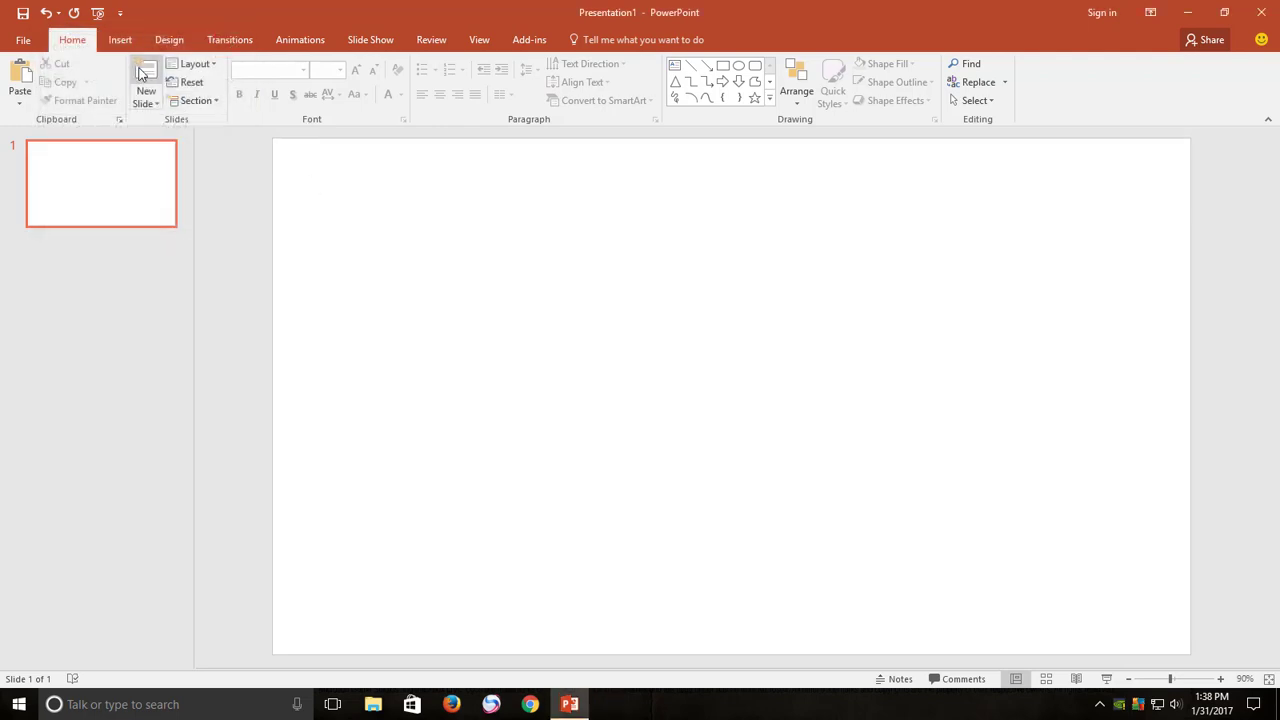
Insert the first photo from Desktop\Photo Slideshow and move it against the slide's left edge.
click(121, 42)
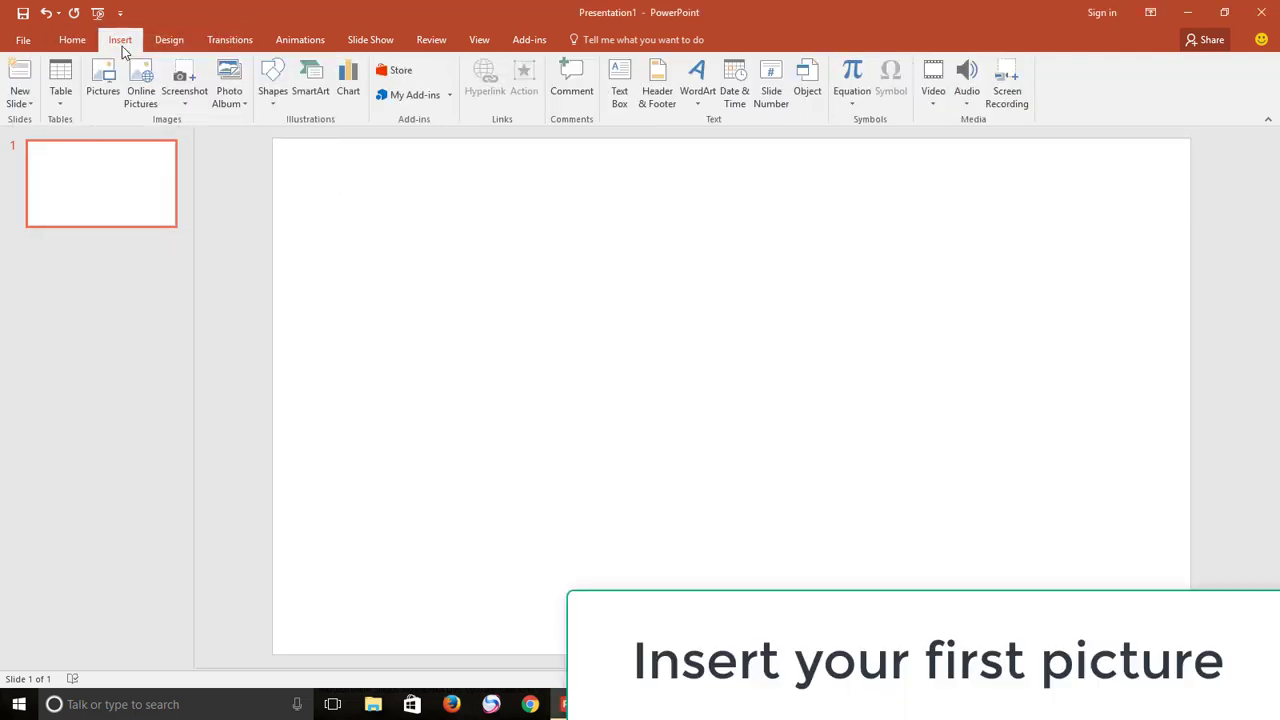
click(98, 95)
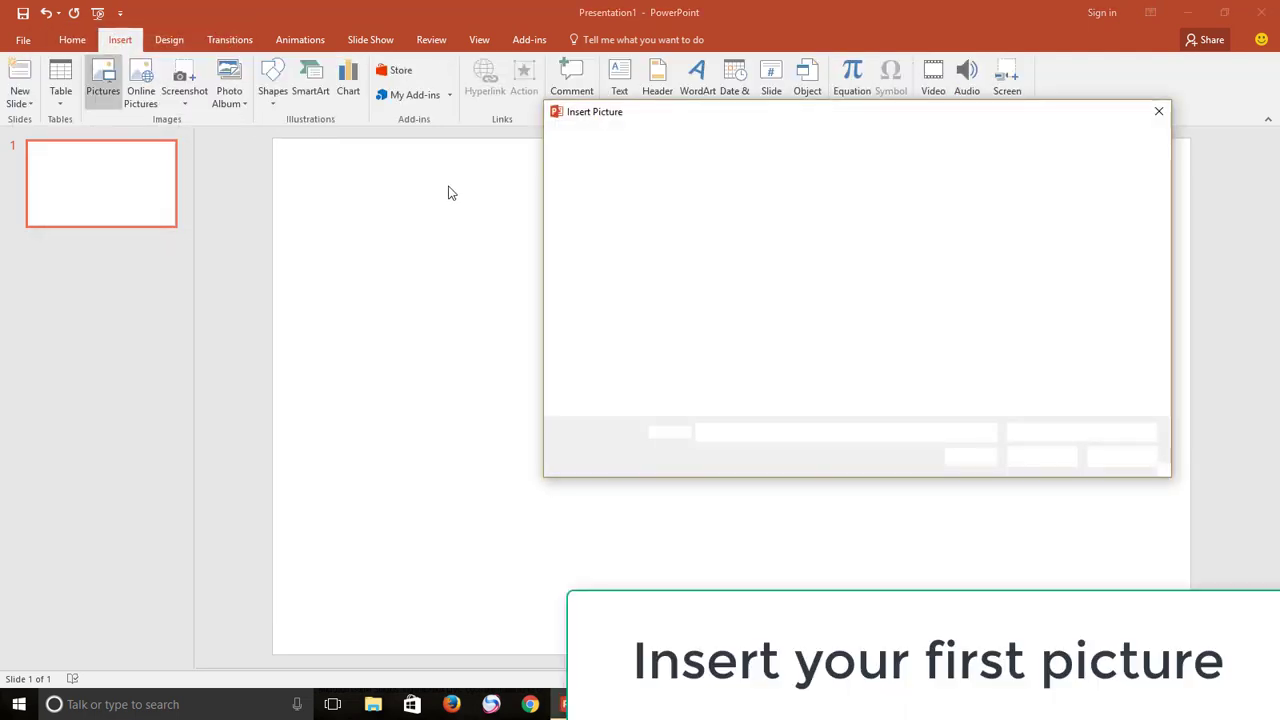
click(604, 240)
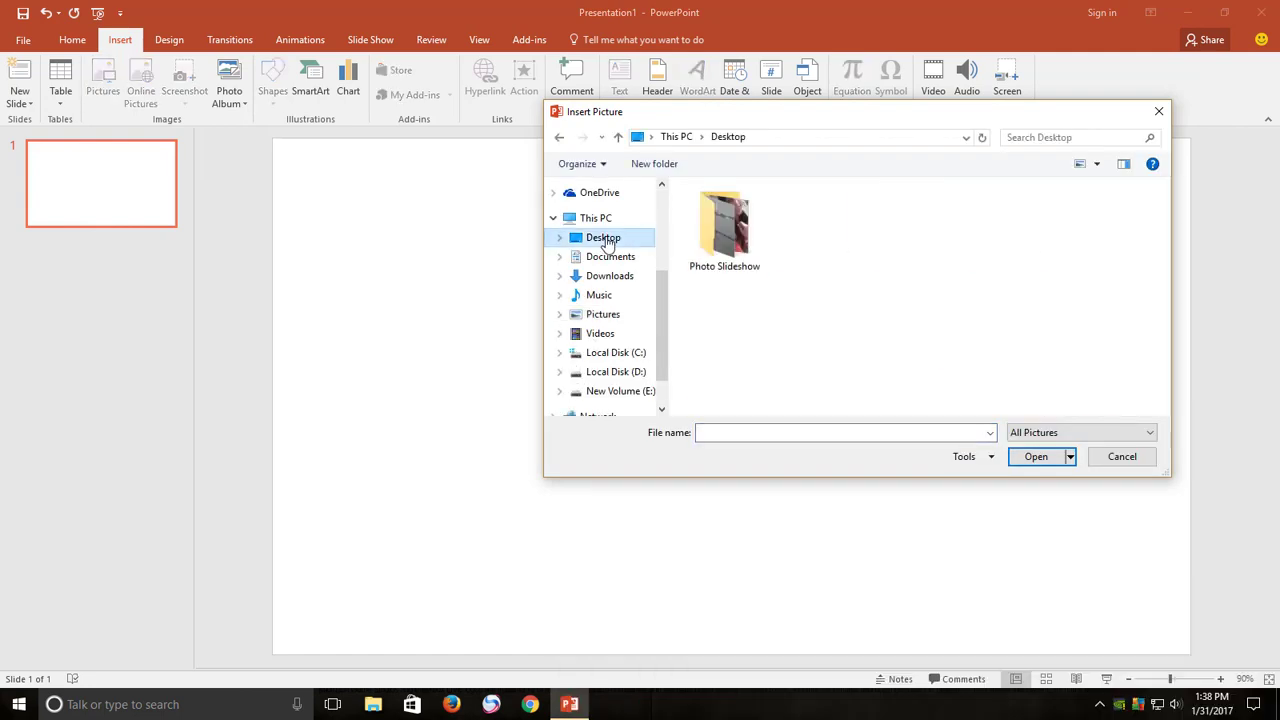
double_click(752, 240)
double_click(714, 218)
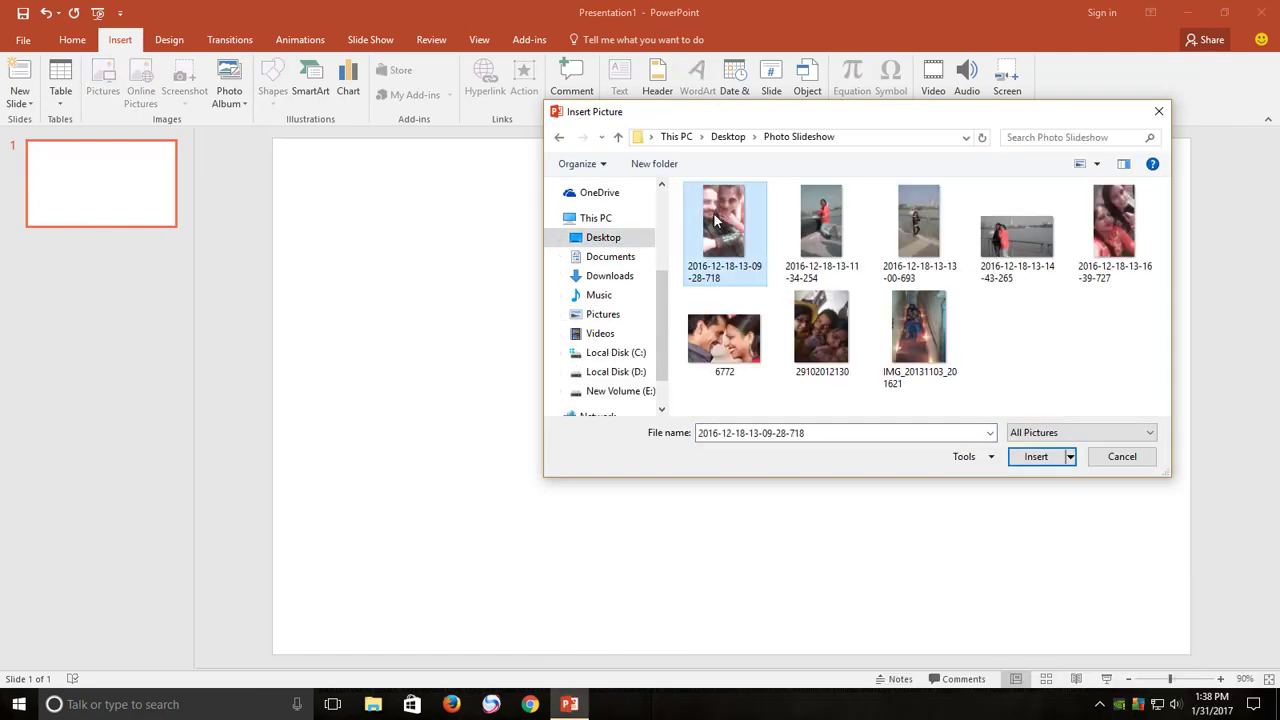
drag(709, 222, 380, 250)
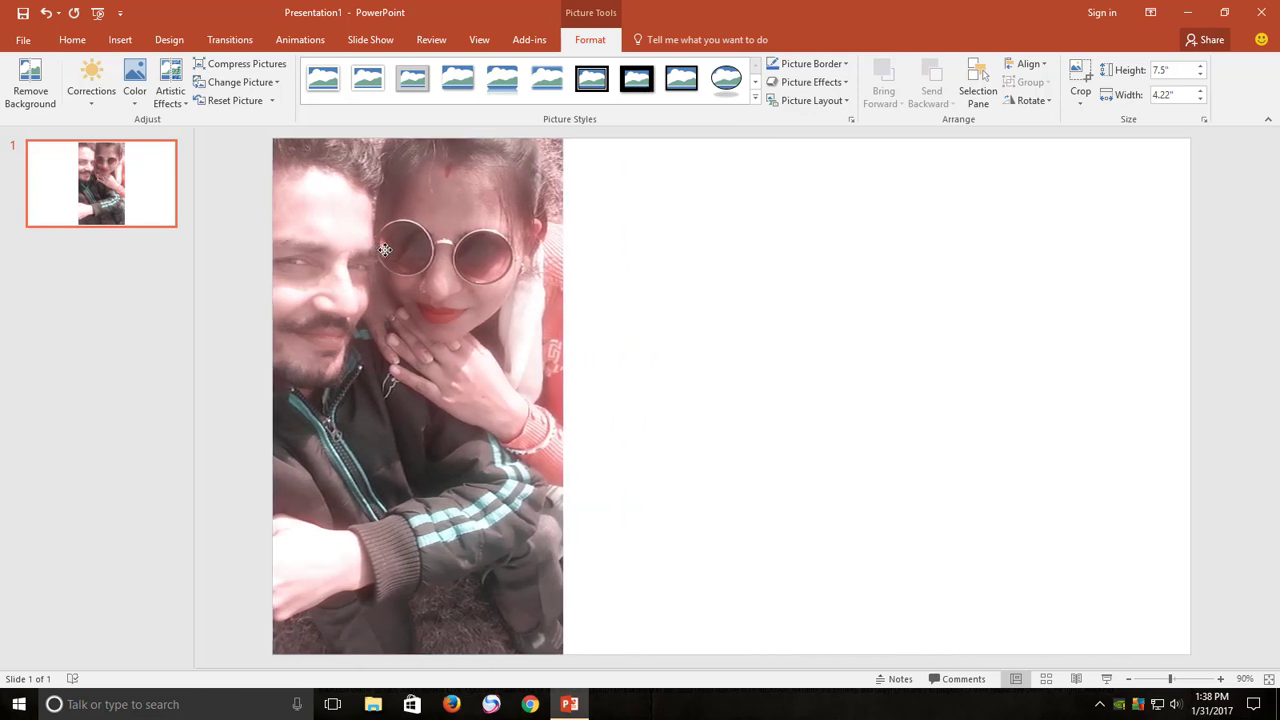
ctrl+scroll(585, 307, down, 2)
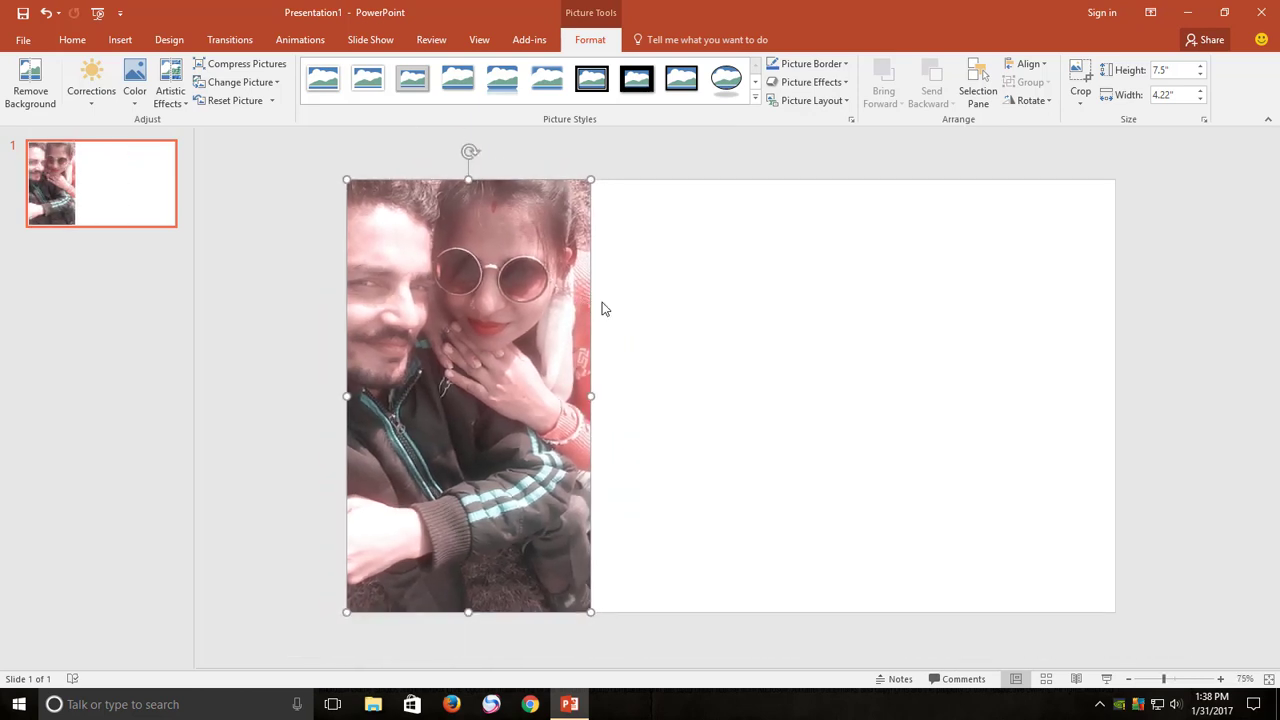
Add a Left motion path animation to the photo and shorten its path.
click(300, 40)
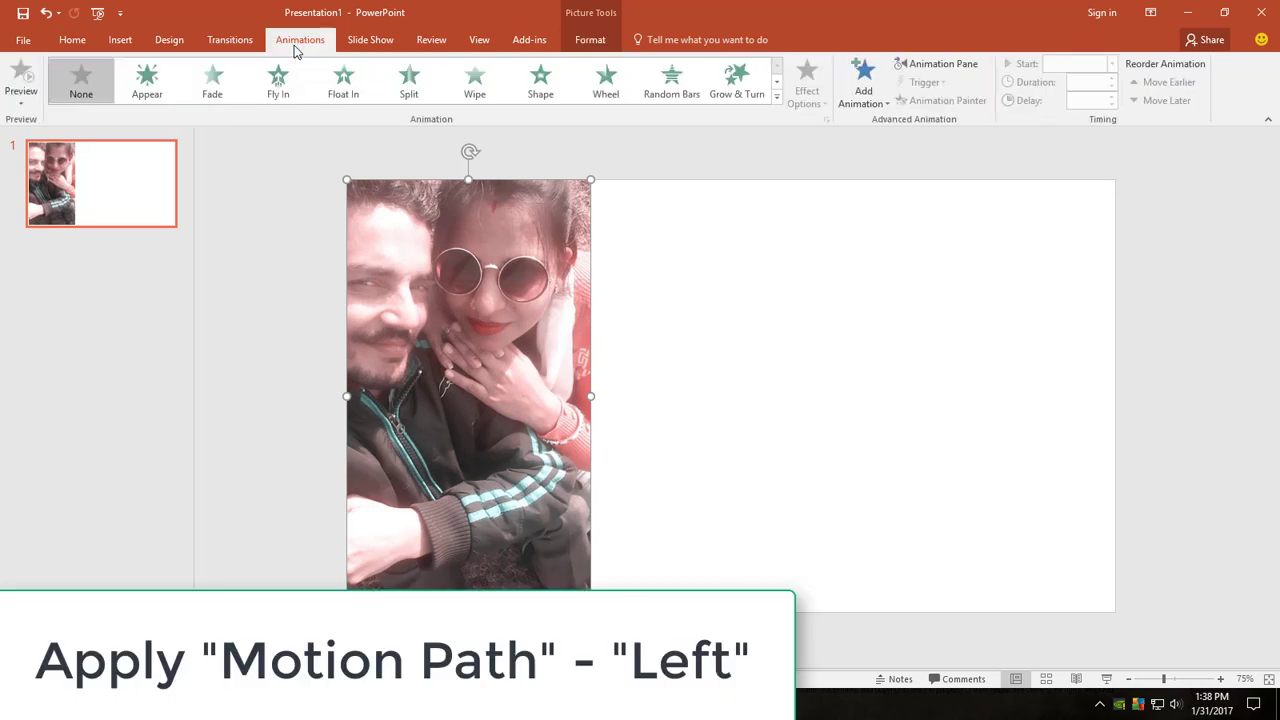
click(864, 92)
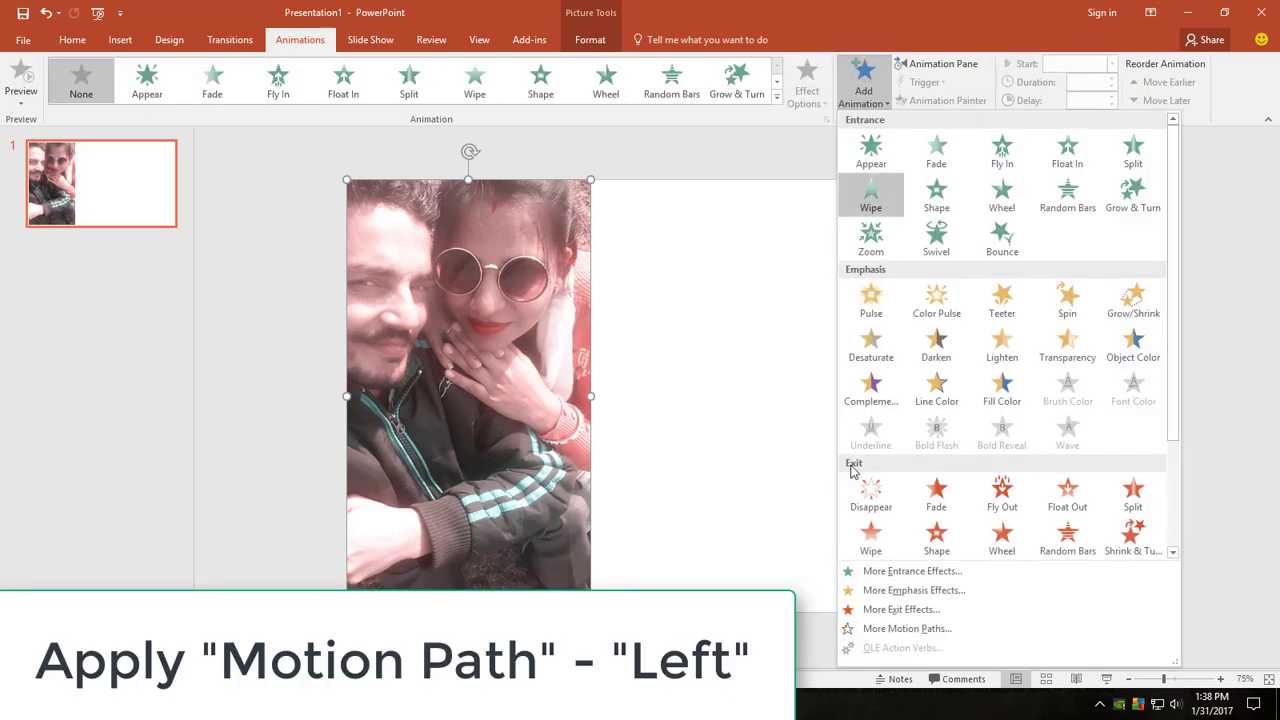
click(908, 628)
scroll(640, 400, down, 2)
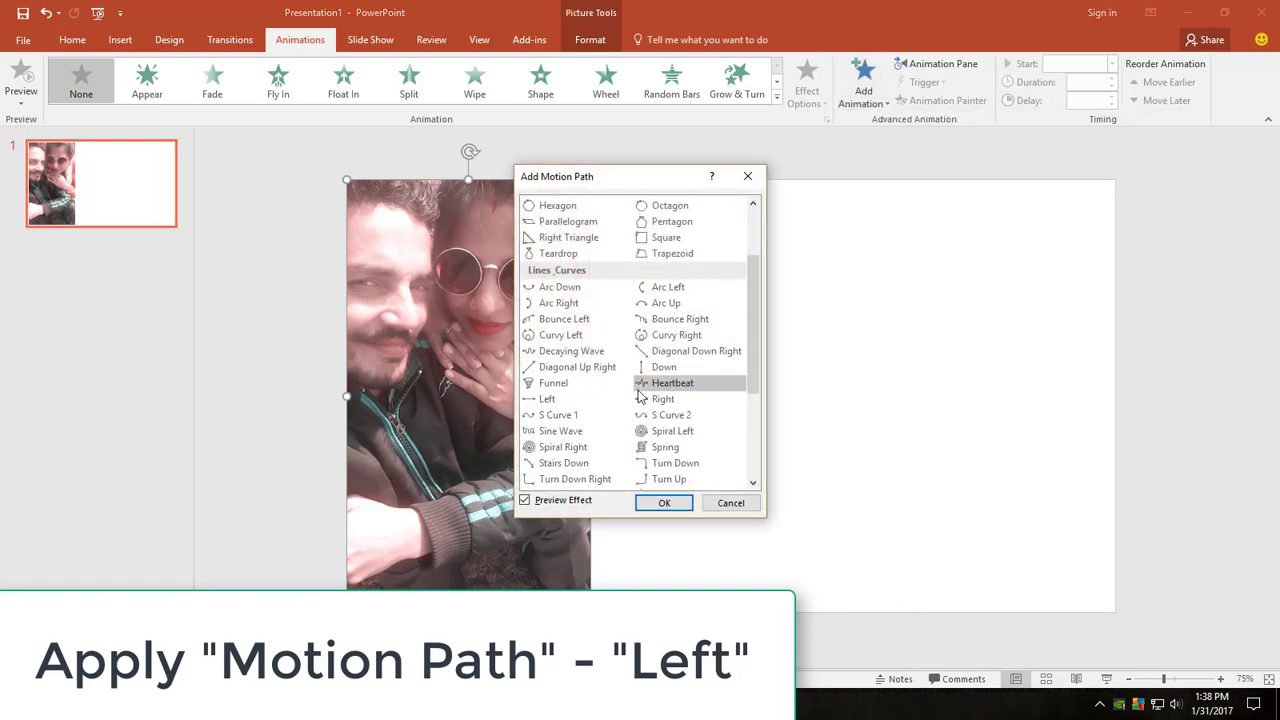
click(586, 399)
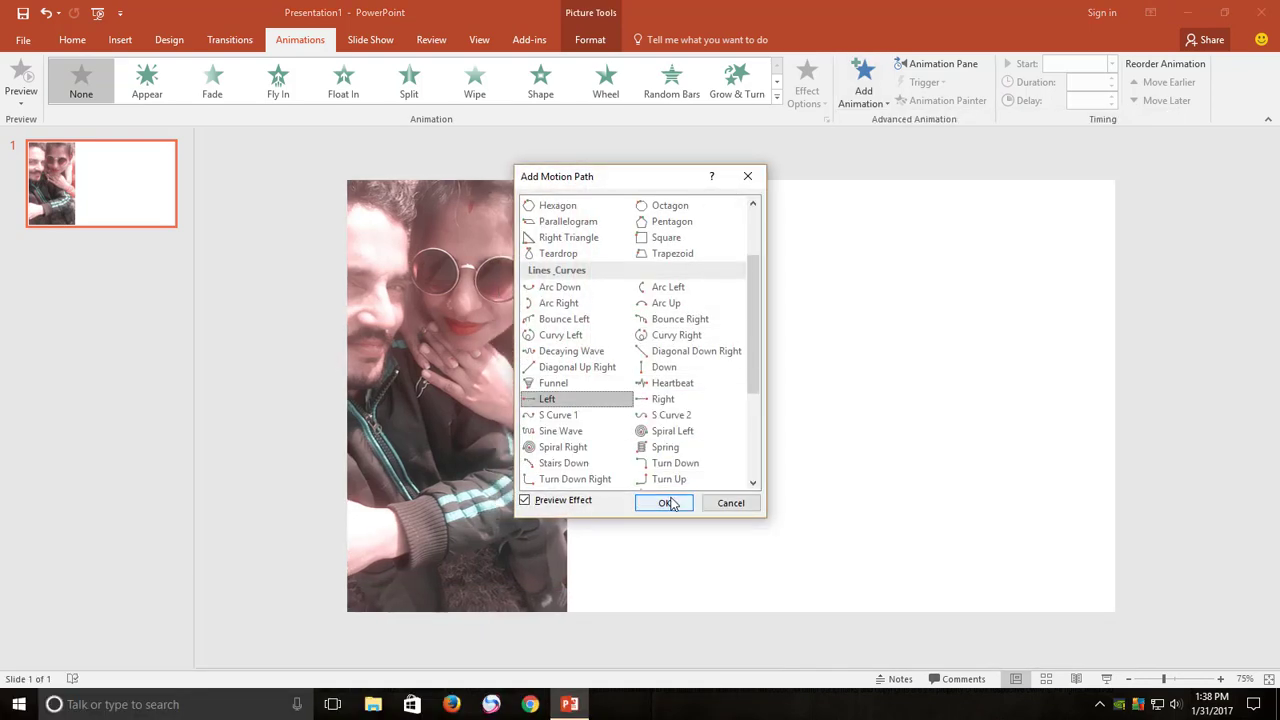
click(665, 503)
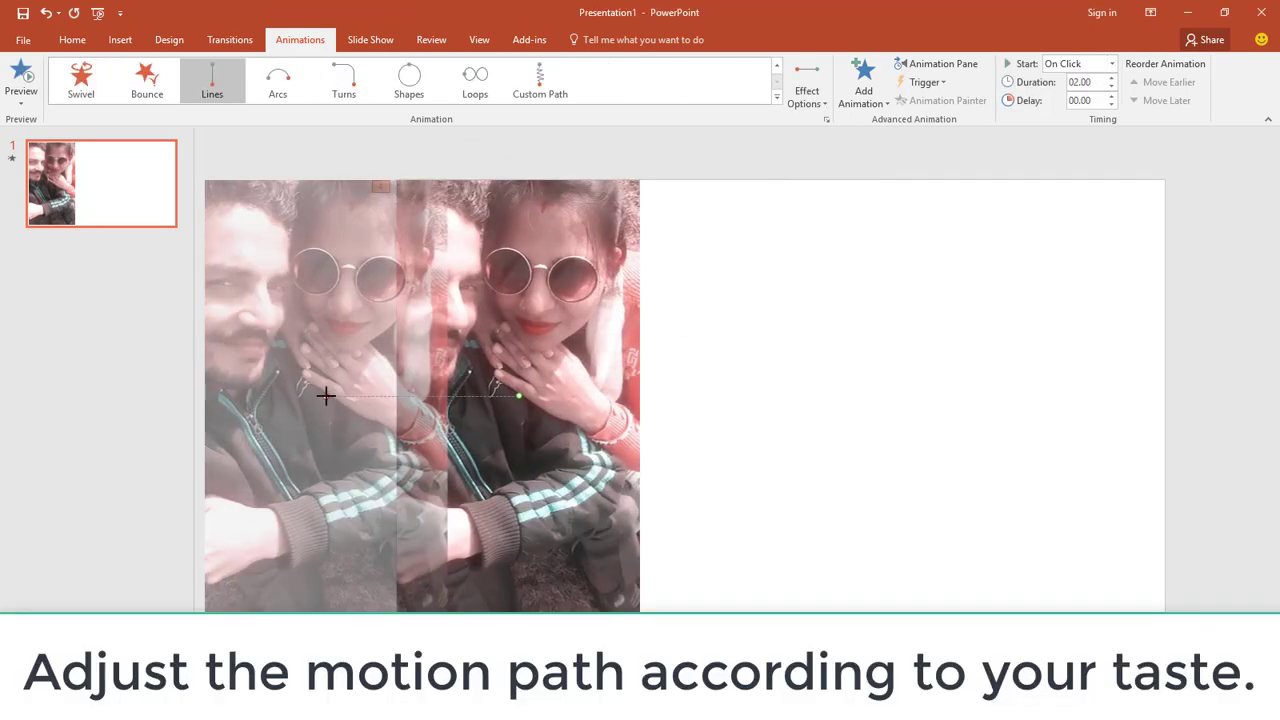
mouse_move(326, 395)
mouse_down()
mouse_move(458, 393)
mouse_move(446, 407)
mouse_up()
click(258, 287)
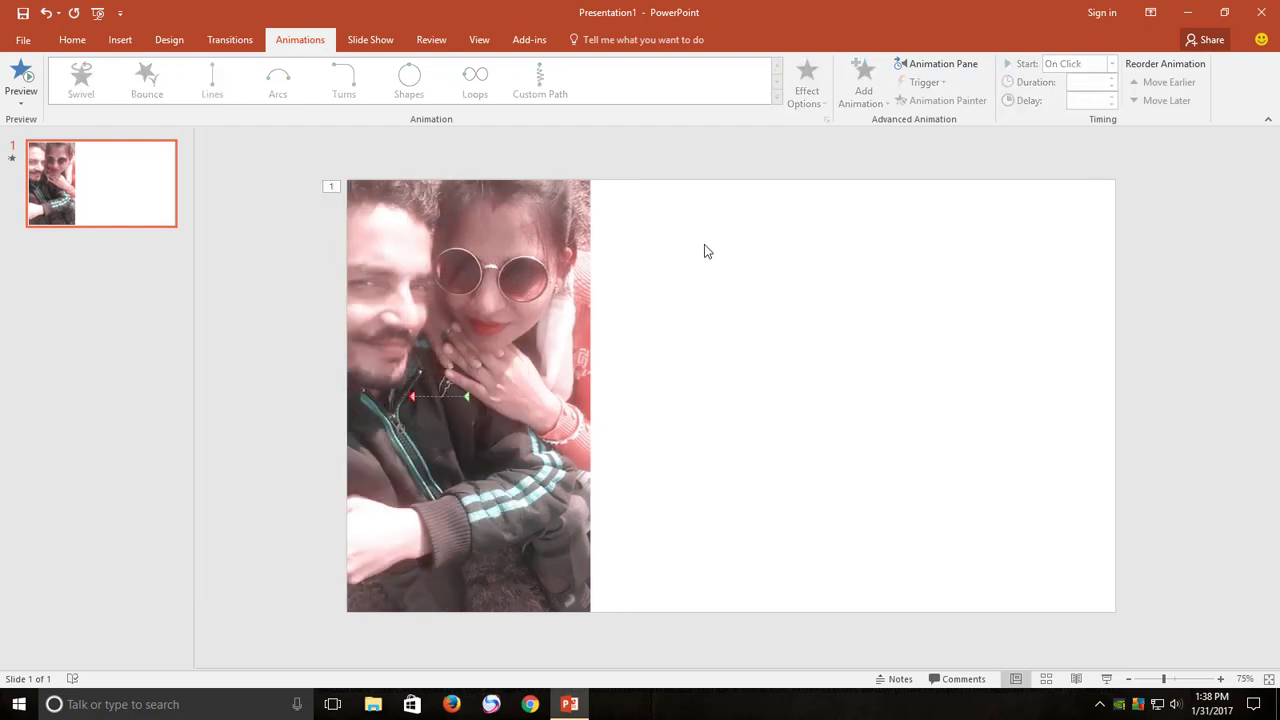
Set the photo's animation to start With Previous, then preview it in a slide show.
click(531, 228)
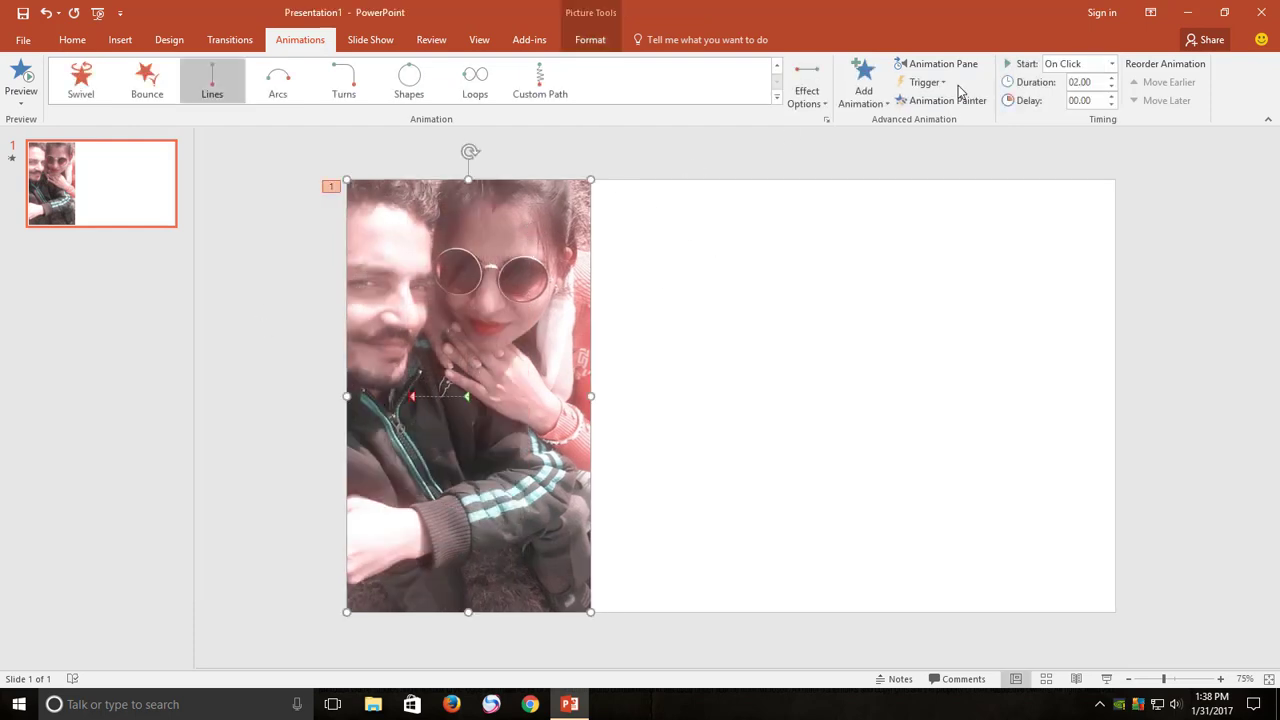
click(1057, 66)
click(1072, 95)
text(07)
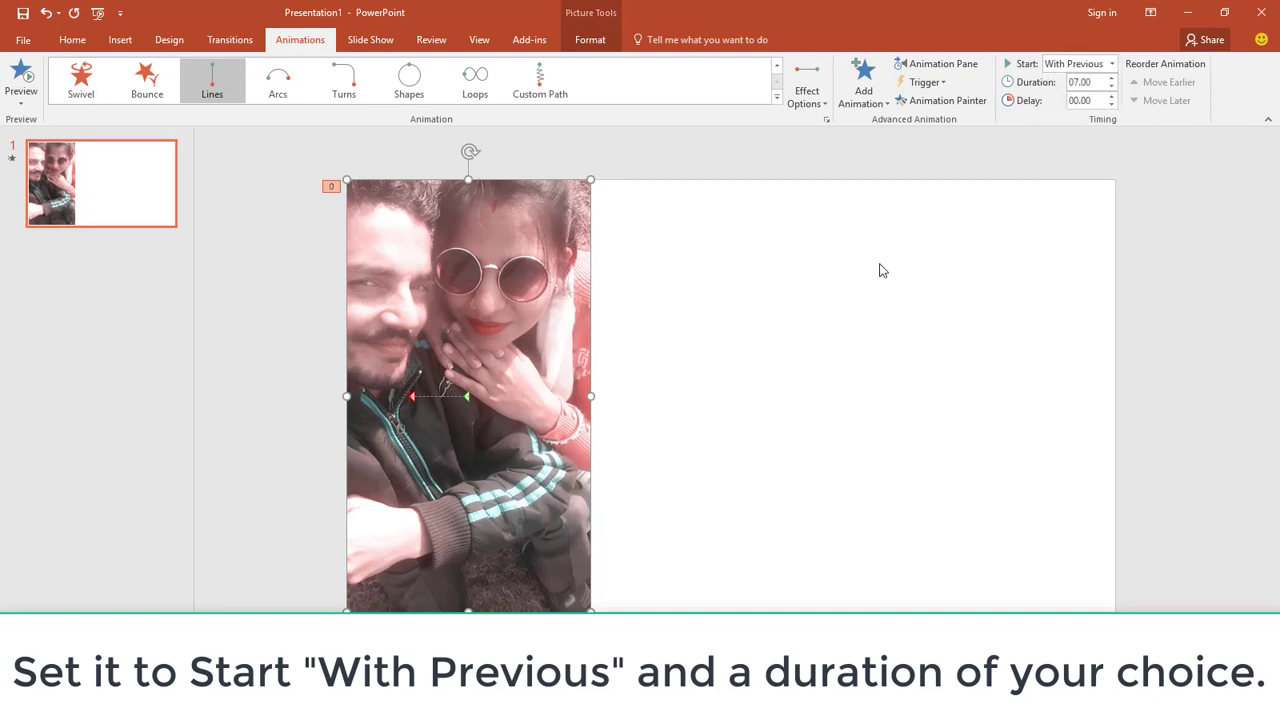
click(880, 270)
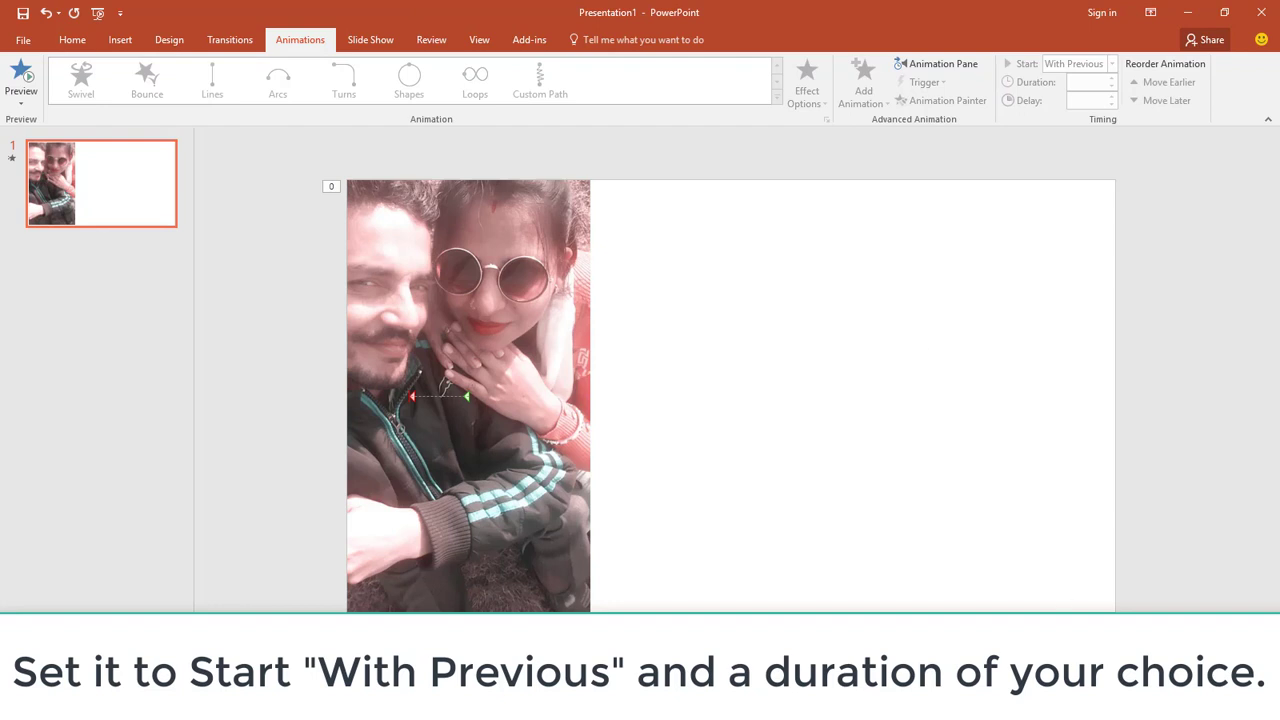
key(F5)
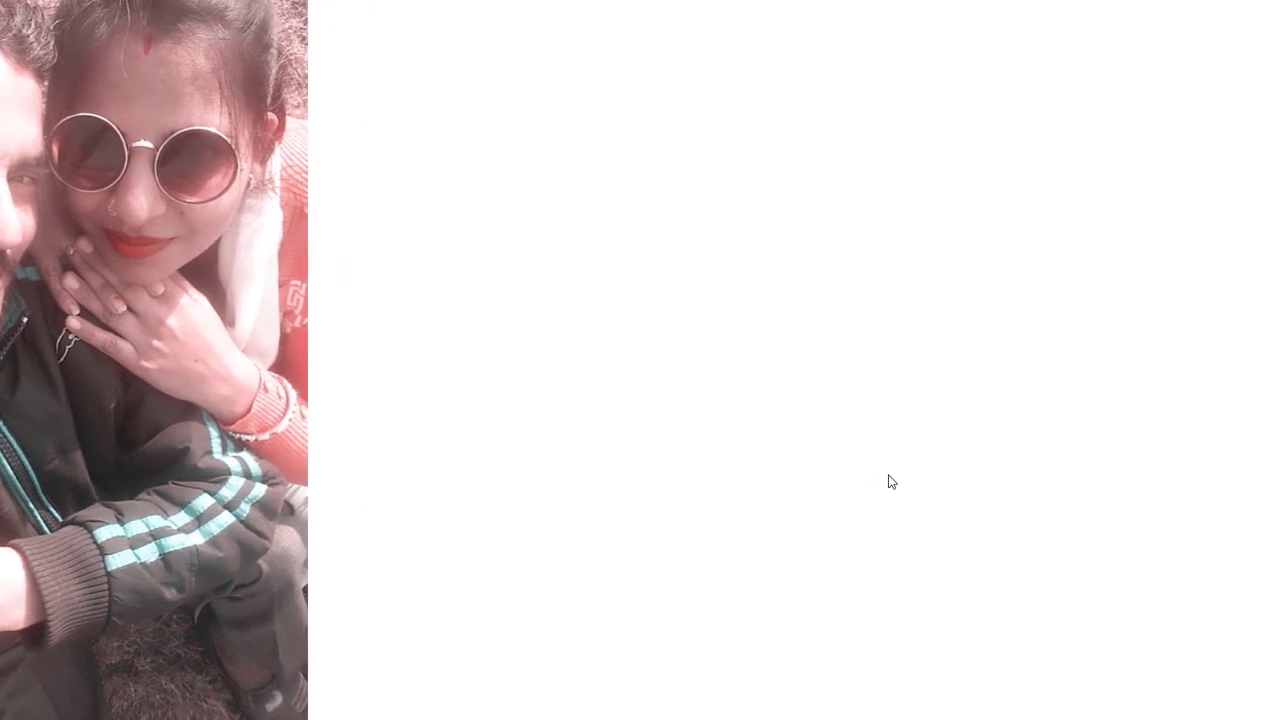
key(Escape)
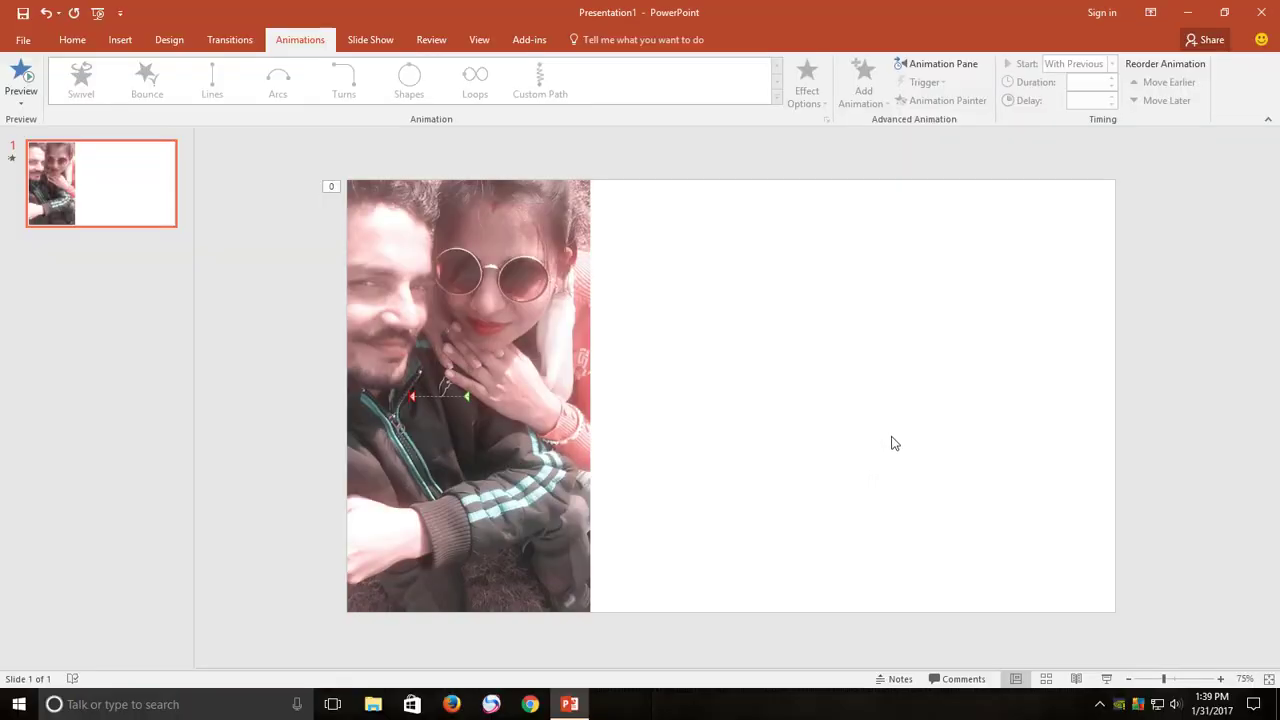
click(940, 64)
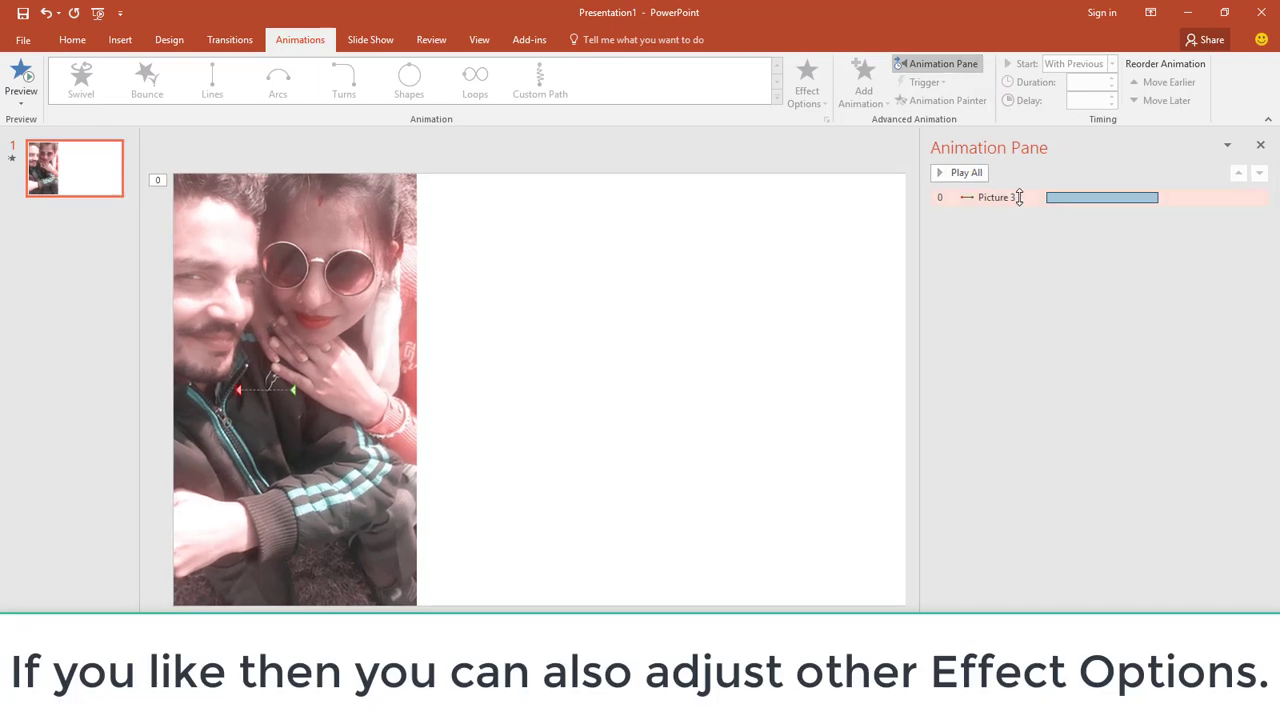
right_click(1019, 197)
click(1178, 272)
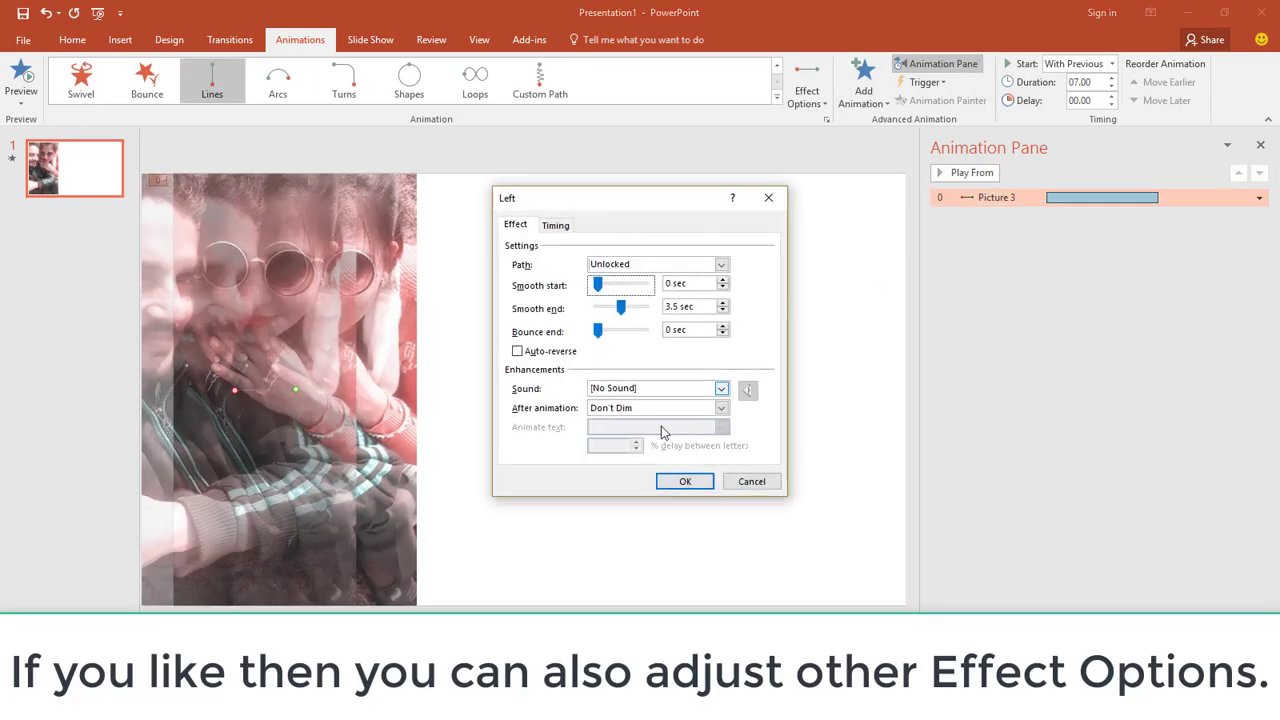
click(681, 484)
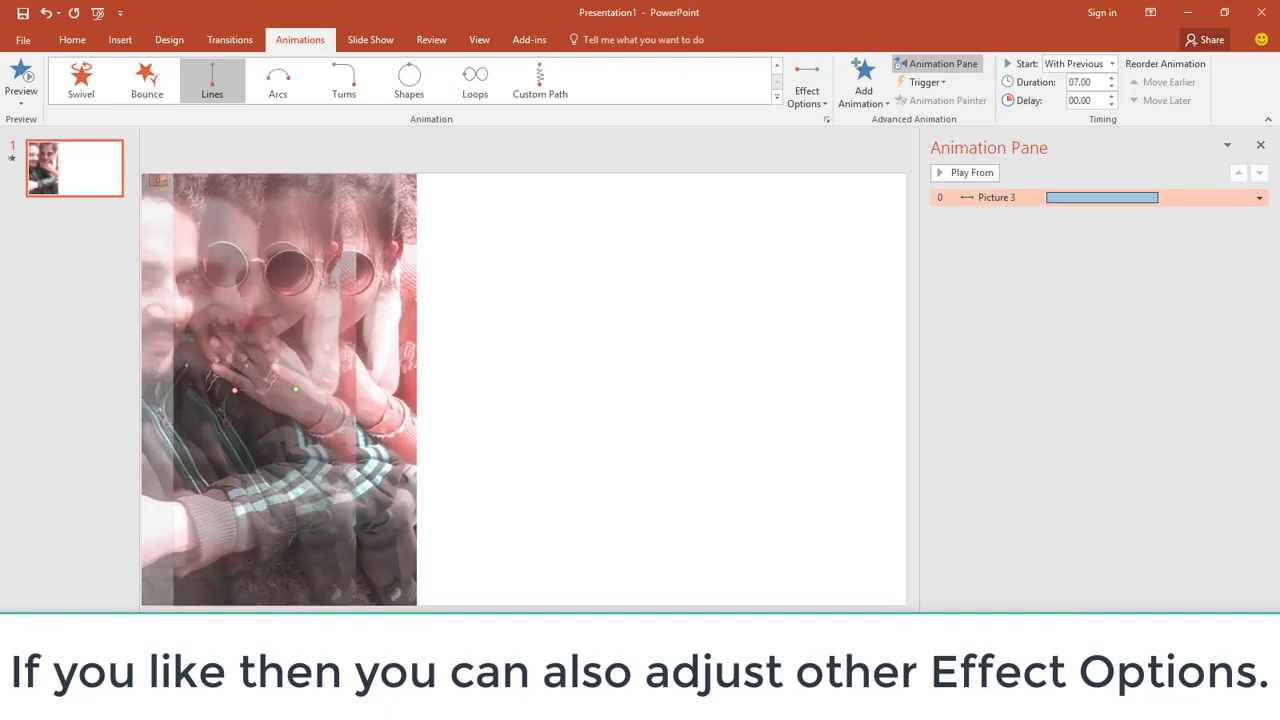
key(F5)
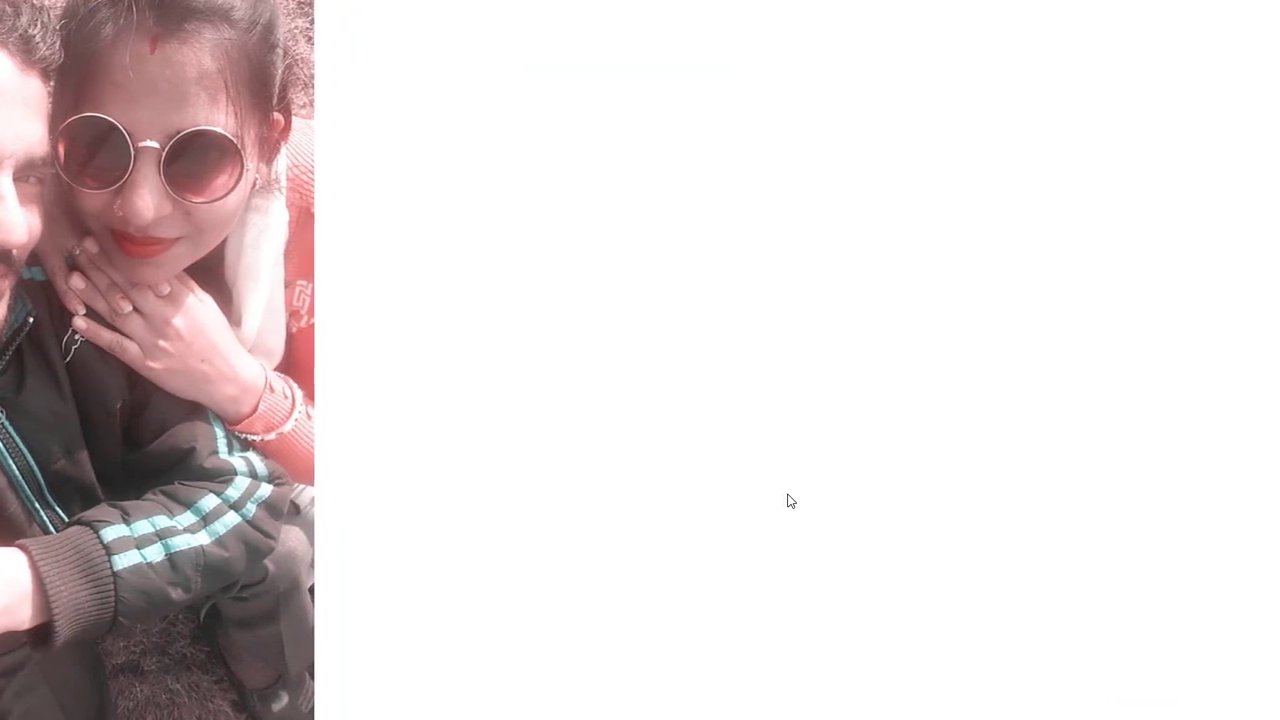
key(Escape)
click(537, 291)
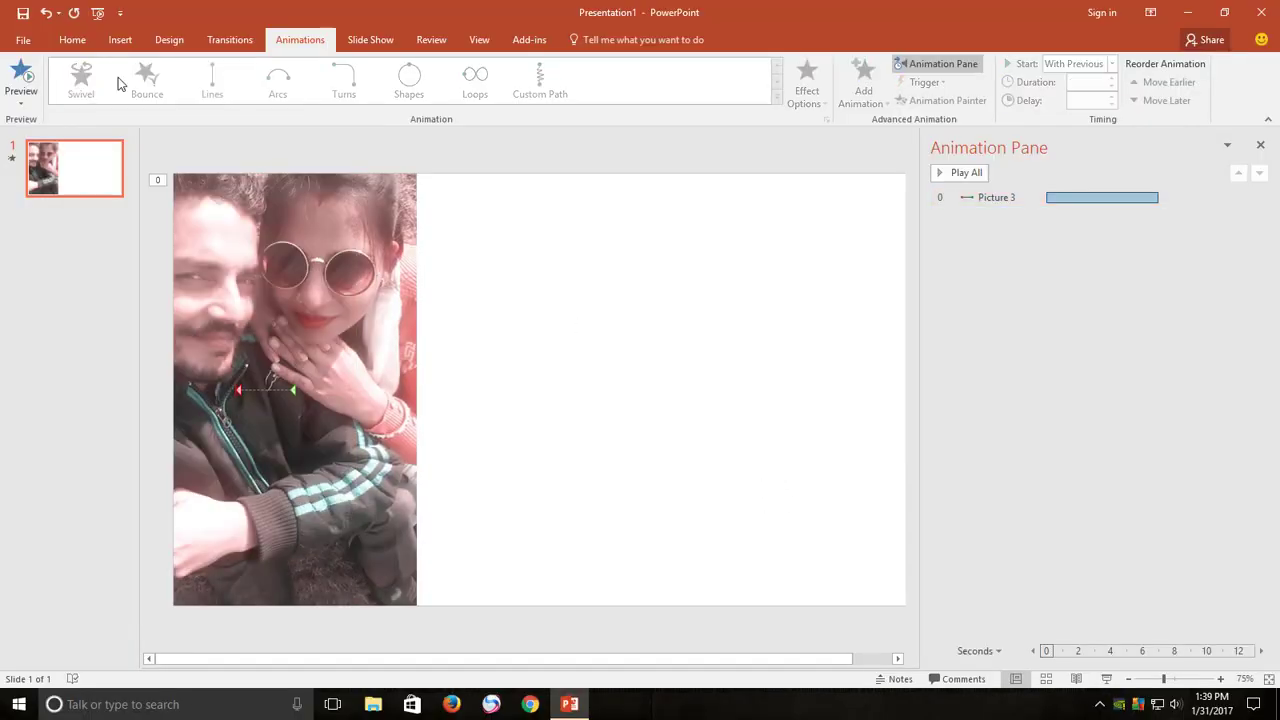
Export the presentation as video 1.mp4 into Desktop\Photo Slideshow.
click(70, 39)
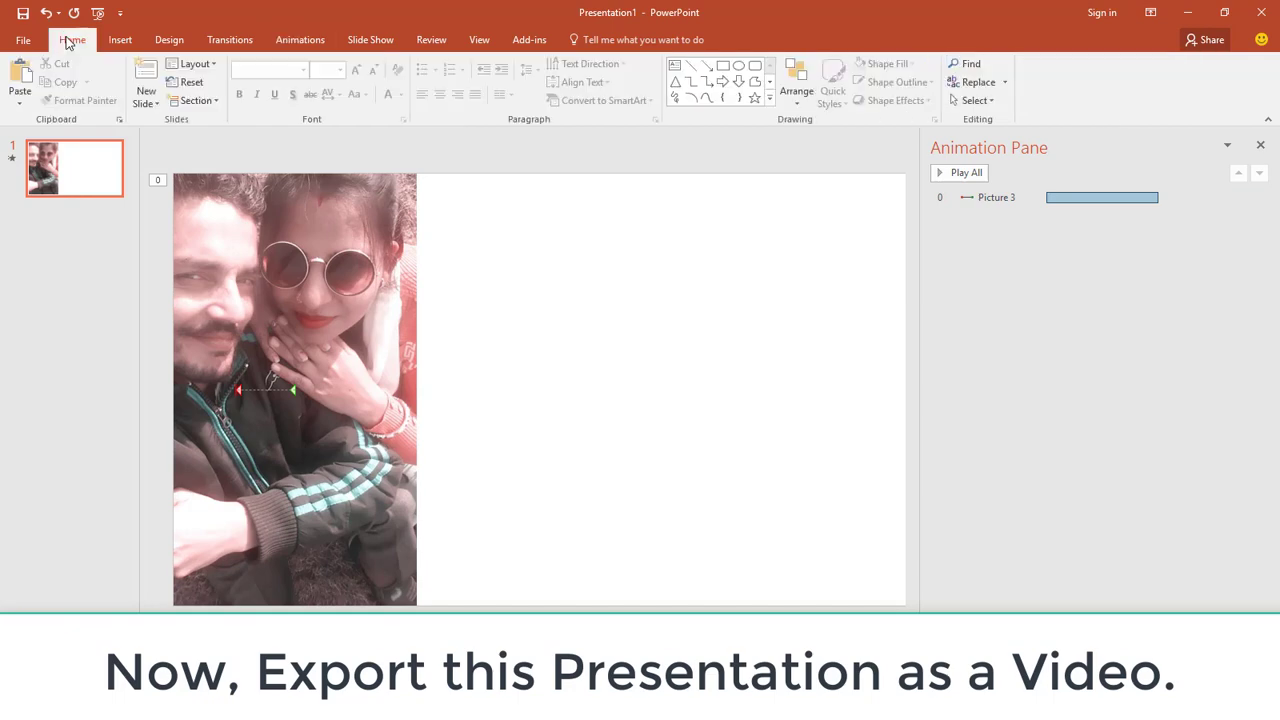
click(22, 42)
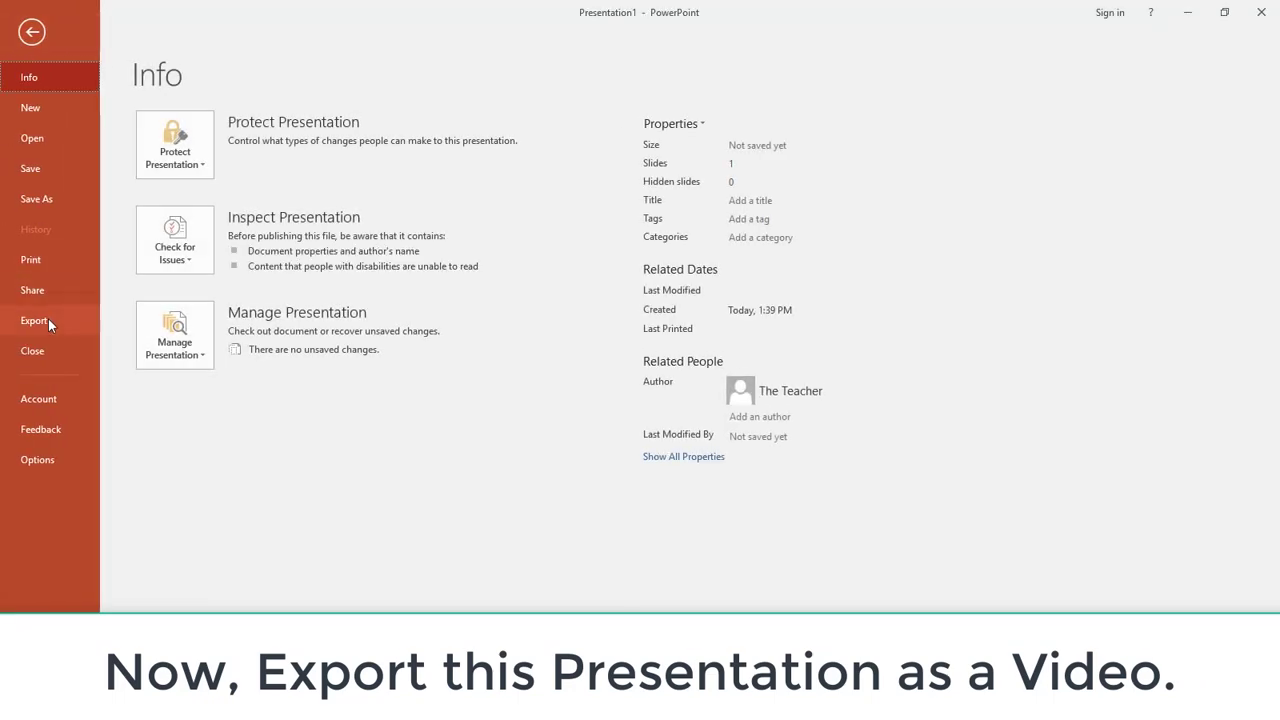
click(48, 319)
click(197, 187)
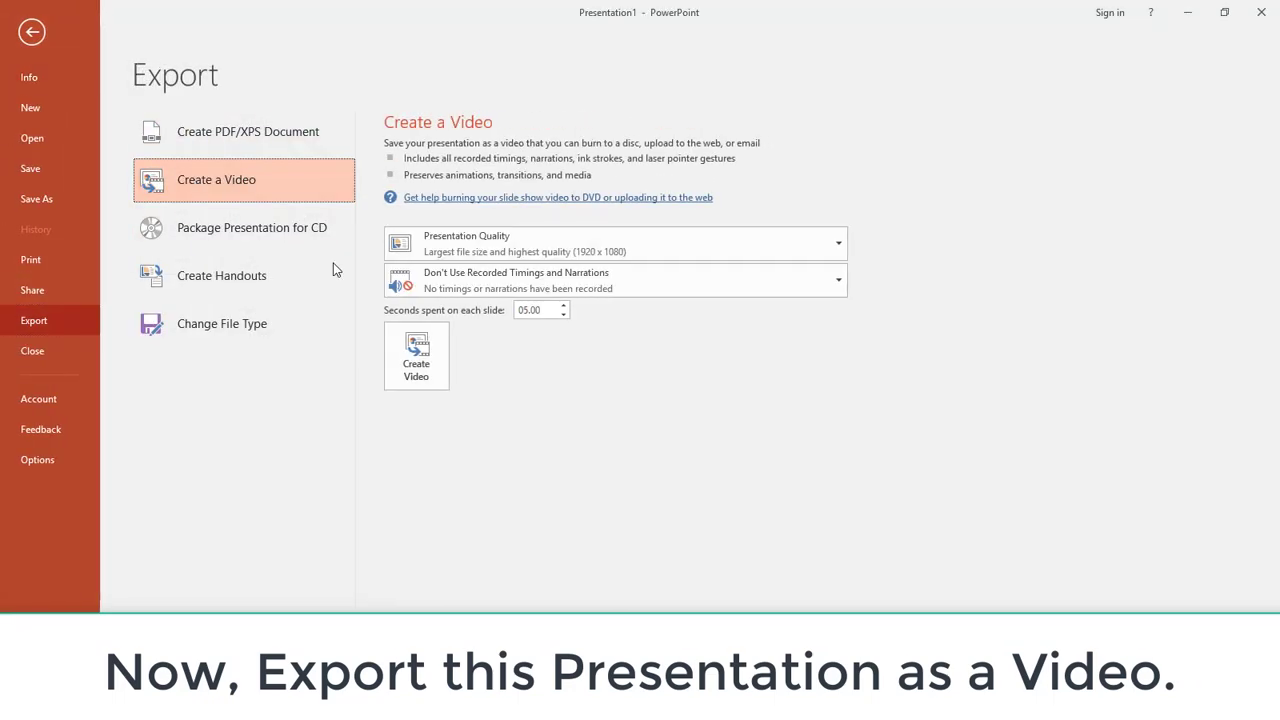
click(410, 360)
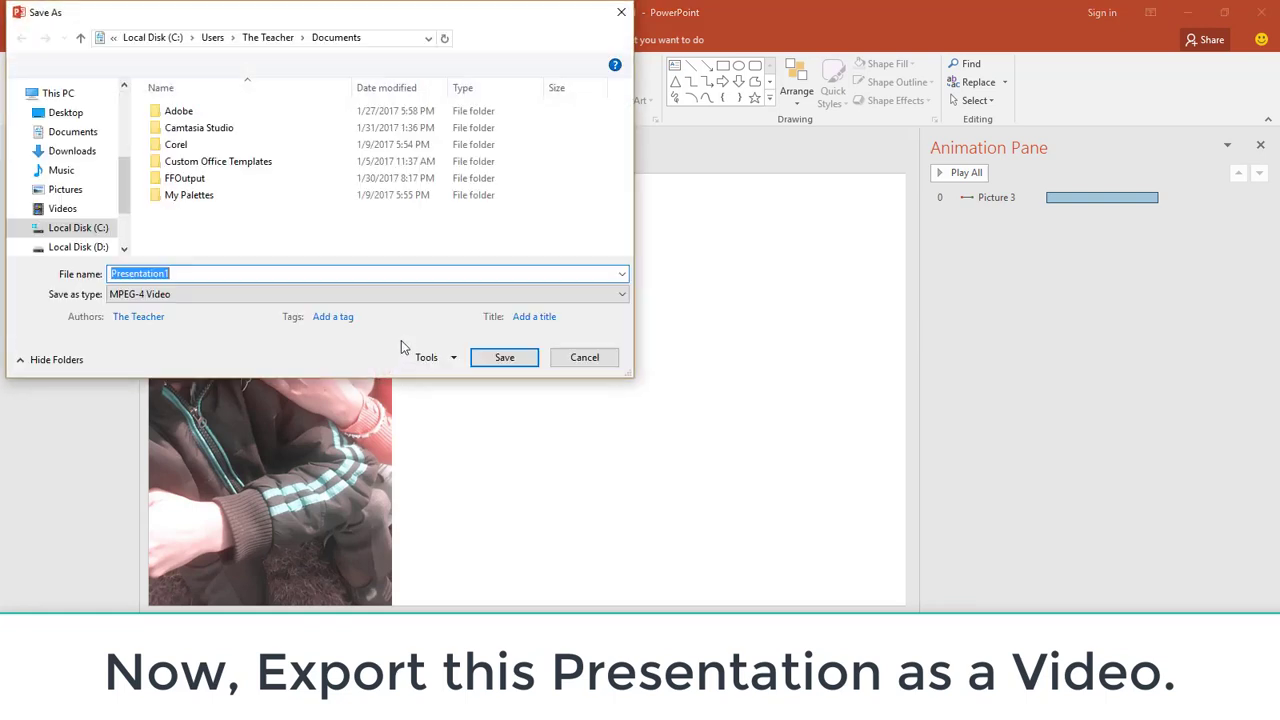
click(65, 113)
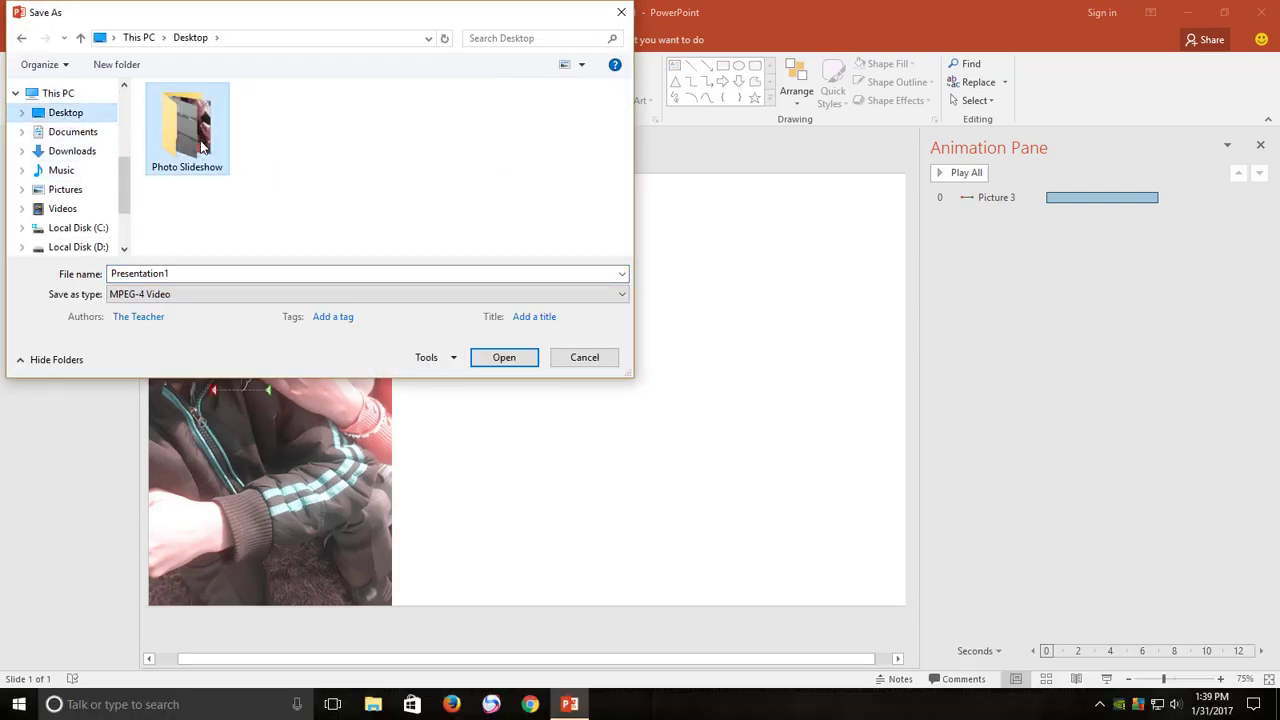
double_click(186, 128)
click(315, 278)
text(1)
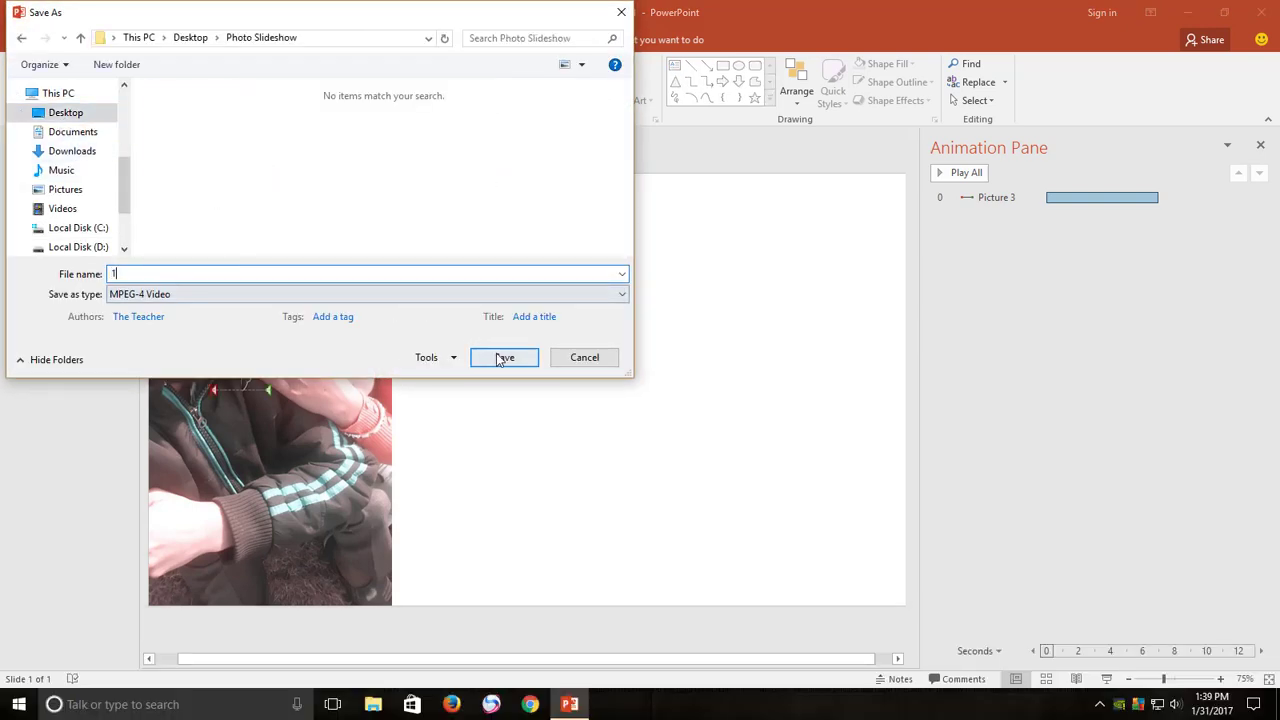
click(502, 358)
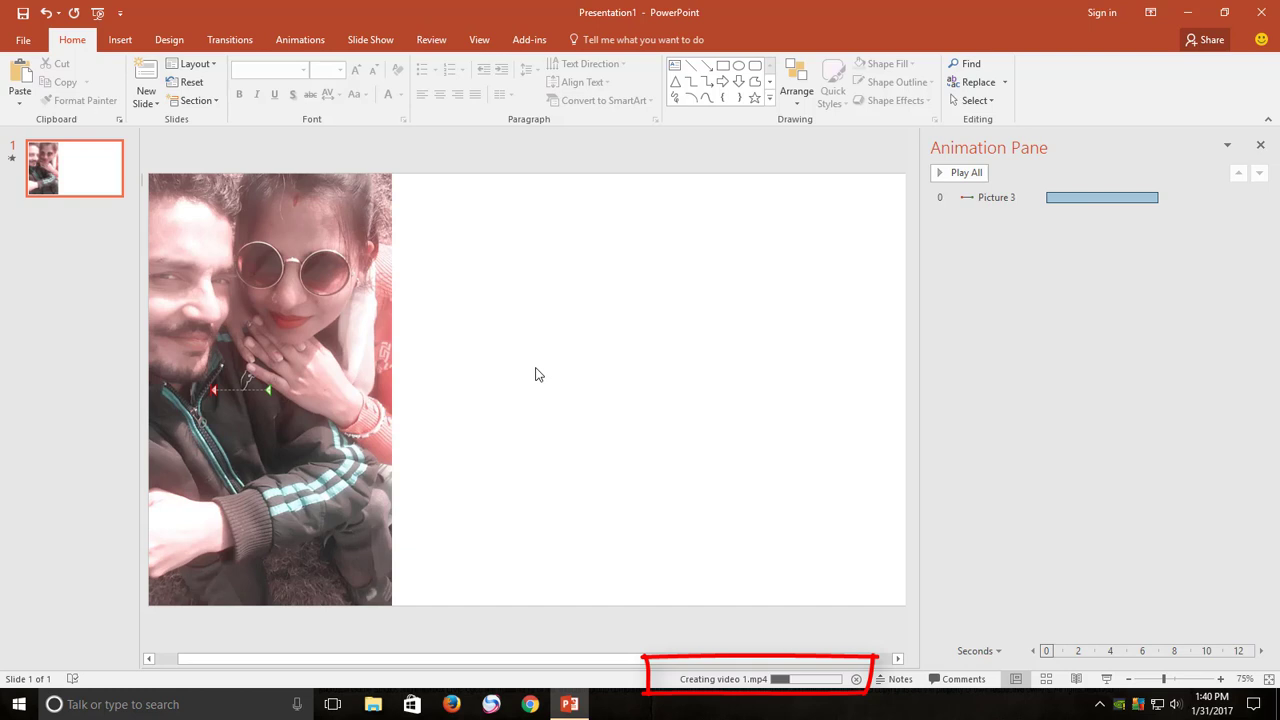
Replace the slide's photo with the lakeside picture of a woman from file.
click(303, 245)
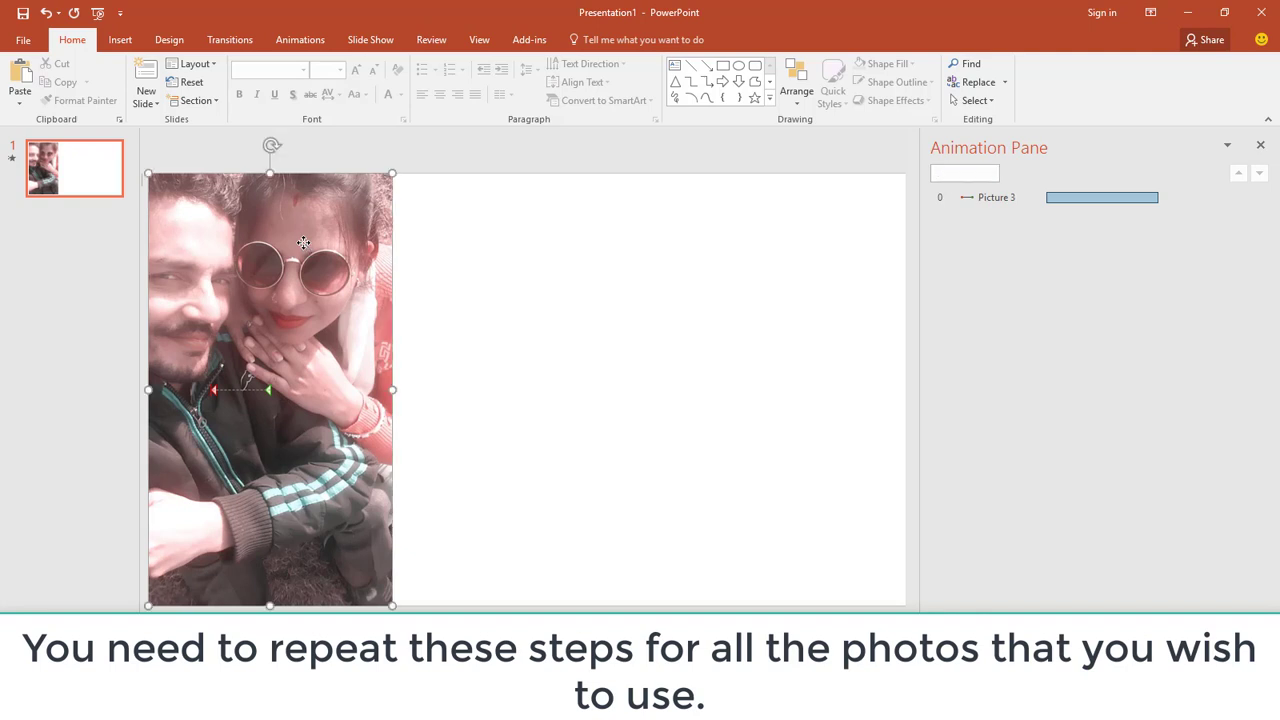
click(590, 40)
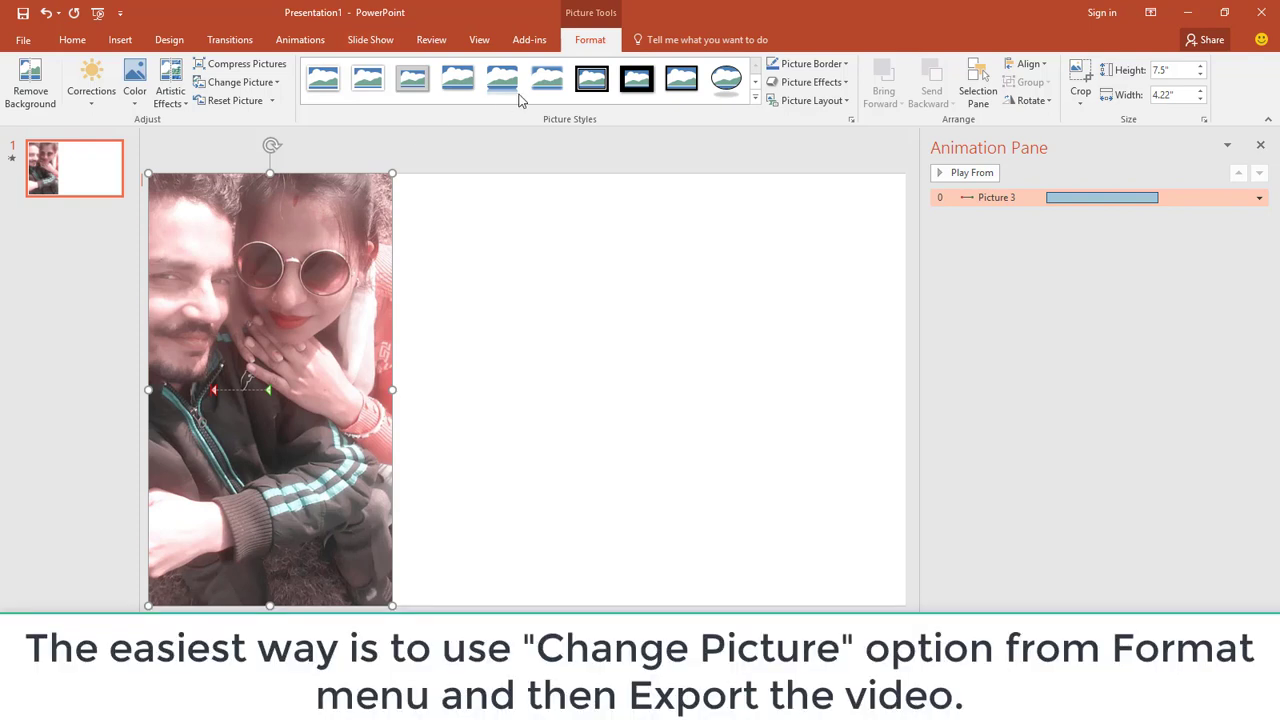
click(240, 82)
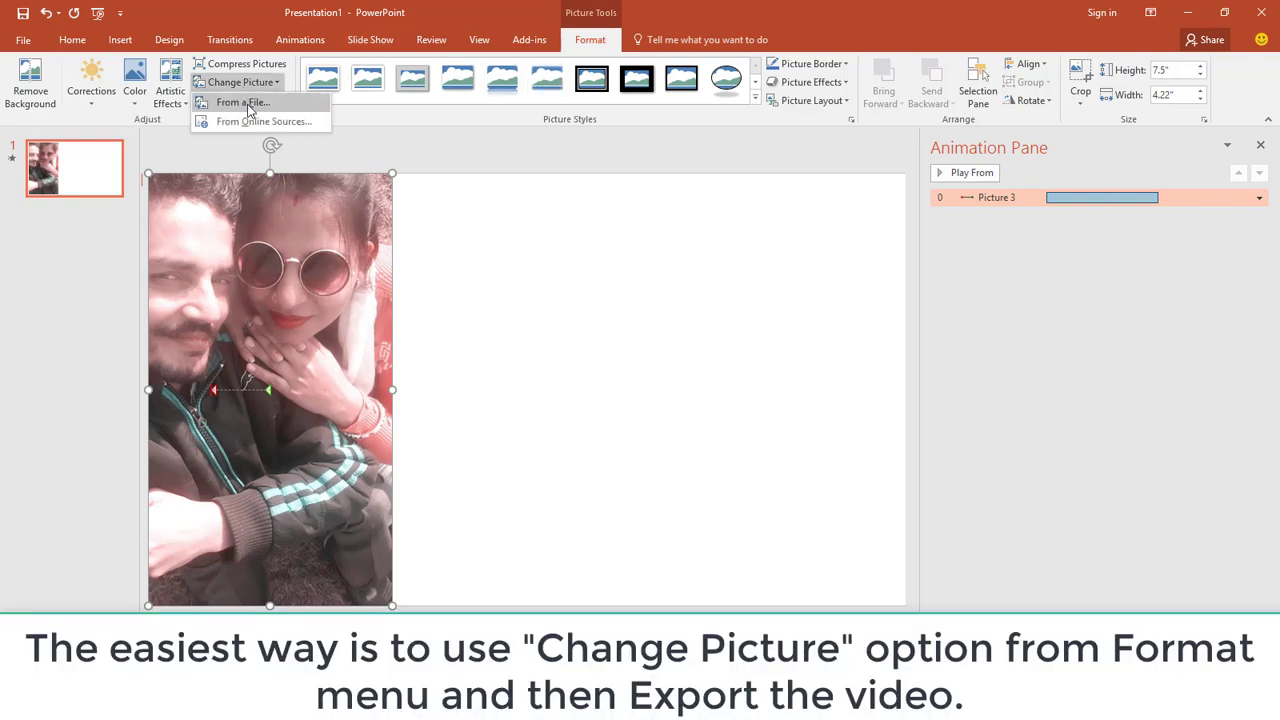
click(242, 102)
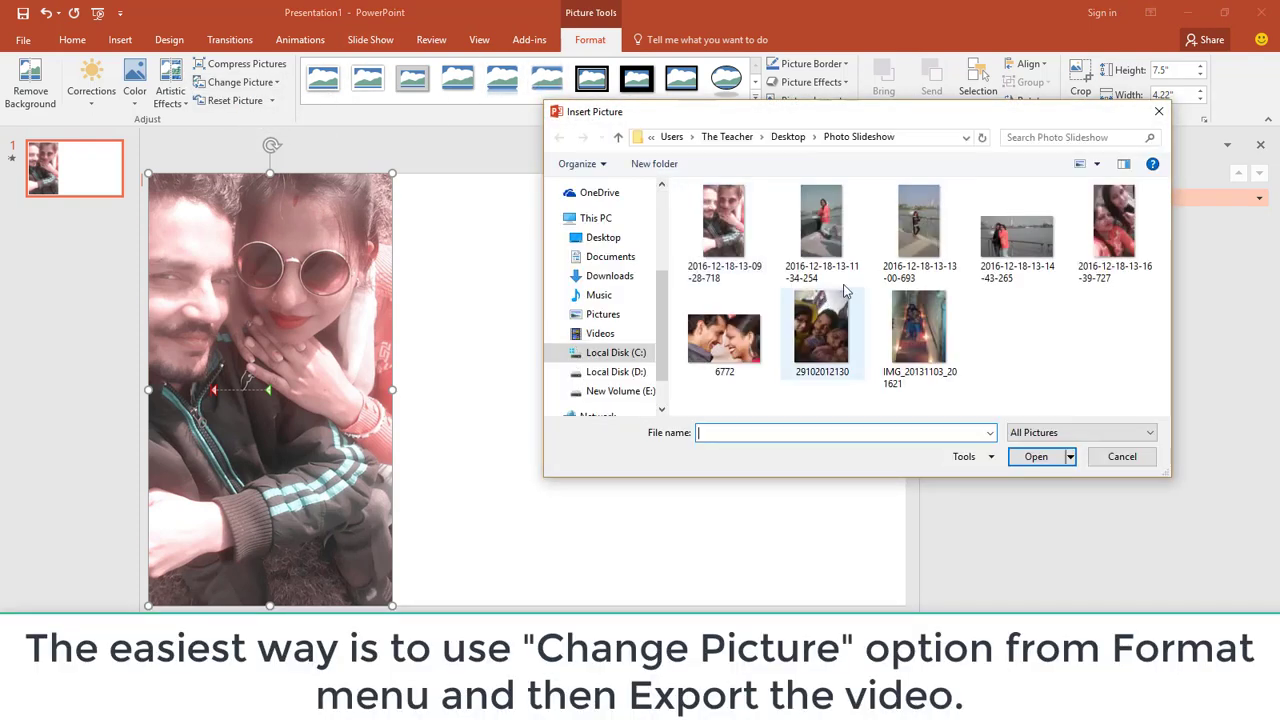
double_click(823, 225)
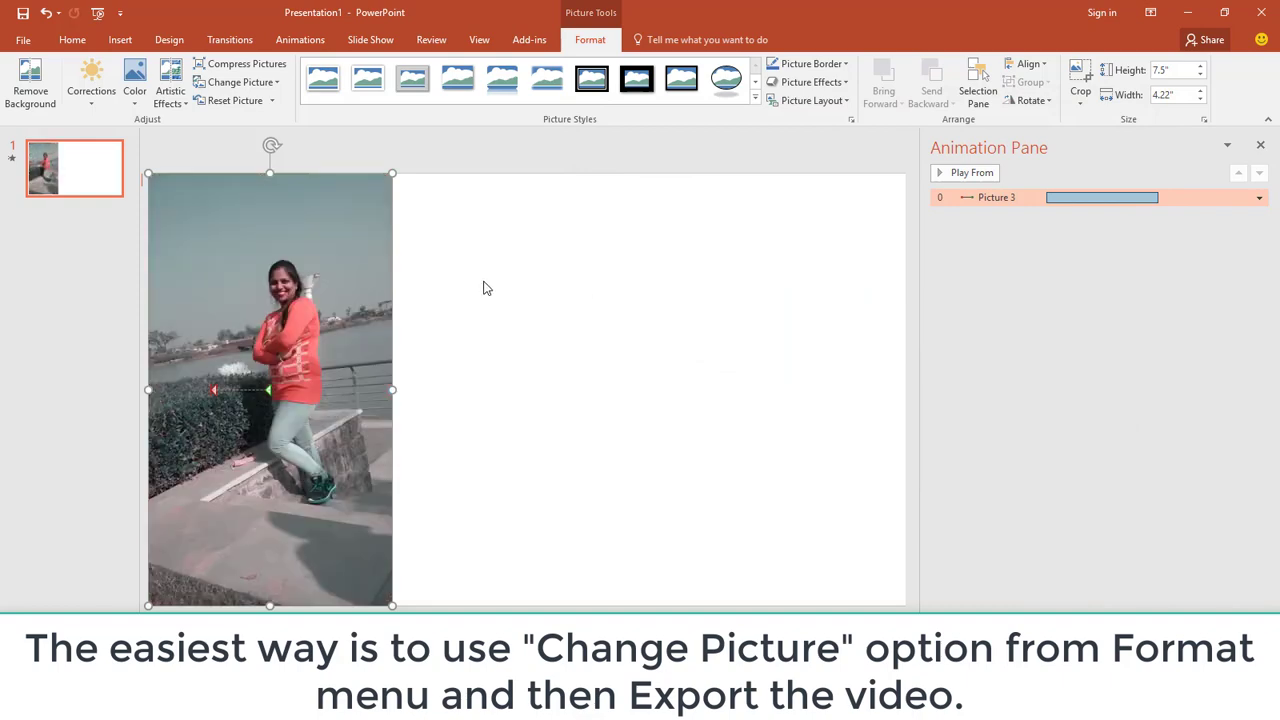
Play the slide's animation preview to check the motion path still works.
click(23, 40)
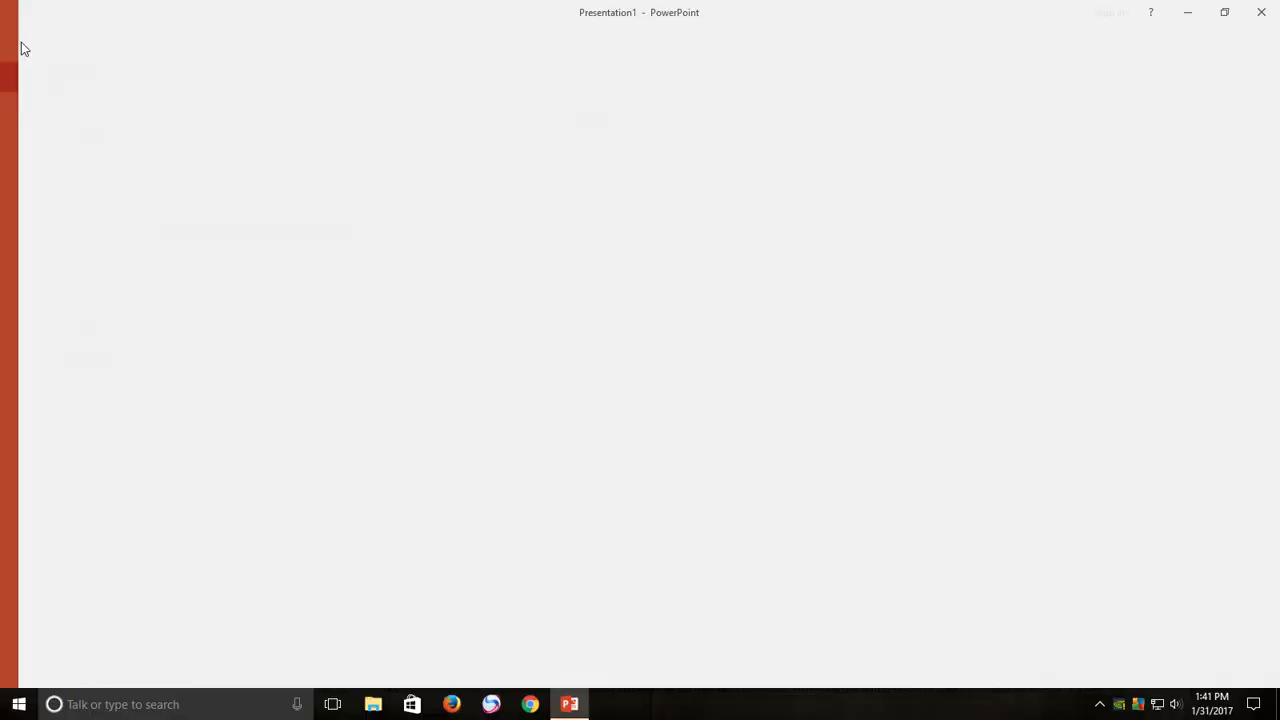
click(32, 32)
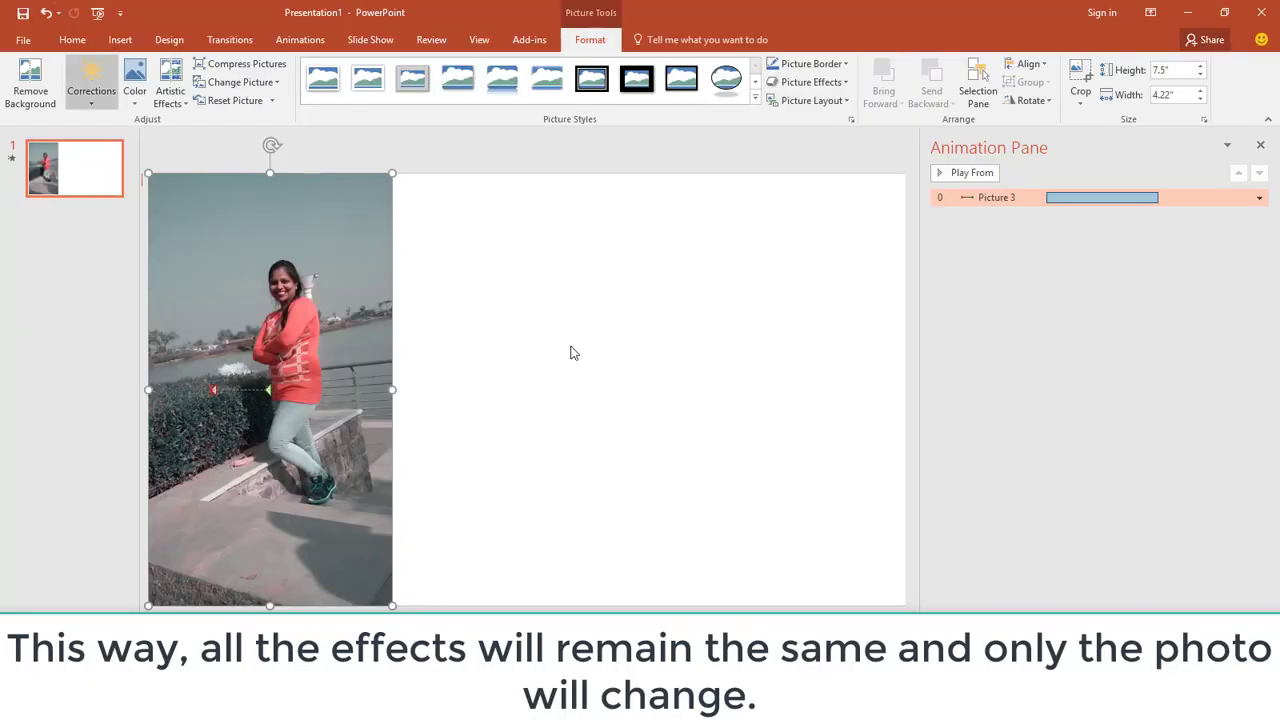
click(646, 377)
click(960, 174)
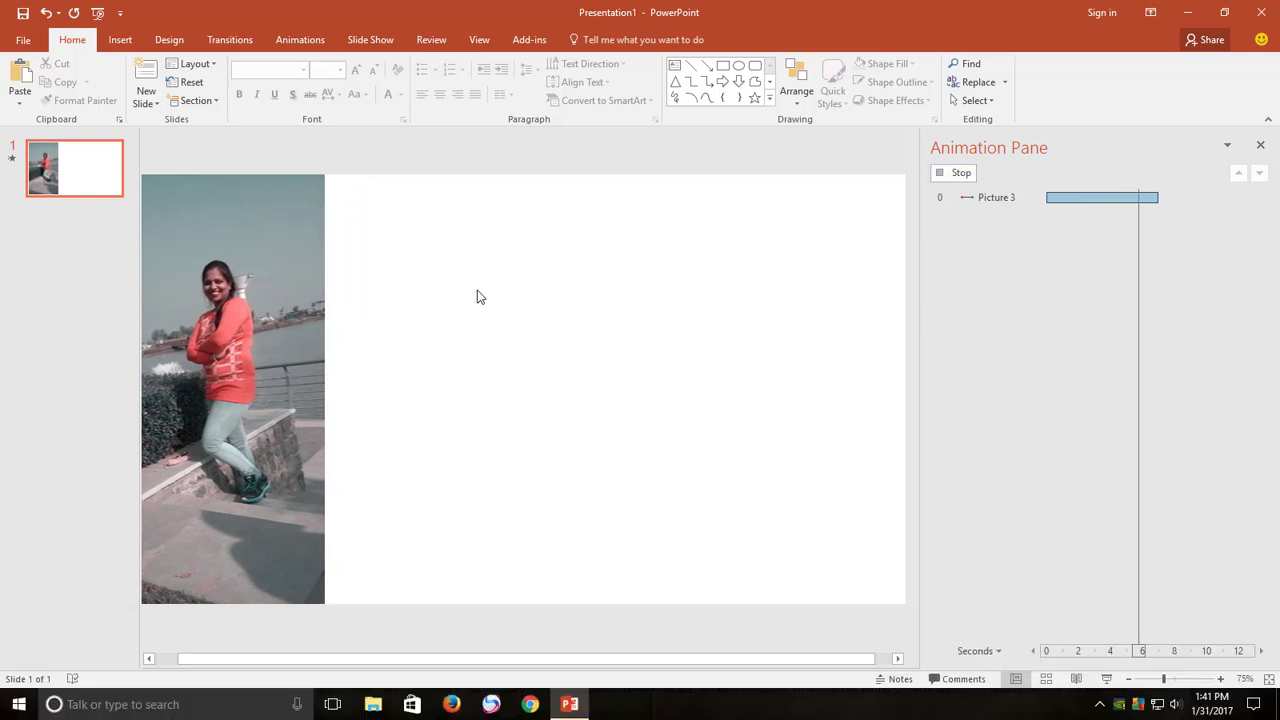
Export the lakeside-photo slide as video file 2.mp4 in Desktop\Photo Slideshow.
click(17, 41)
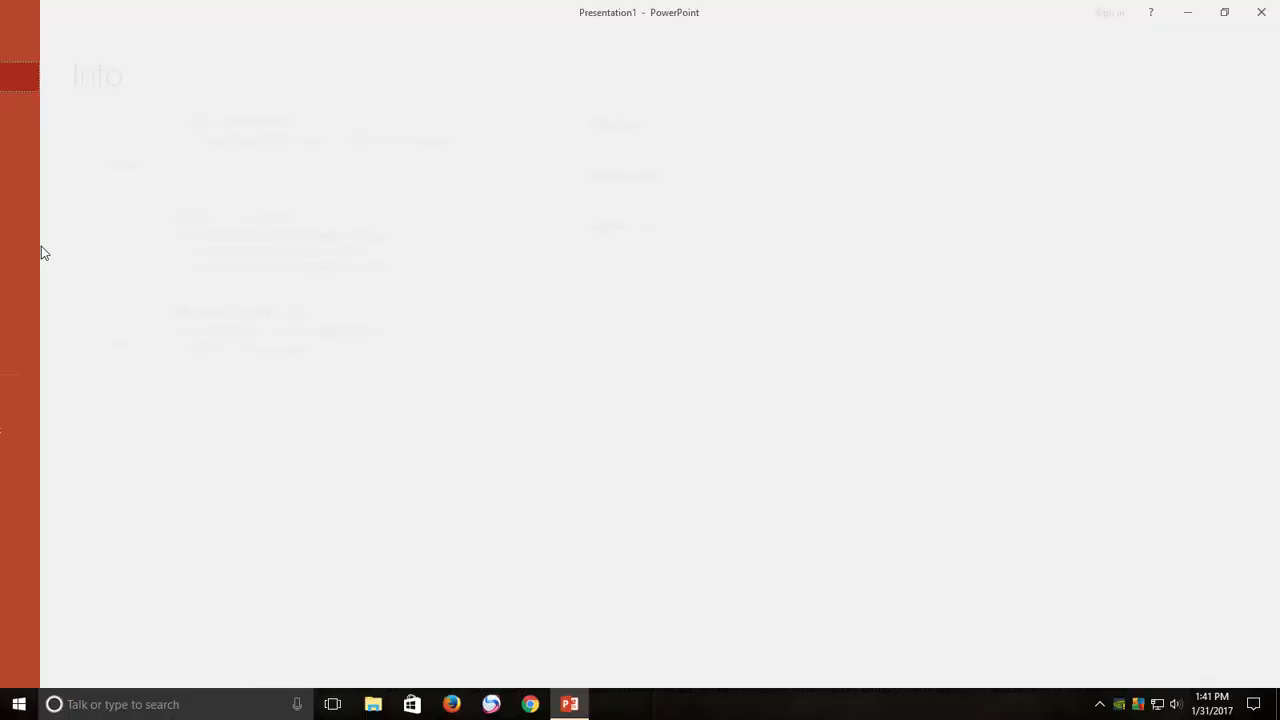
click(34, 318)
click(250, 192)
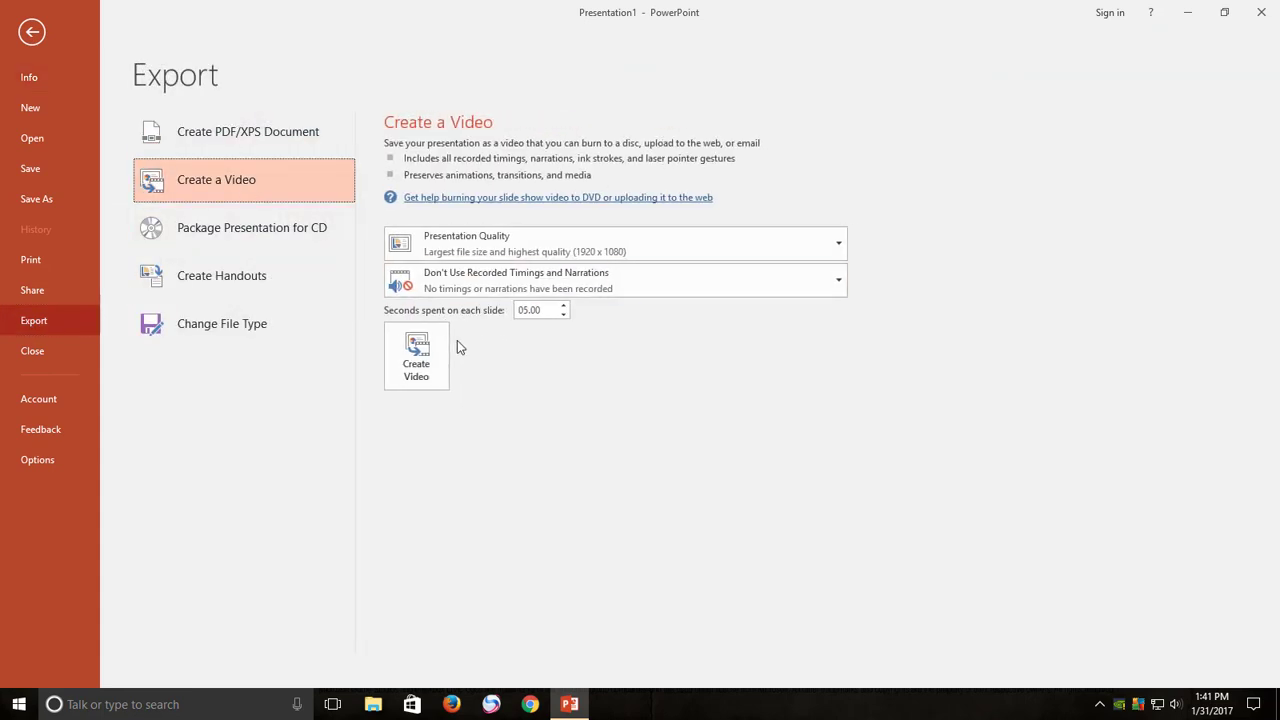
key(Escape)
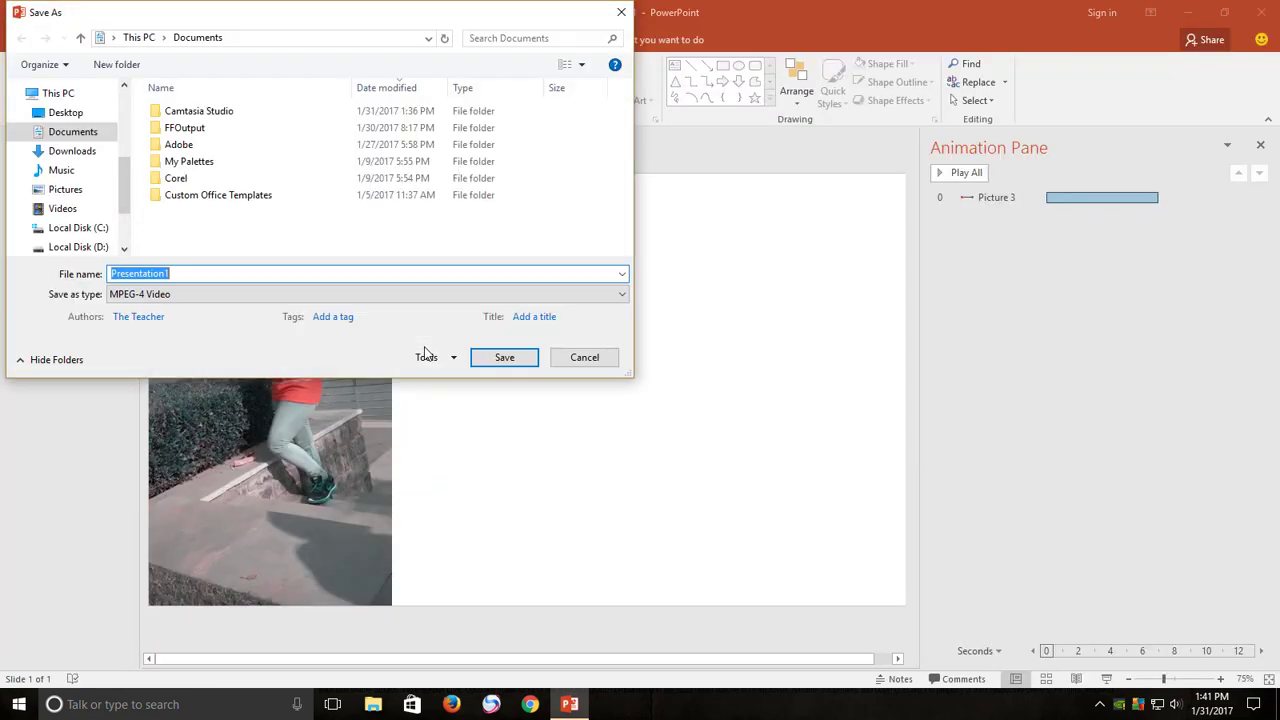
click(65, 112)
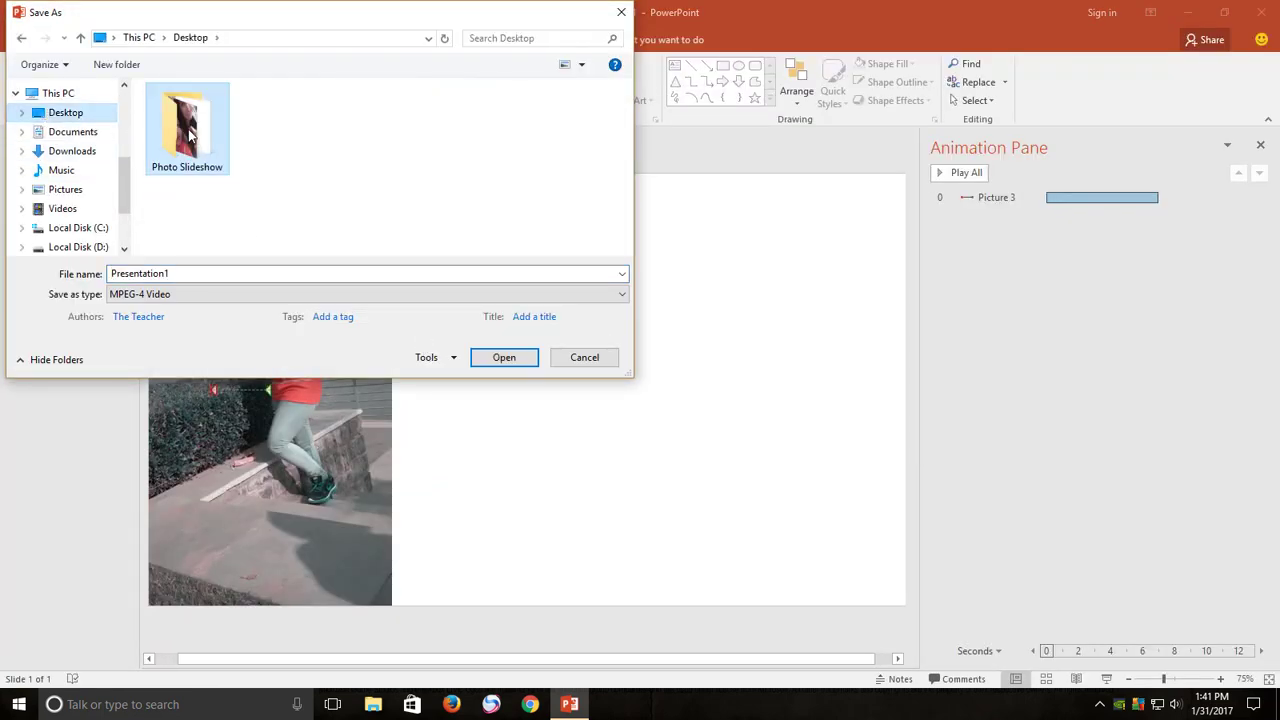
double_click(188, 145)
double_click(178, 273)
text(2)
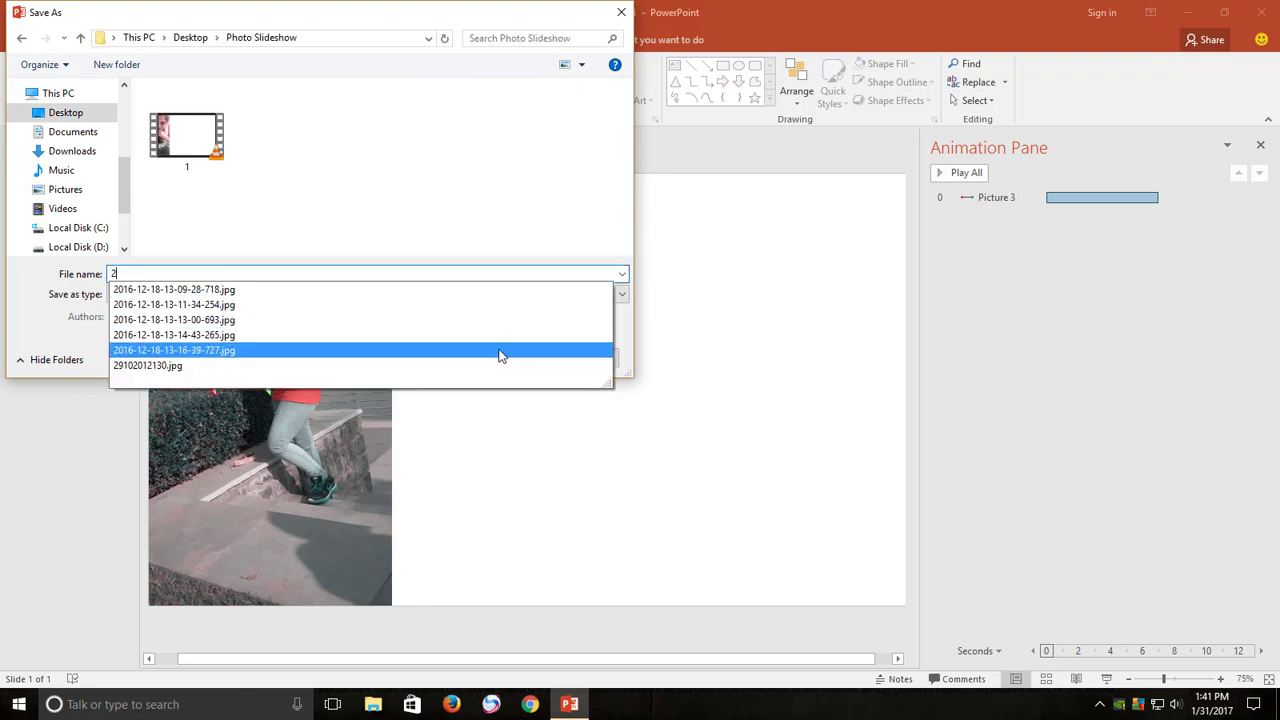
click(360, 257)
click(506, 357)
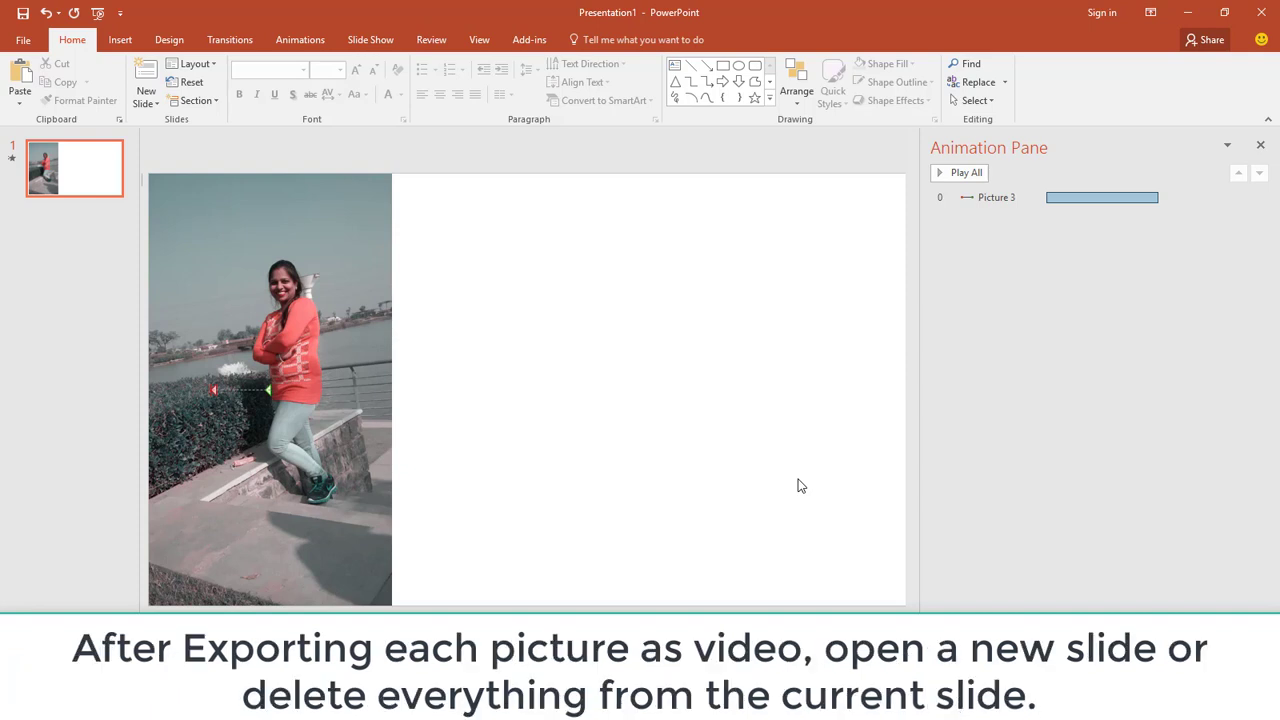
Delete the photo and insert video 1 from the Photo Slideshow folder.
click(385, 280)
key(Delete)
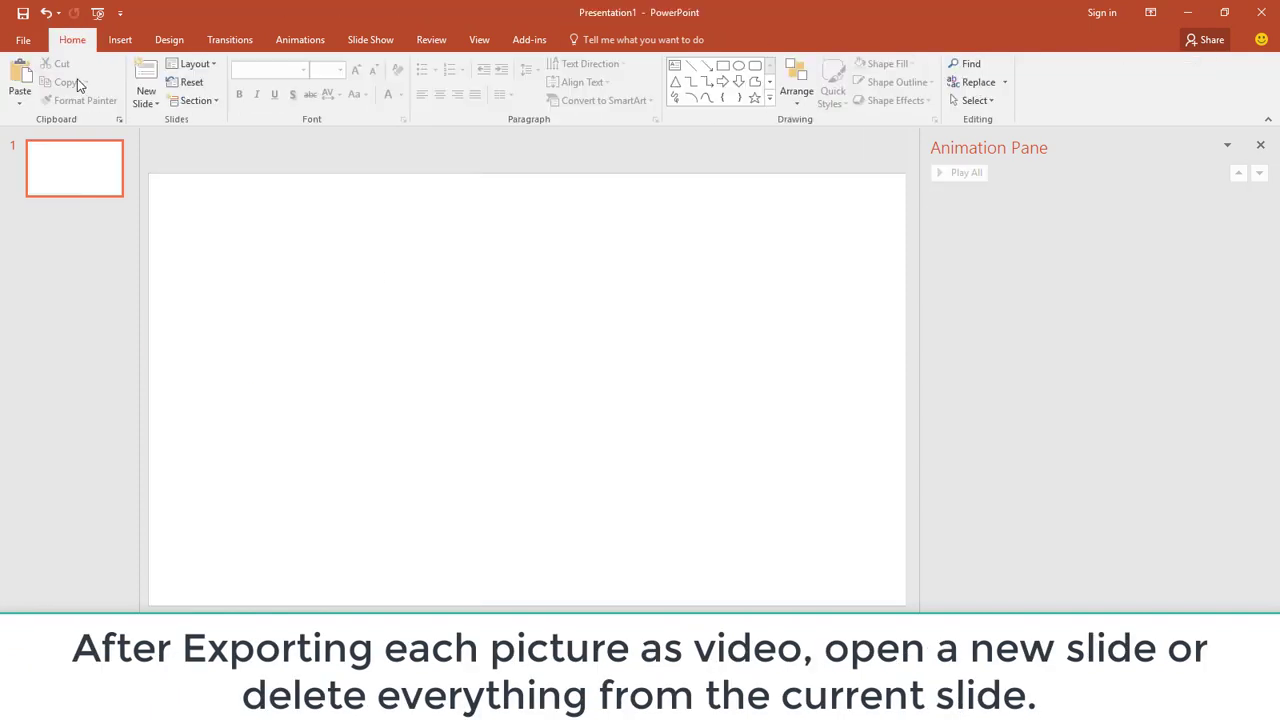
click(120, 40)
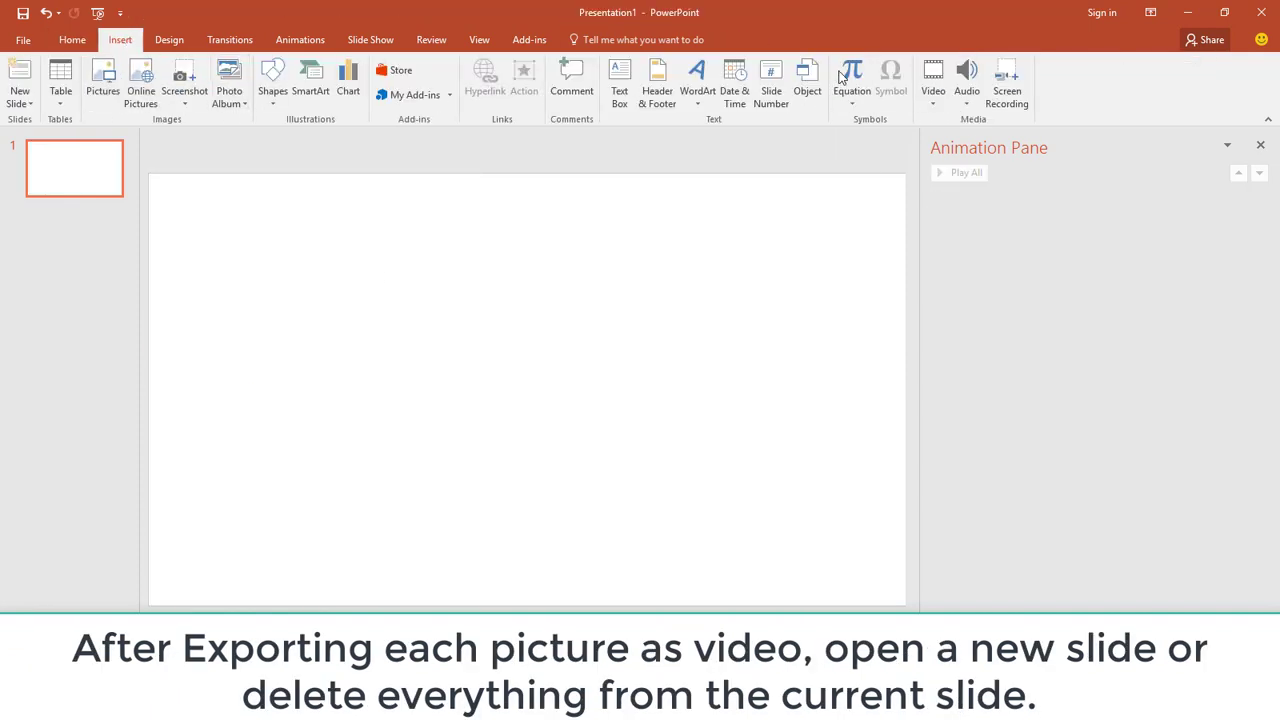
click(932, 105)
click(948, 120)
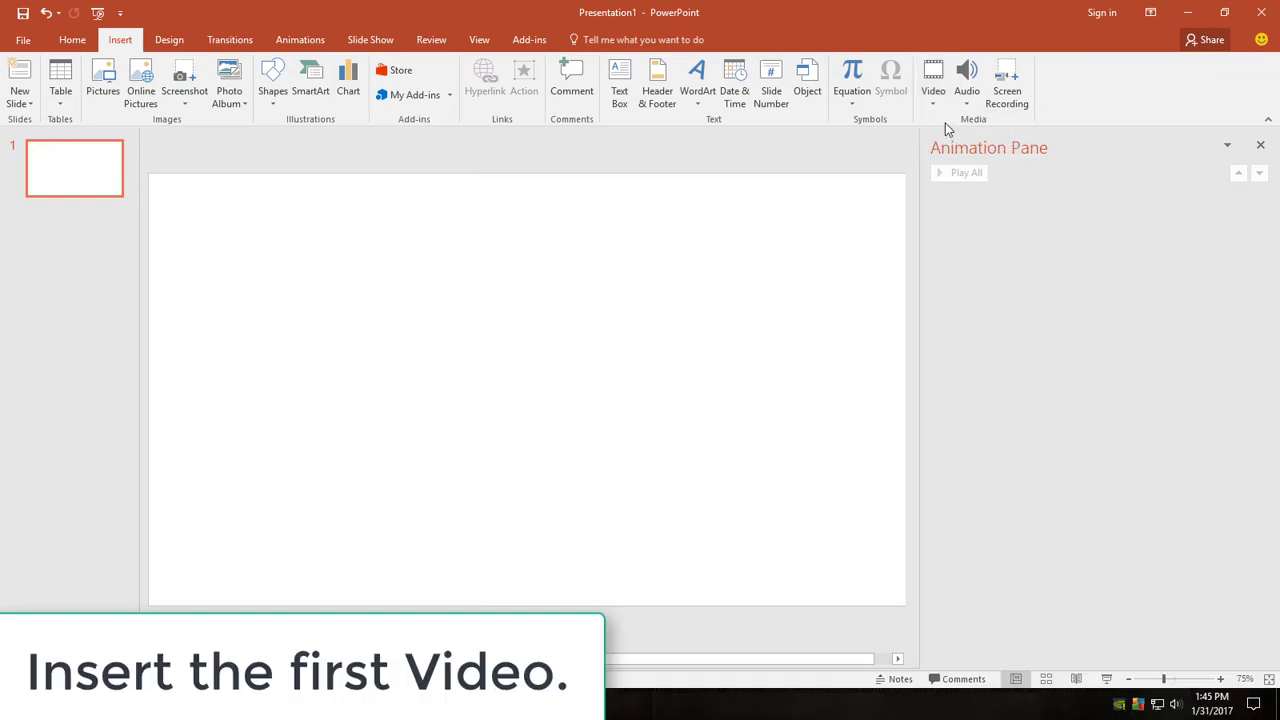
key(Escape)
click(932, 100)
click(940, 137)
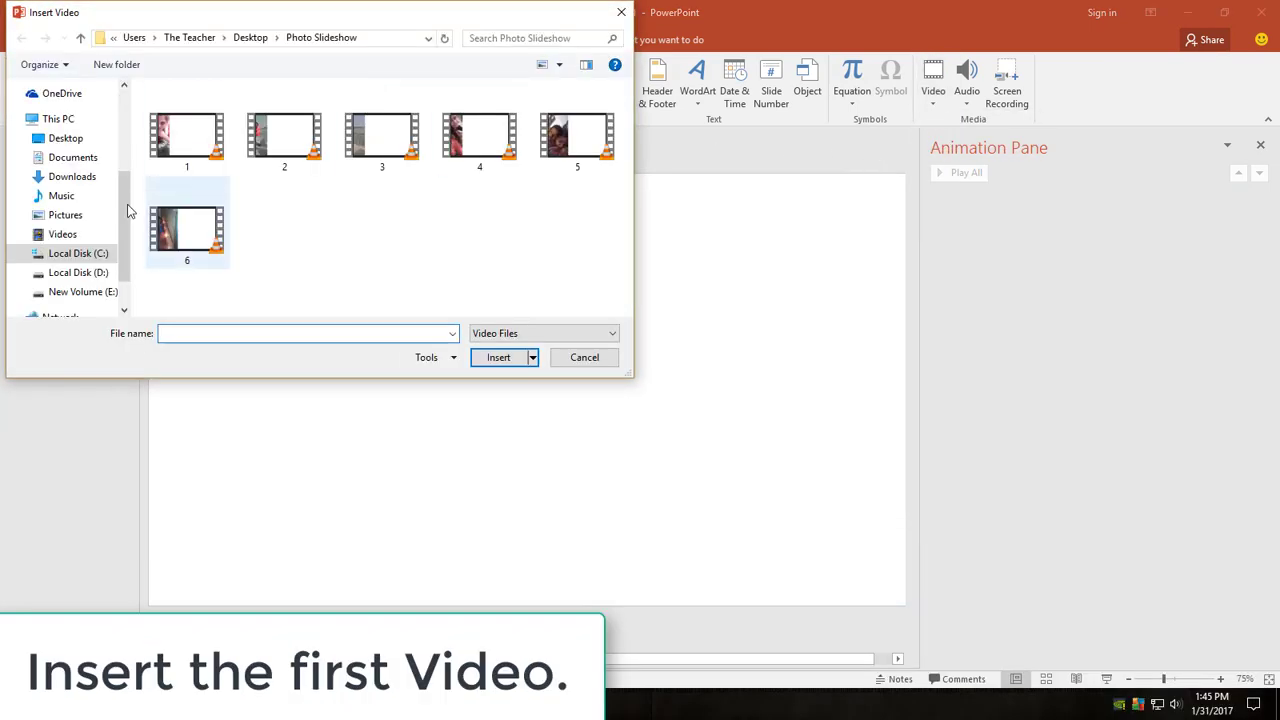
click(181, 144)
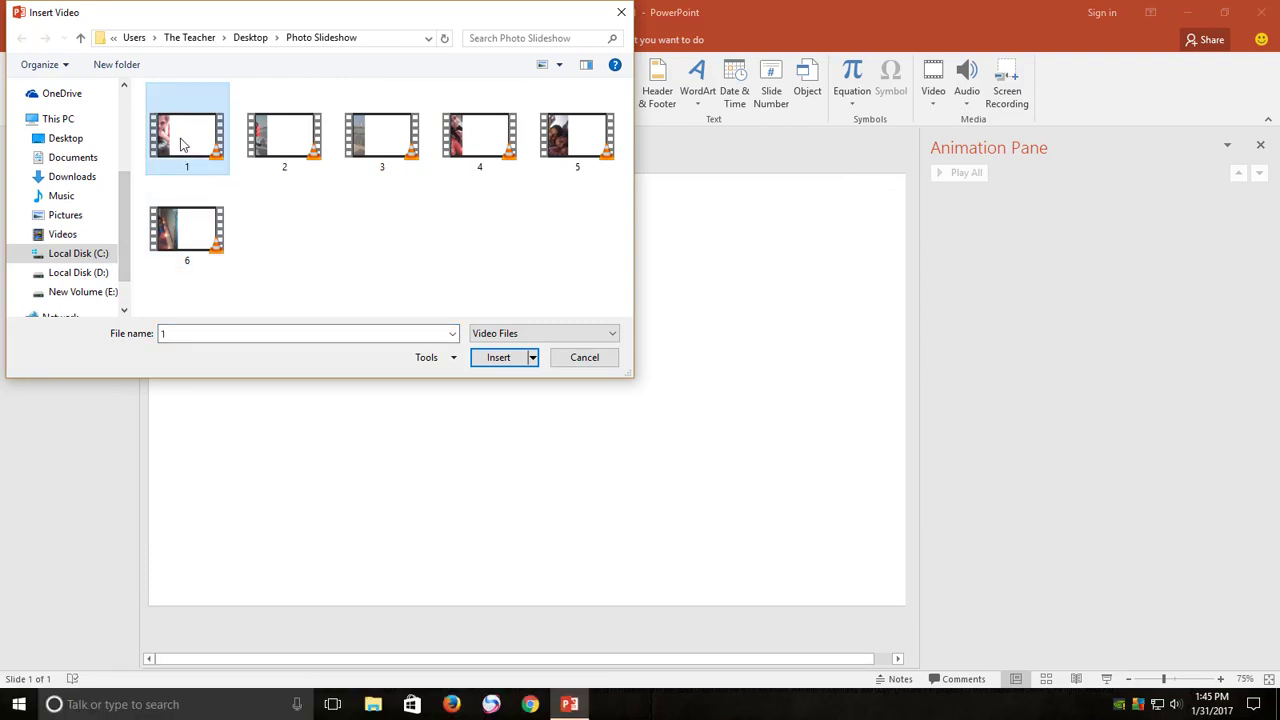
click(492, 360)
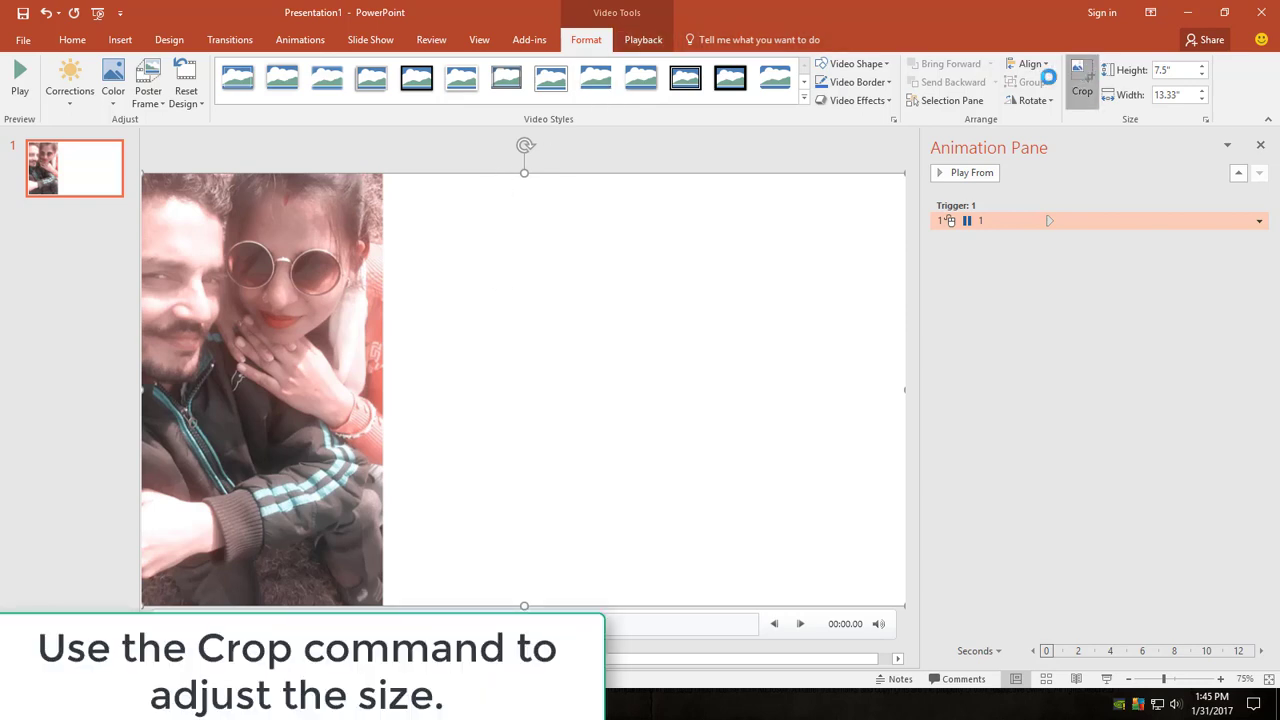
Crop the video's right side to leave a 2.19" wide strip.
click(1080, 78)
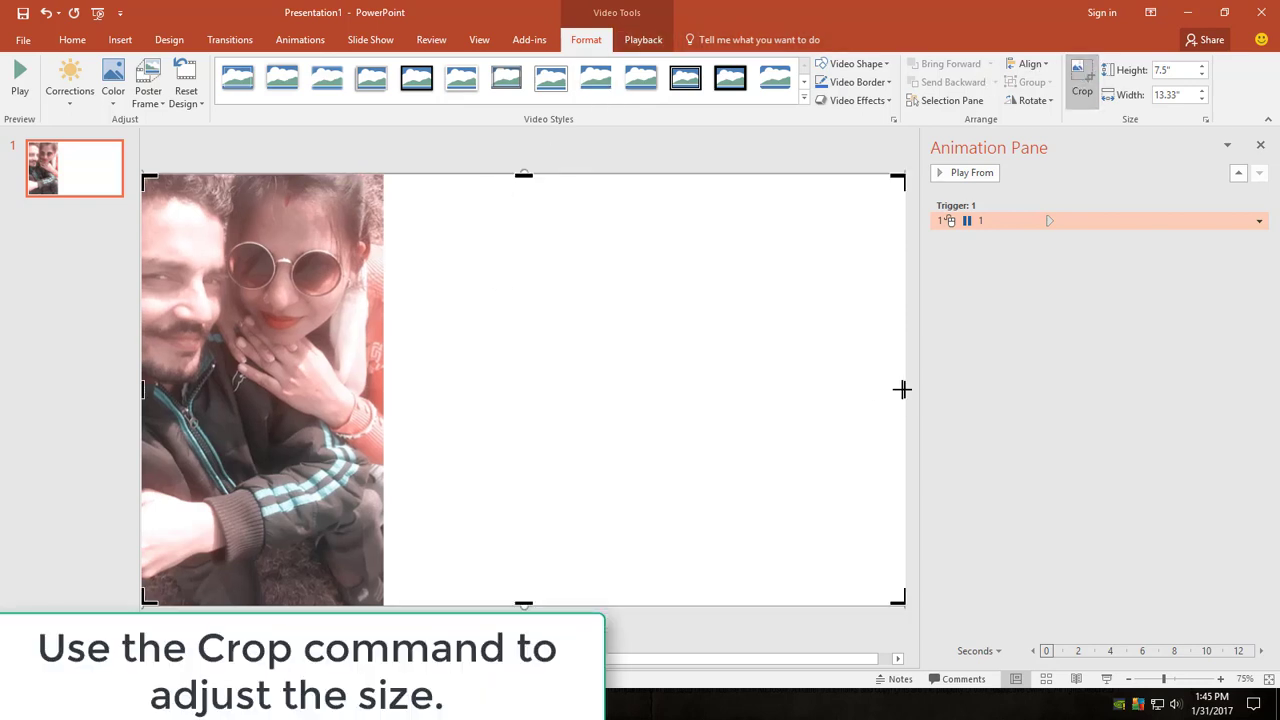
drag(902, 389, 268, 388)
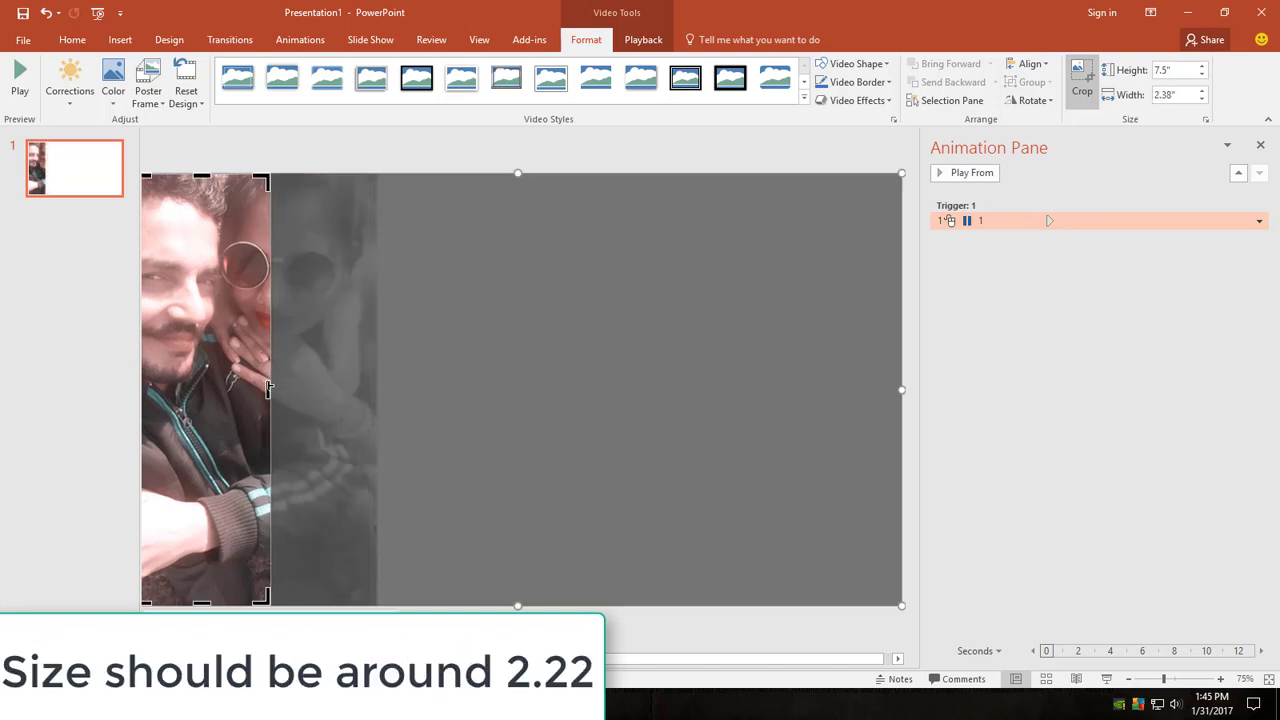
drag(268, 388, 261, 390)
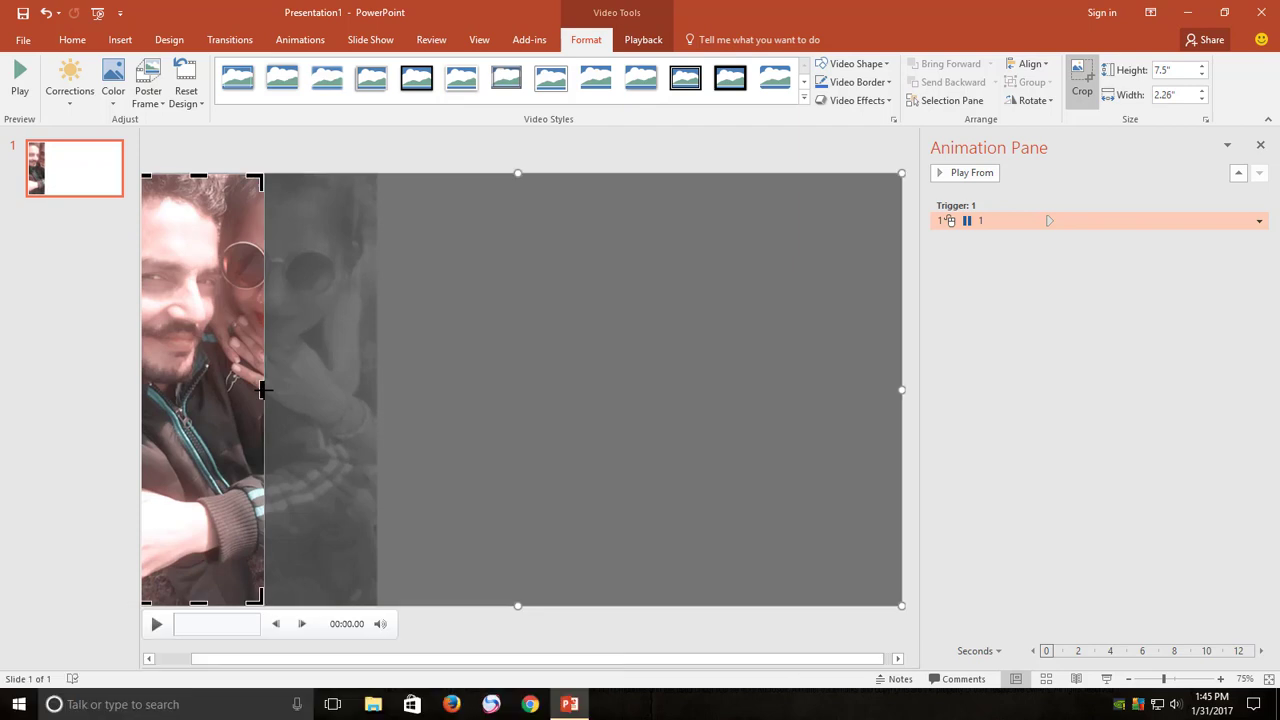
key(Escape)
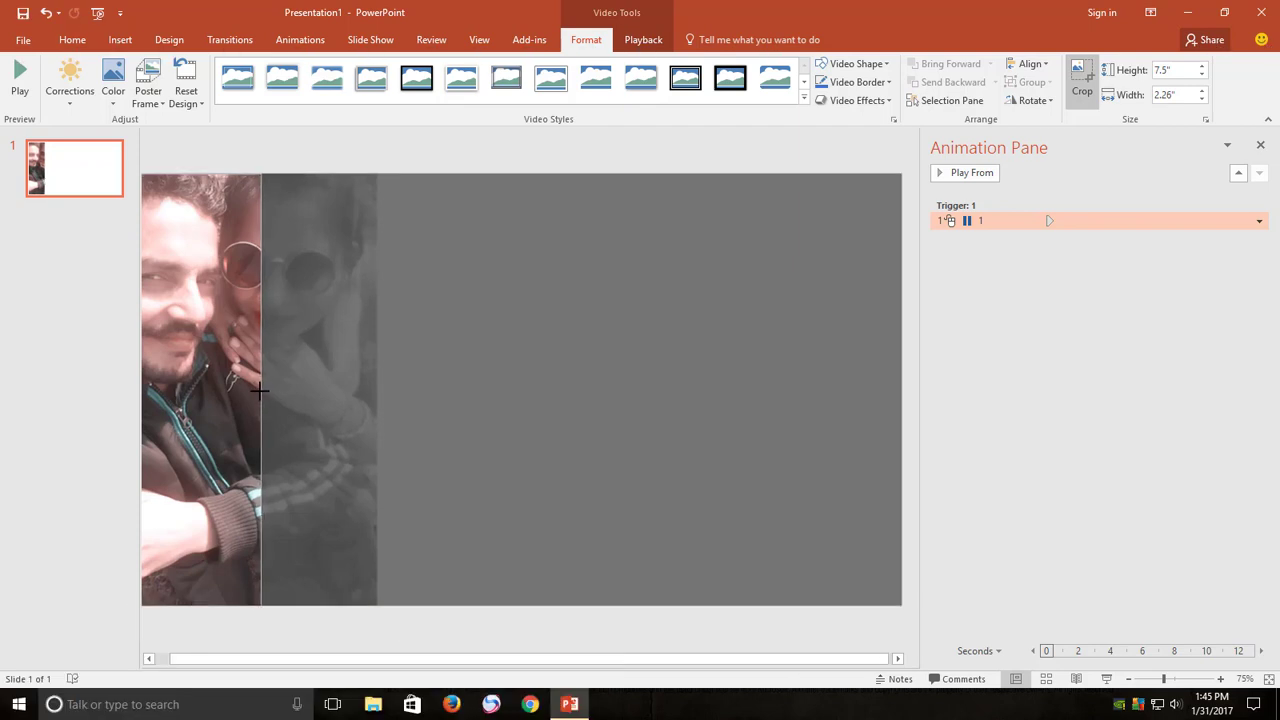
drag(260, 392, 260, 392)
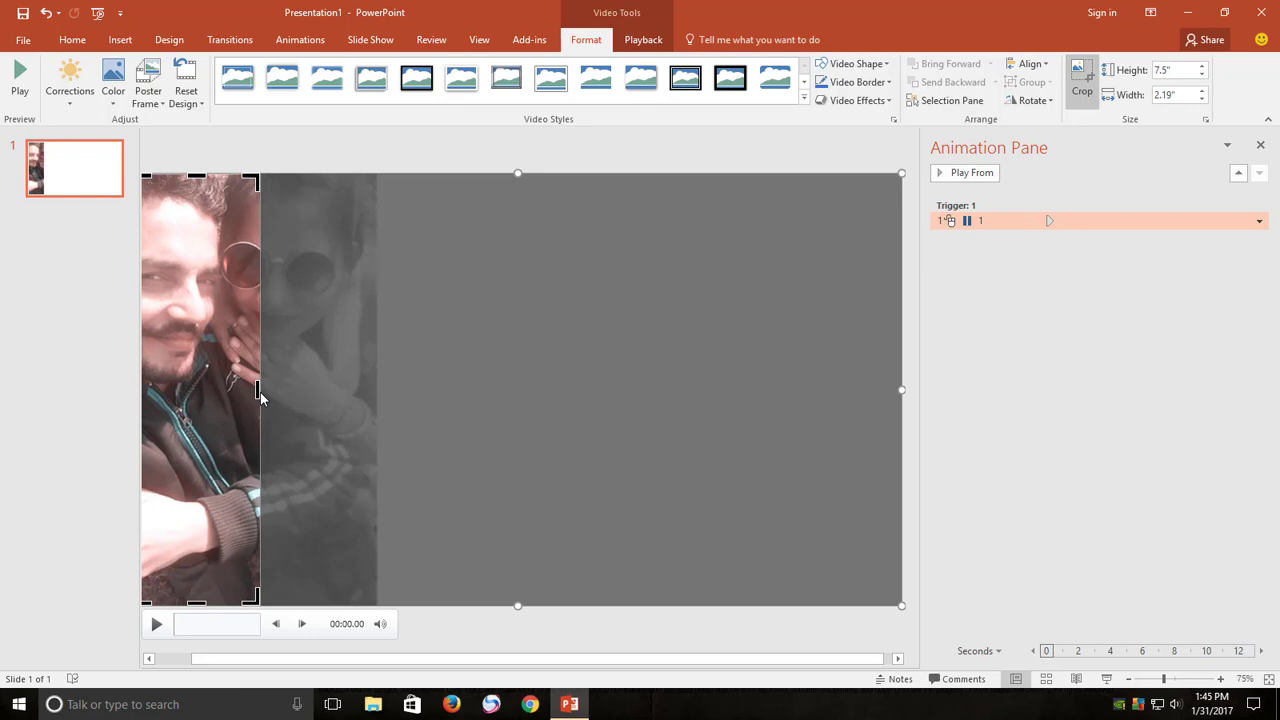
click(311, 169)
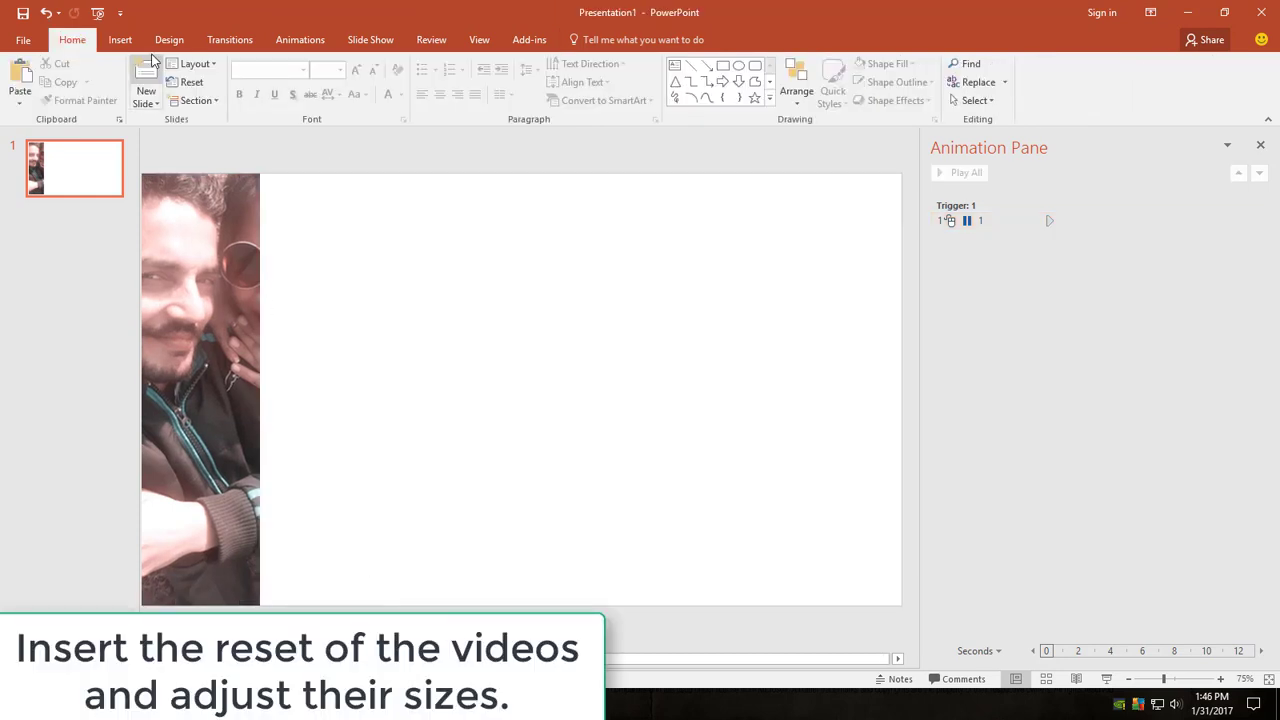
Insert video file 2 from the PC and crop its right edge to the first strip's width.
click(120, 40)
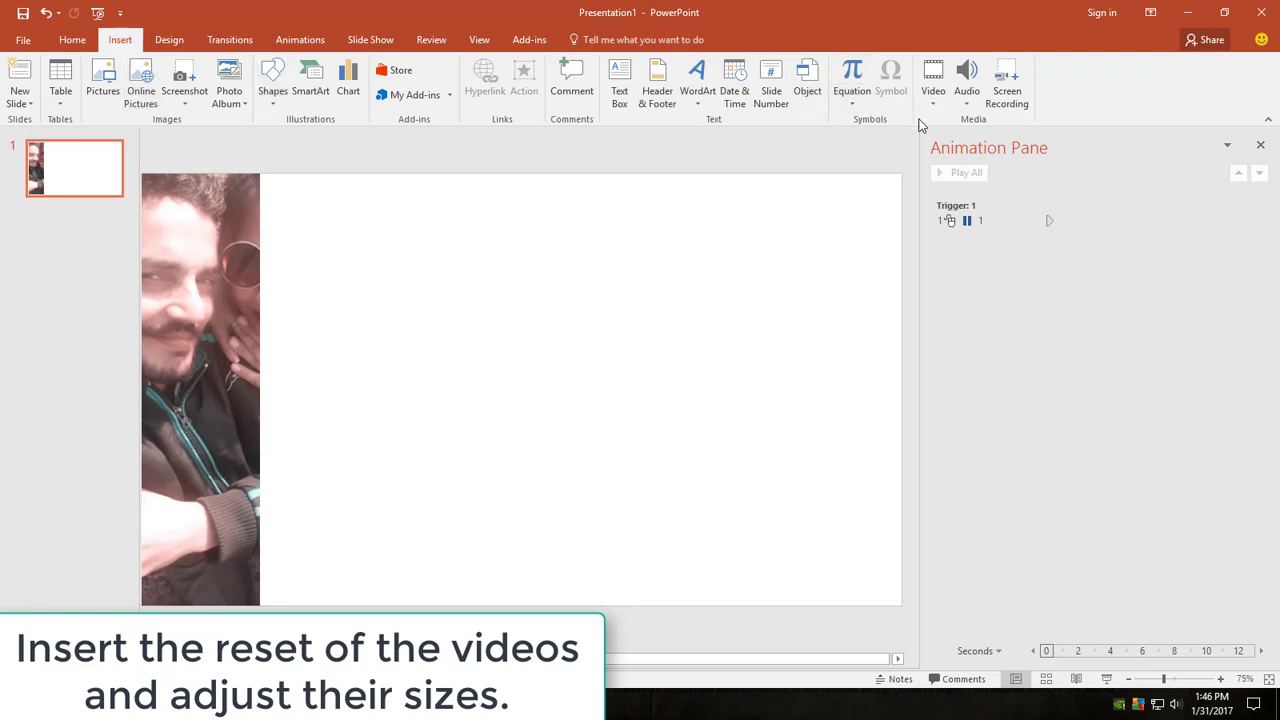
click(933, 95)
click(965, 140)
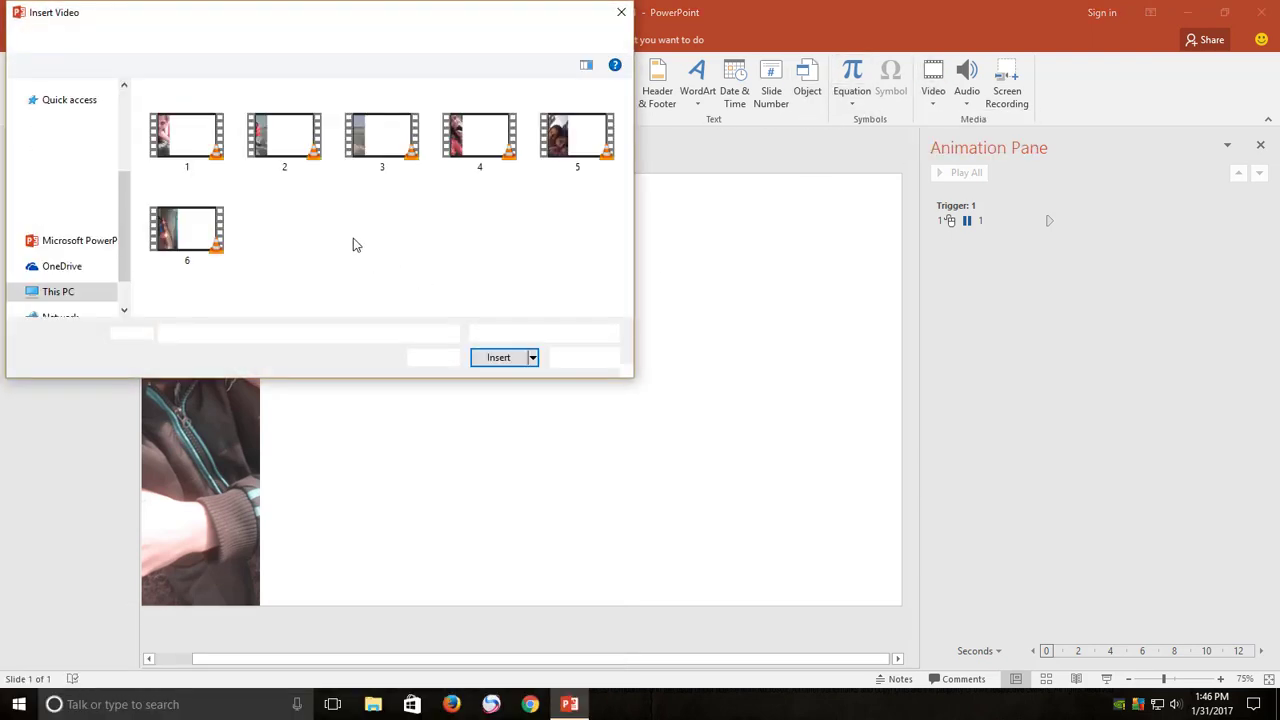
double_click(290, 135)
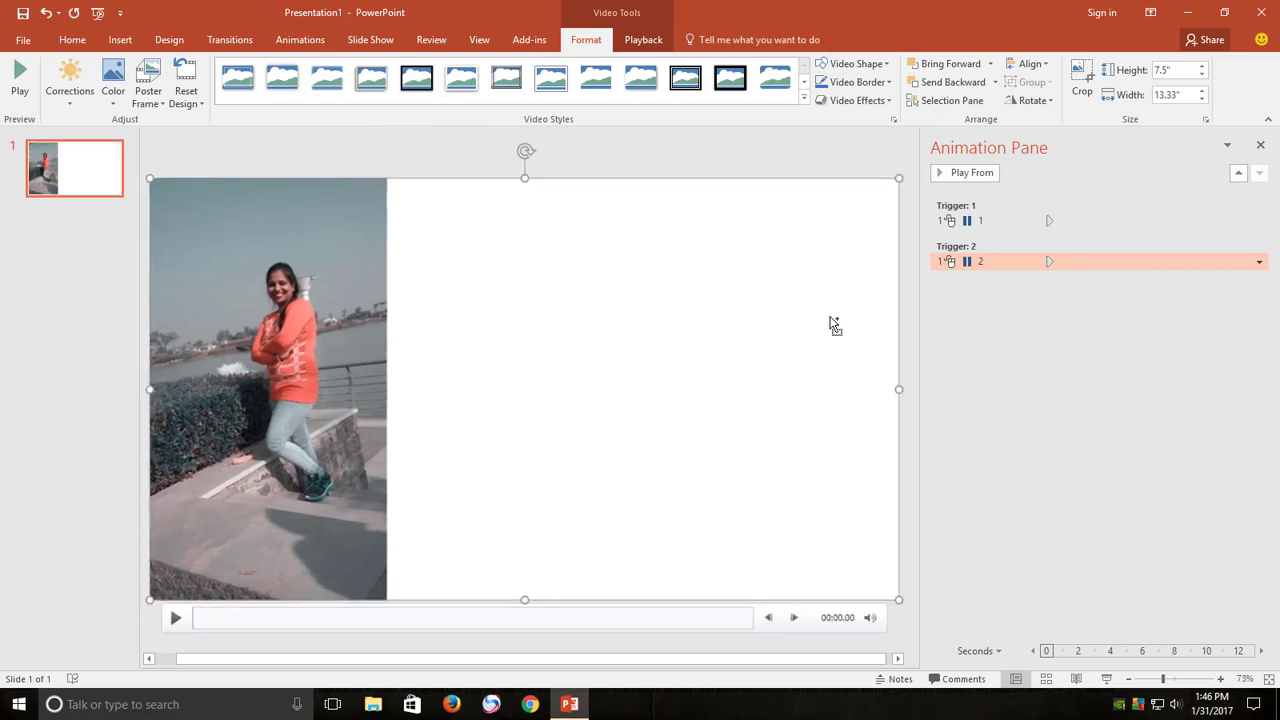
click(1083, 78)
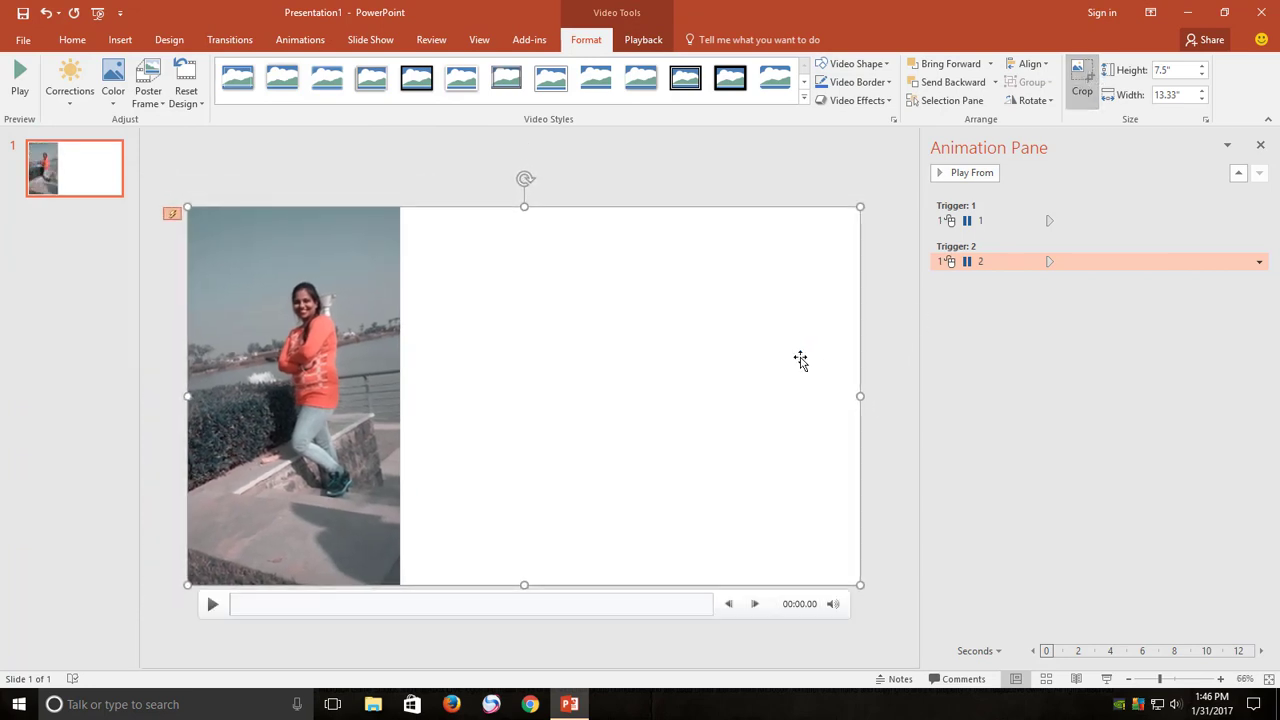
drag(857, 396, 298, 390)
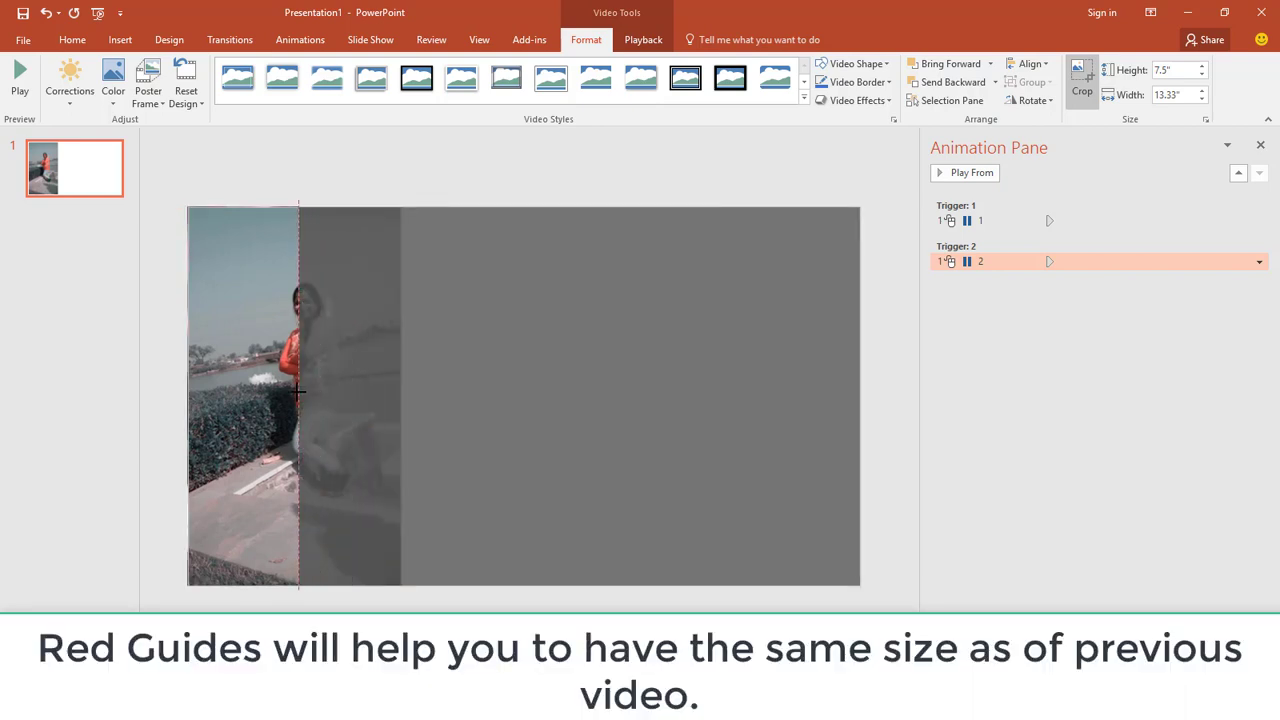
click(341, 193)
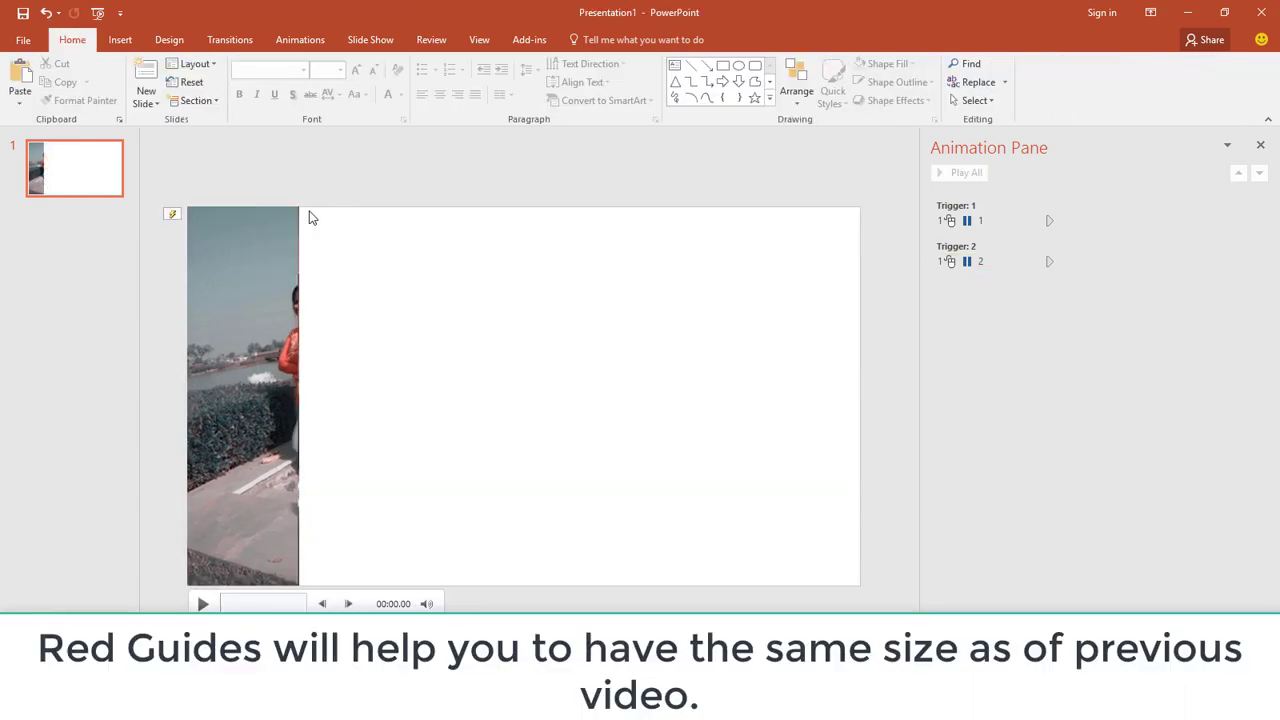
Insert video file 3 and crop it to the same narrow strip width.
click(120, 39)
click(933, 97)
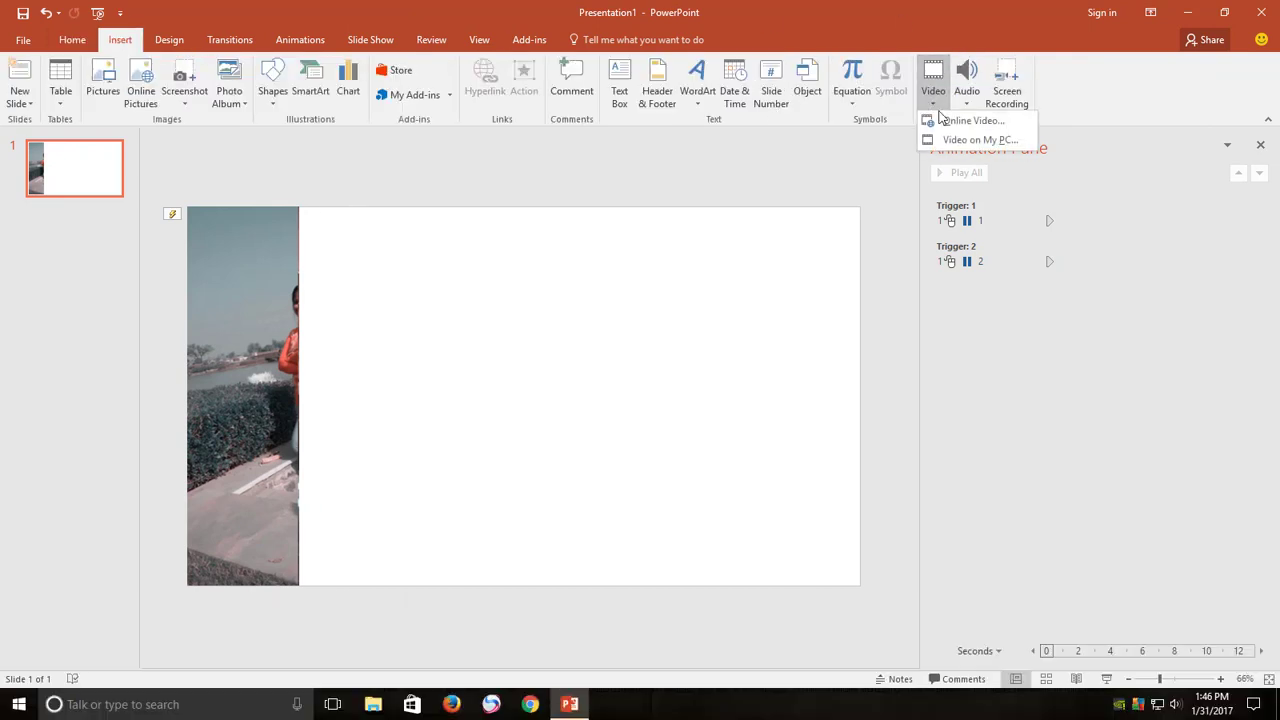
click(962, 140)
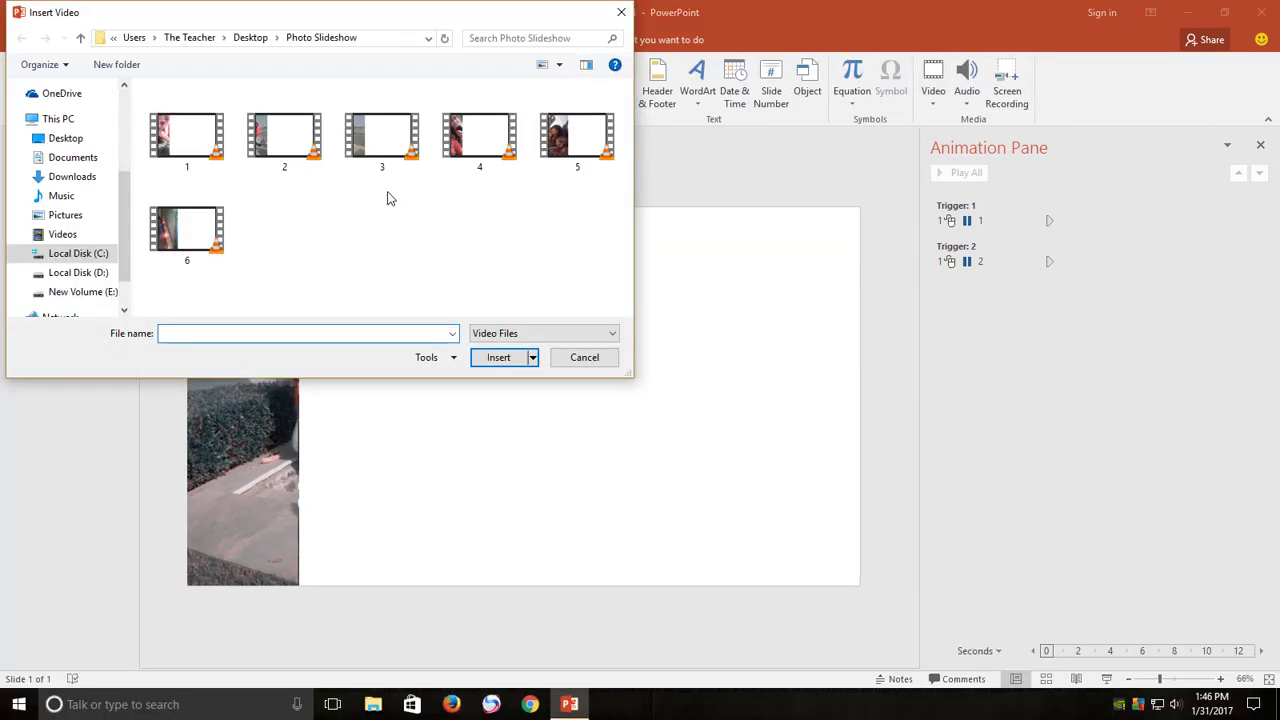
double_click(381, 135)
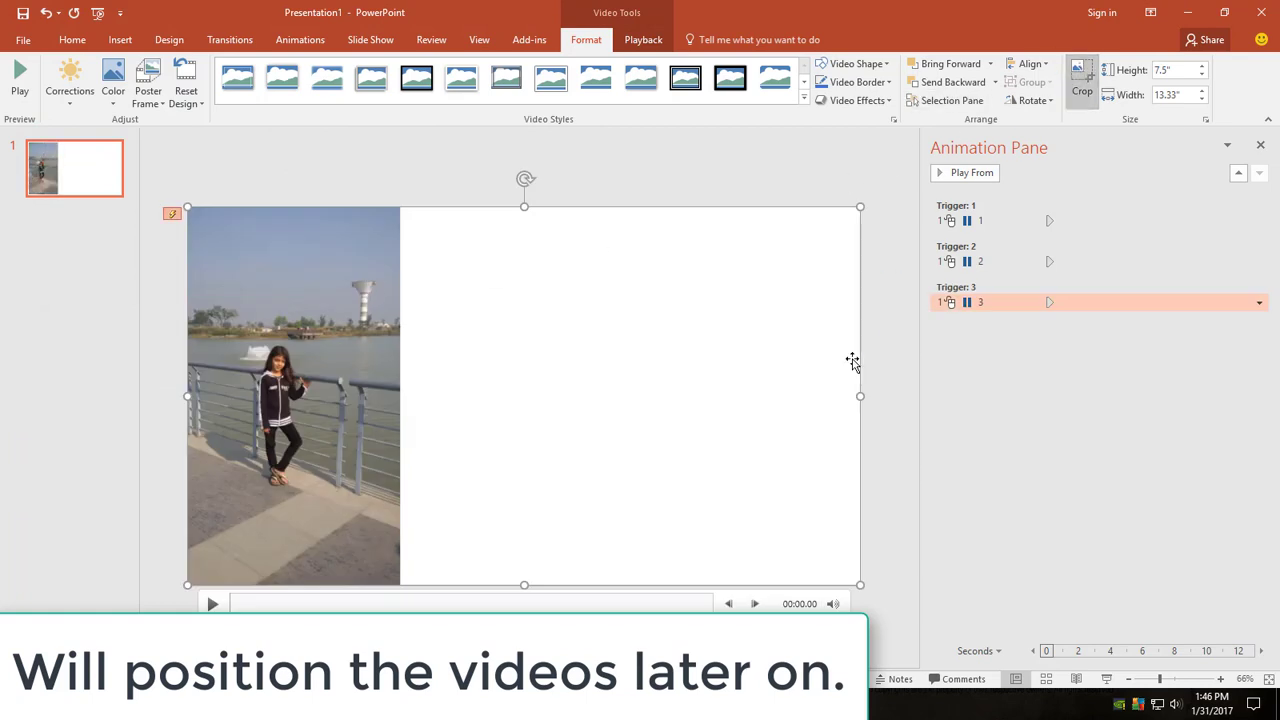
drag(857, 395, 299, 390)
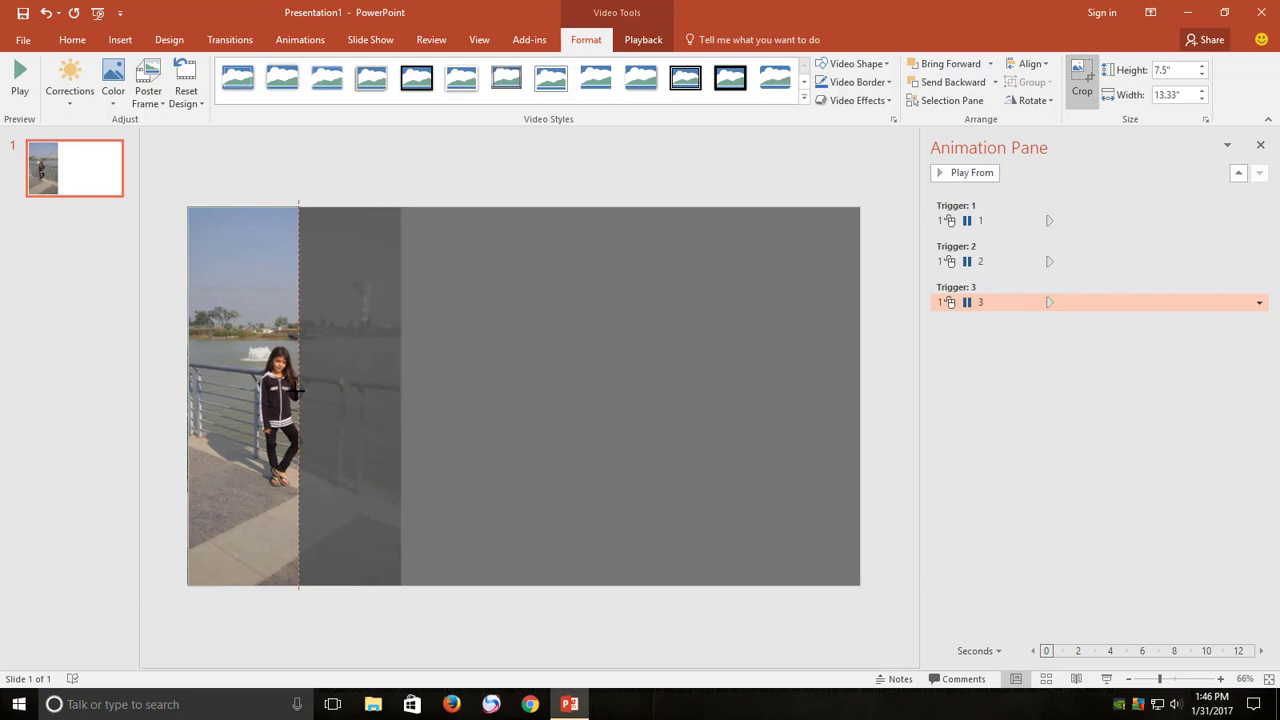
click(355, 172)
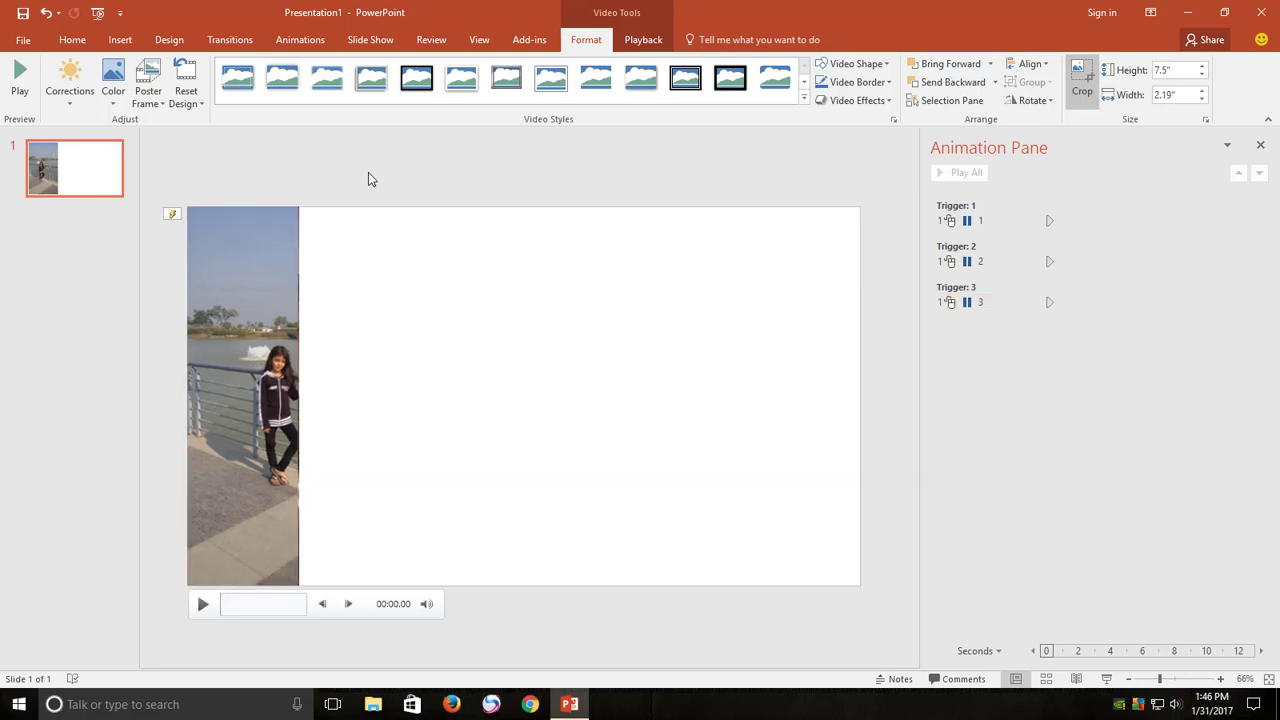
Insert video file 4 and crop it down to a narrow strip.
click(120, 39)
click(931, 99)
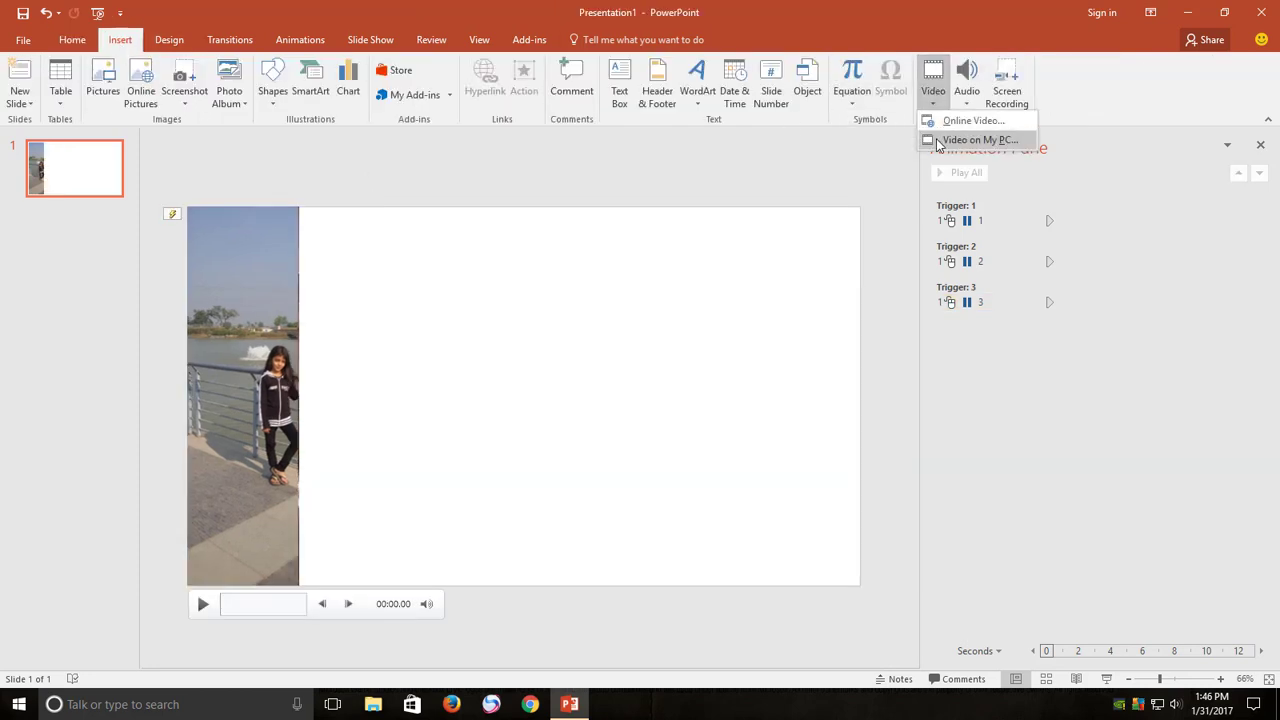
click(965, 137)
double_click(480, 160)
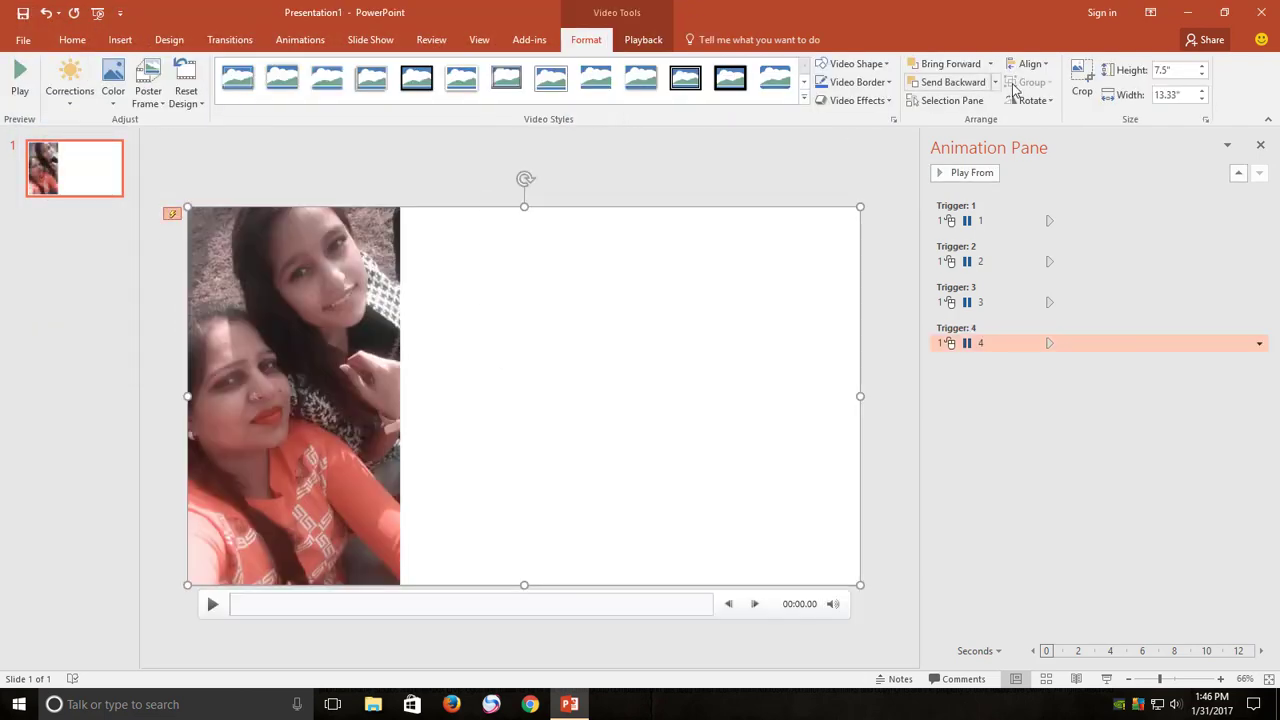
click(1086, 75)
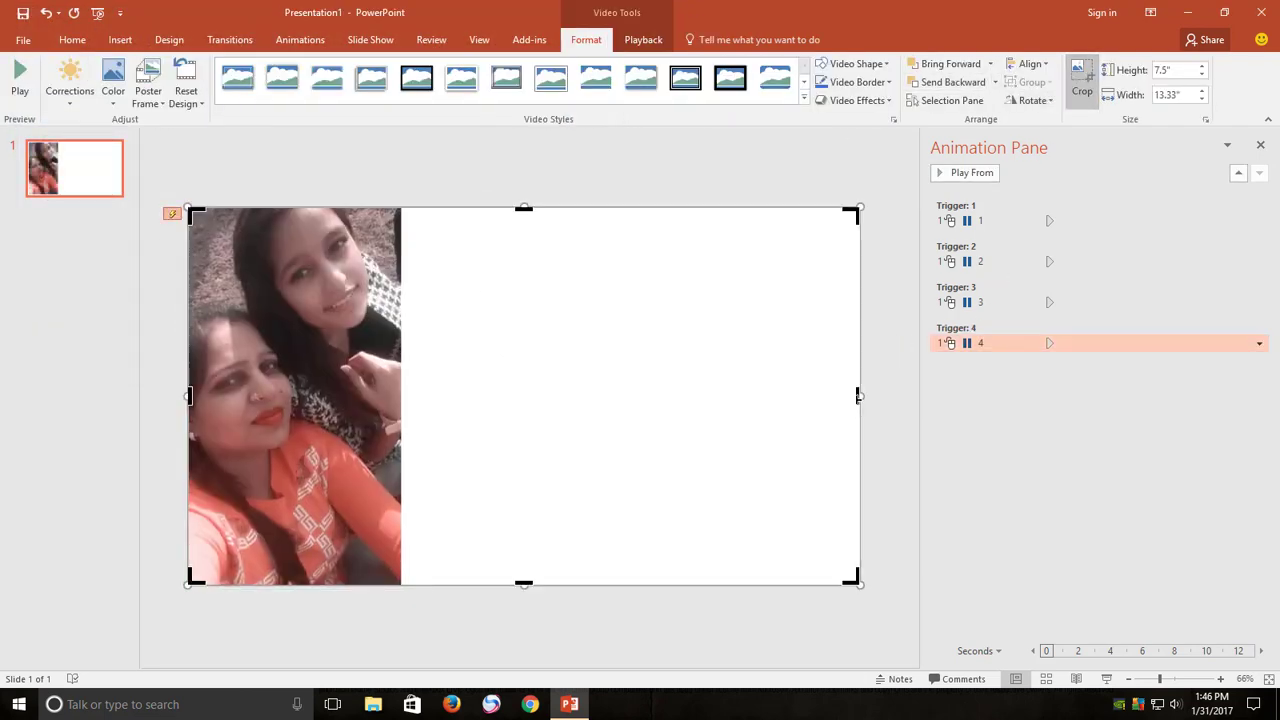
drag(858, 395, 298, 386)
click(350, 190)
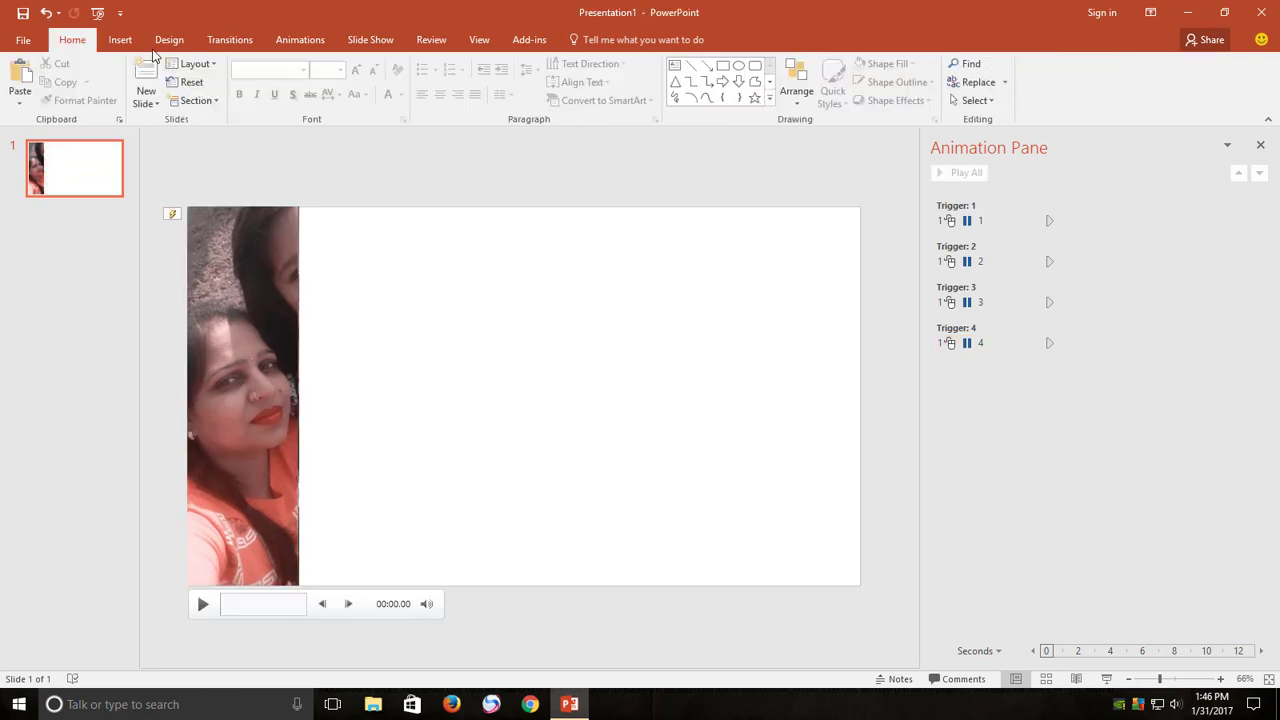
Insert the fifth video and crop it from the right to strip width.
click(120, 39)
click(944, 104)
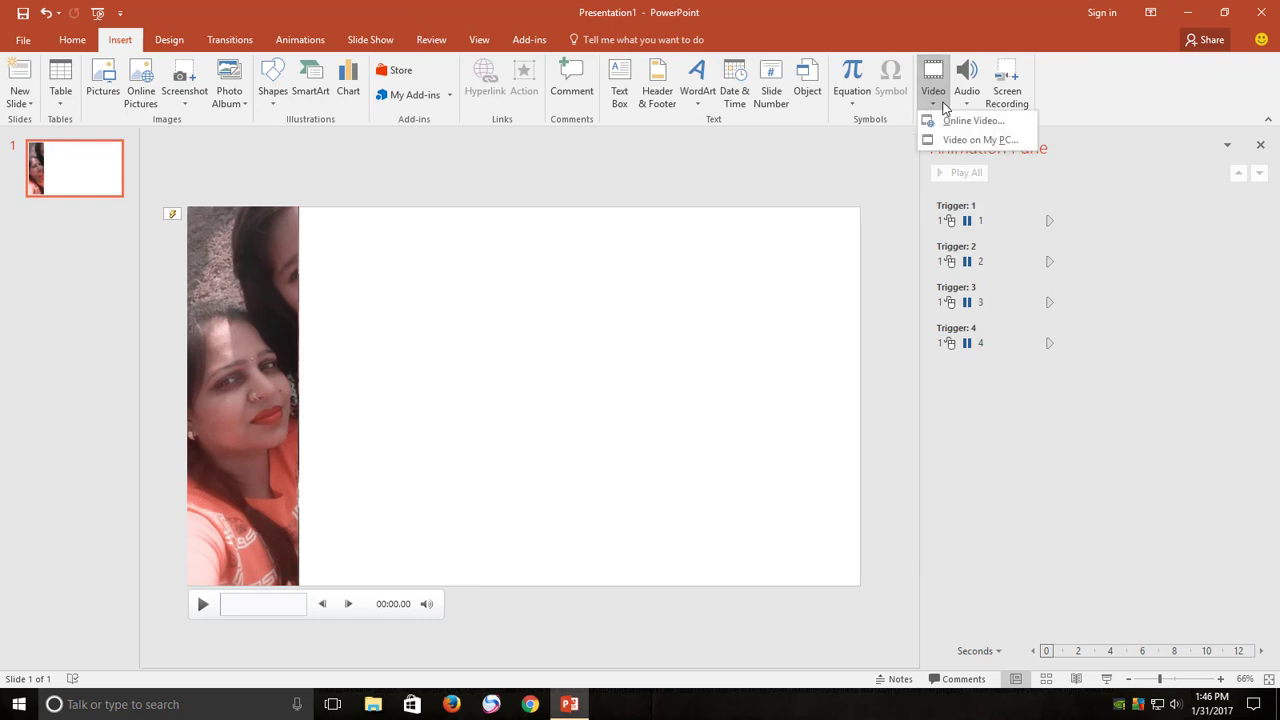
click(948, 135)
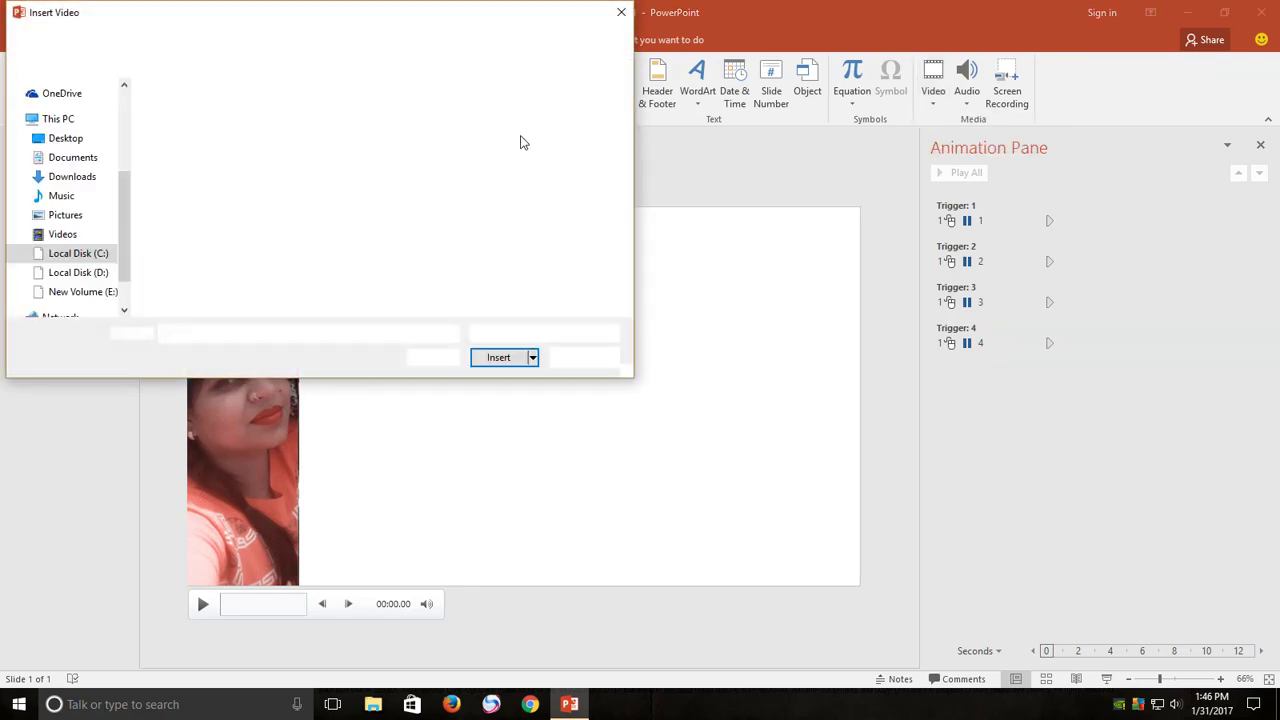
double_click(568, 168)
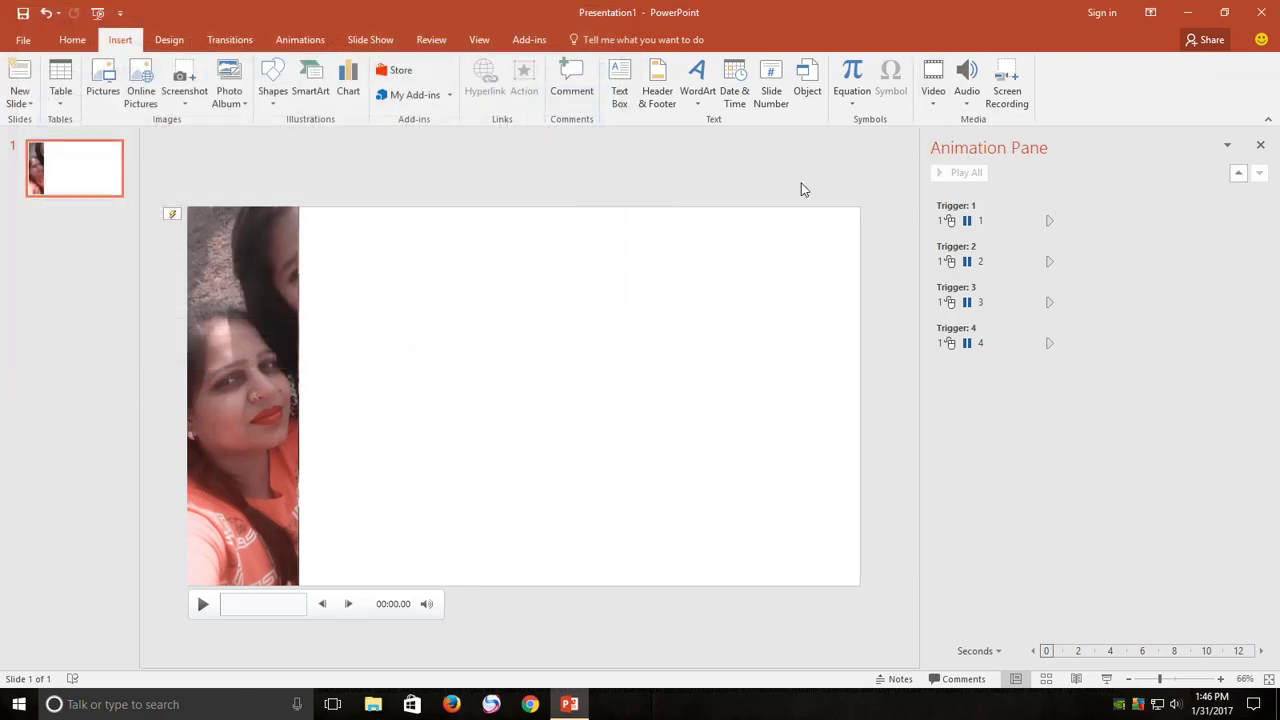
drag(855, 393, 290, 393)
click(857, 399)
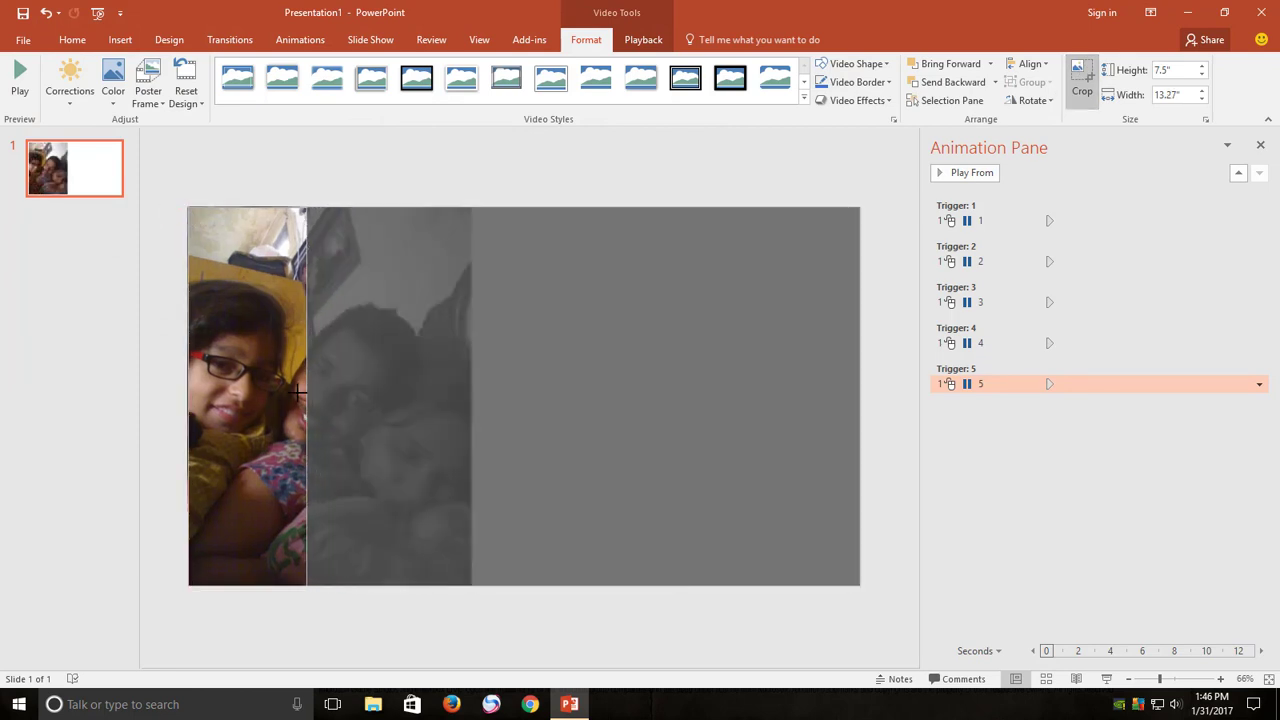
click(350, 175)
Insert video file 6 and crop it to a 2.19"-wide strip.
click(120, 40)
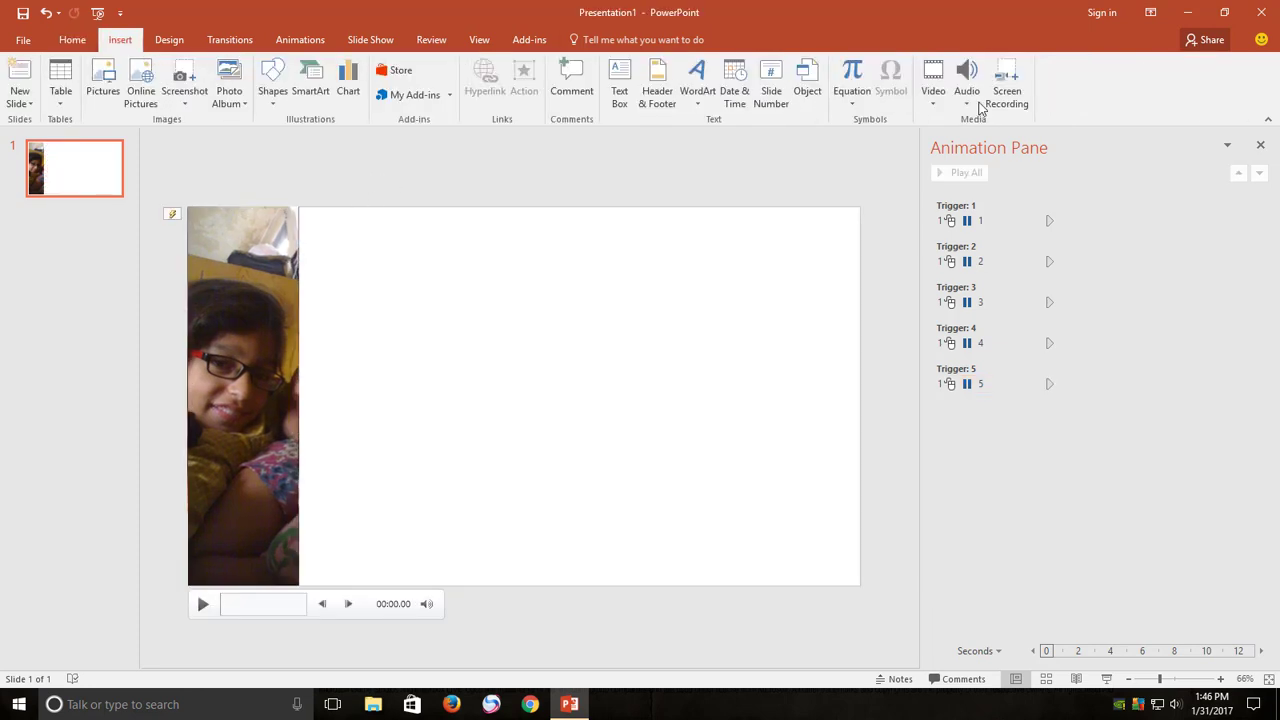
click(933, 80)
click(686, 187)
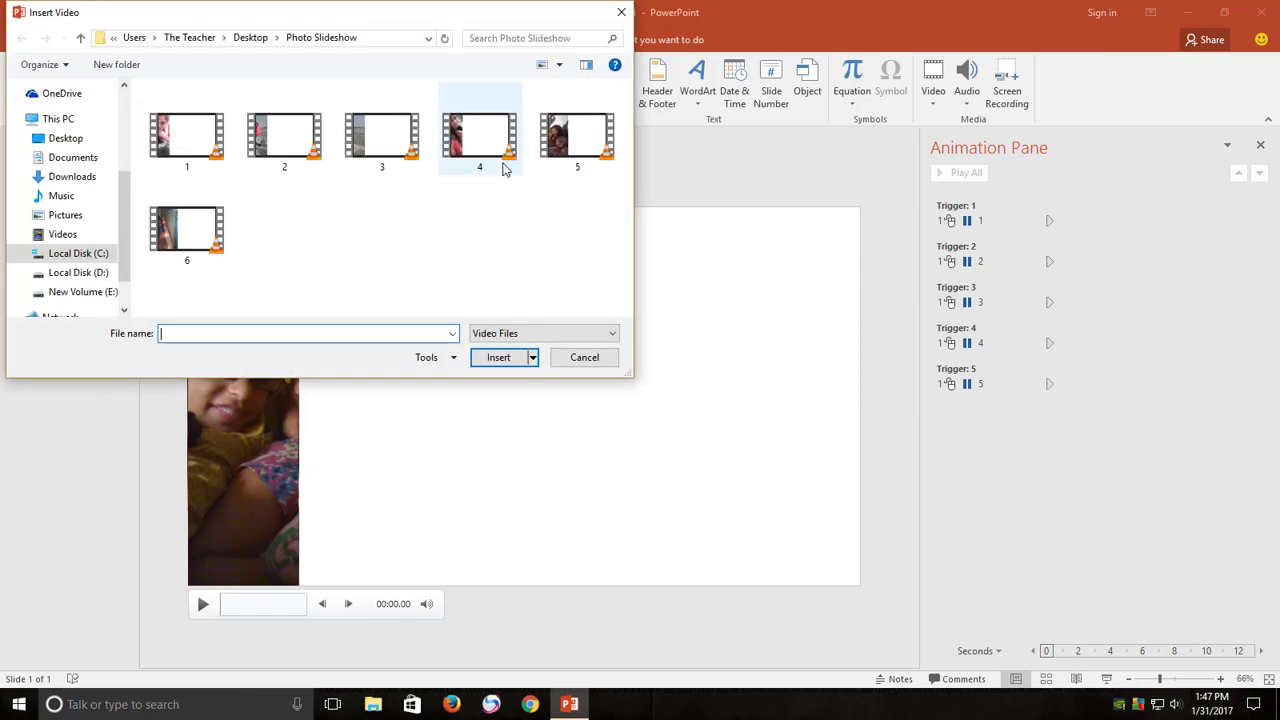
double_click(213, 245)
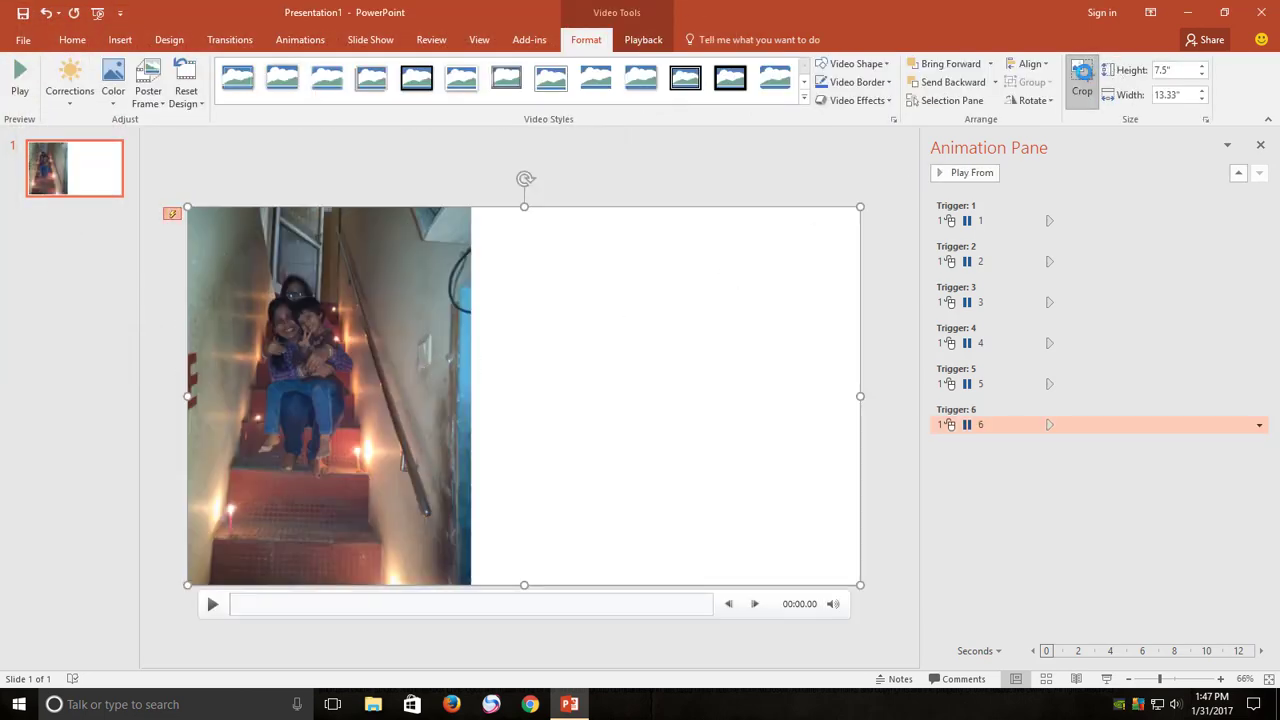
click(1083, 72)
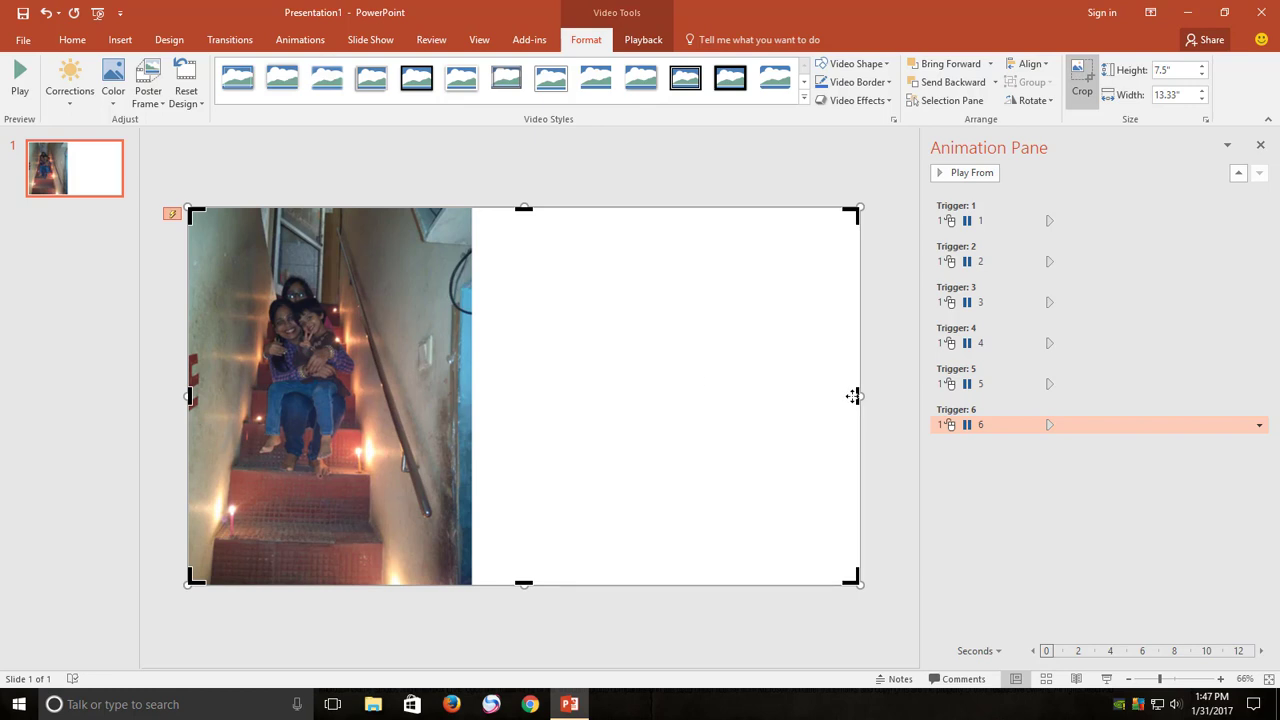
drag(858, 396, 298, 401)
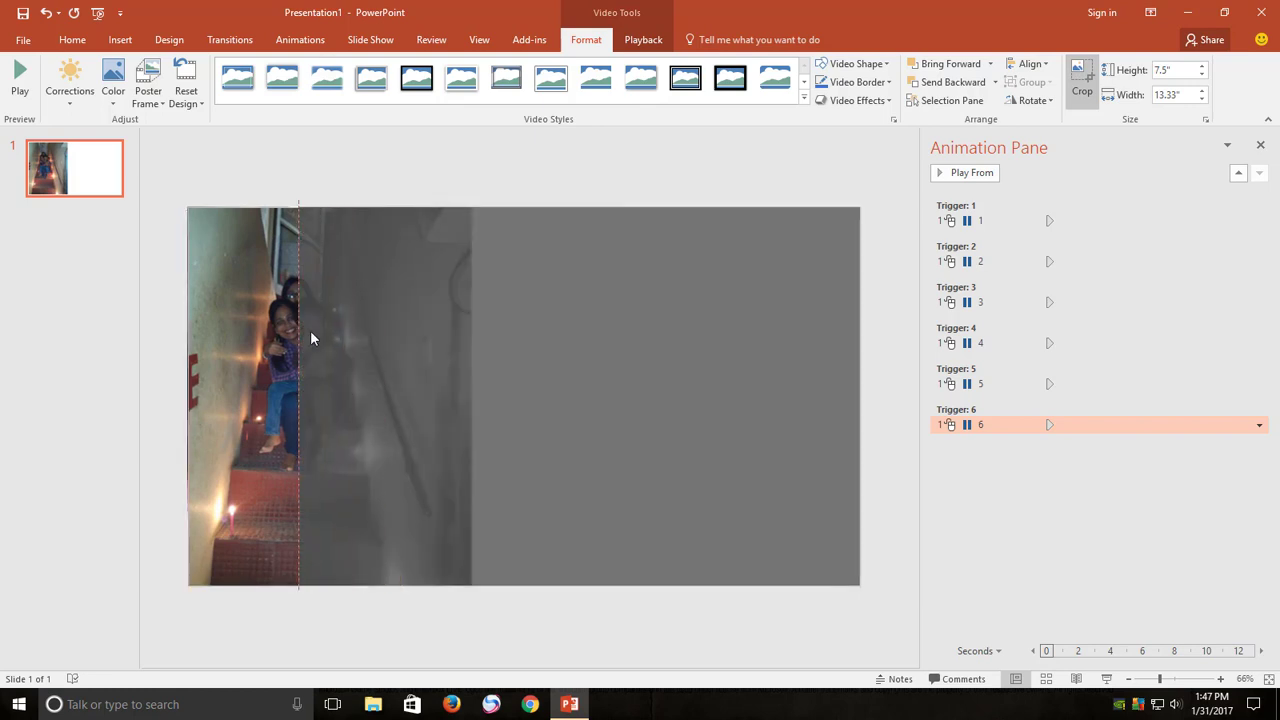
click(321, 190)
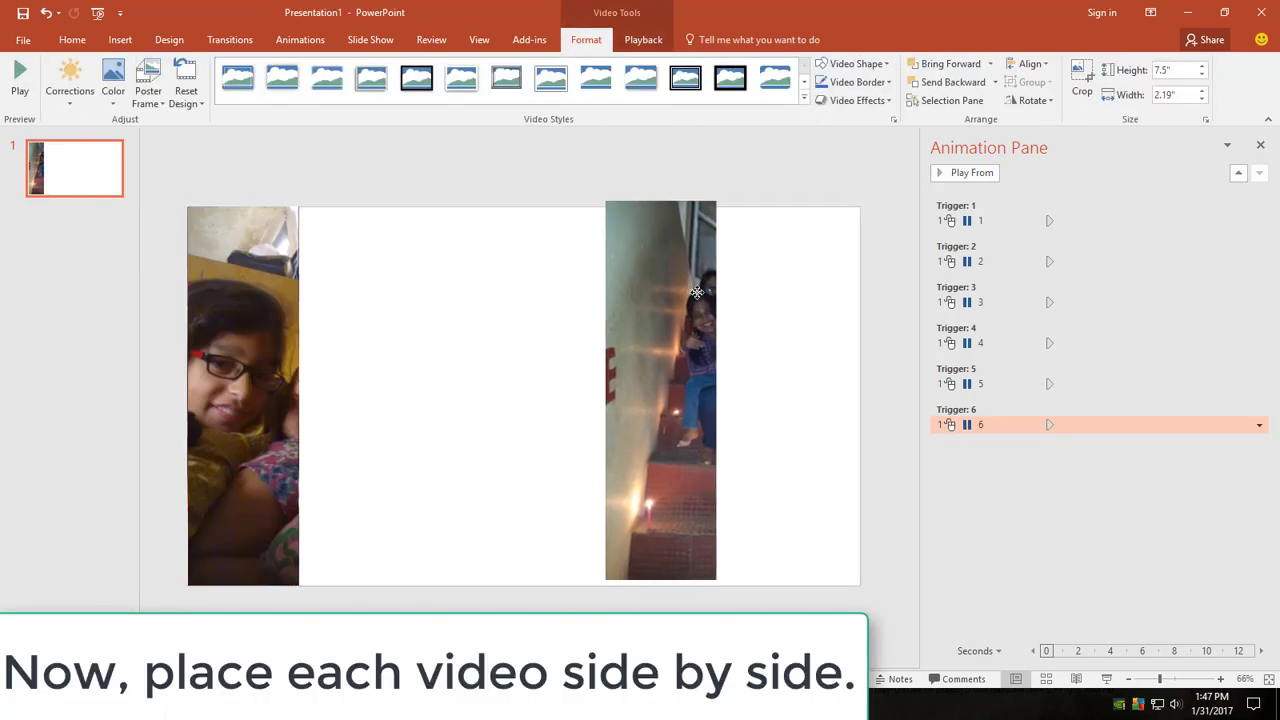
Move the stairway strip to the slide's right edge and place the glasses-girl strip just left of it.
drag(697, 292, 841, 292)
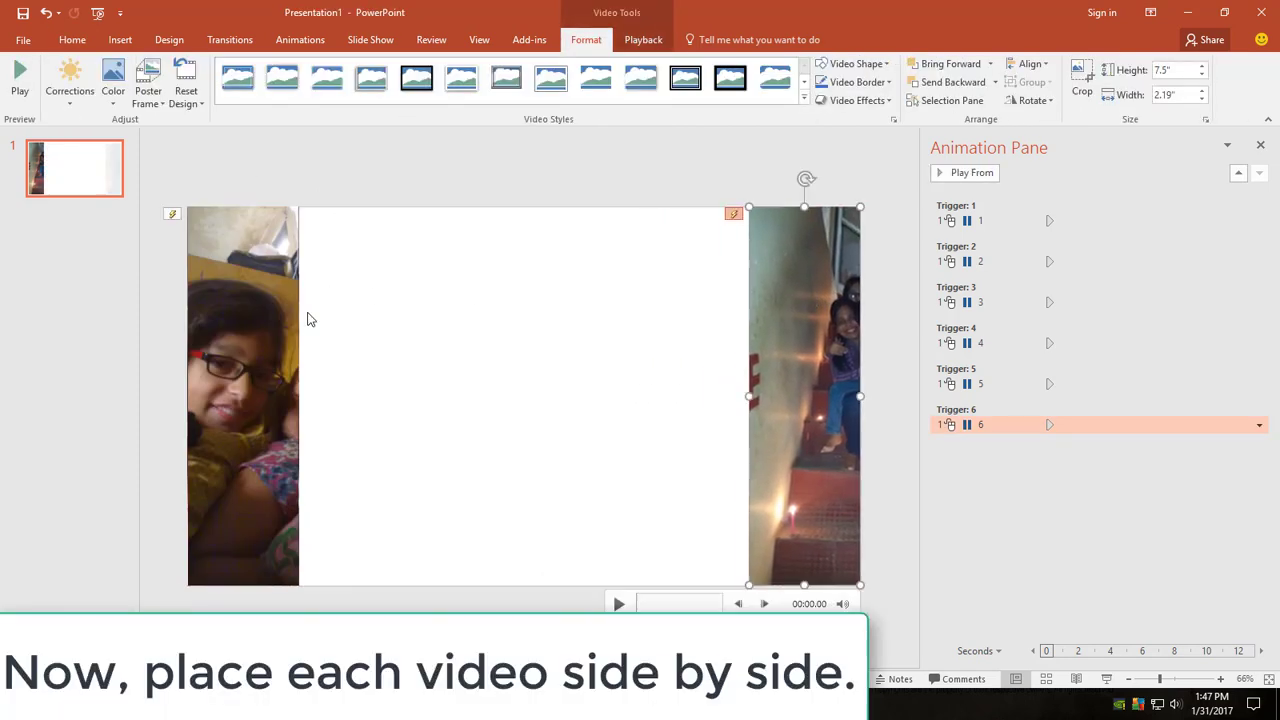
drag(308, 319, 674, 311)
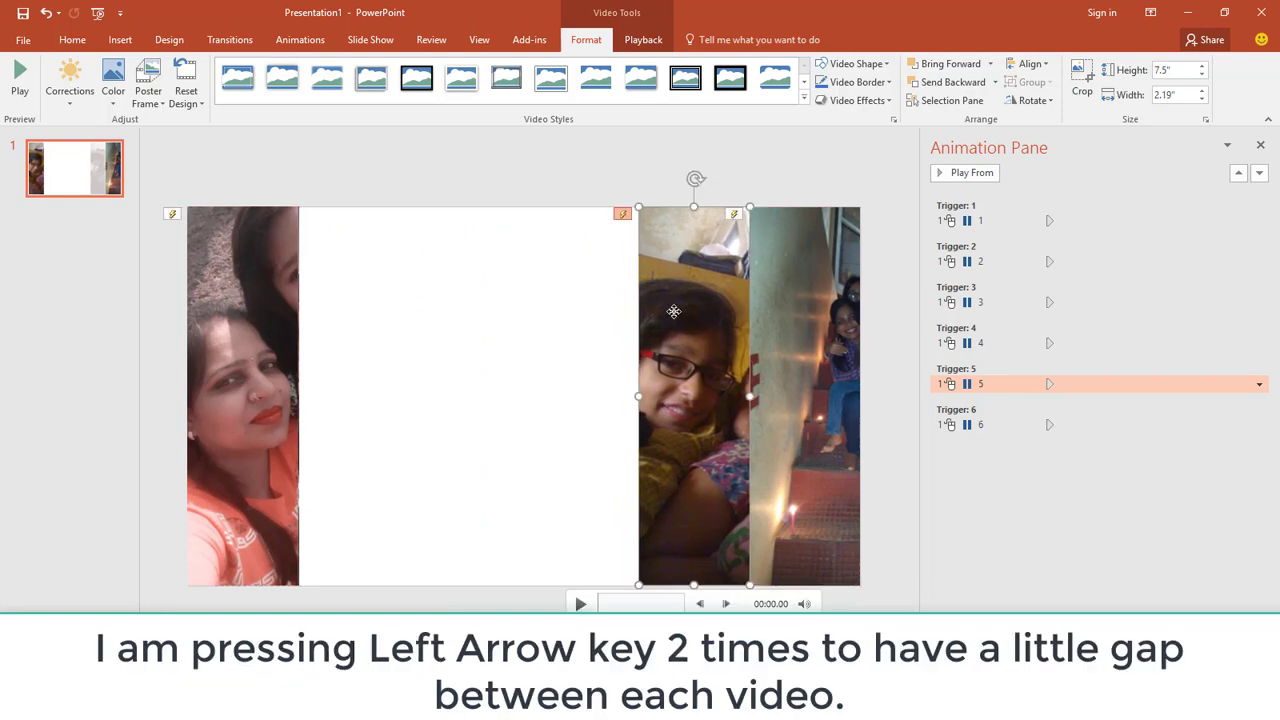
key(Left)
key(Left)
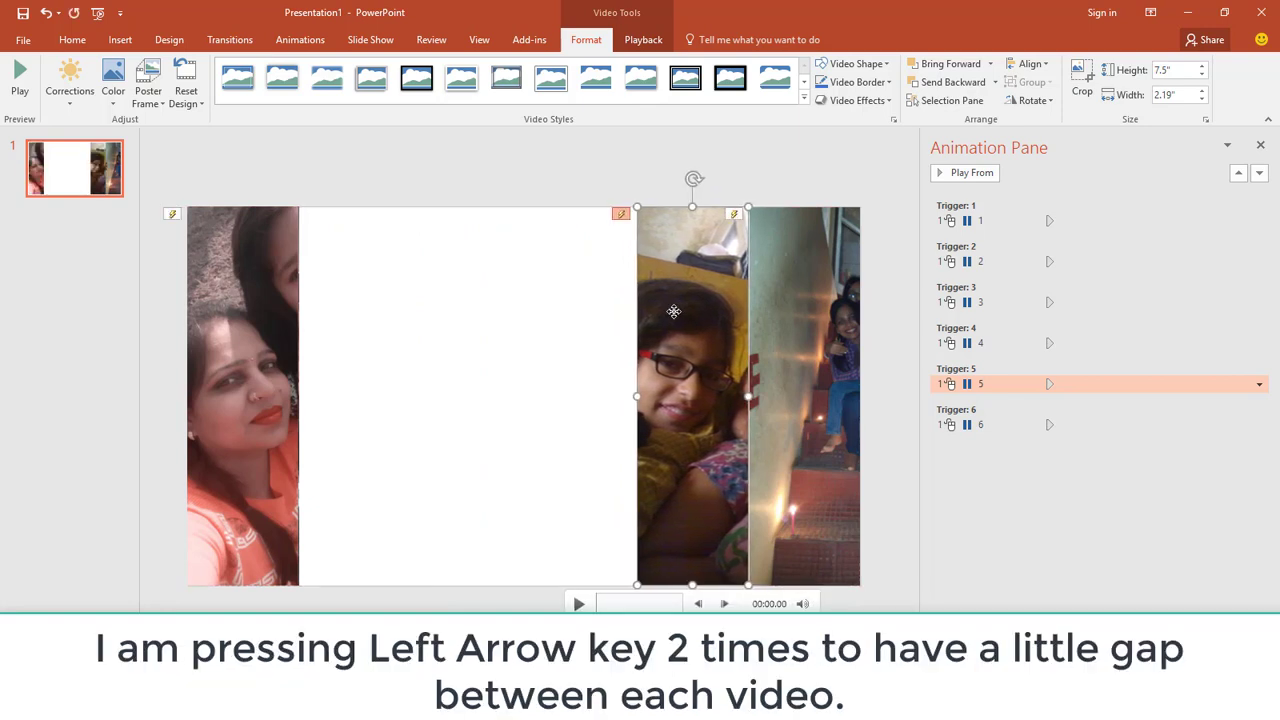
Line up the orange-top, railing-girl and shrub-lake strips in turn, leaving thin gaps.
drag(246, 310, 585, 315)
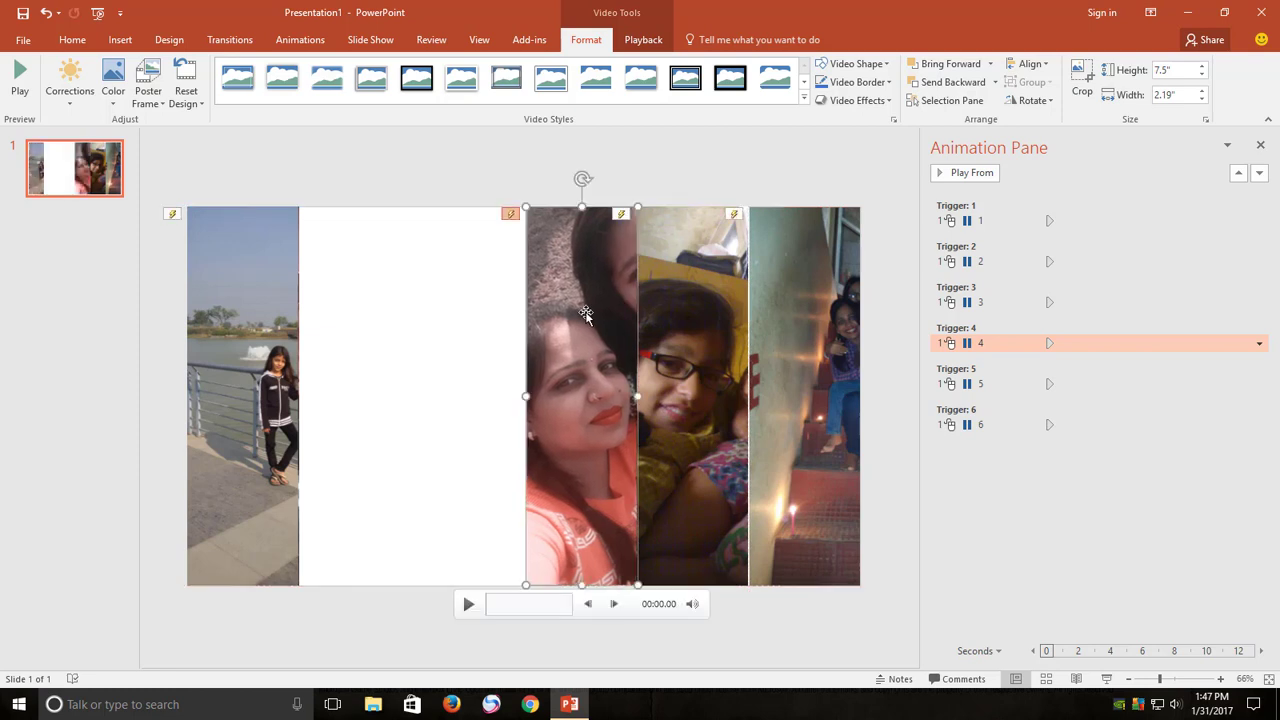
drag(585, 315, 584, 315)
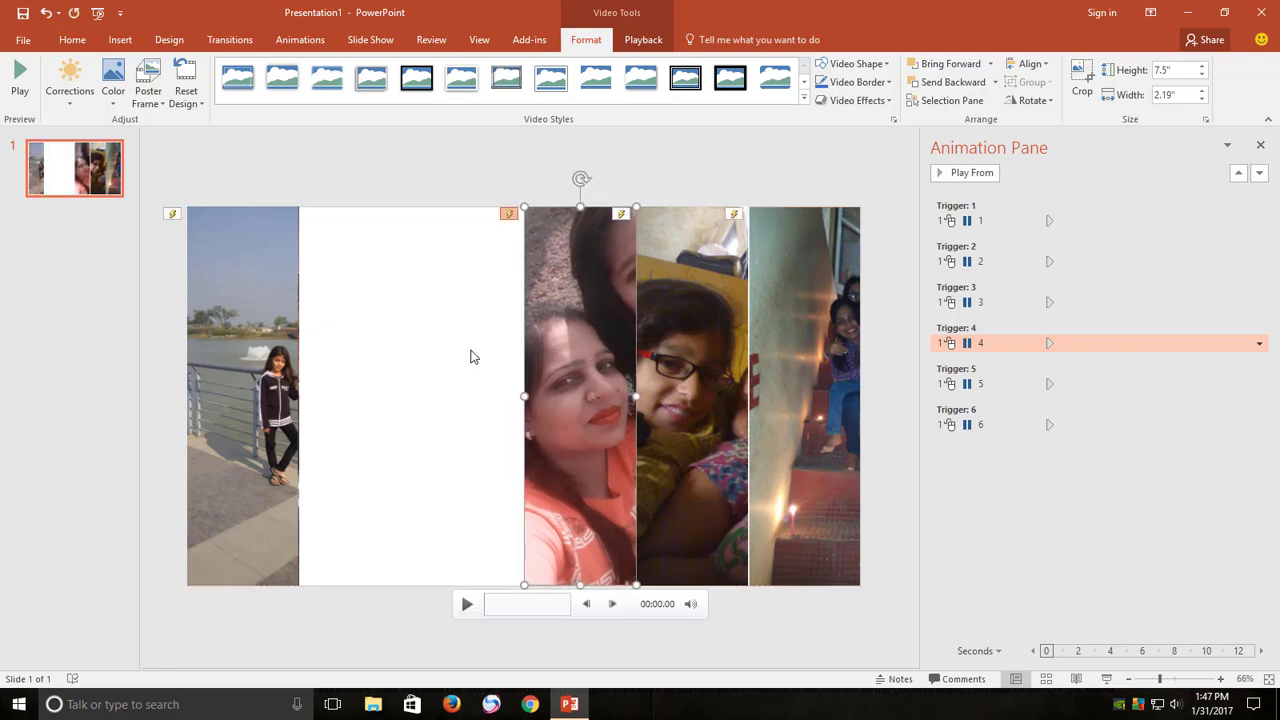
click(438, 365)
drag(240, 355, 475, 352)
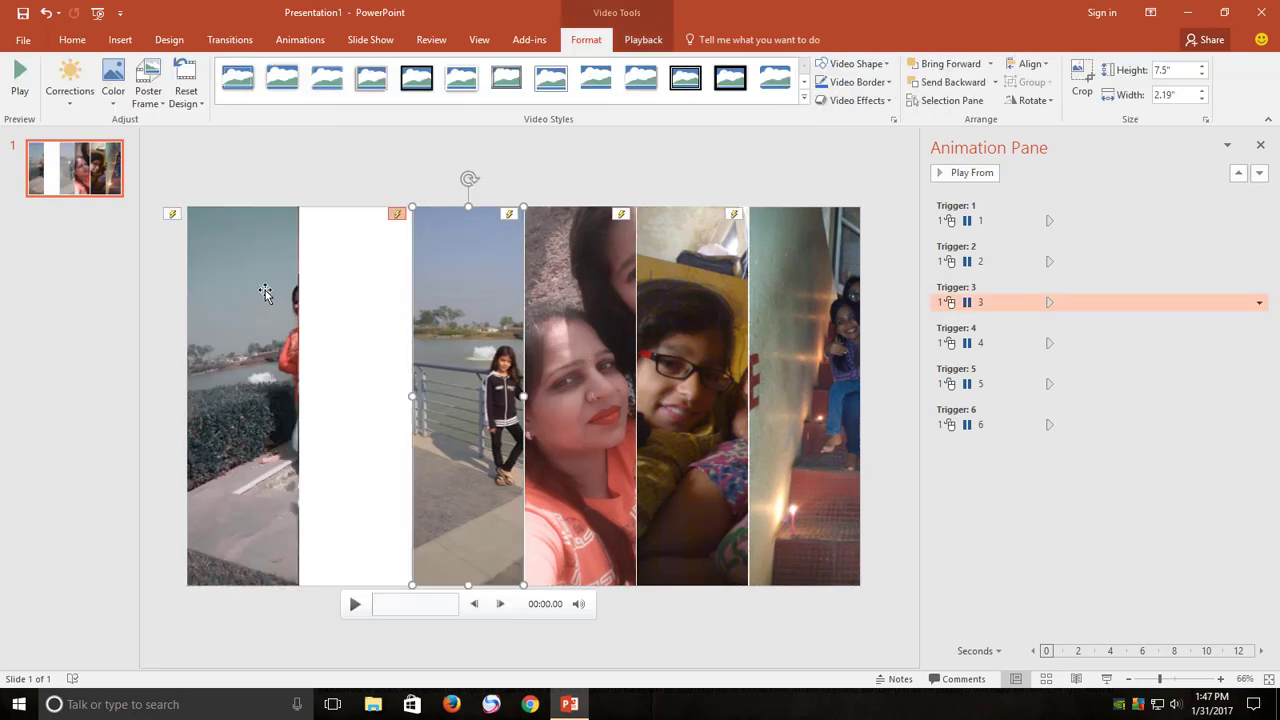
drag(264, 288, 360, 296)
click(363, 163)
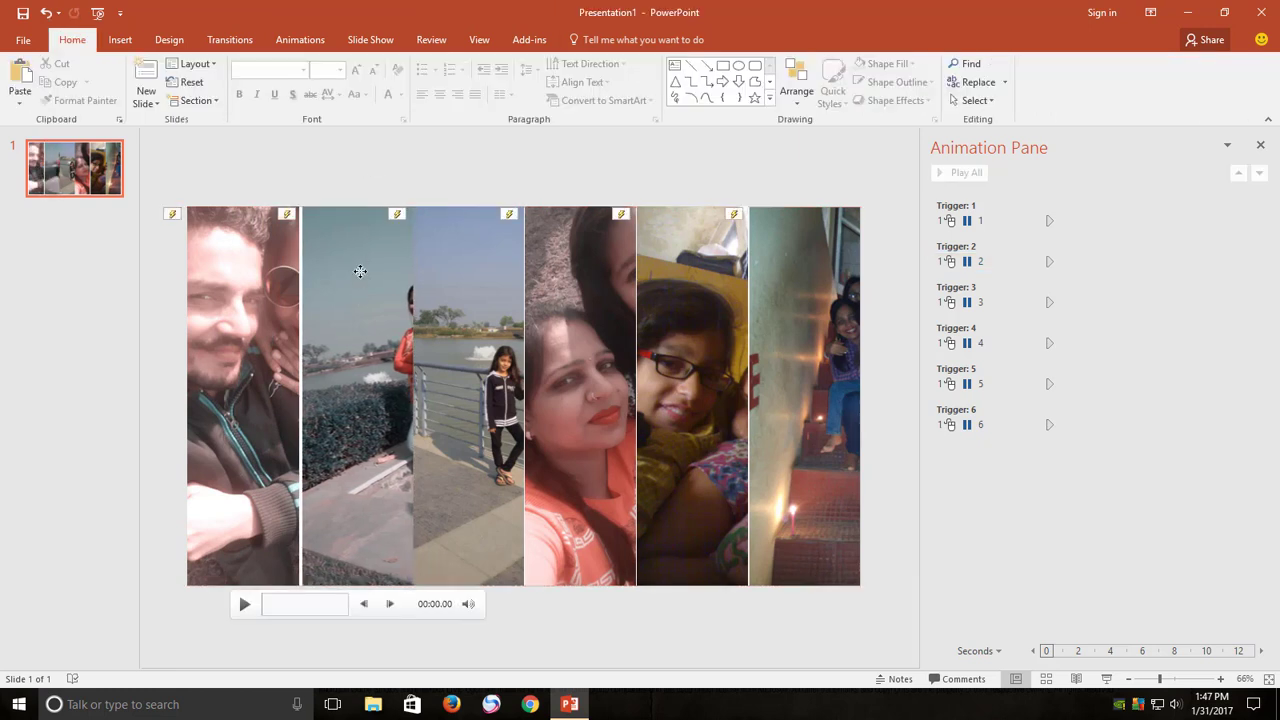
Nudge the shrub lake strip slightly left to even the gap.
click(360, 271)
key(ctrl+Left)
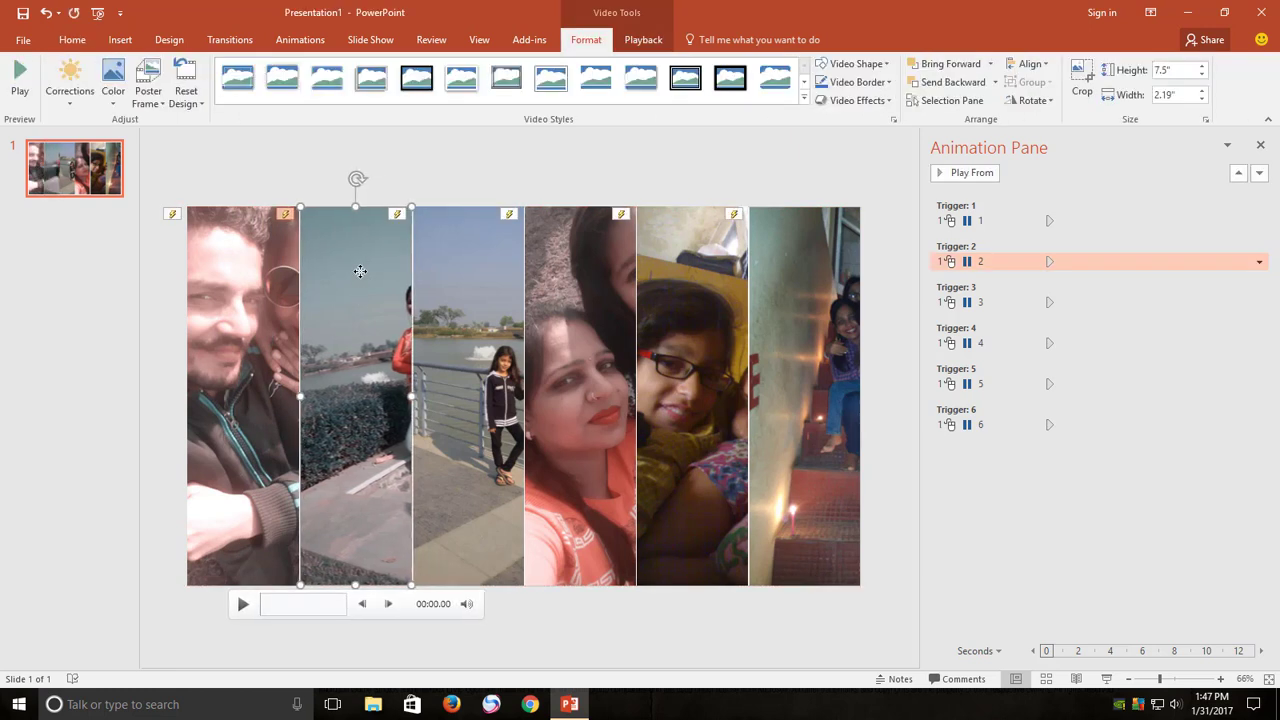
click(463, 161)
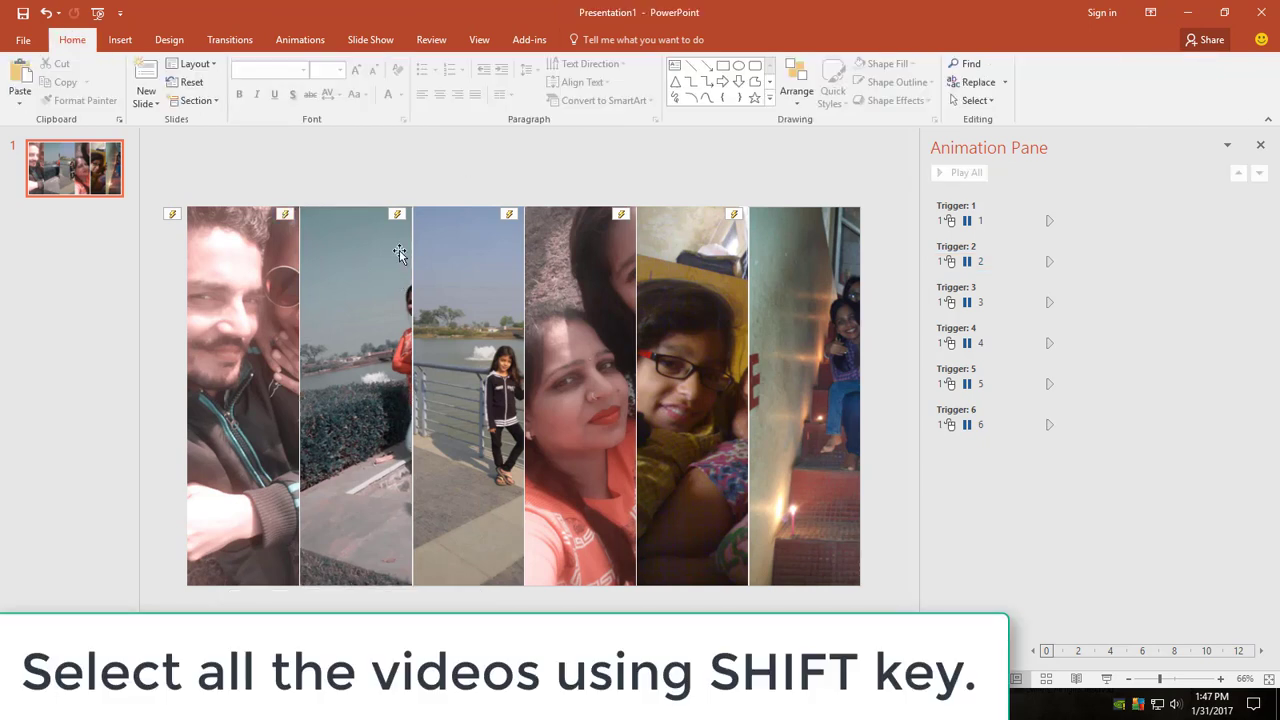
Select all six videos and set their playback Start to Automatically.
click(262, 310)
shift+click(357, 286)
shift+click(475, 275)
shift+click(581, 260)
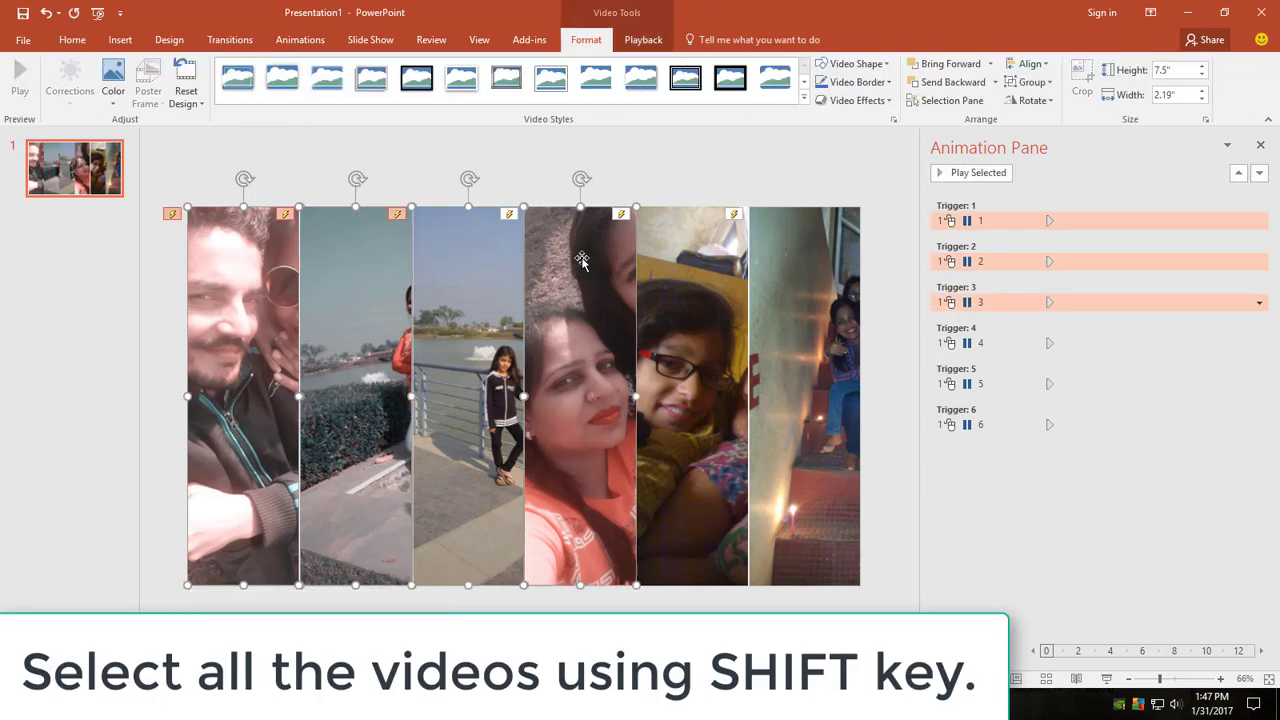
shift+click(679, 257)
shift+click(777, 250)
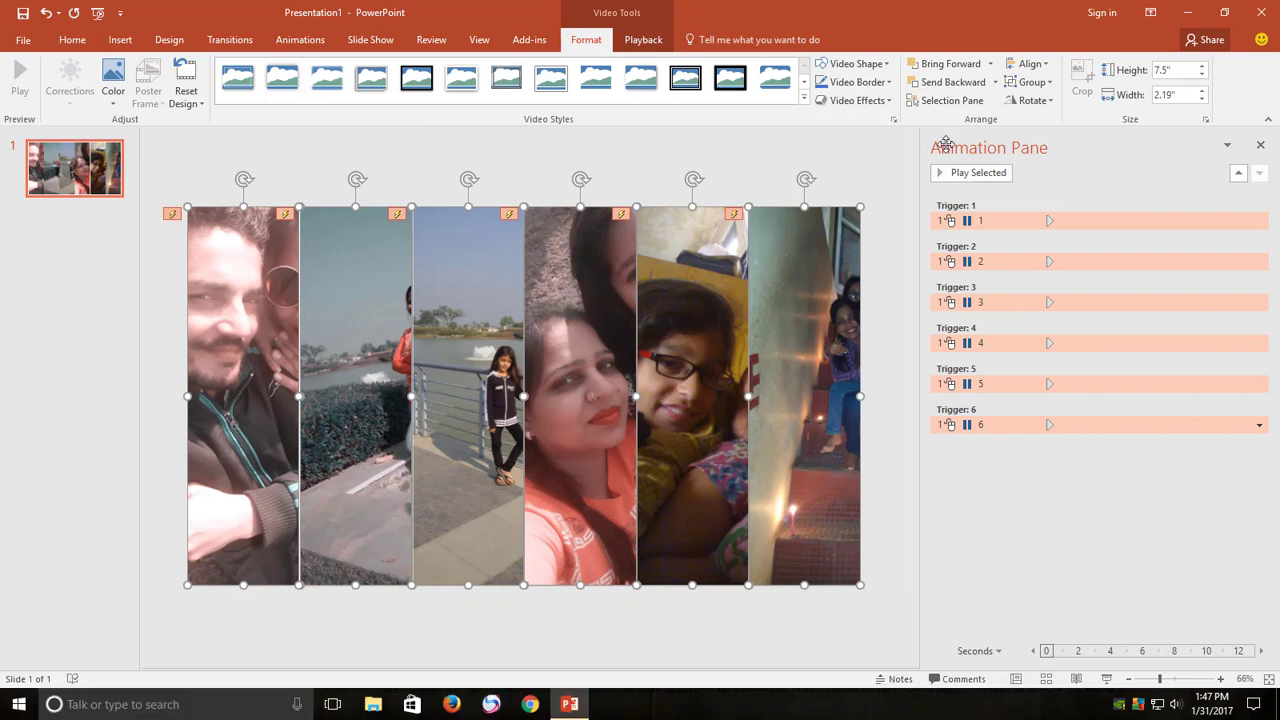
click(633, 42)
click(481, 63)
click(445, 84)
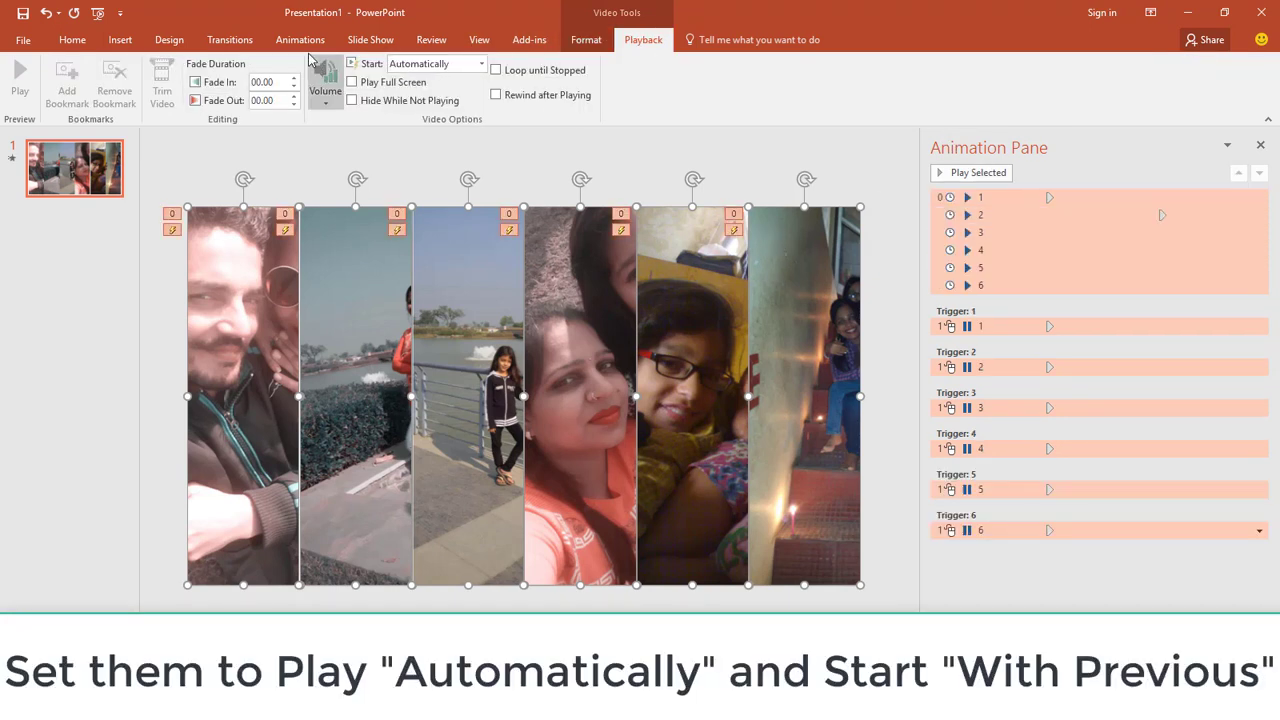
Set all six autoplay animations to start With Previous.
click(301, 40)
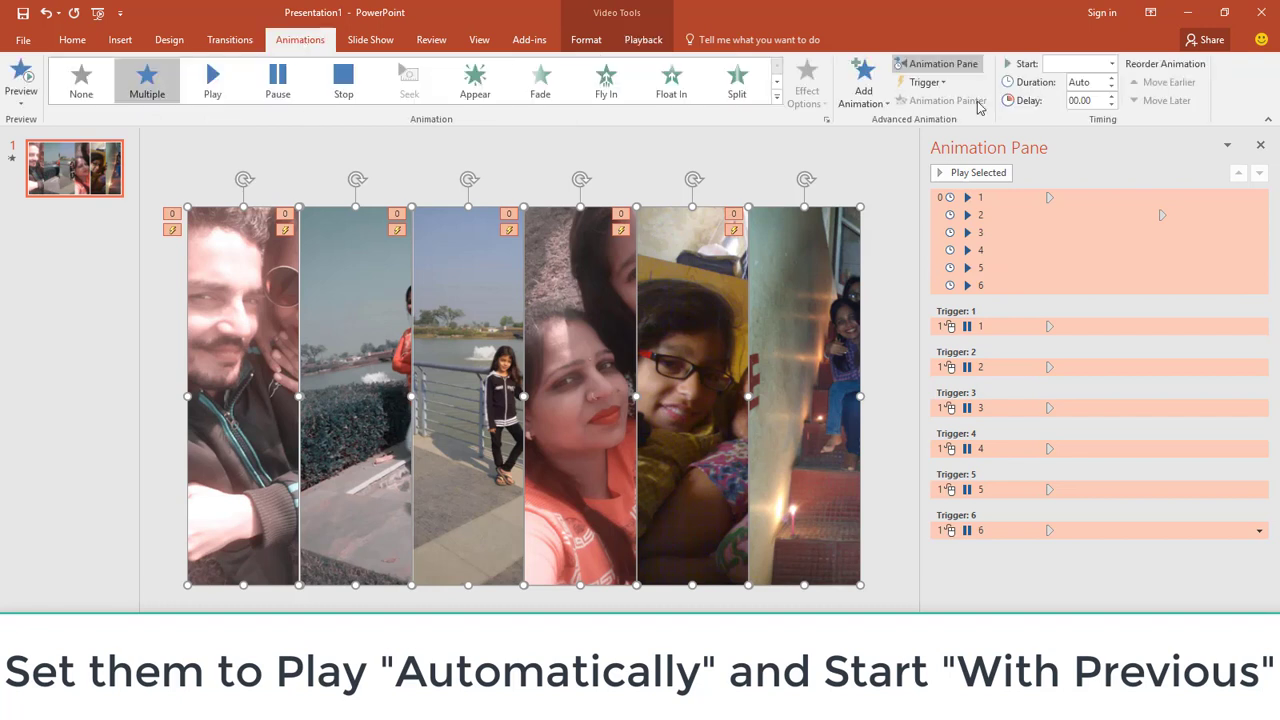
click(1089, 66)
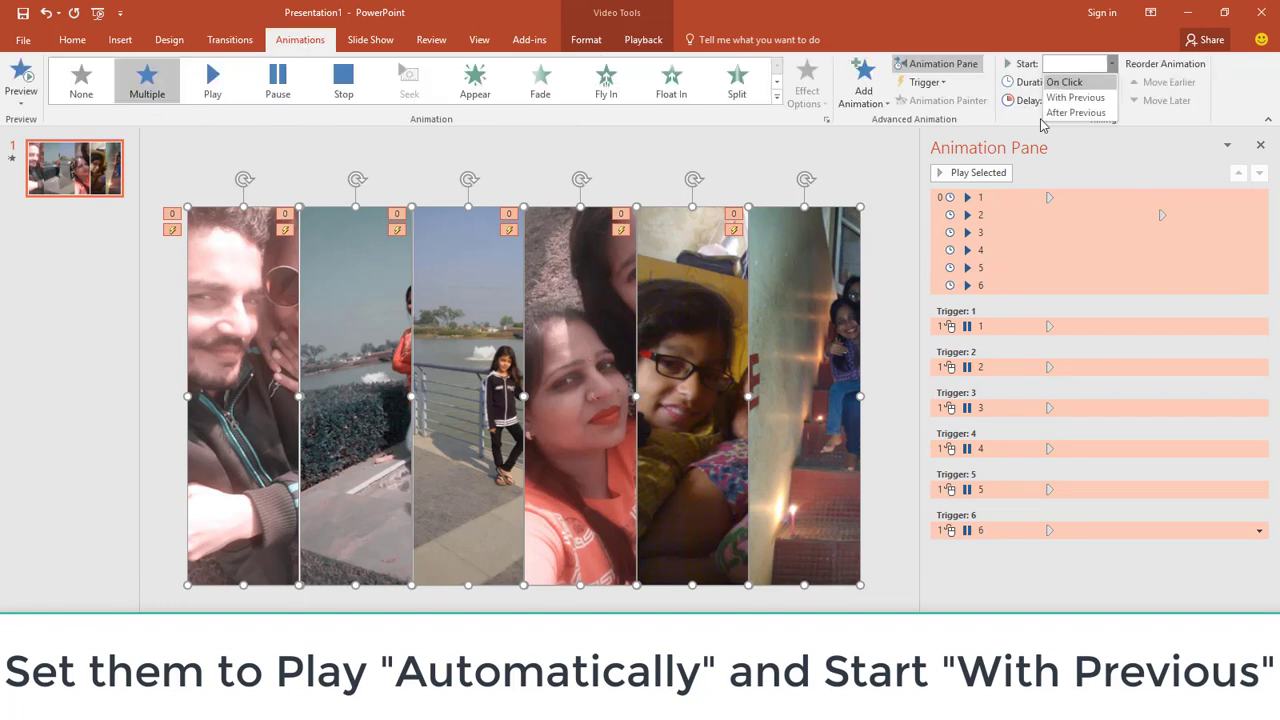
click(1095, 565)
click(1008, 570)
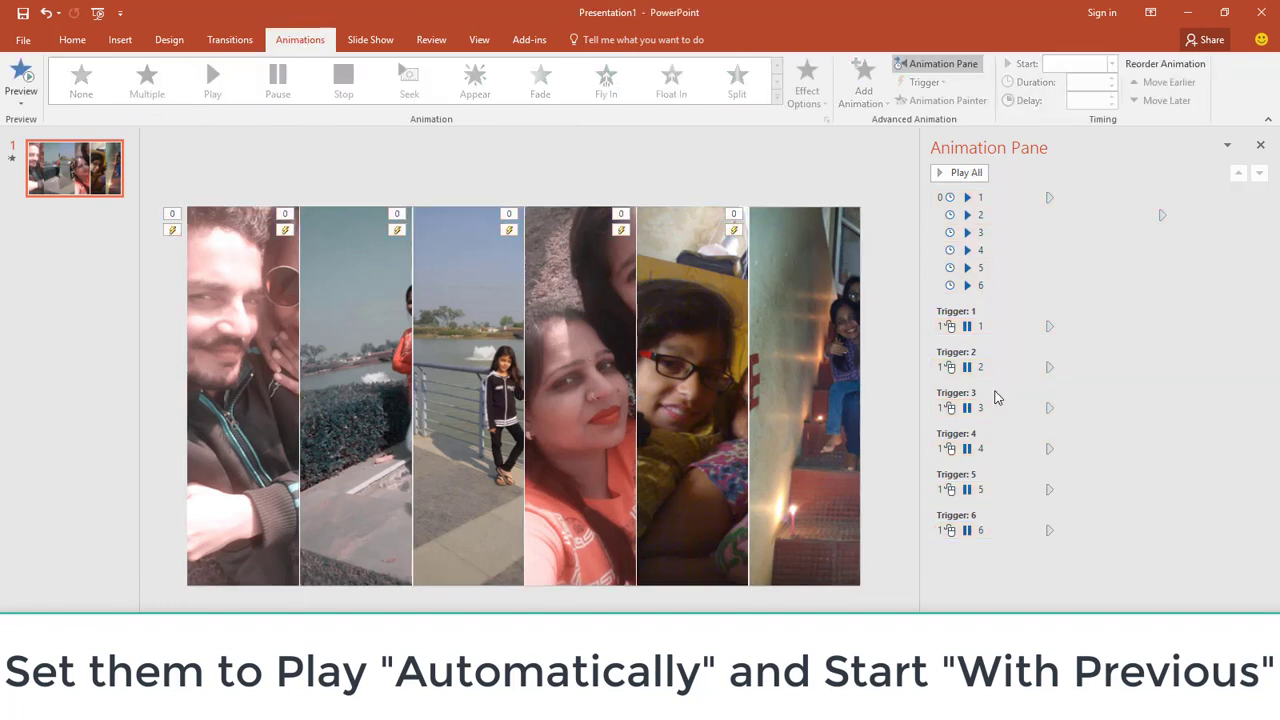
click(981, 198)
shift+click(975, 285)
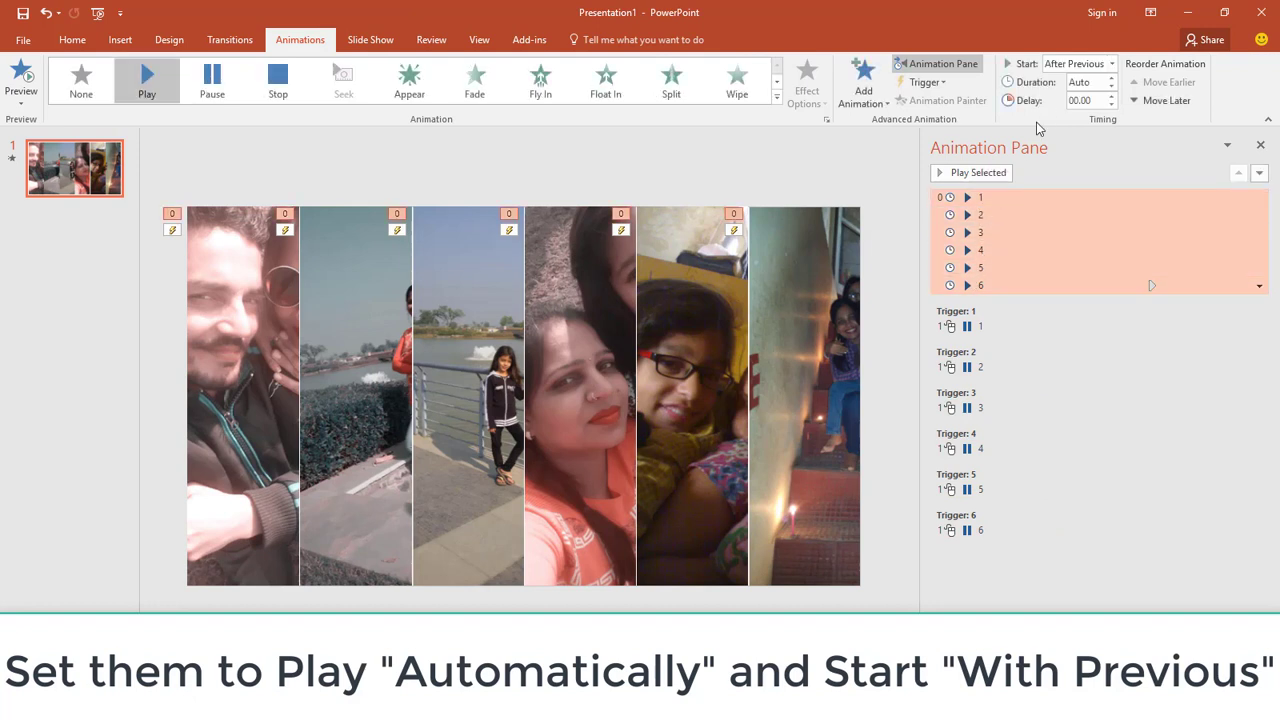
click(1080, 64)
click(1074, 98)
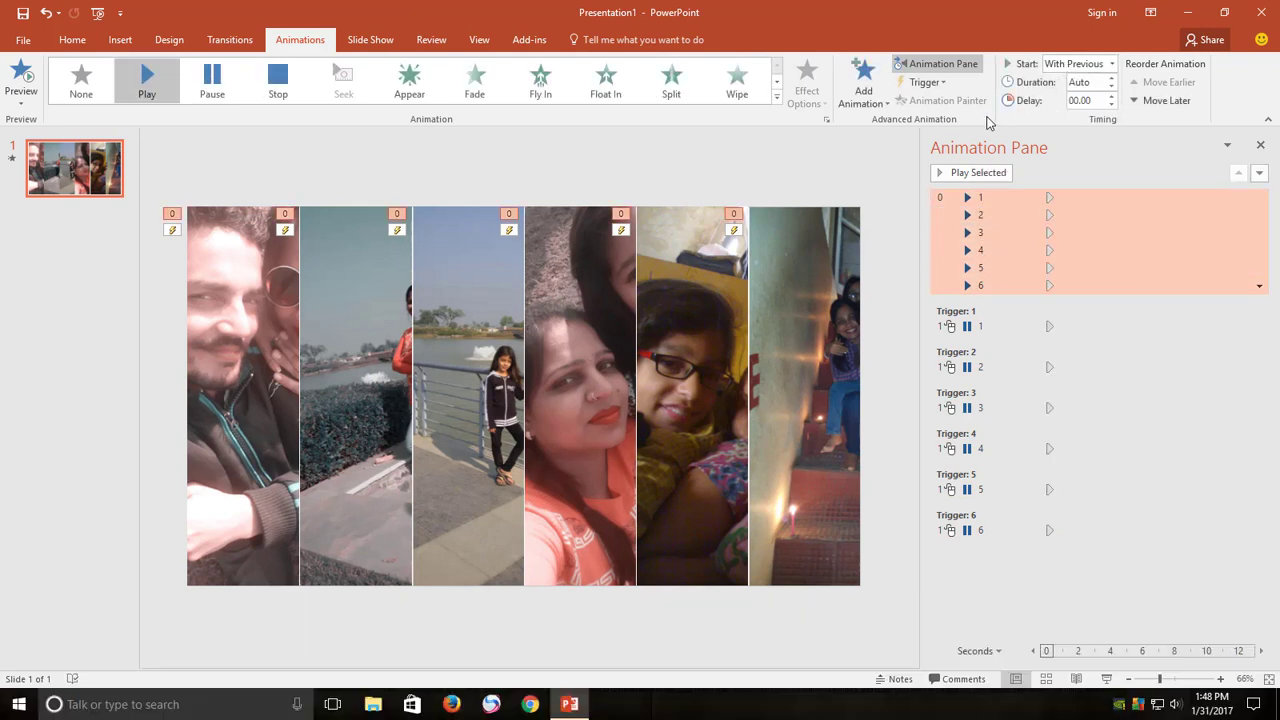
click(604, 173)
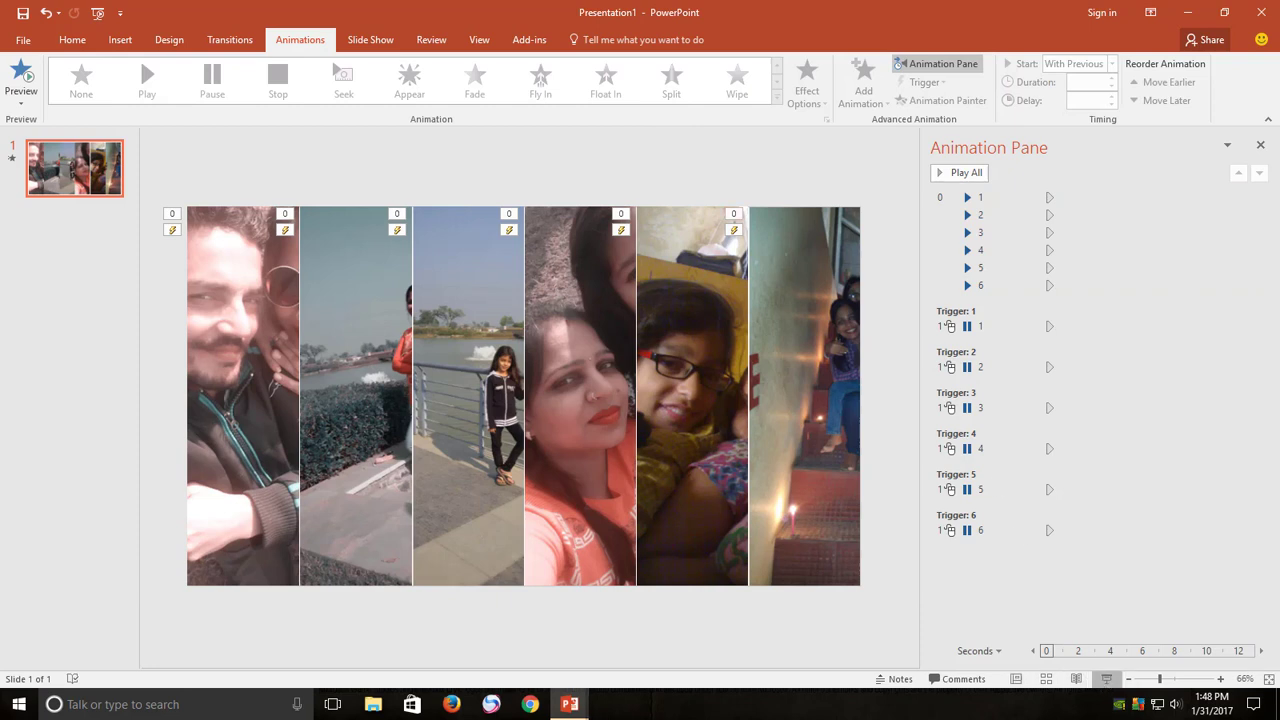
click(1137, 679)
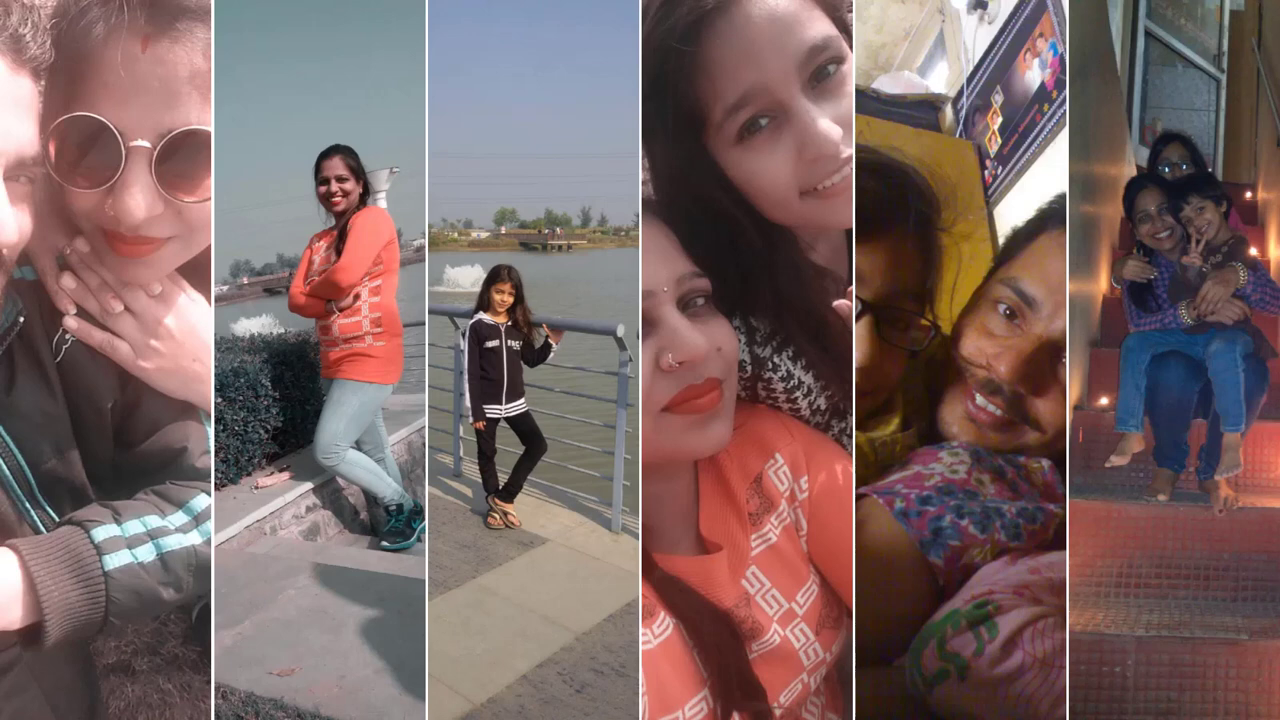
key(Escape)
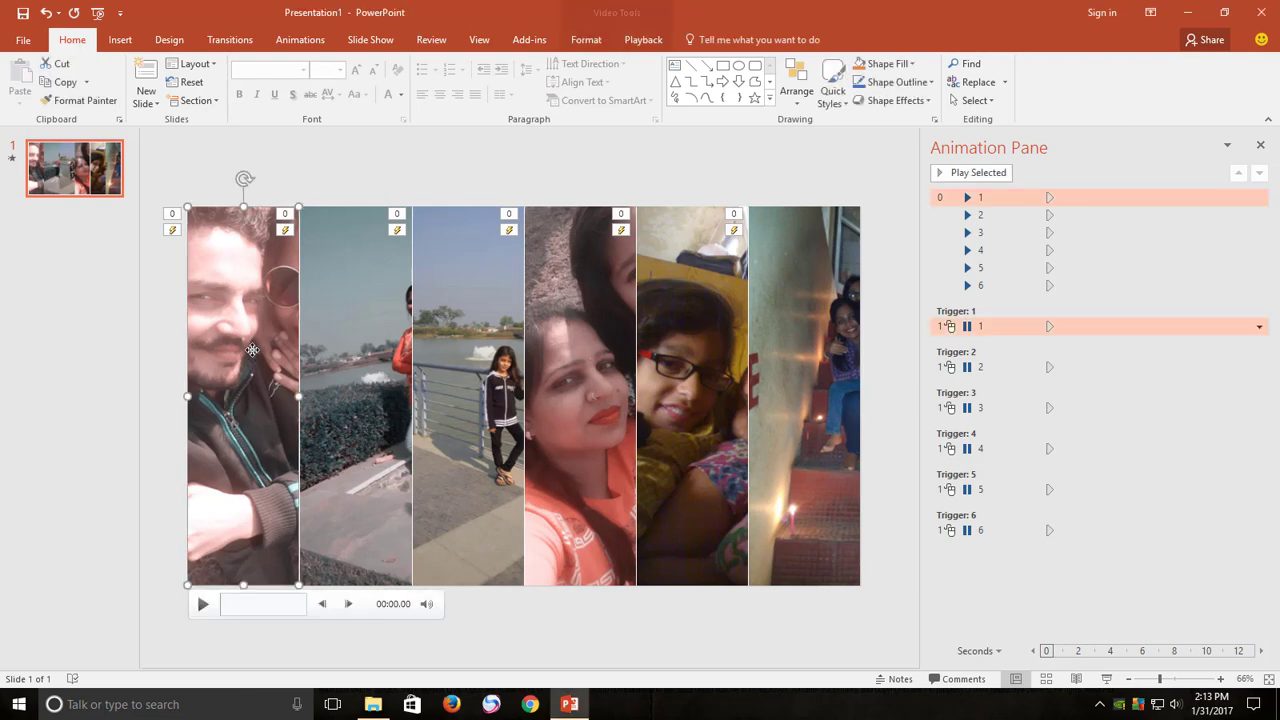
Add a Right motion path to the first video, ending over the second video.
click(300, 39)
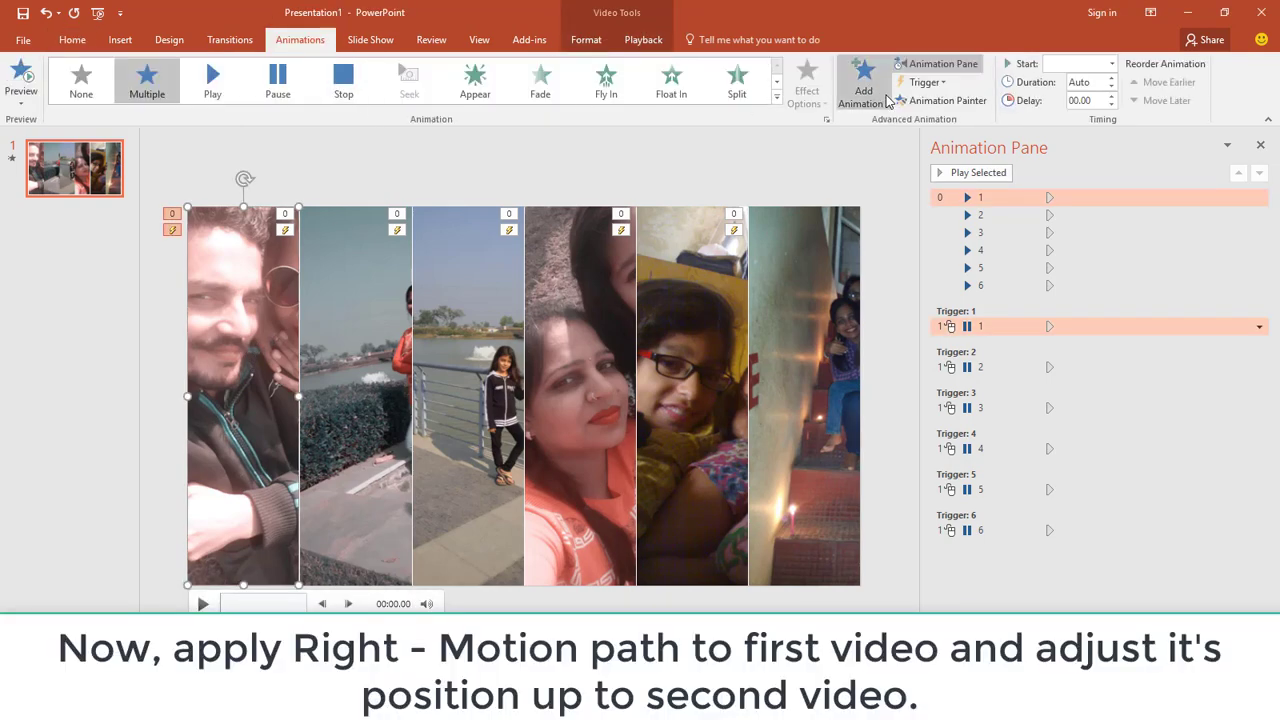
click(863, 85)
click(890, 690)
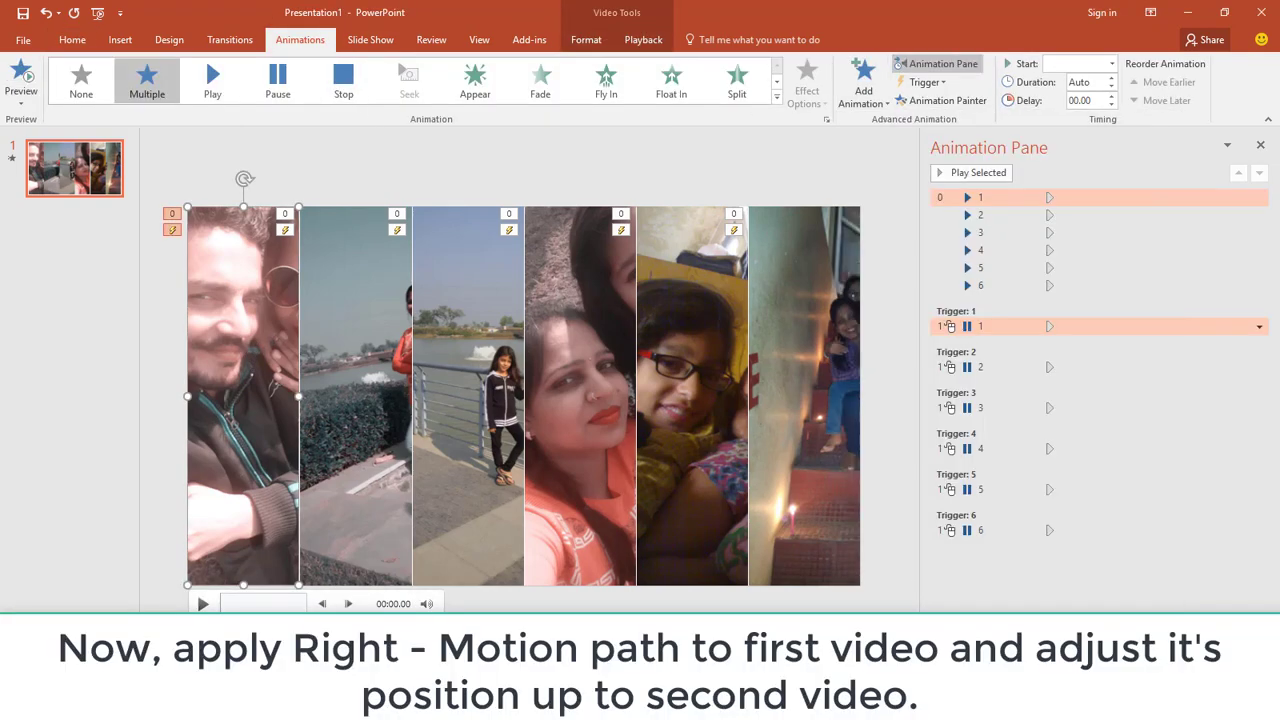
scroll(690, 440, down, 2)
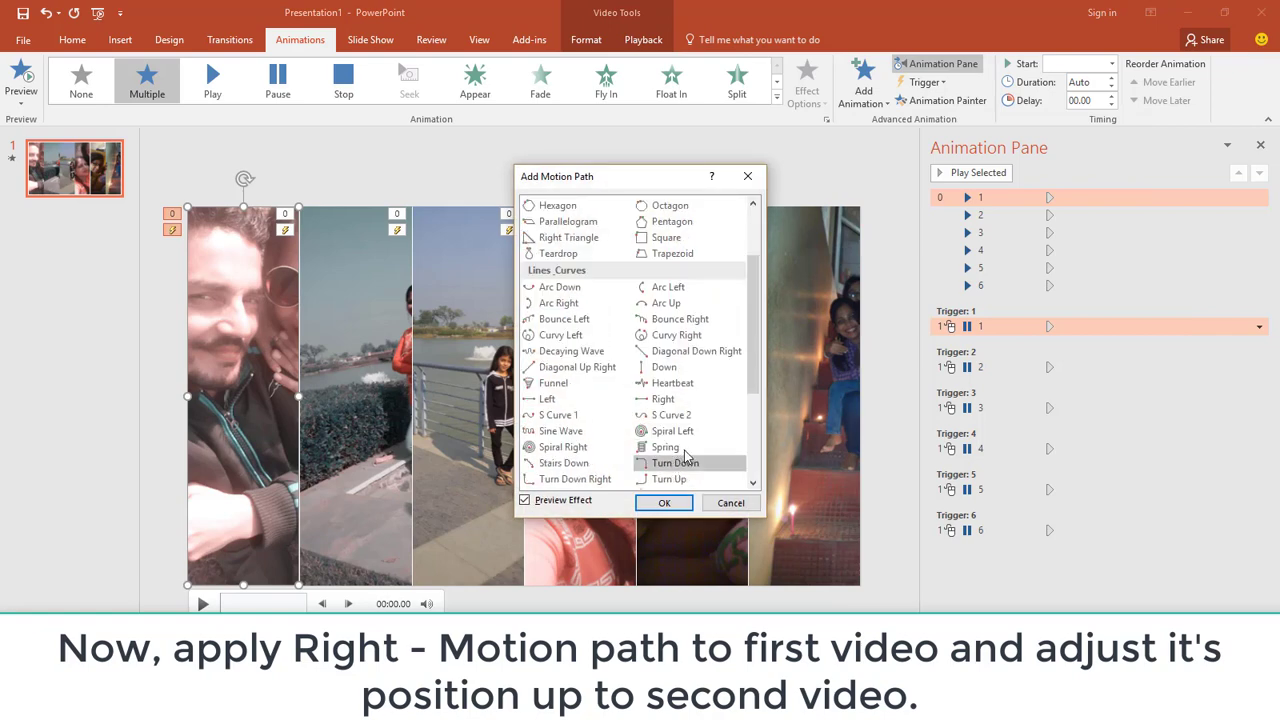
click(676, 400)
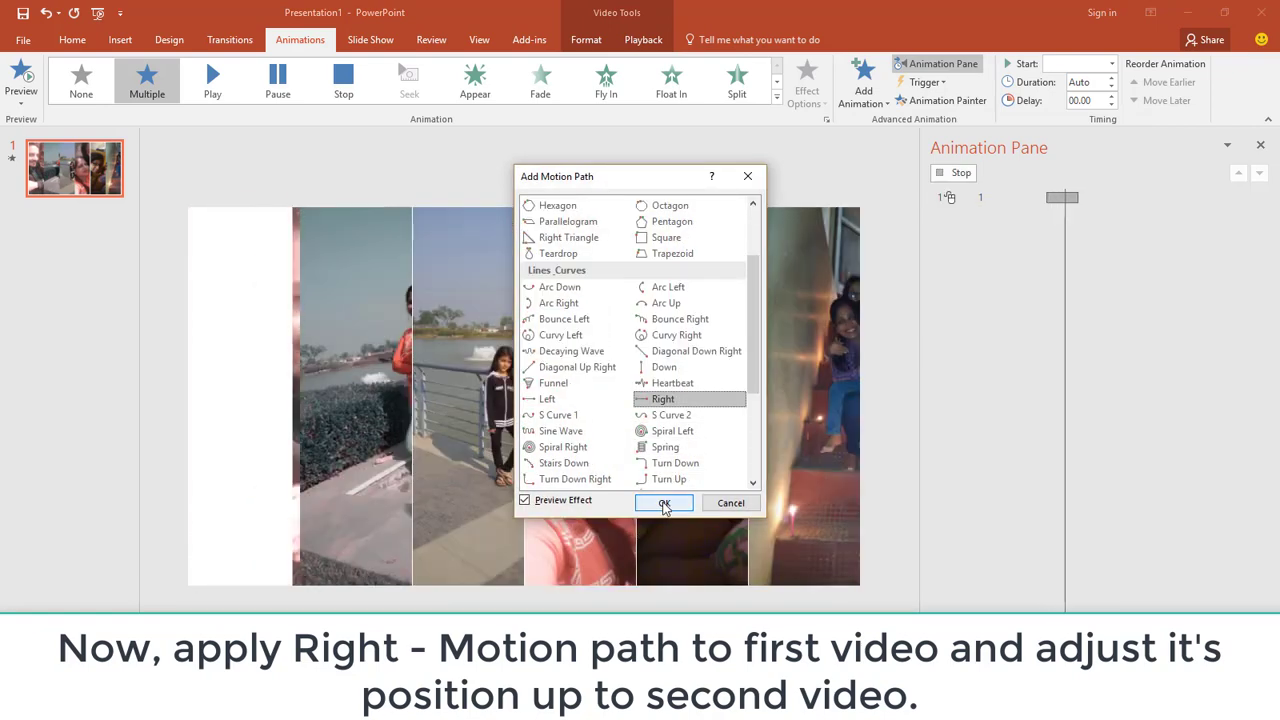
click(664, 505)
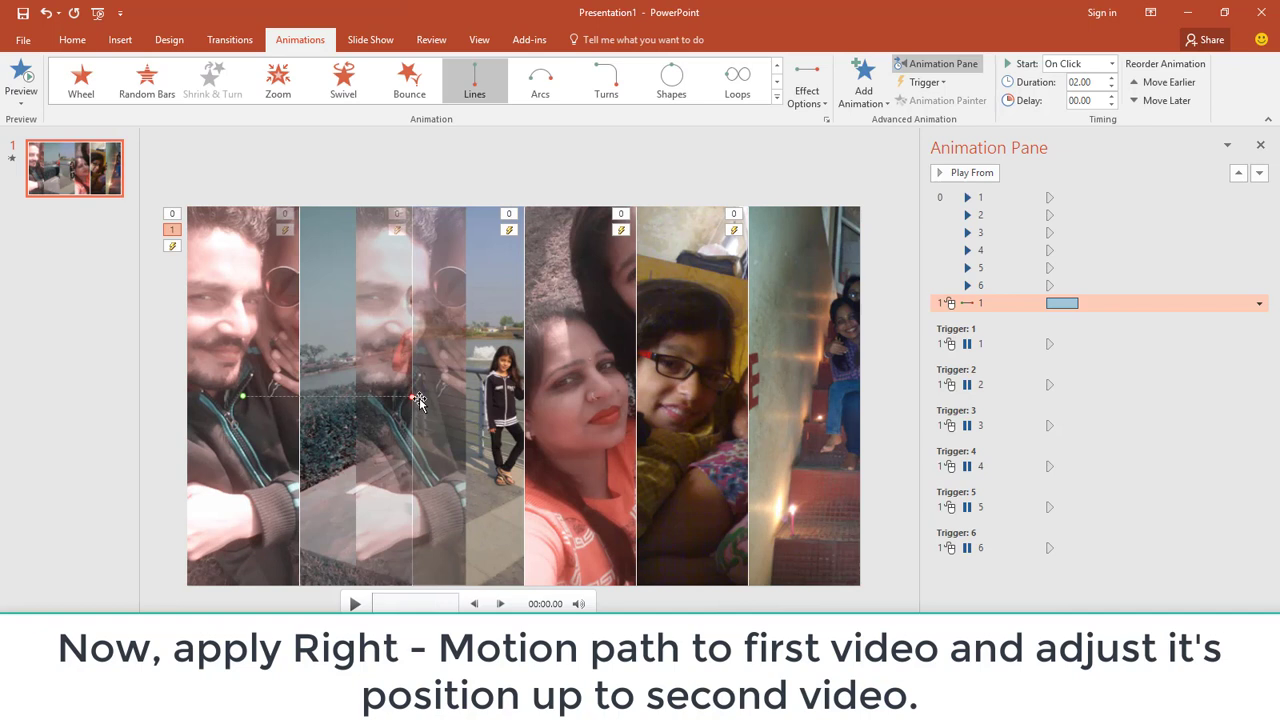
drag(418, 399, 358, 398)
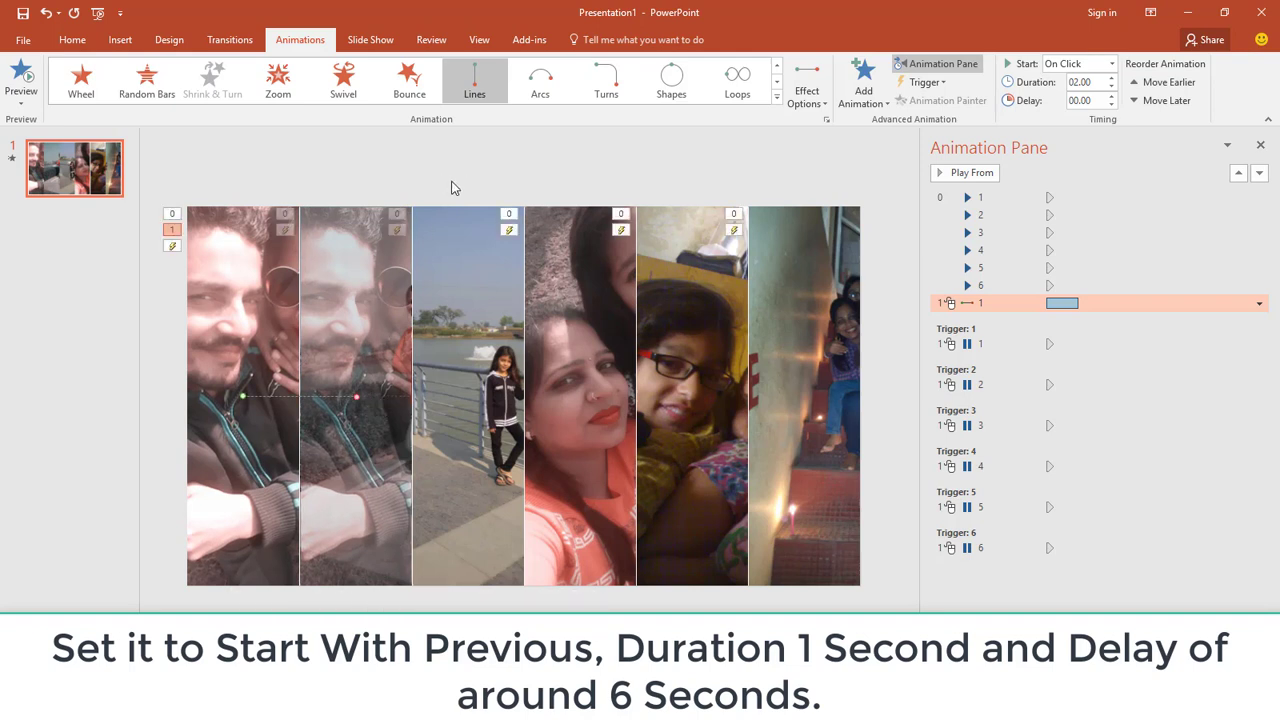
Time the motion path: With Previous, 1 second duration, 6-second delay.
click(1078, 63)
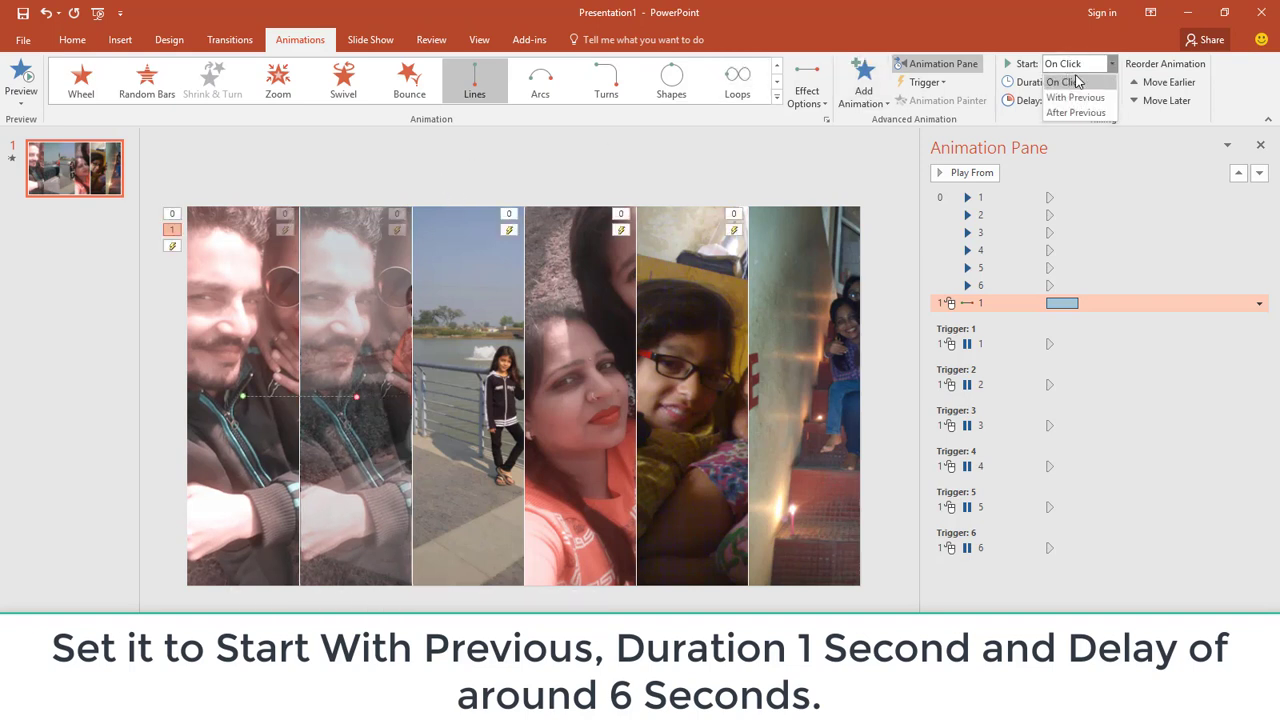
click(1073, 98)
text(1)
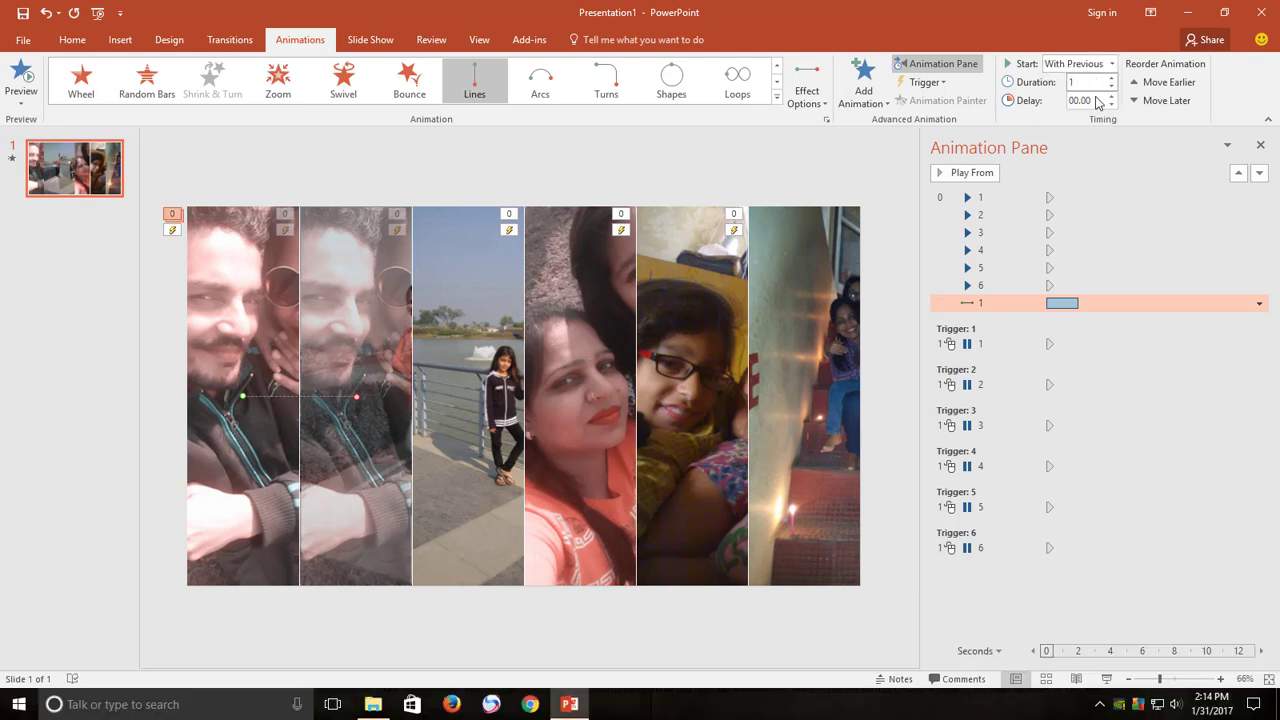
click(1098, 101)
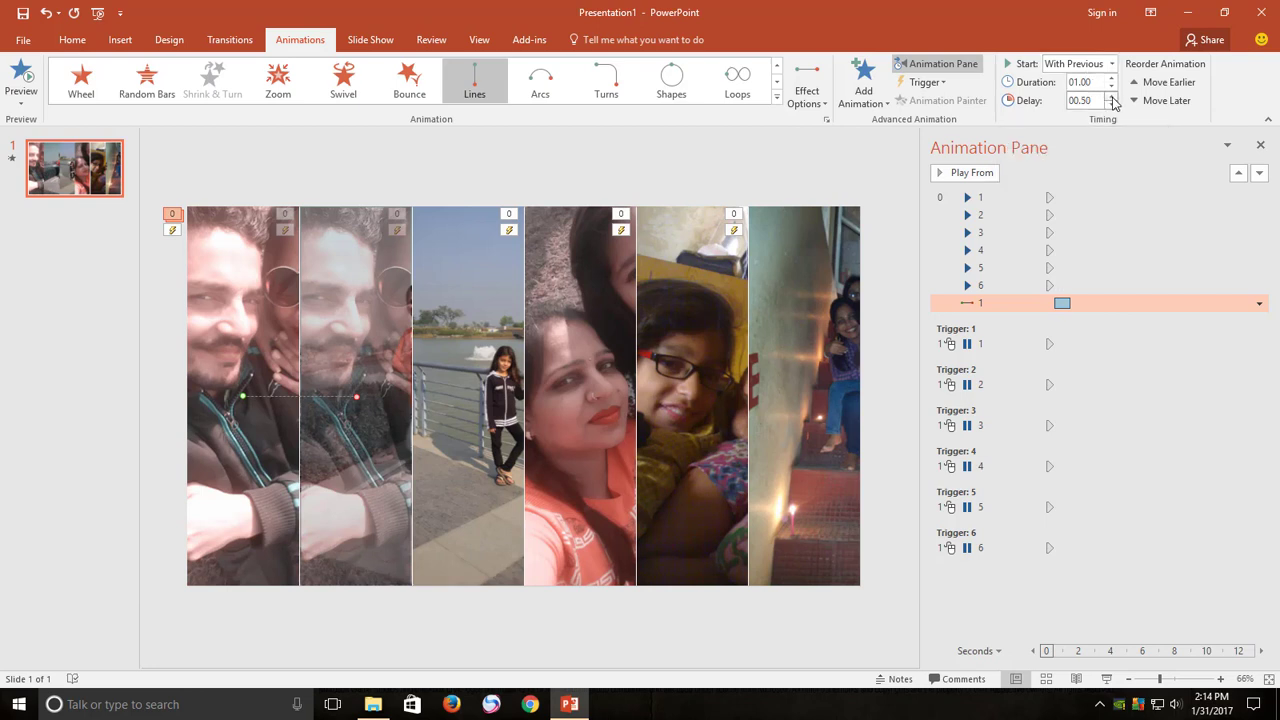
click(1111, 96)
click(1111, 96)
click(1111, 96)
click(1111, 96)
click(1111, 96)
click(1111, 96)
click(1111, 96)
click(1111, 96)
click(1111, 96)
click(1111, 96)
click(1111, 96)
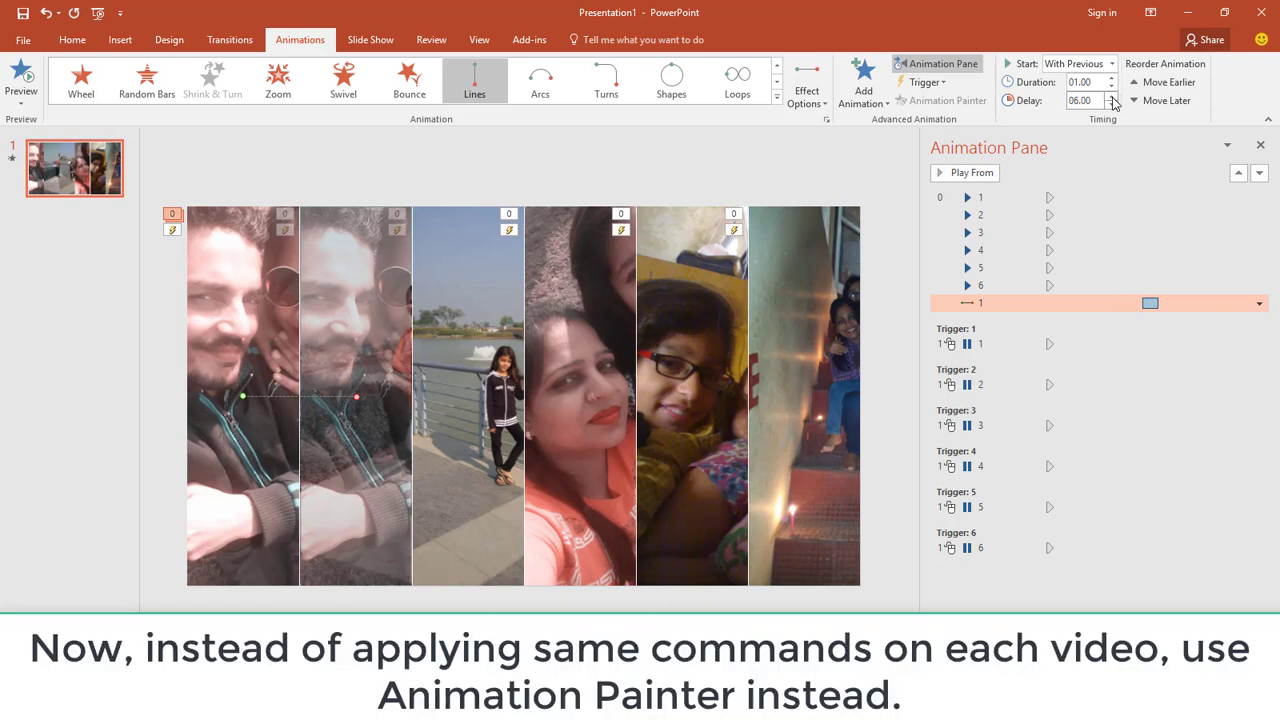
Use Animation Painter to copy the first video's animations to the second through fifth strips.
click(256, 284)
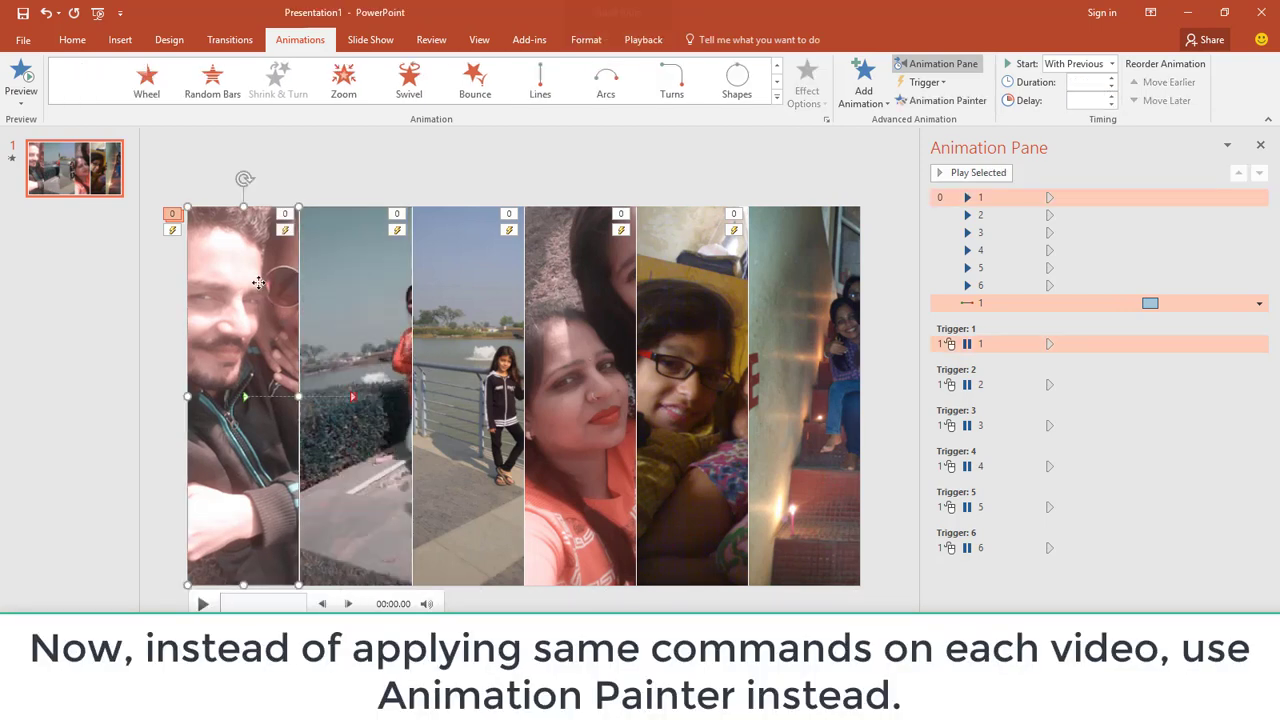
click(946, 101)
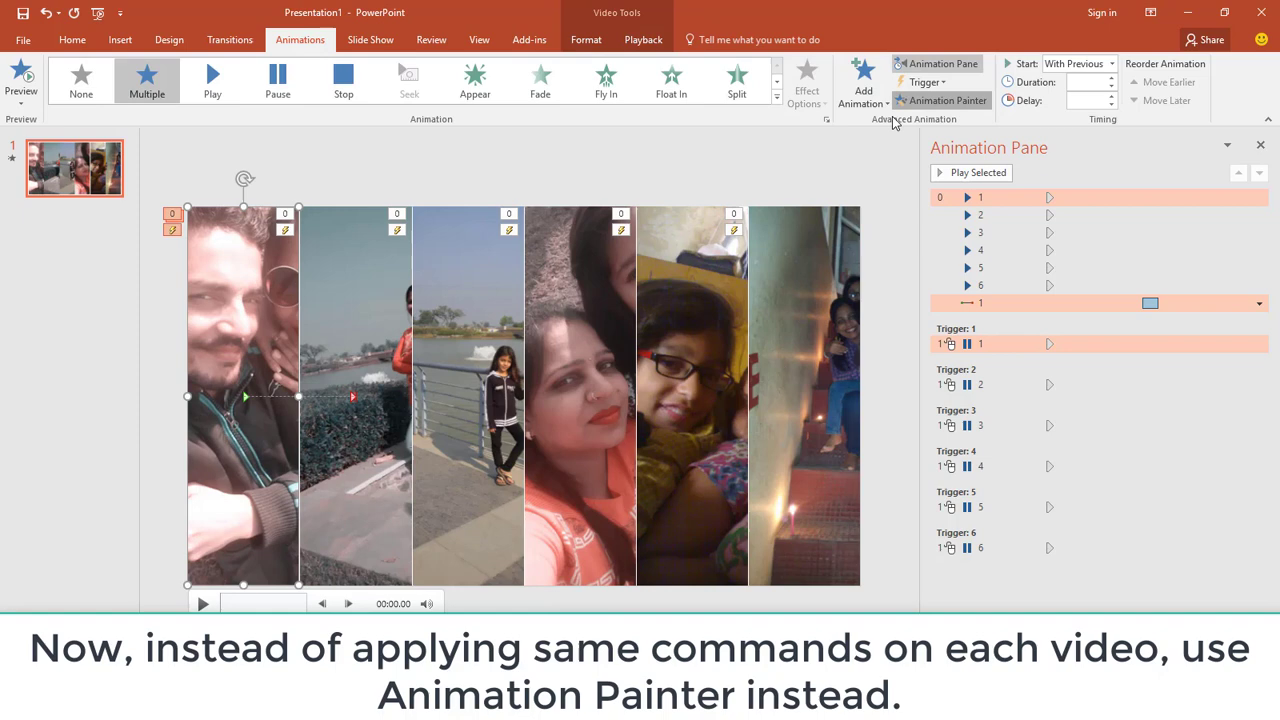
click(350, 302)
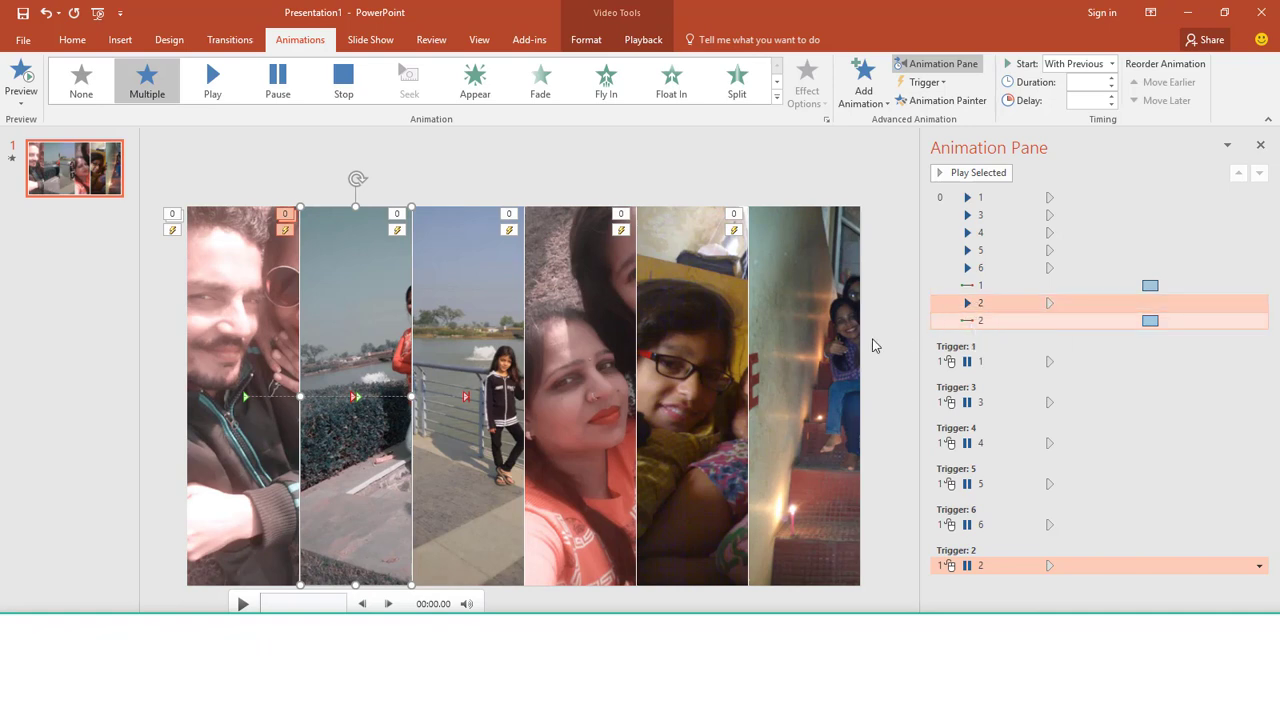
click(940, 100)
click(490, 287)
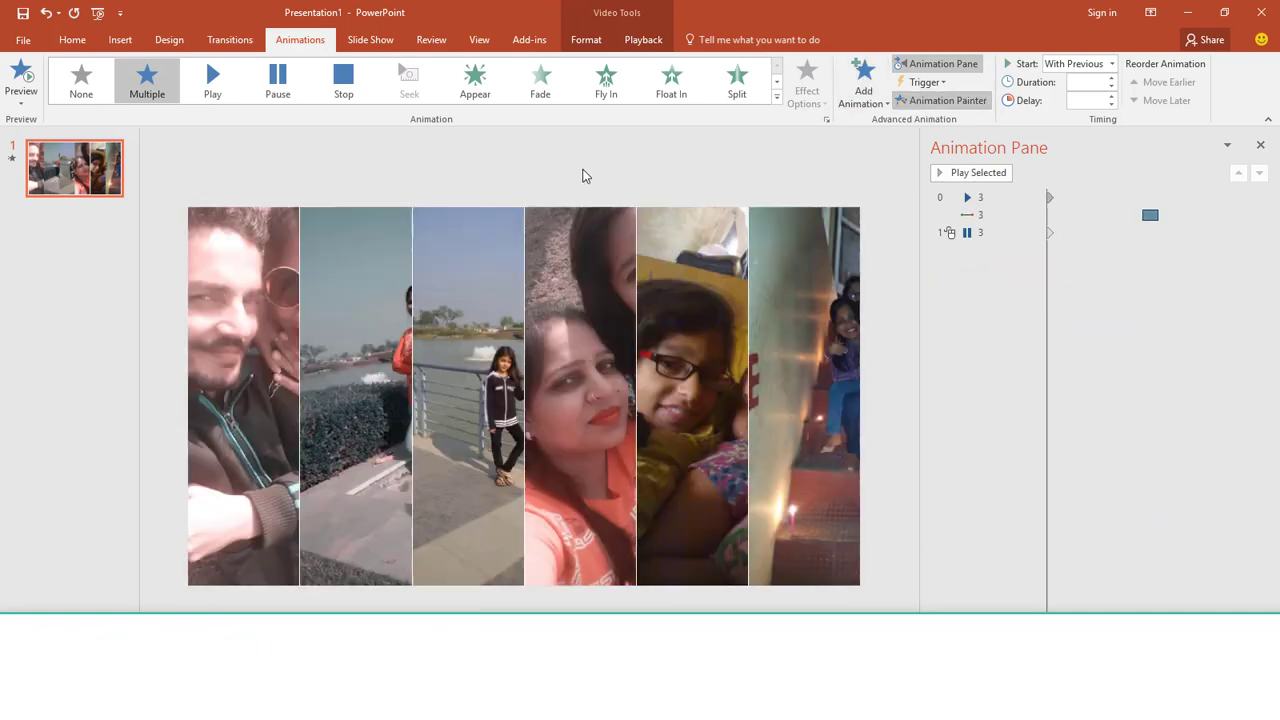
click(938, 101)
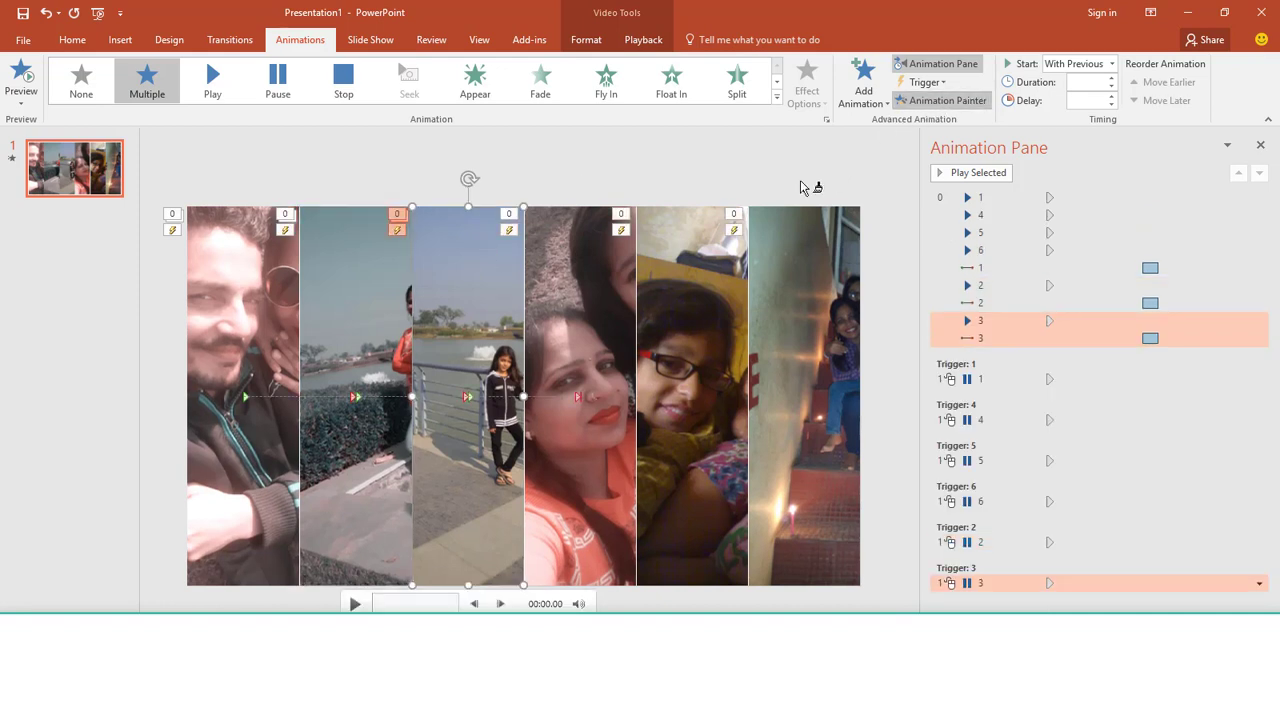
click(595, 271)
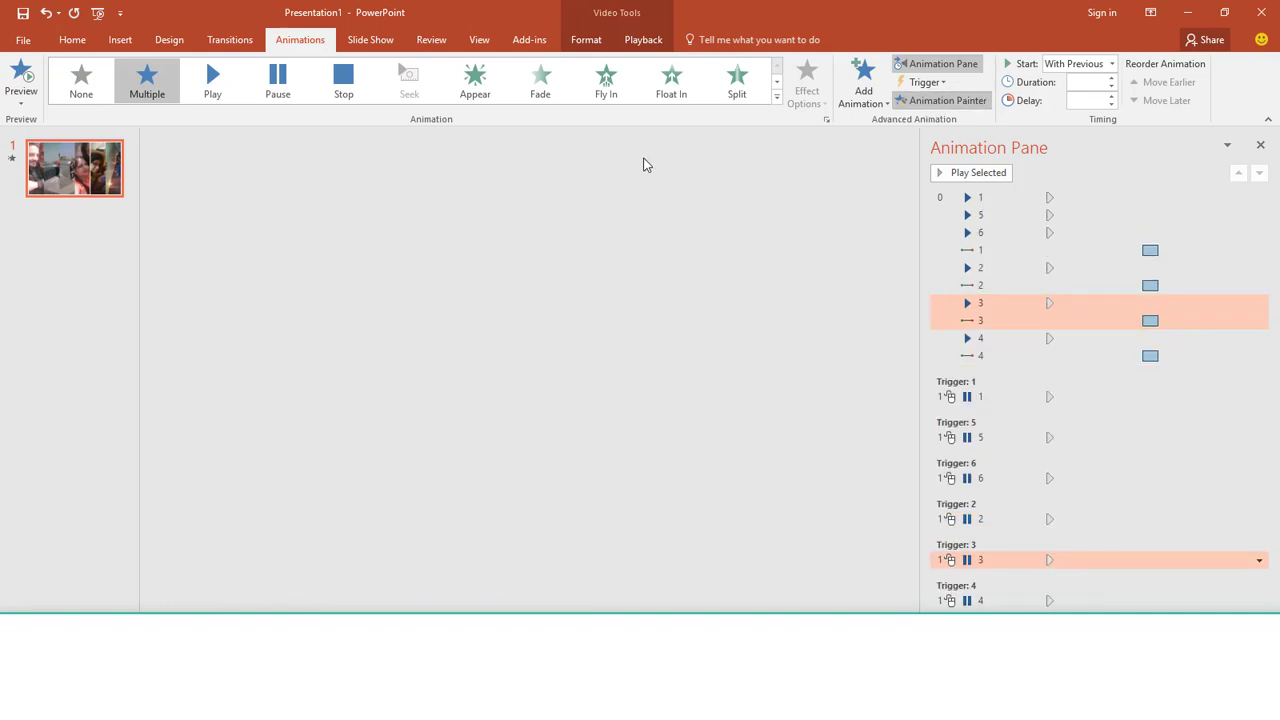
click(940, 101)
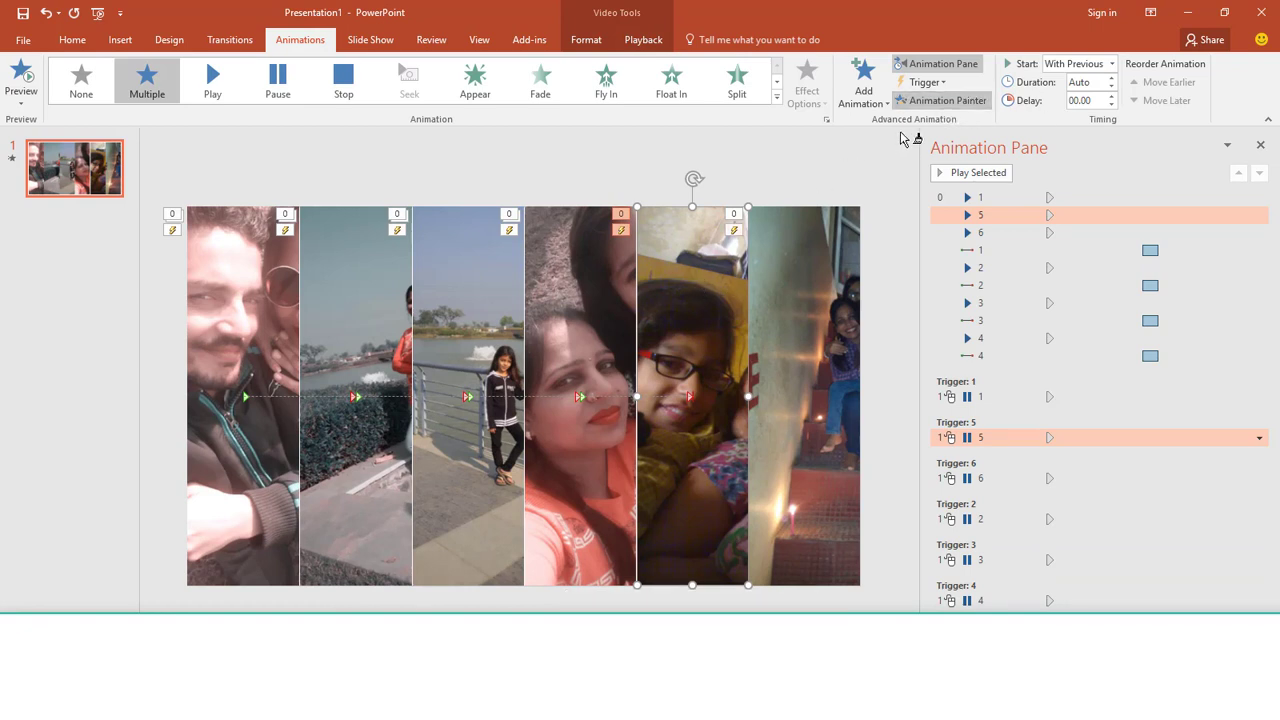
click(735, 290)
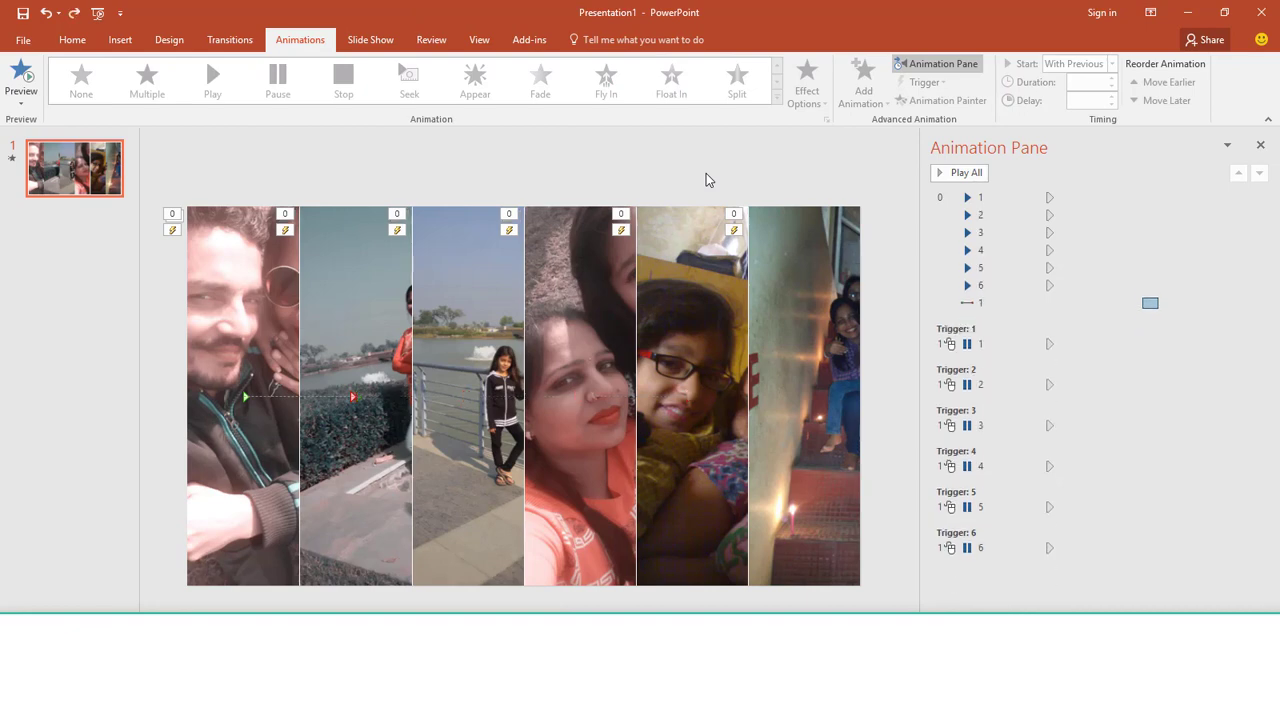
Add a Disappear exit to the first video, starting With Previous after a 7-second delay.
click(243, 350)
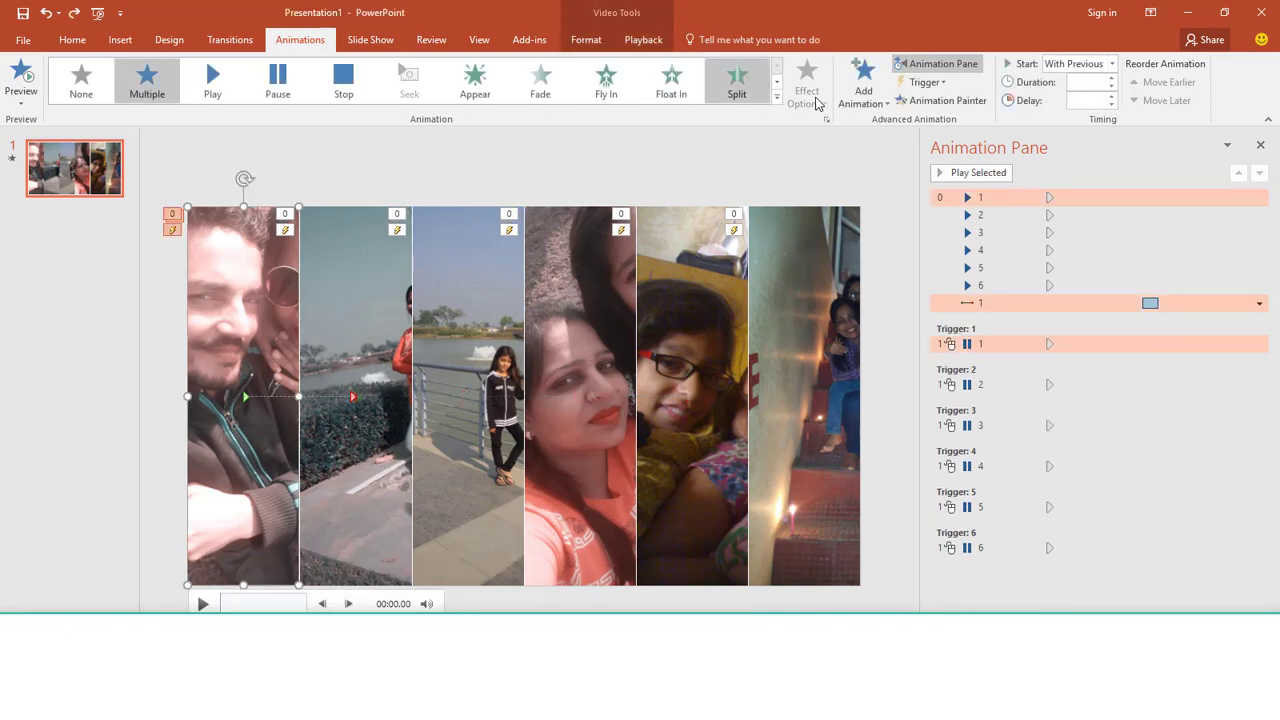
click(863, 85)
click(873, 552)
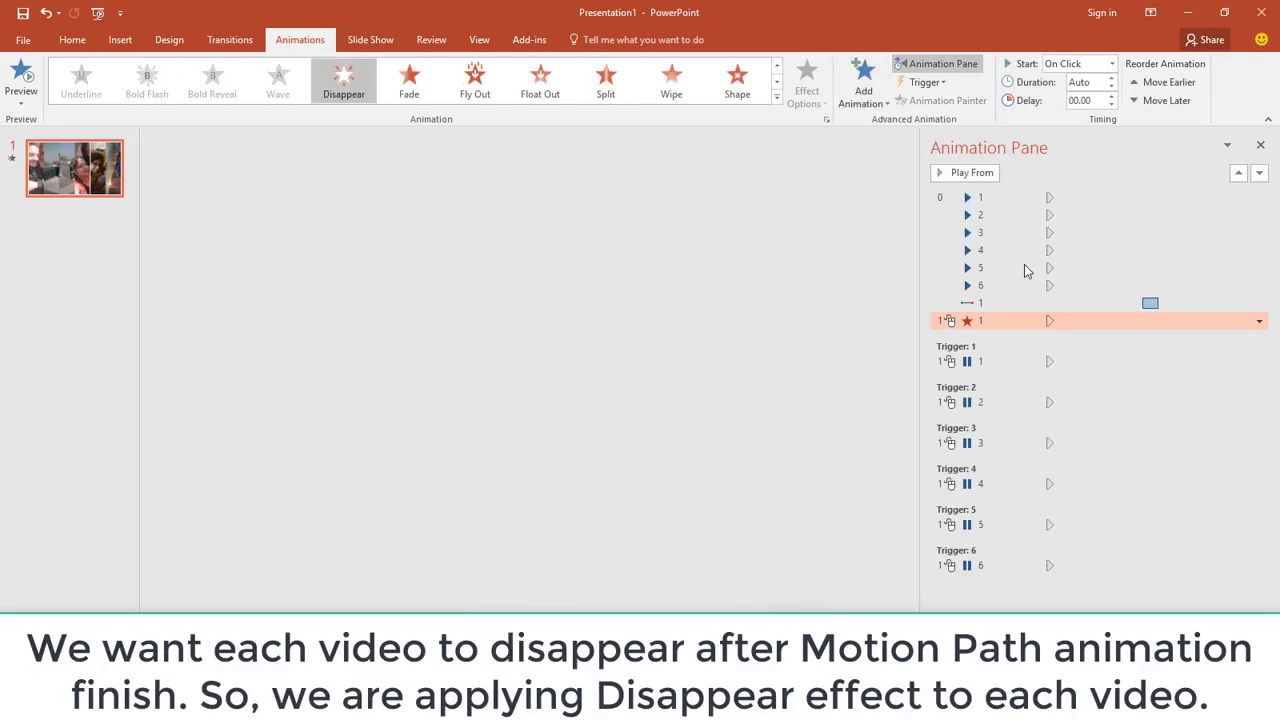
click(1111, 63)
click(1074, 97)
text(07)
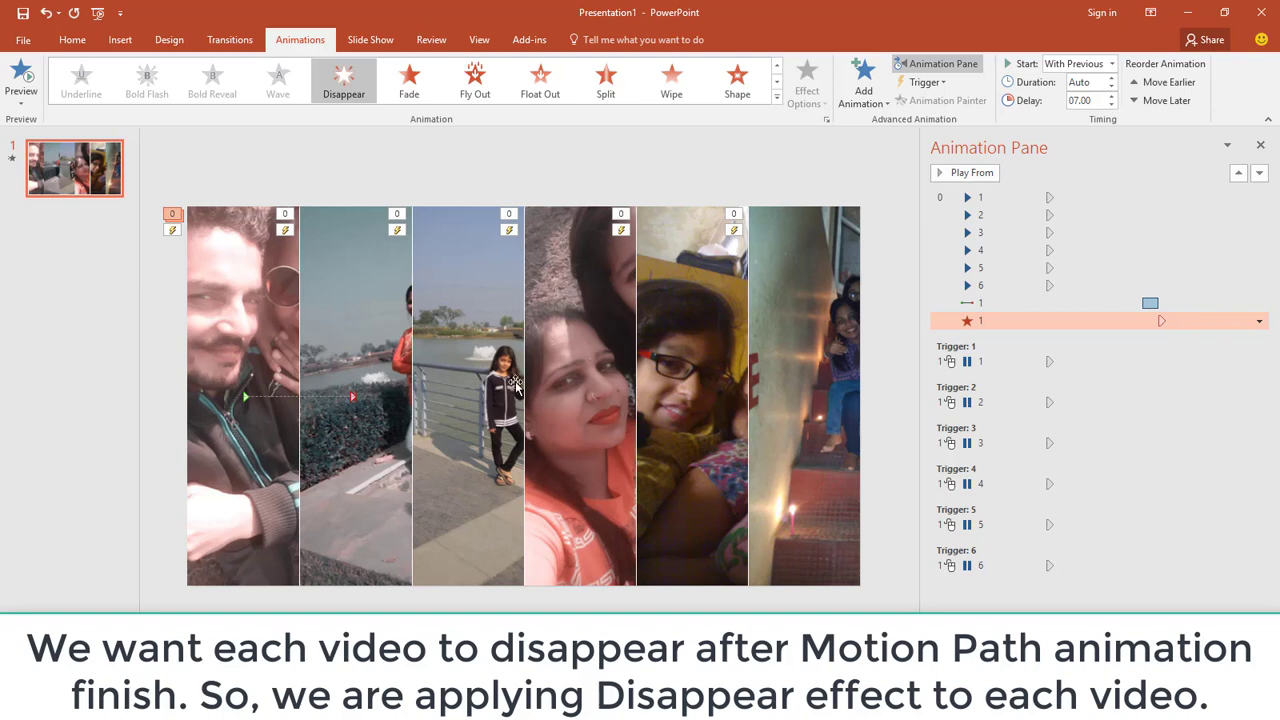
click(377, 300)
click(294, 300)
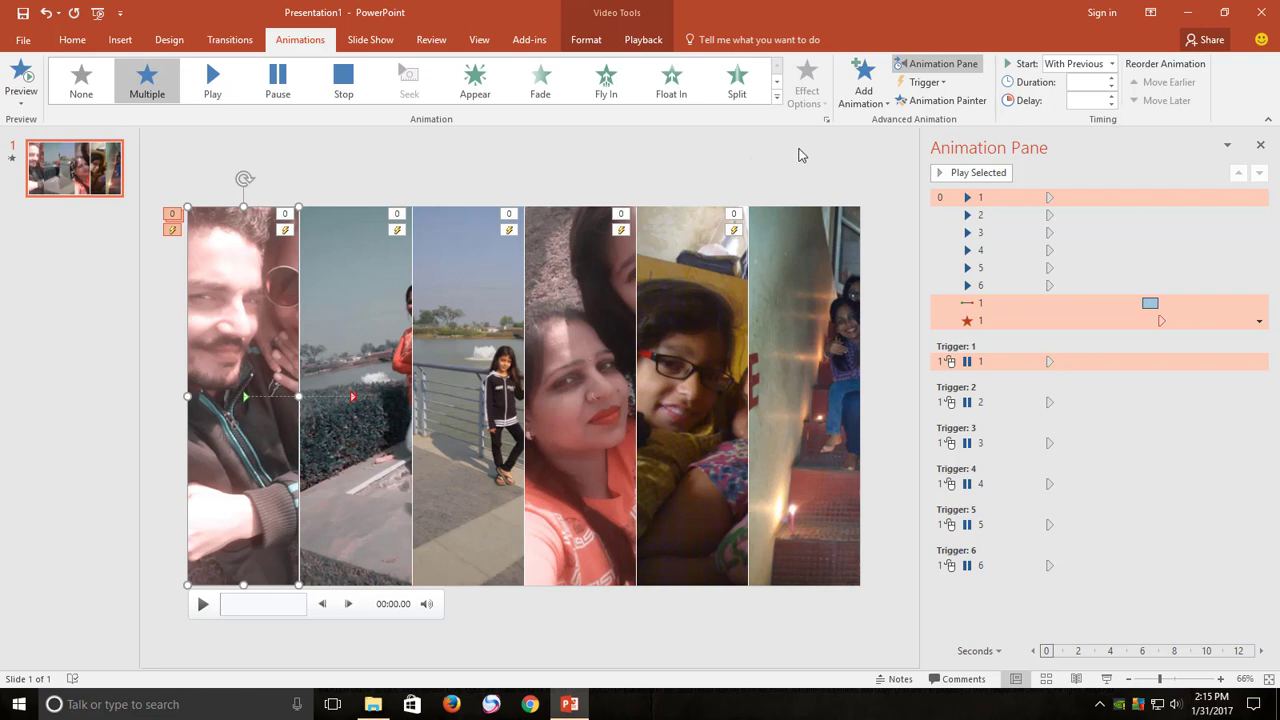
Paint the first video's motion path and exit onto the second, setting both to After Previous.
click(945, 100)
click(380, 273)
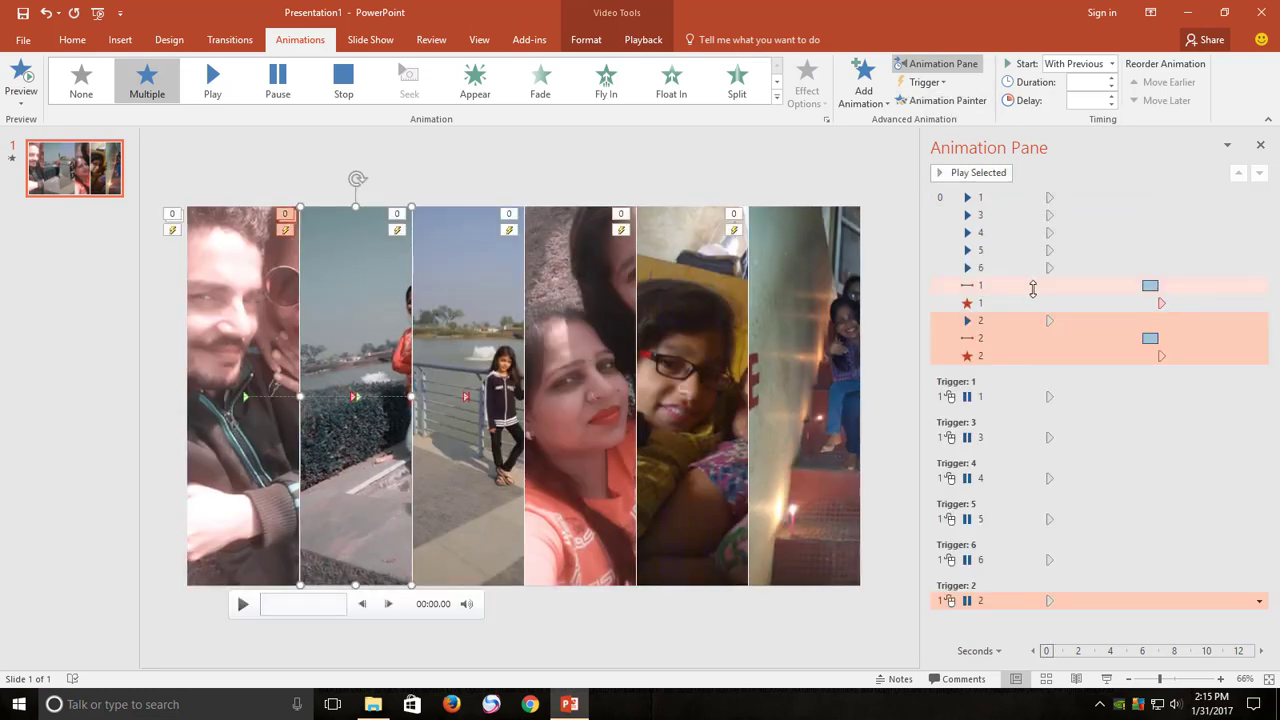
click(1120, 341)
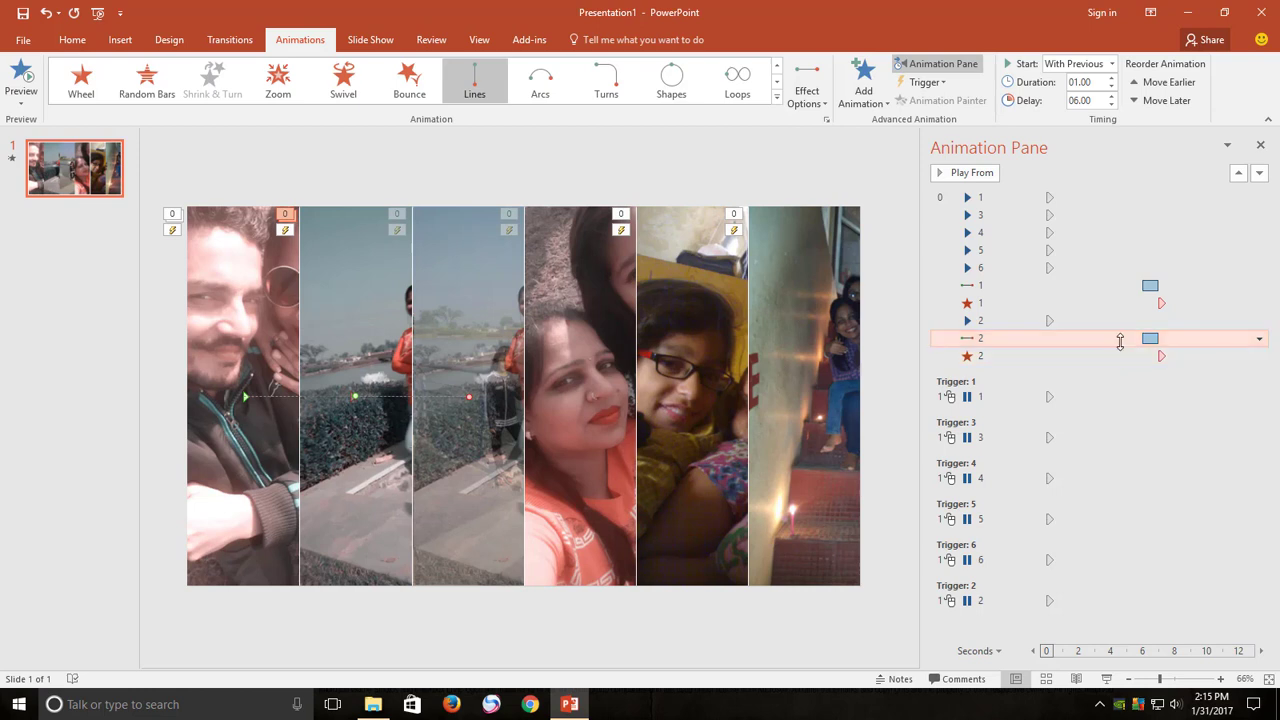
ctrl+click(1120, 356)
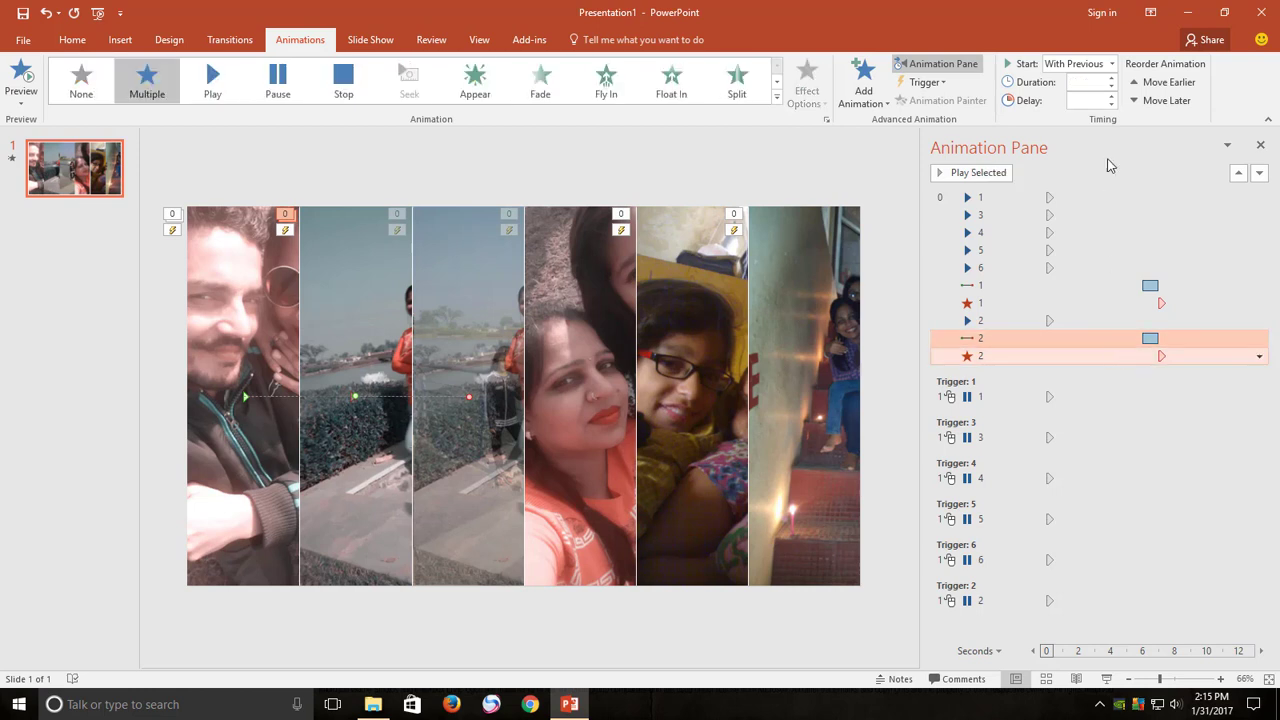
click(1111, 63)
click(1076, 112)
mouse_move(473, 330)
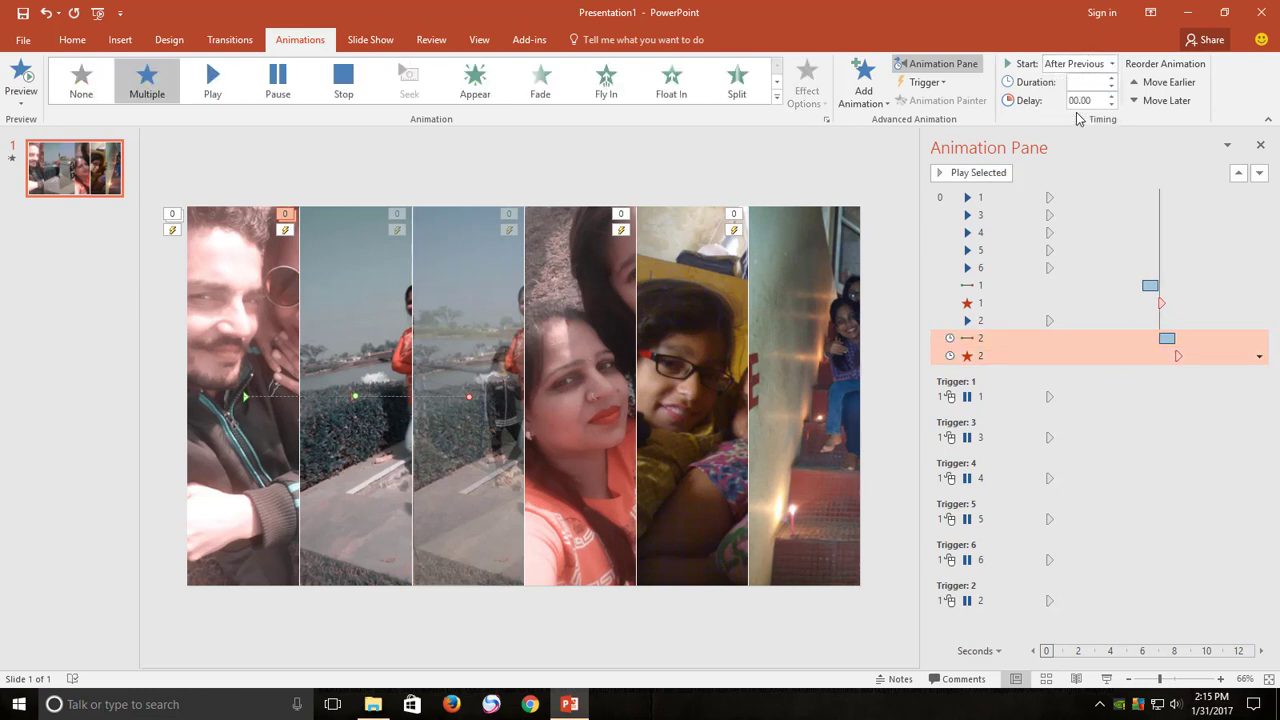
Paint the second video's animations onto the third, then undo the copied effects with Ctrl+Z.
click(406, 333)
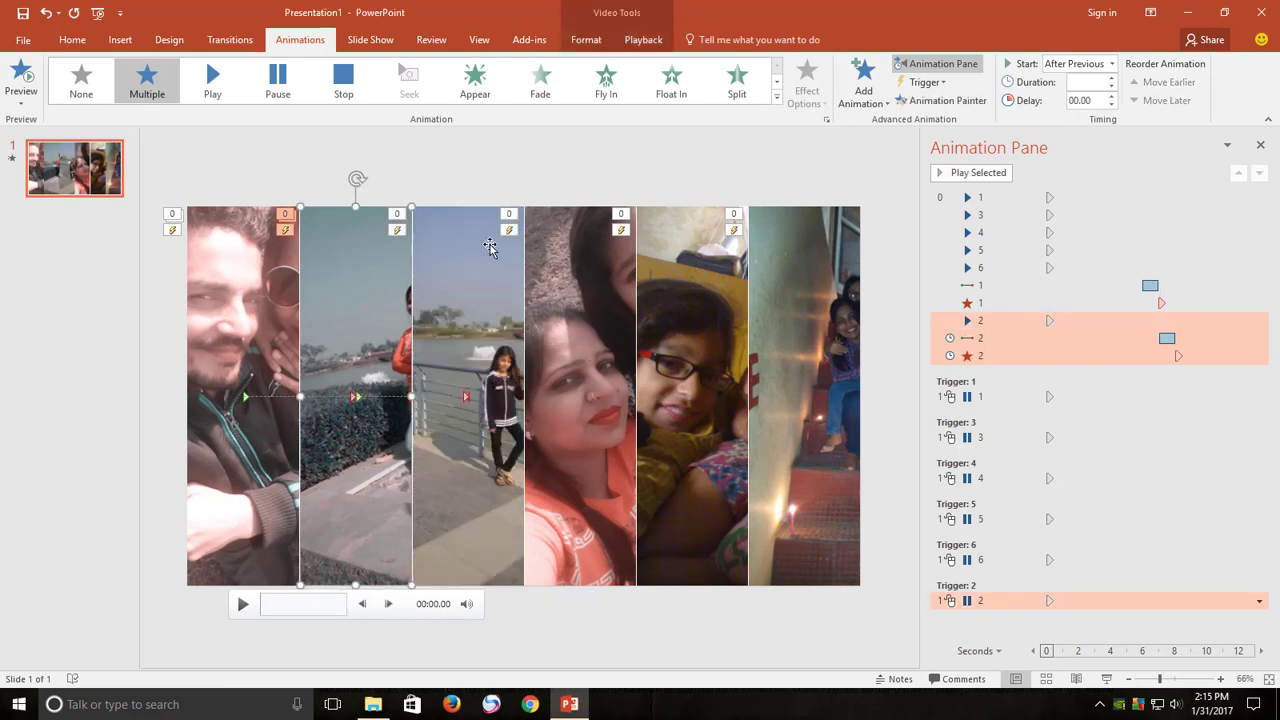
click(473, 290)
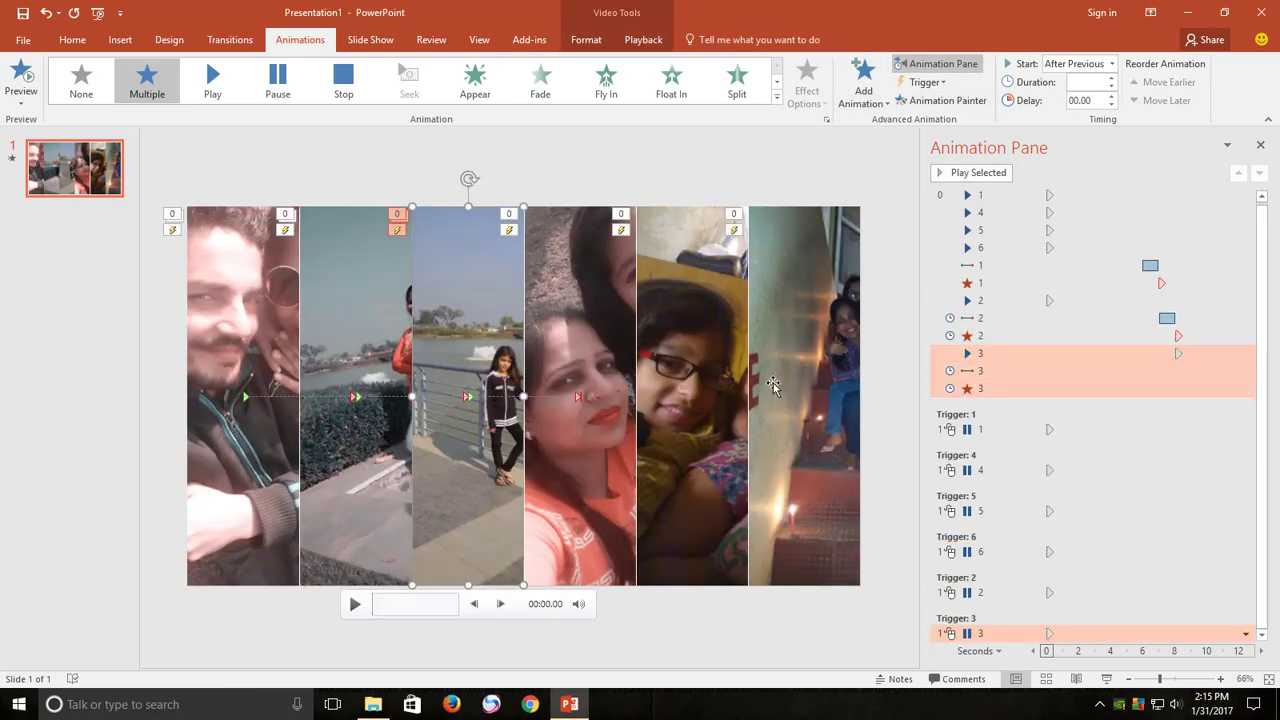
click(615, 157)
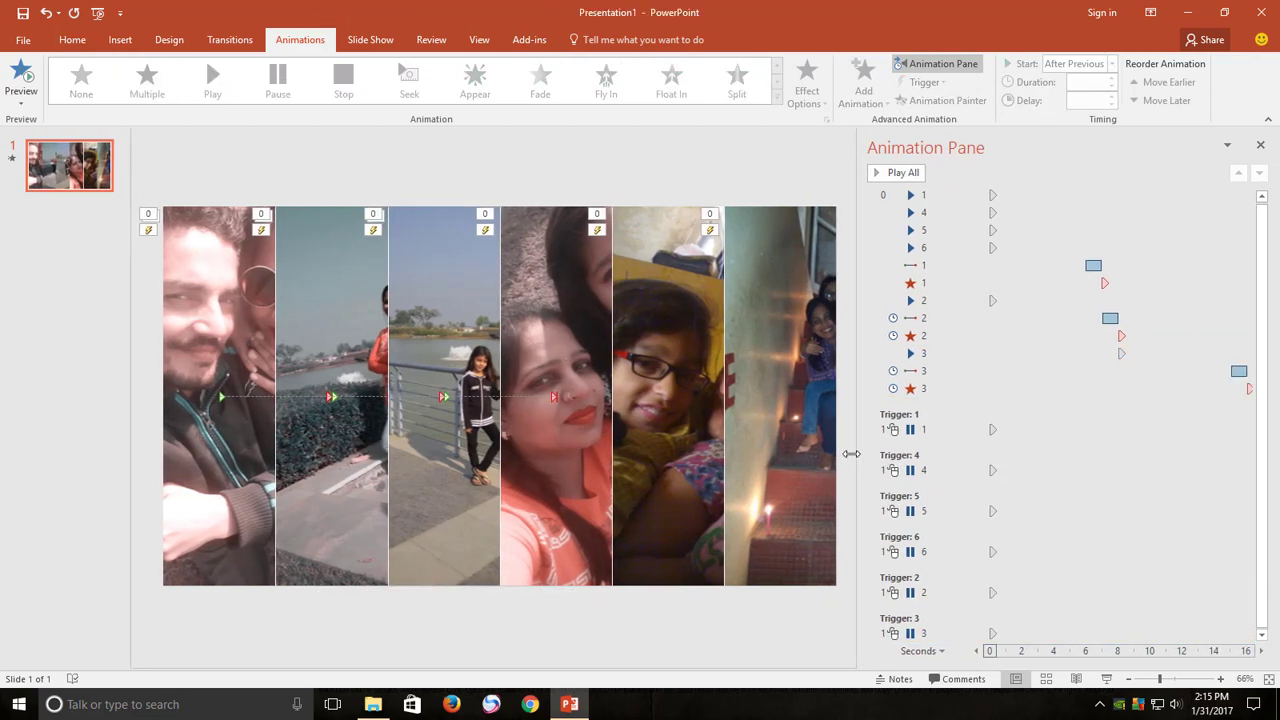
drag(921, 460, 848, 458)
click(998, 375)
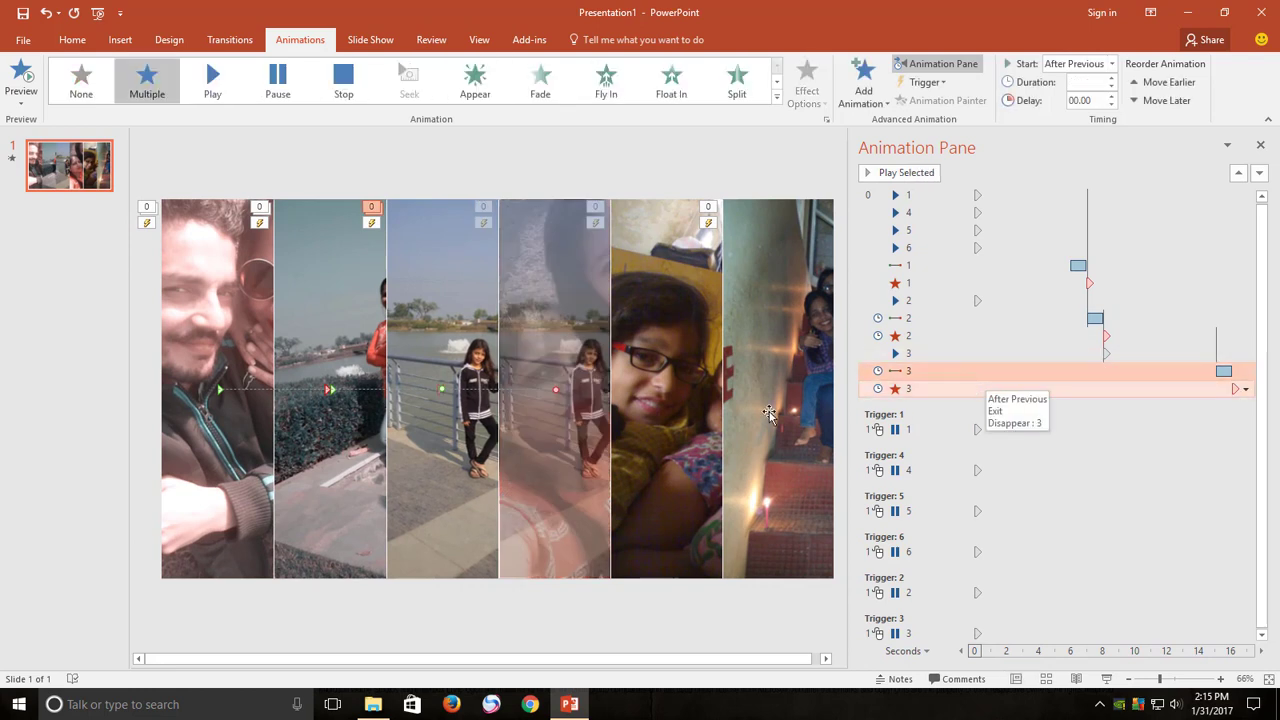
key(ctrl+z)
key(ctrl+z)
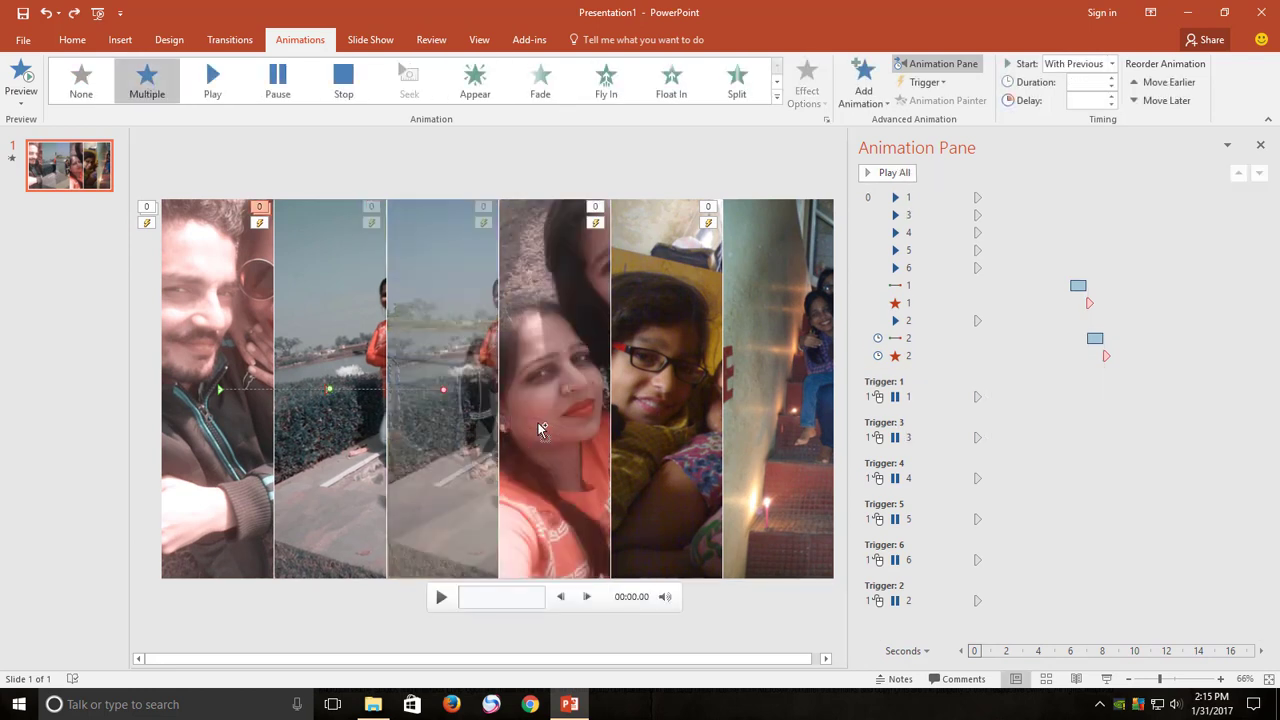
key(ctrl+z)
Copy the first video's motion path and Disappear exit onto the second video.
click(940, 320)
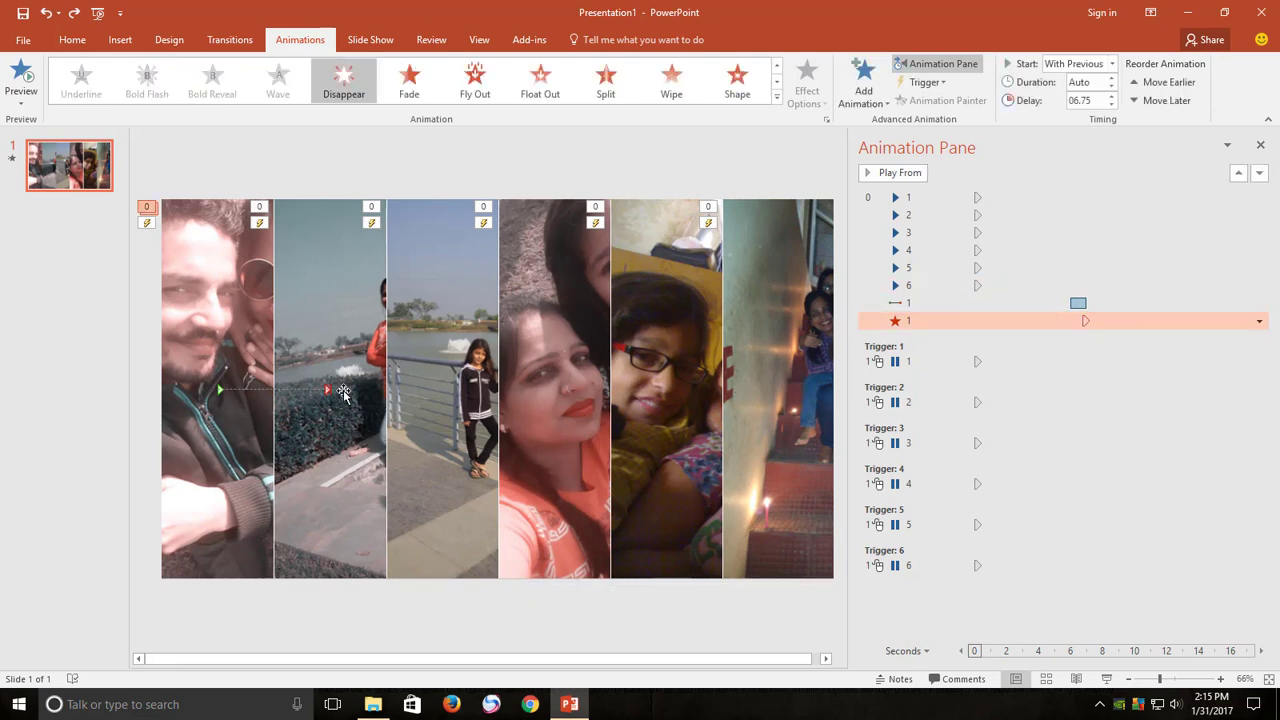
click(328, 318)
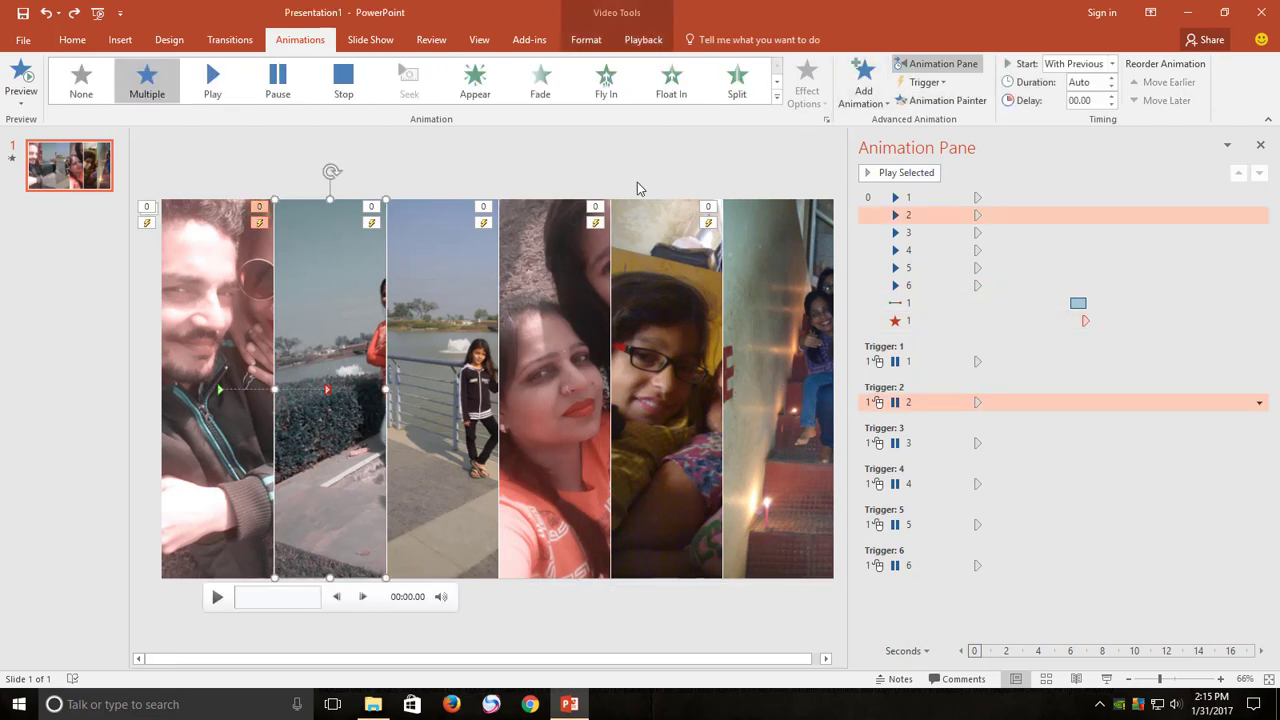
click(197, 310)
click(942, 100)
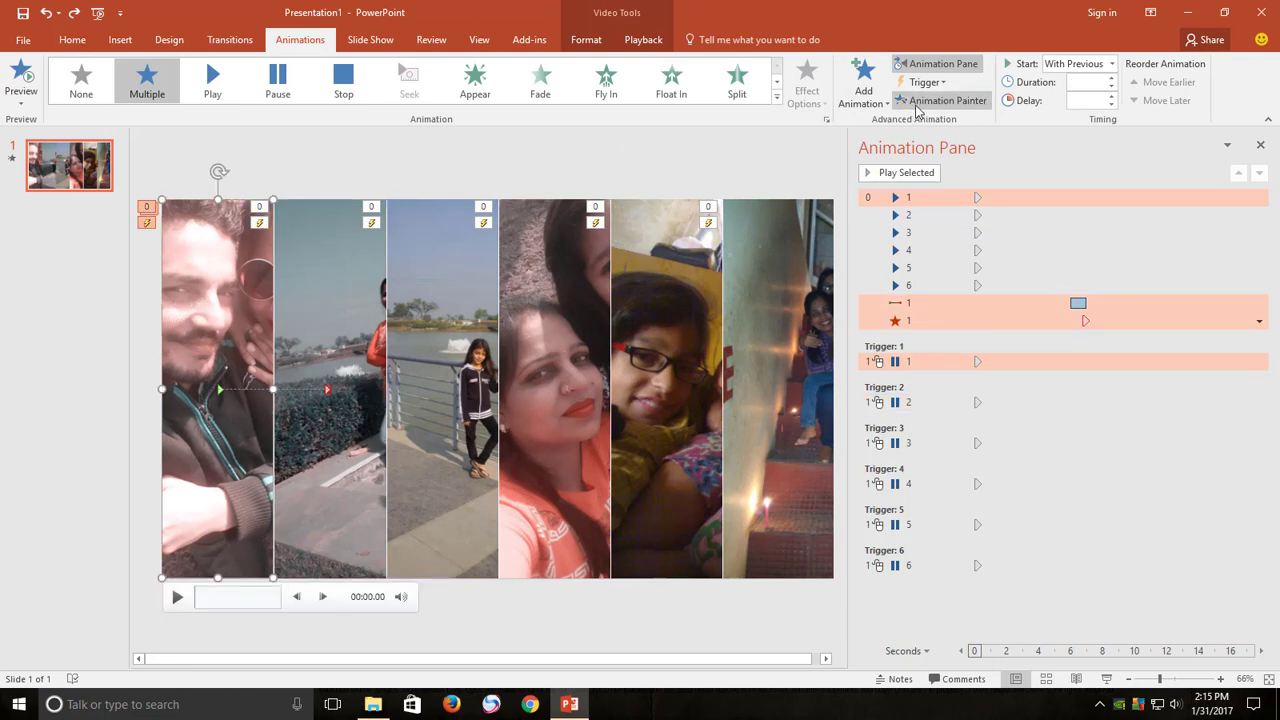
click(361, 322)
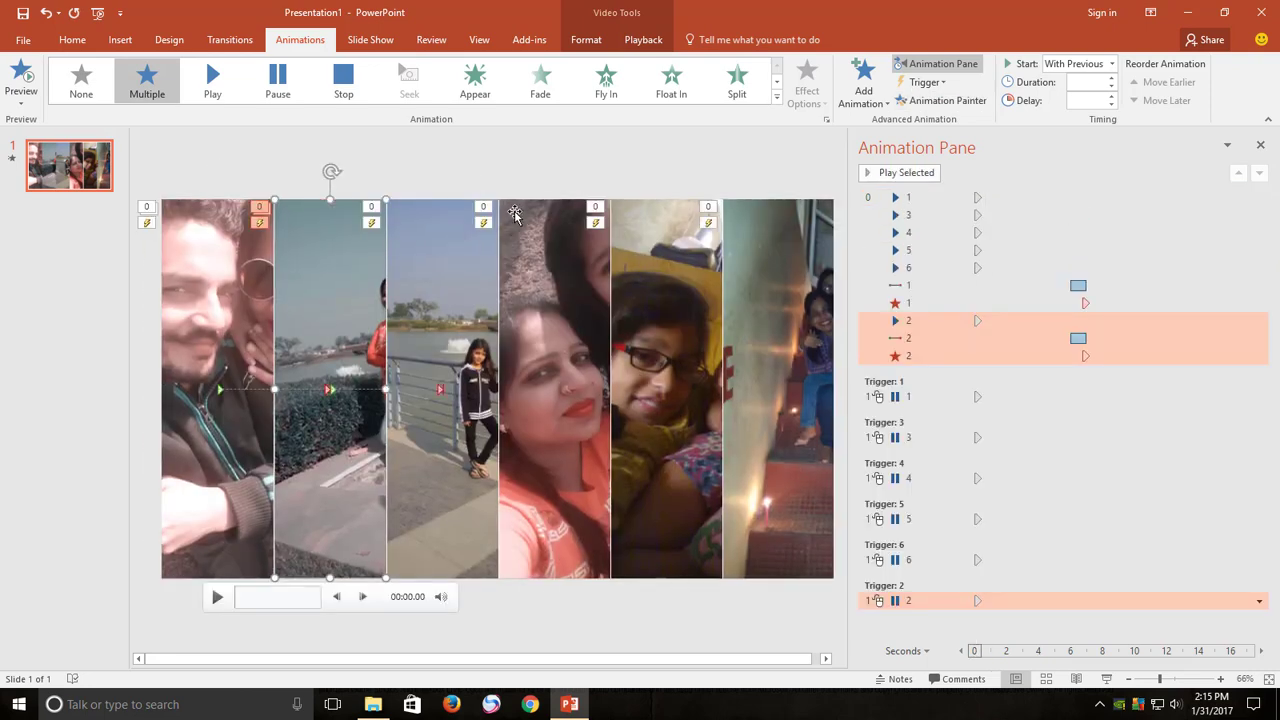
Chain Animation Painter from strip to strip, giving videos three through six the same effects.
click(428, 322)
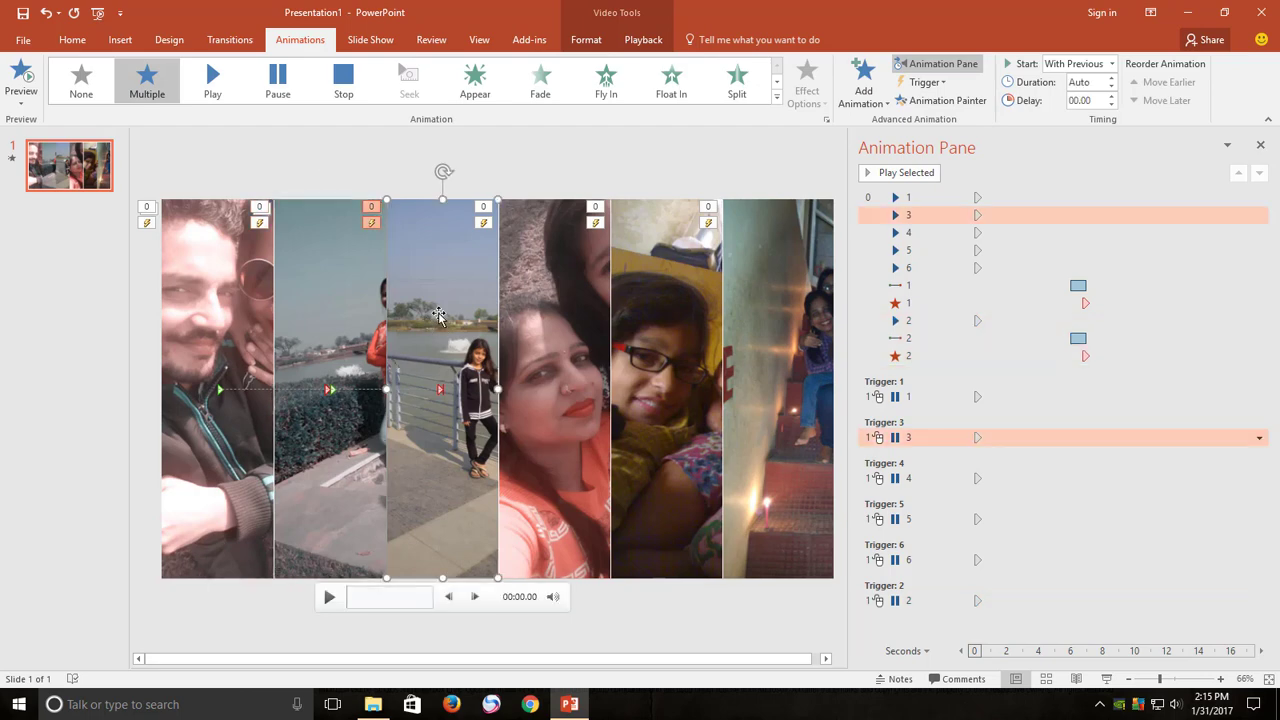
click(376, 282)
click(930, 101)
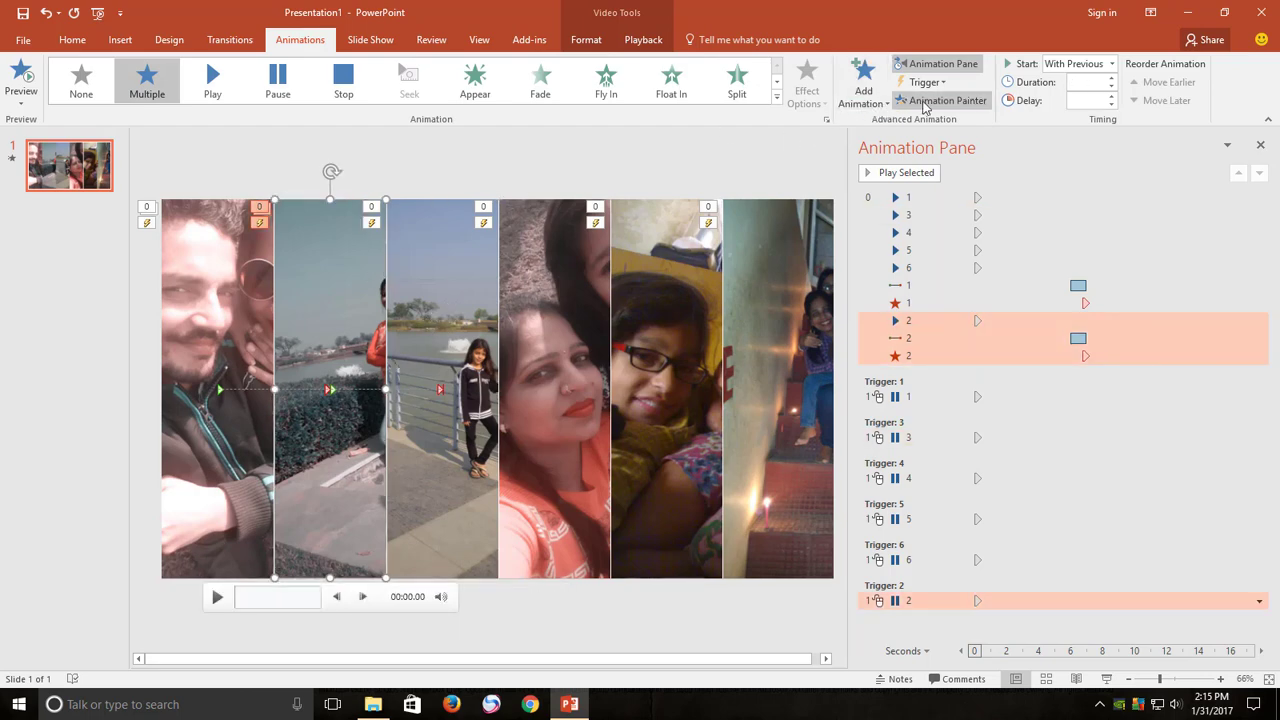
click(478, 283)
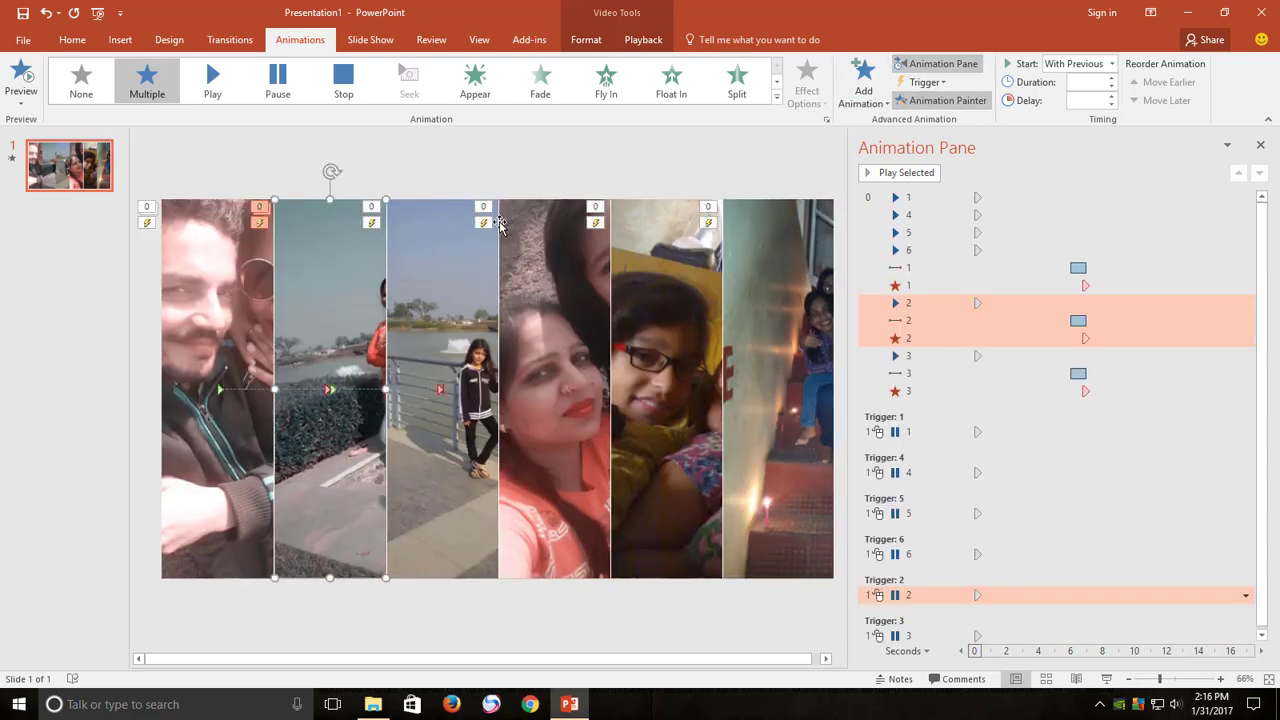
click(930, 101)
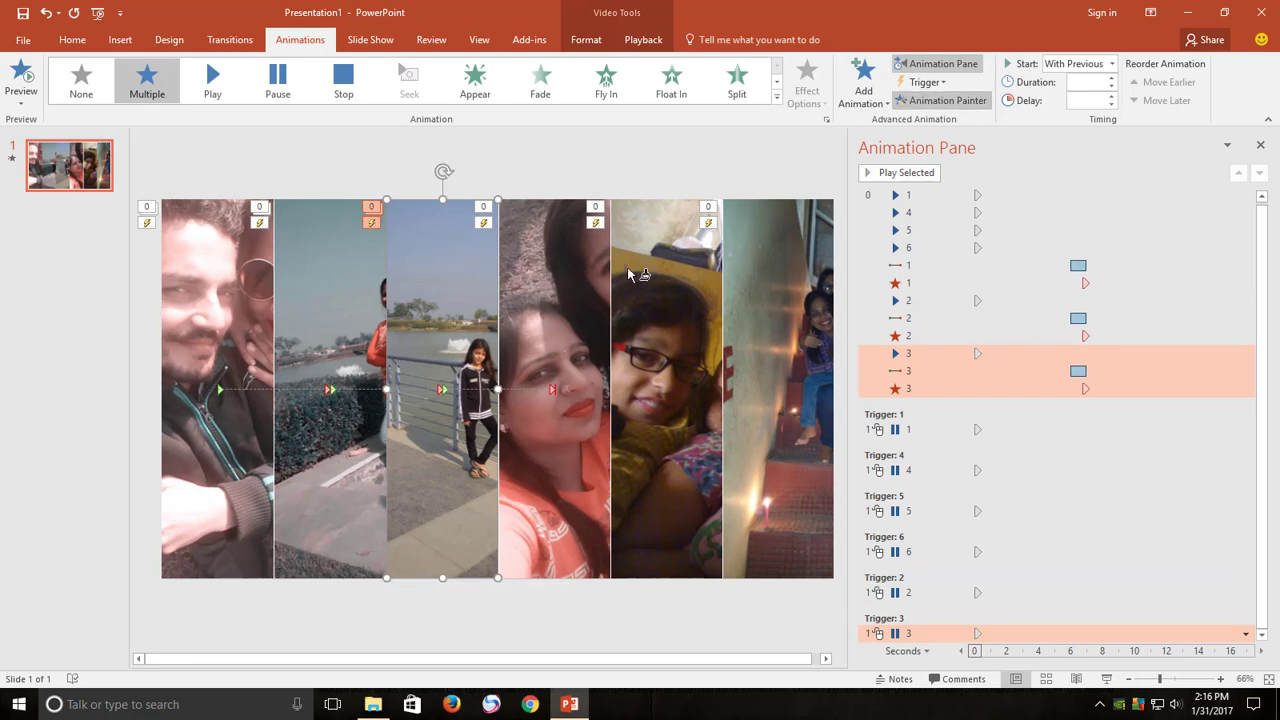
click(573, 274)
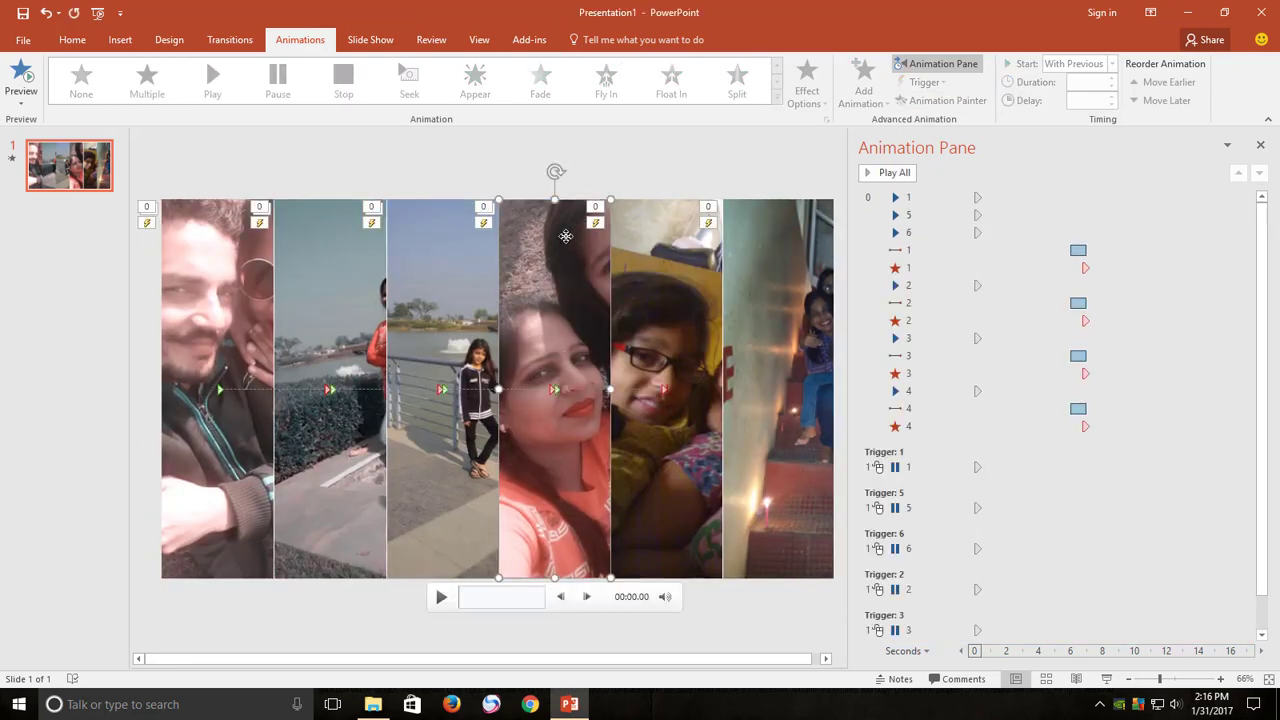
click(773, 228)
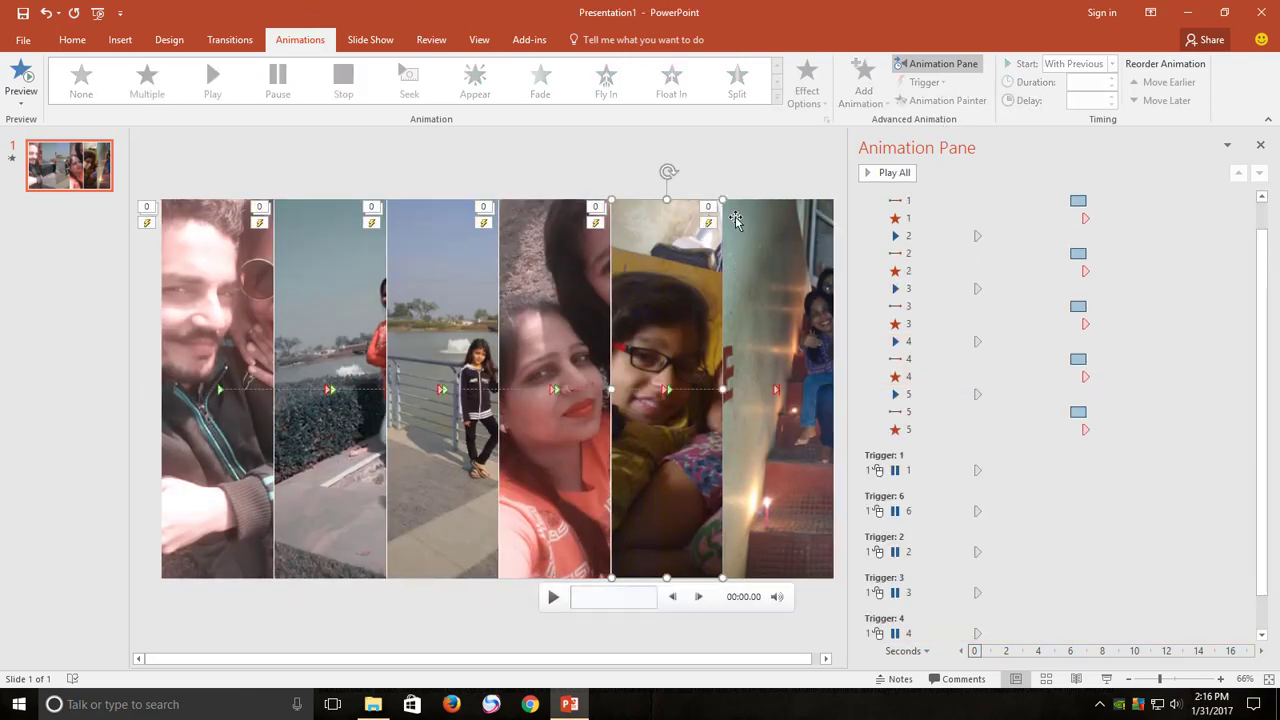
click(783, 317)
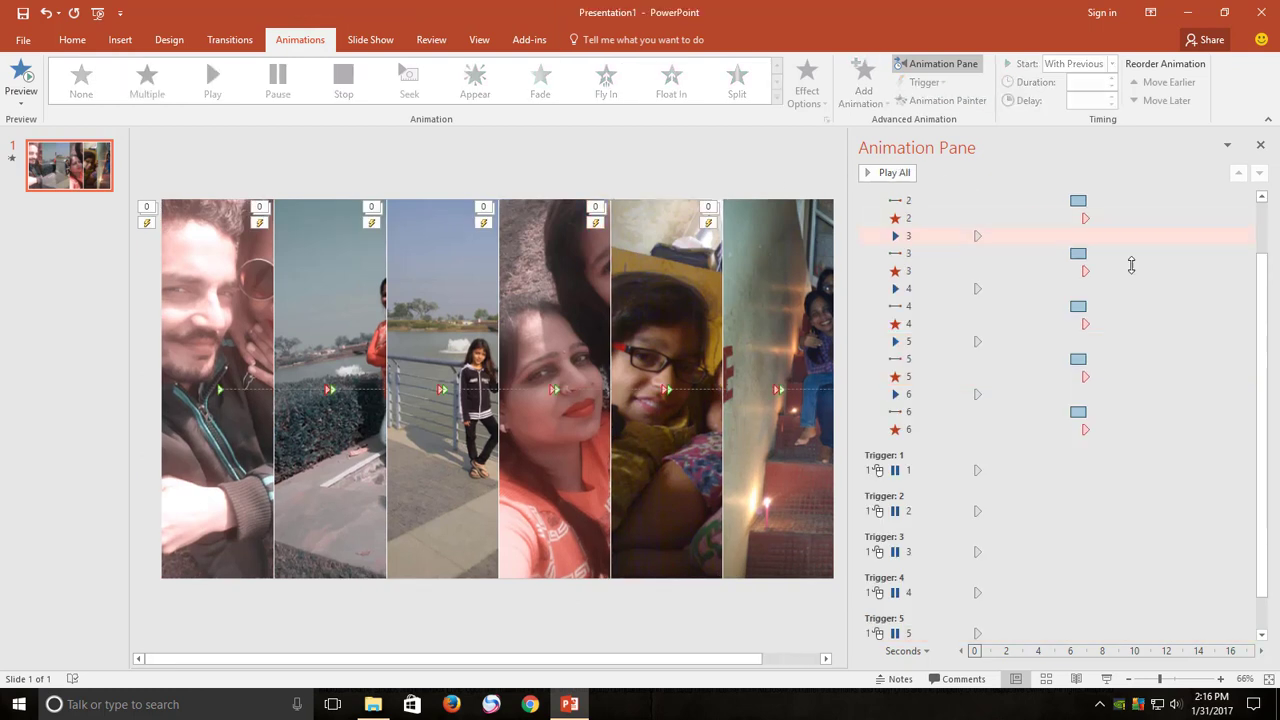
scroll(1200, 262, up, 4)
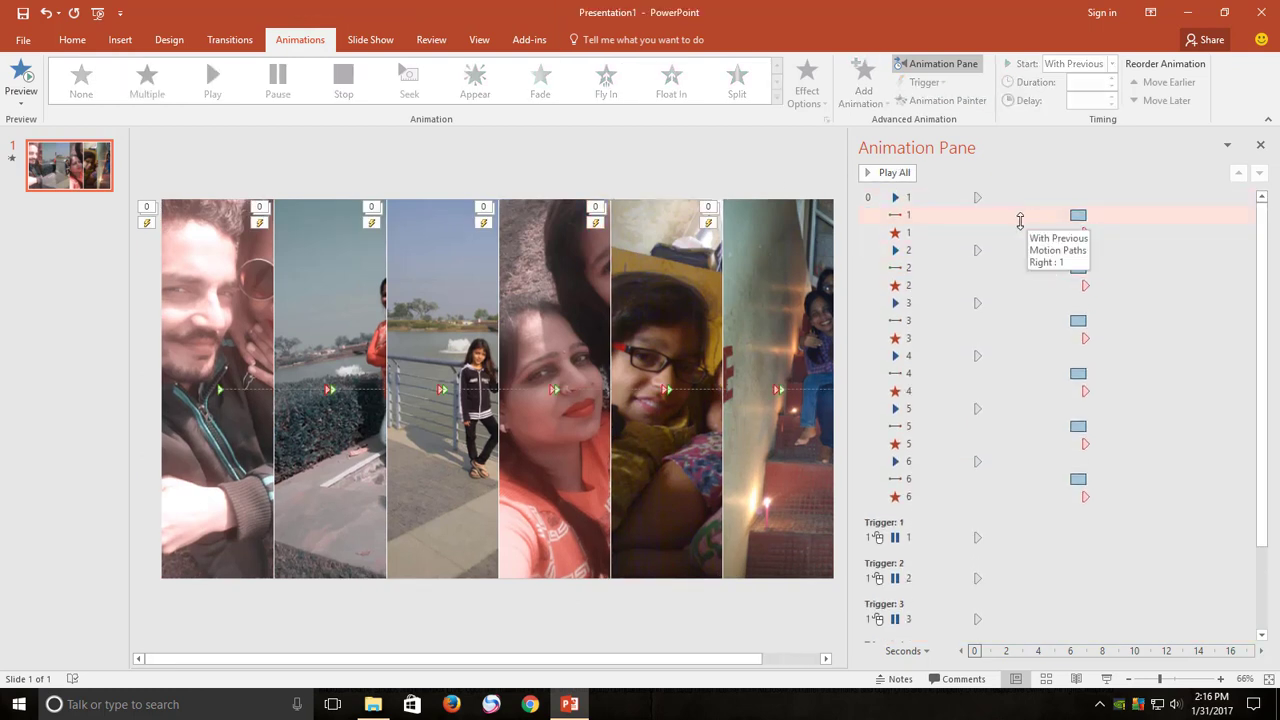
Delay strip 2's motion path and exit effects so they start at 7 seconds.
click(1003, 268)
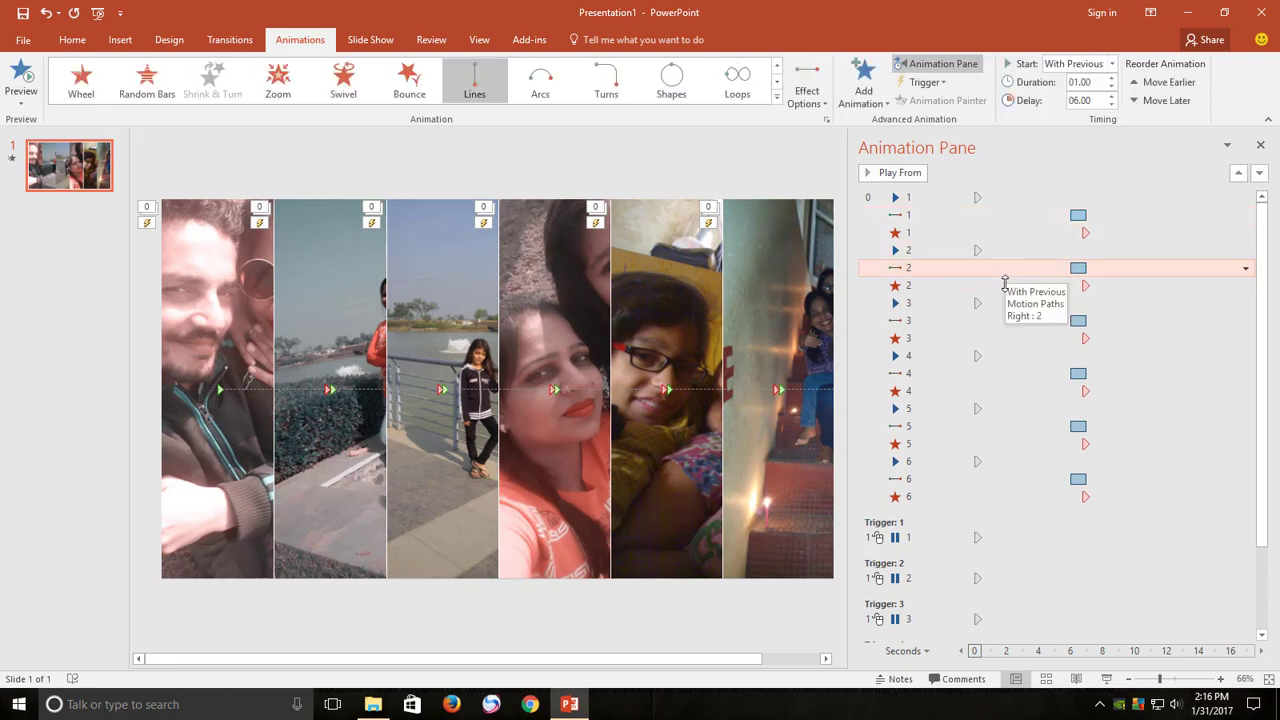
shift+click(1003, 286)
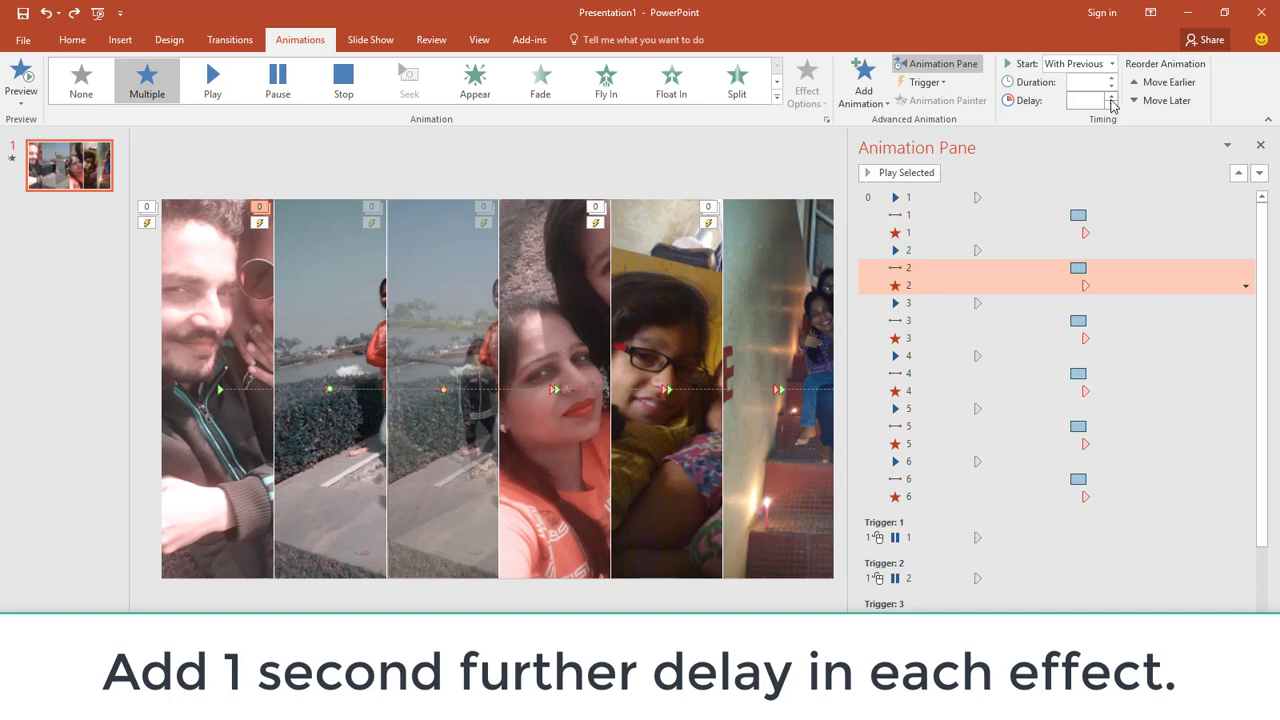
click(1111, 97)
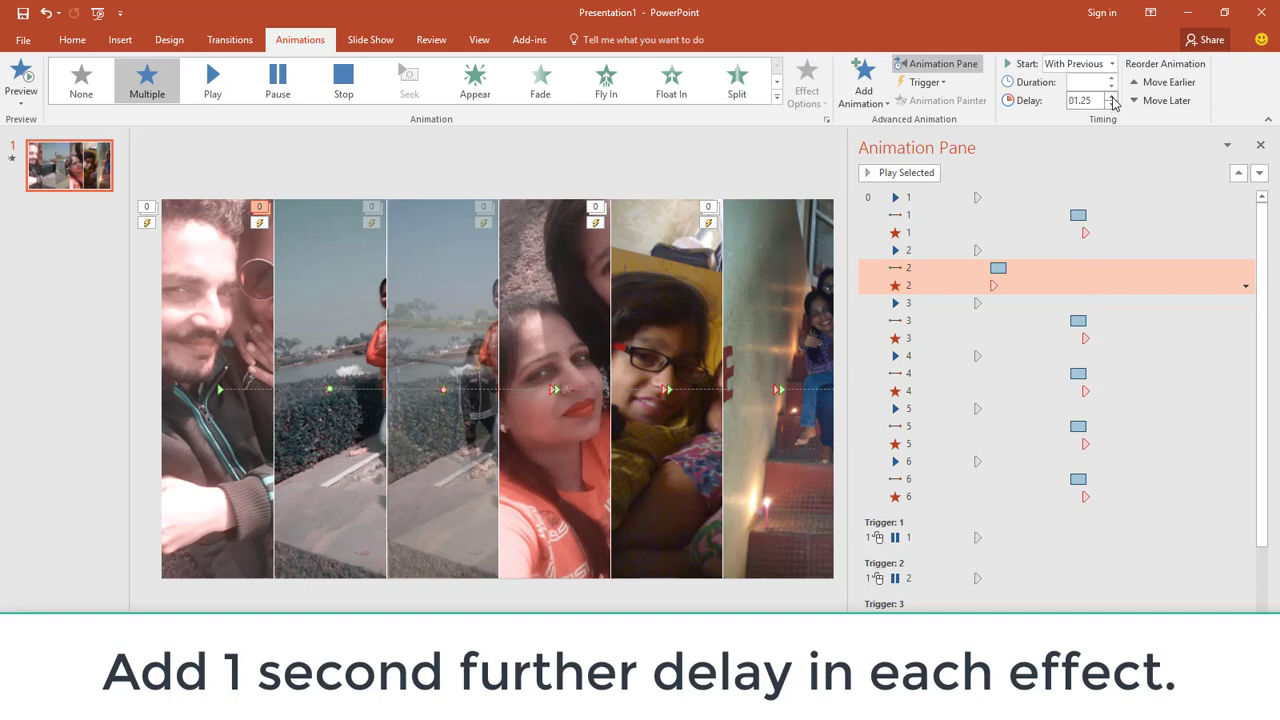
double_click(1112, 97)
double_click(1112, 97)
double_click(1112, 97)
click(1112, 97)
click(1111, 97)
double_click(1093, 100)
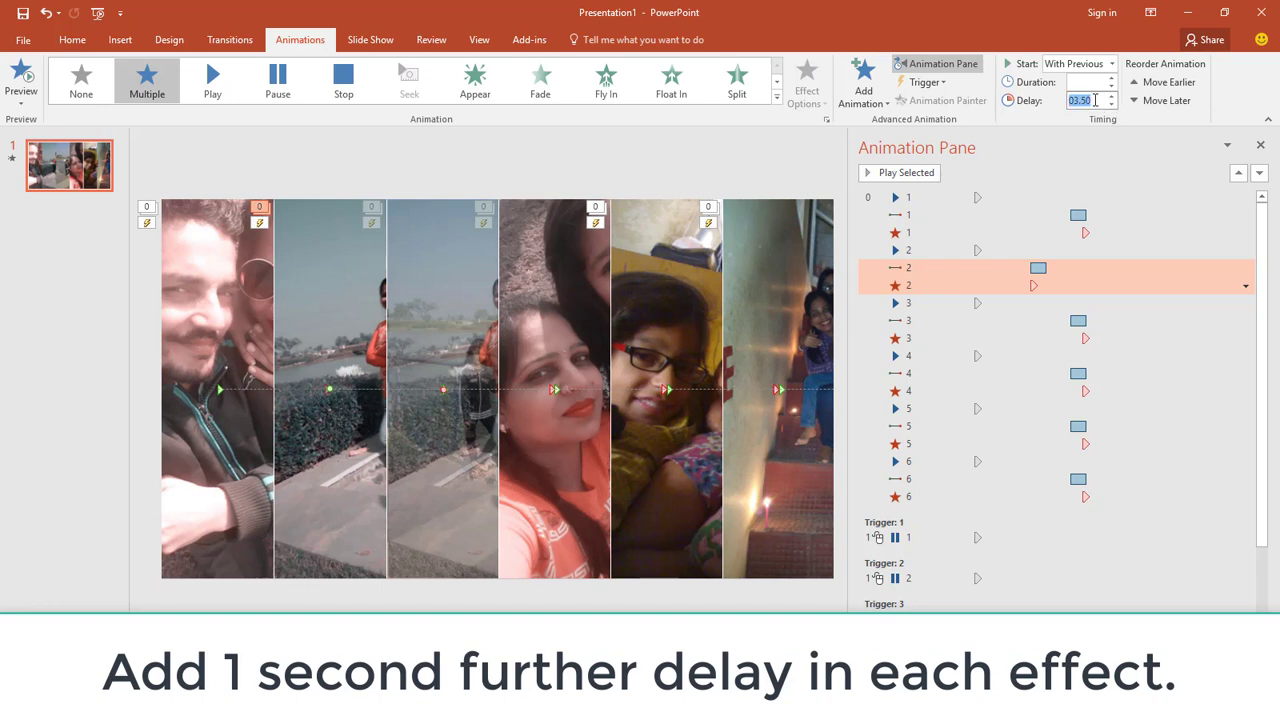
text(07)
key(Return)
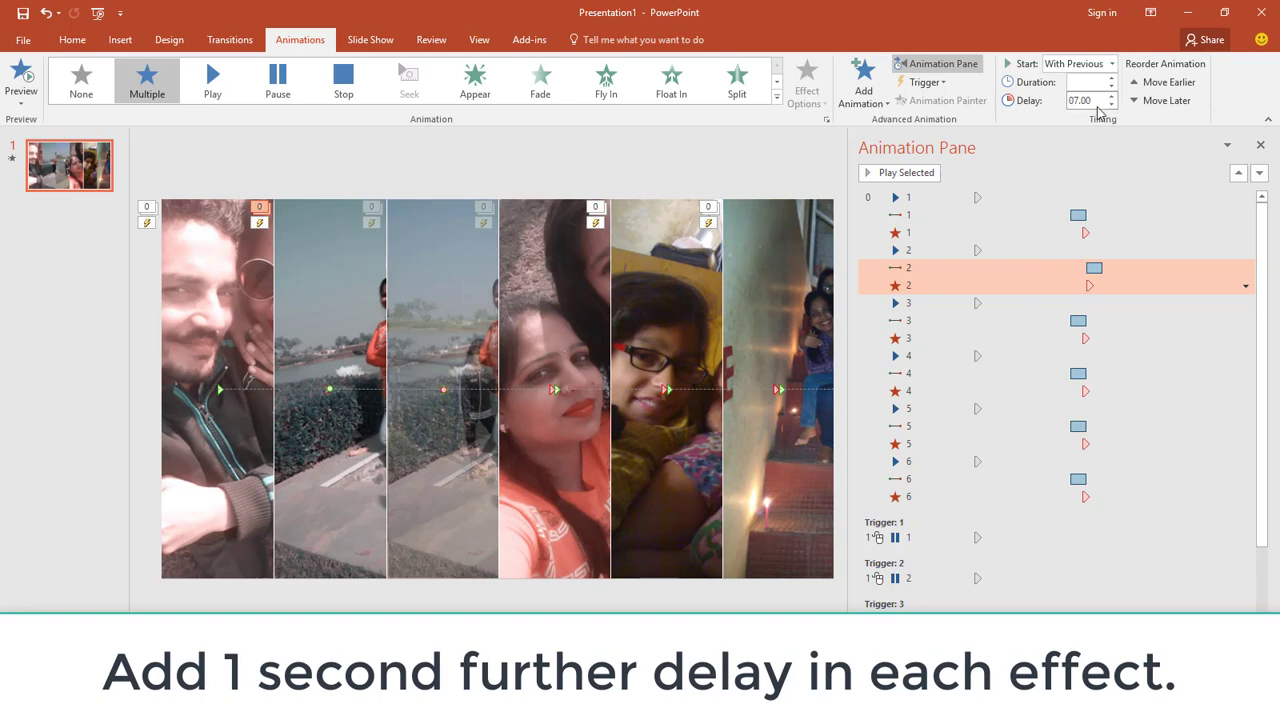
Set strip 3's animations to an 8-second delay and strip 4's to 9 seconds.
click(1049, 323)
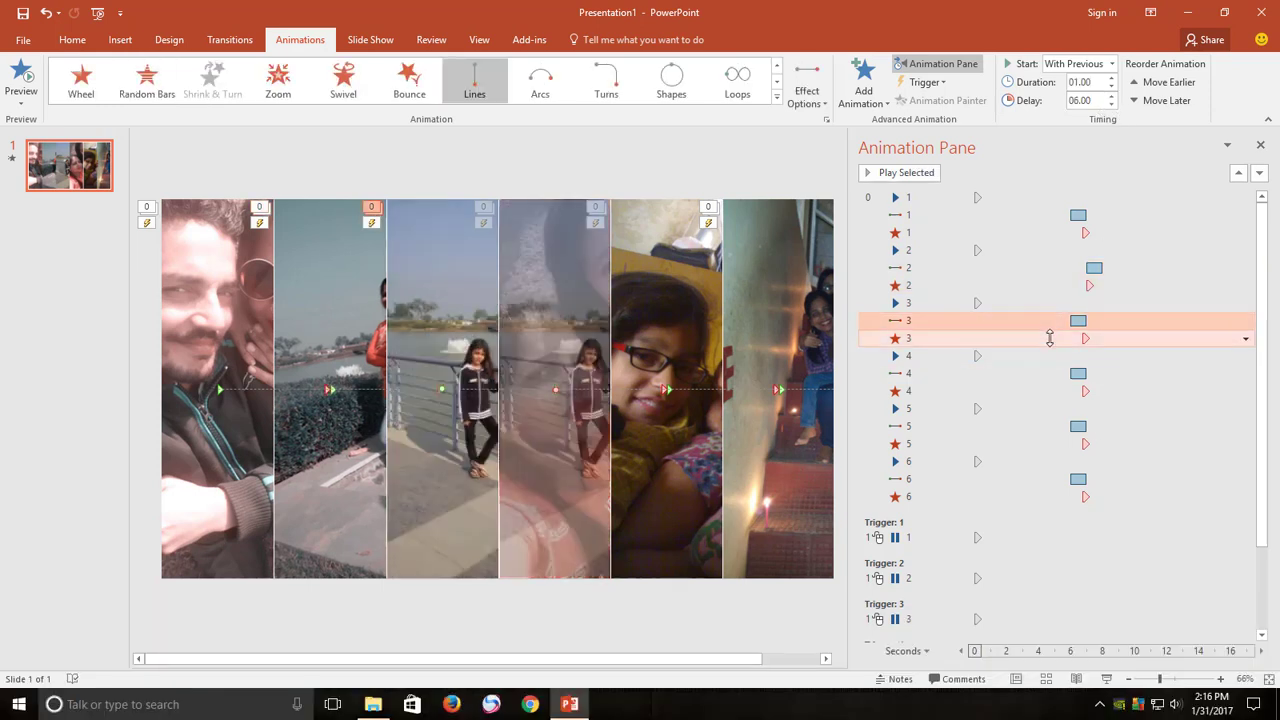
click(1090, 101)
key(Return)
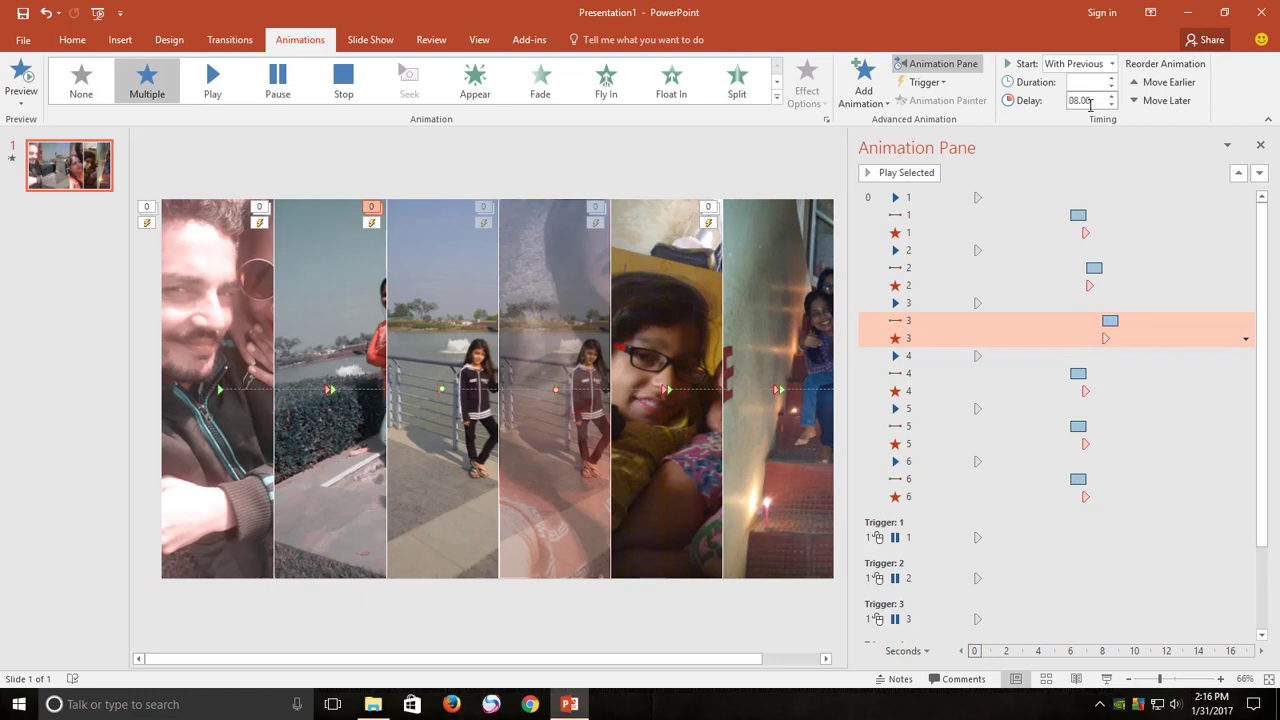
click(1047, 378)
click(1090, 101)
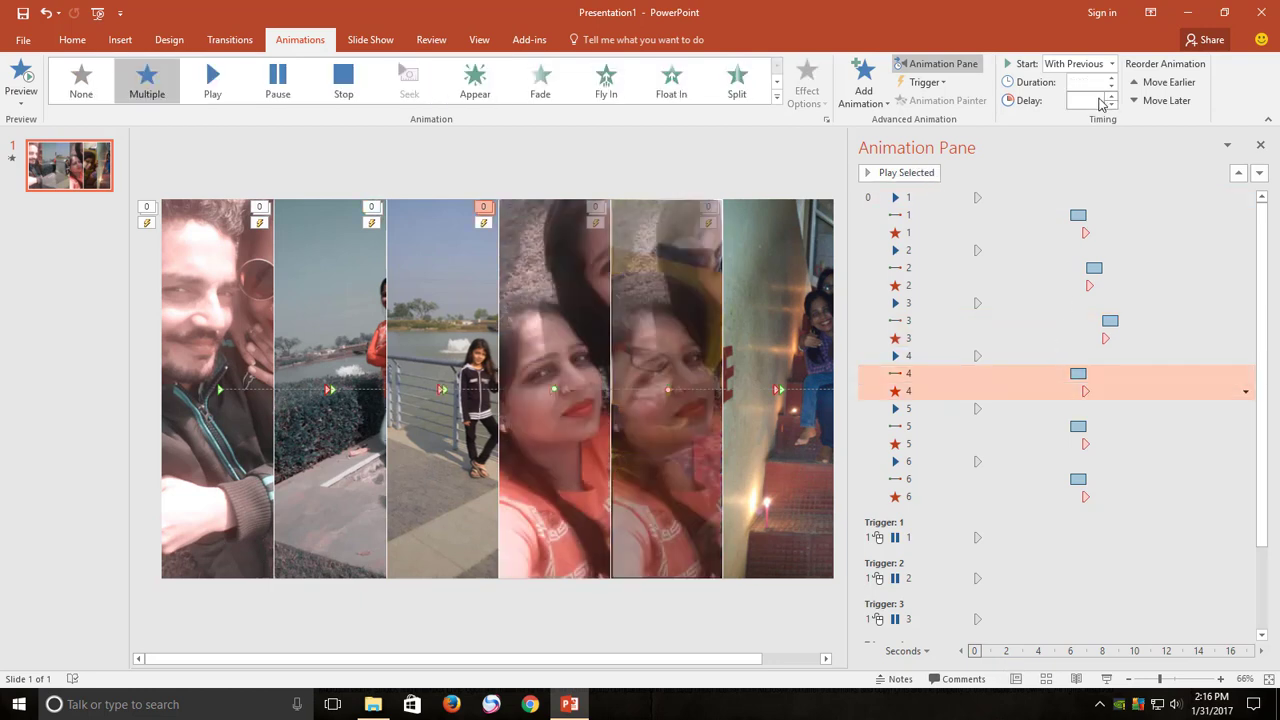
text(9)
key(Return)
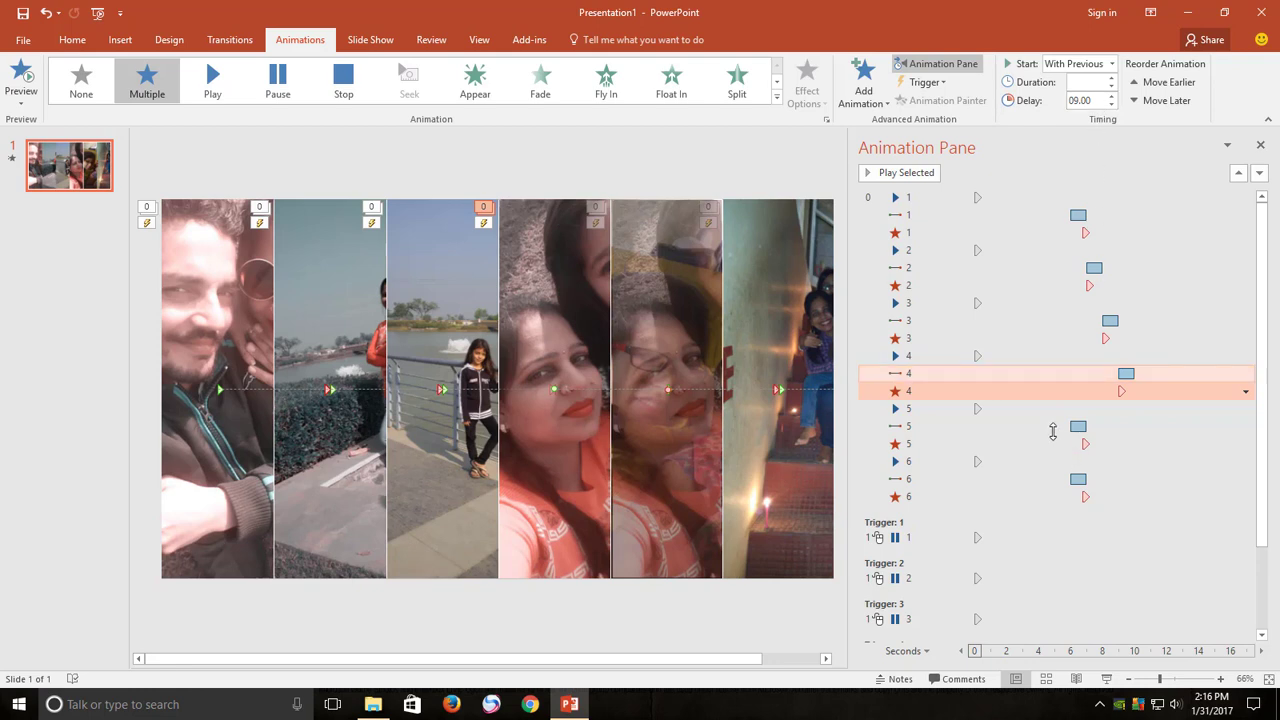
Delay strips 5 and 6 to 10 and 11 seconds, then preview the slide show.
click(1054, 432)
ctrl+click(1051, 443)
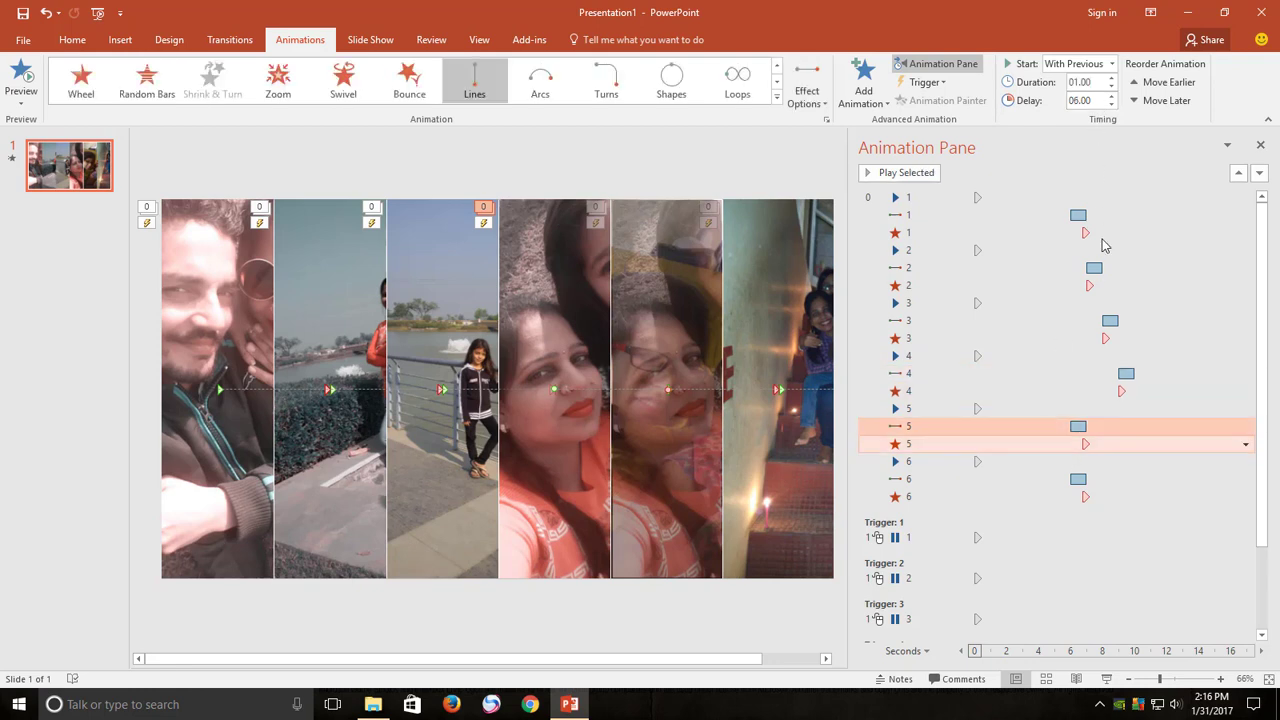
click(1096, 101)
text(10)
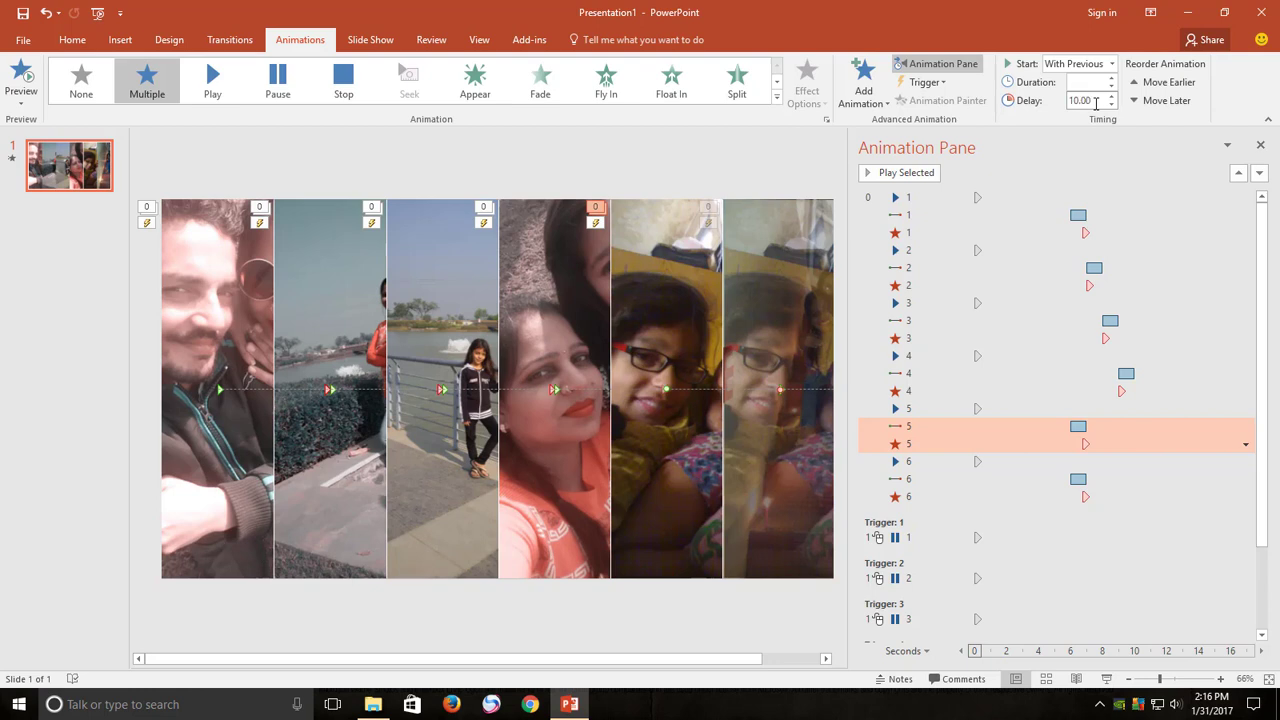
key(Return)
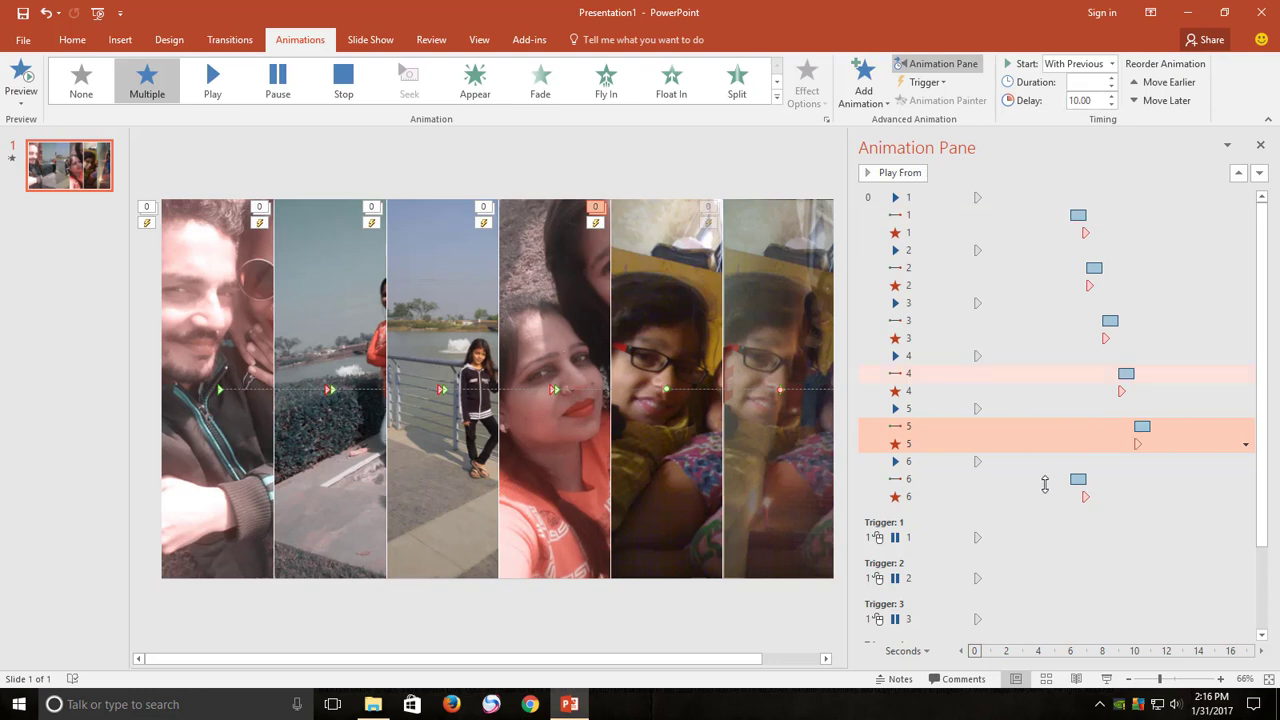
click(1000, 479)
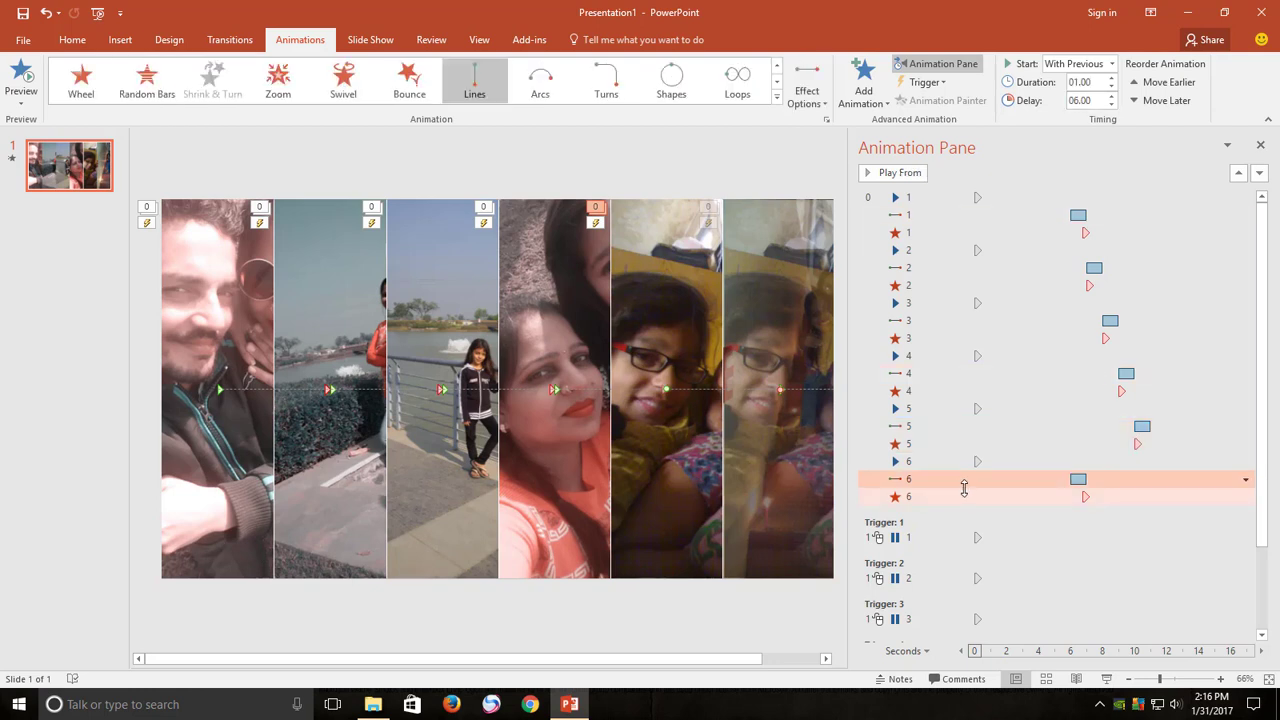
ctrl+click(975, 496)
click(1088, 101)
text(11)
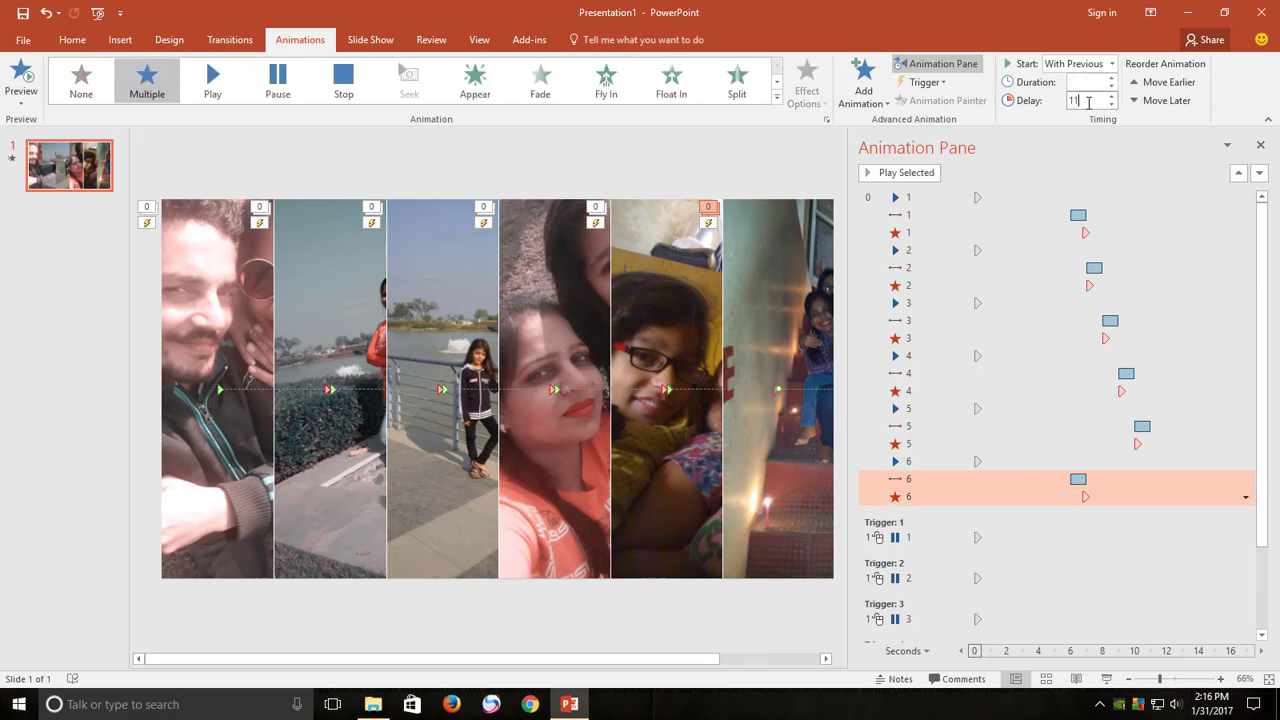
key(Return)
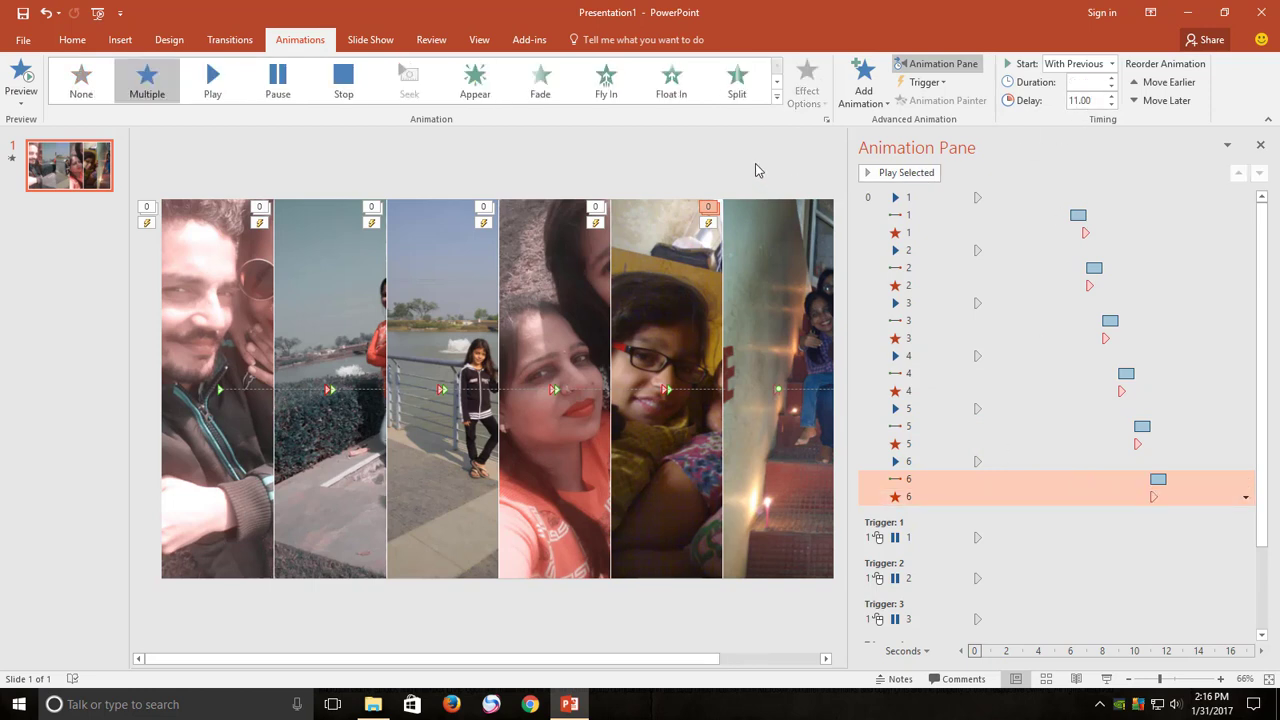
click(755, 163)
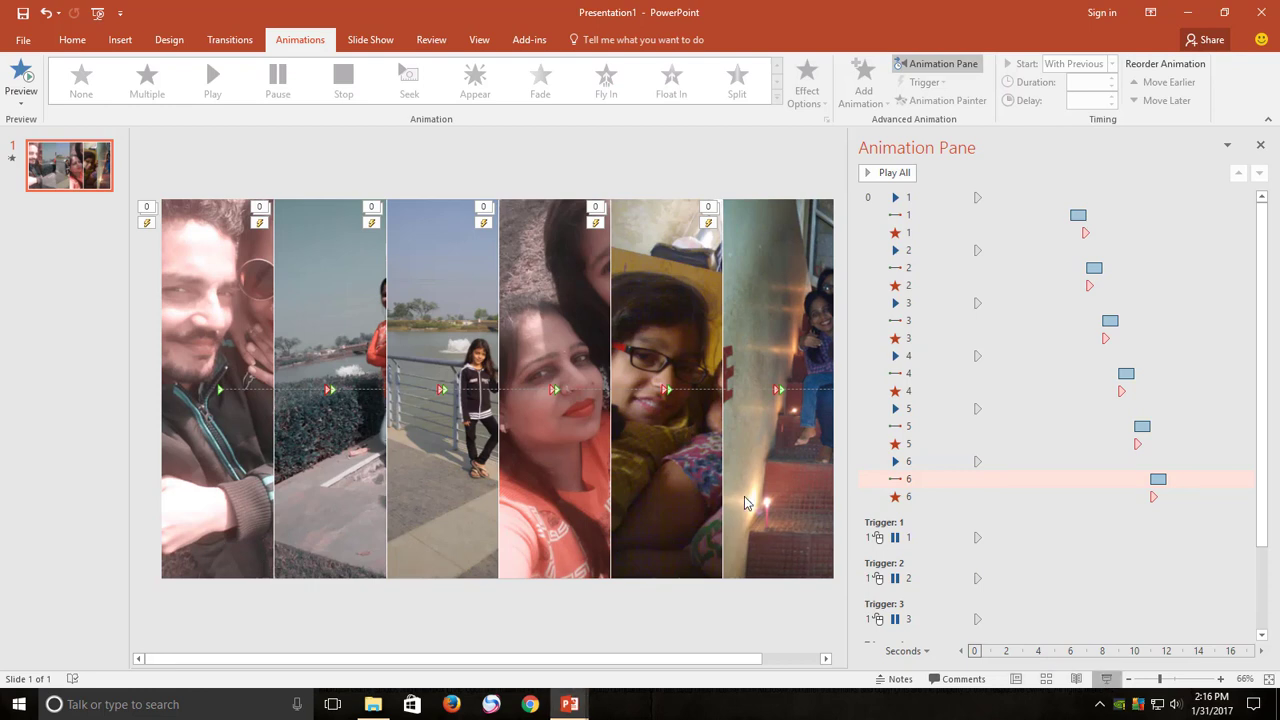
key(F5)
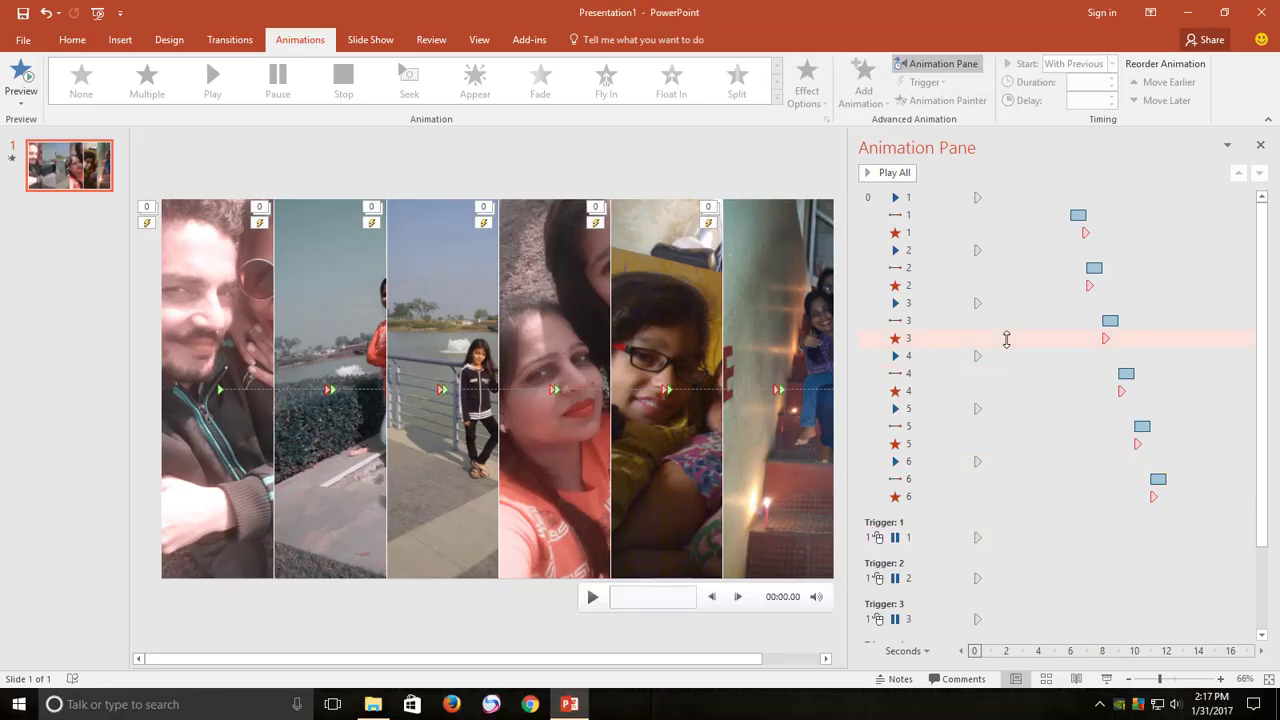
Raise each strip's Disappear exit delay one second, to 7.75–11.75, and start the slide show.
click(1030, 301)
click(1032, 286)
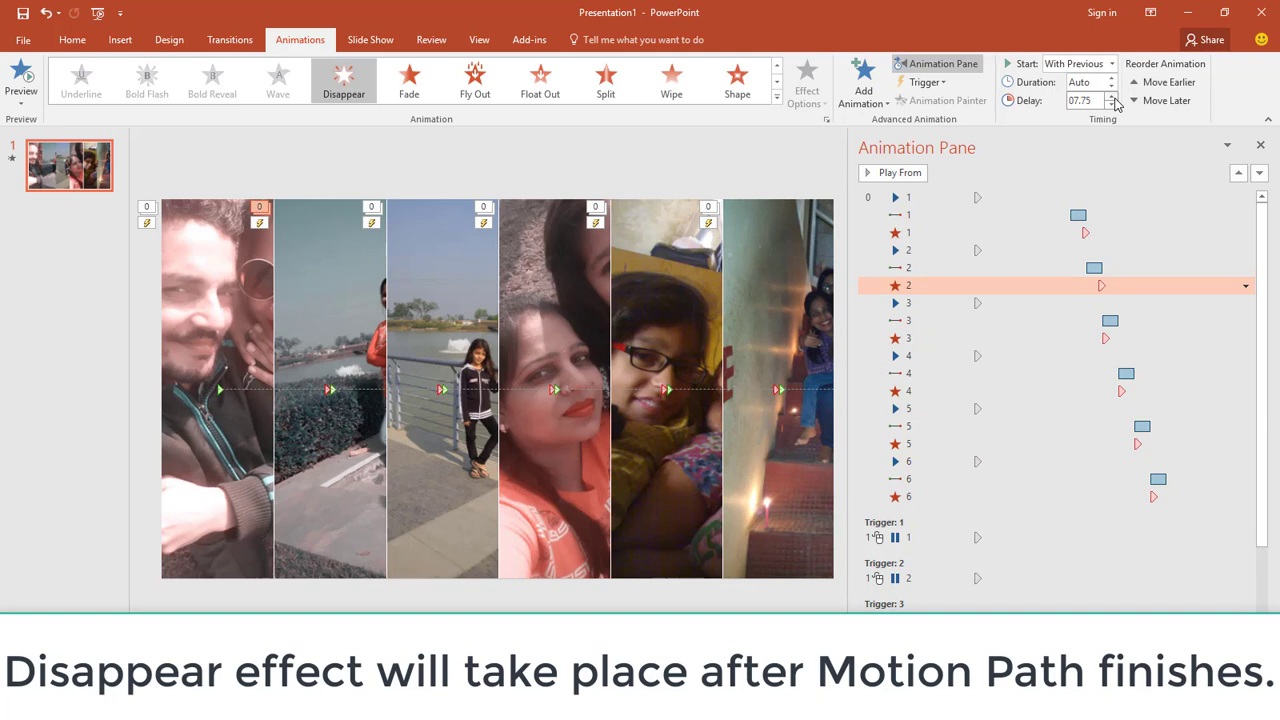
click(1082, 338)
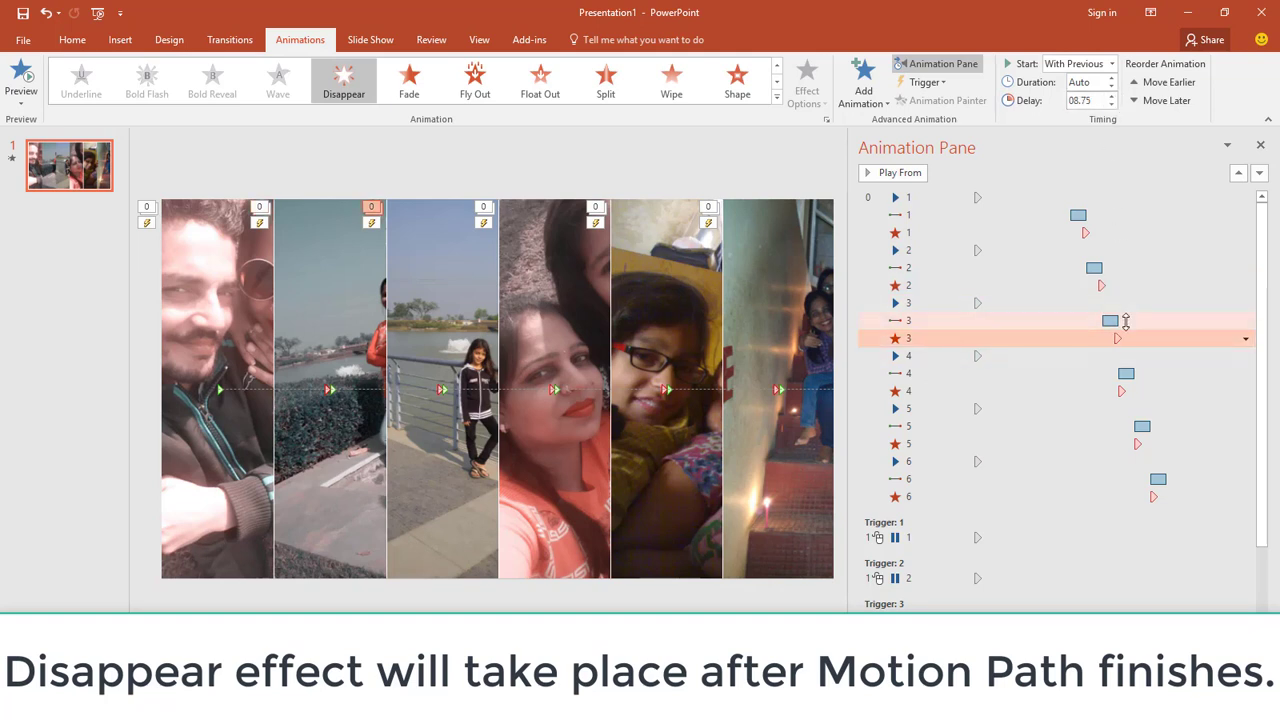
click(1098, 392)
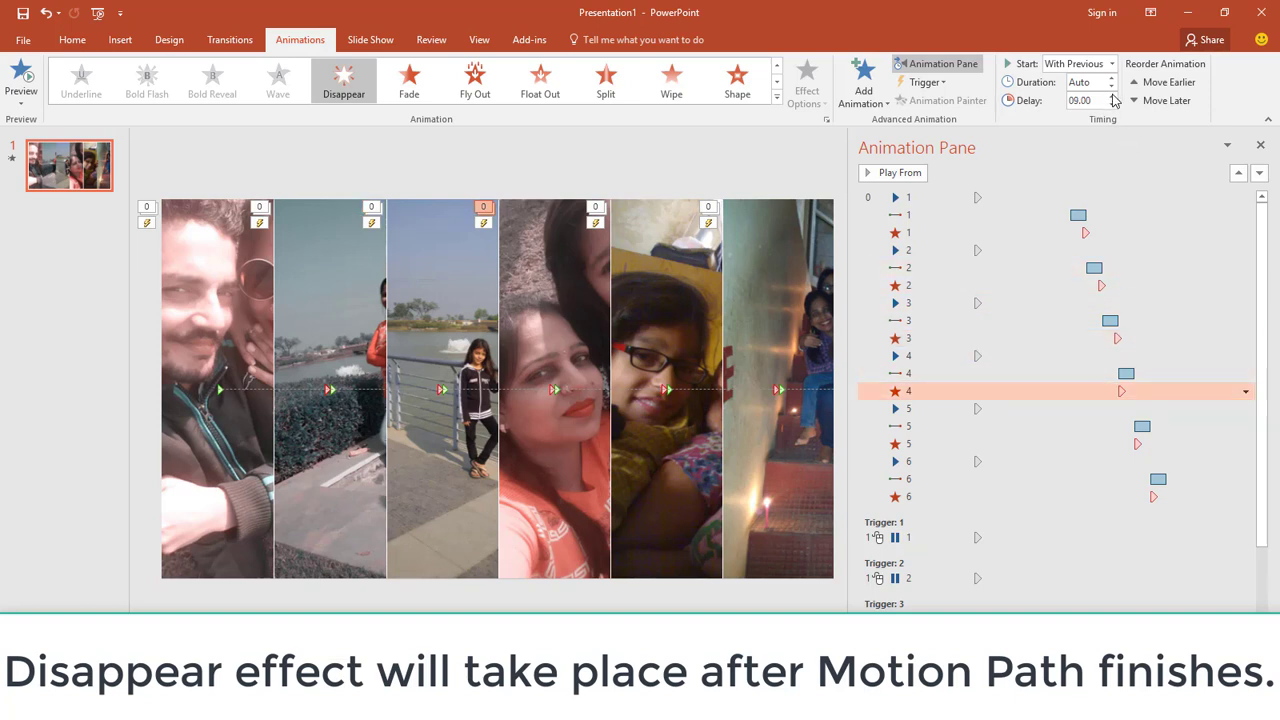
click(1116, 443)
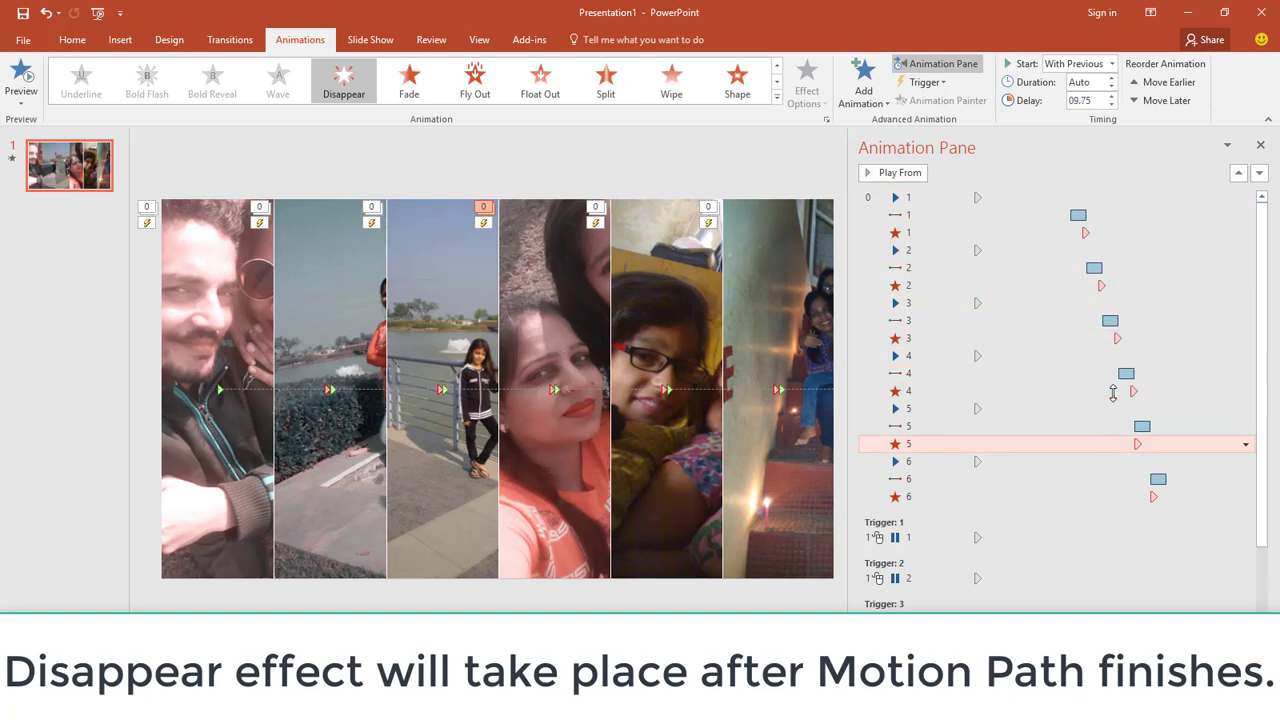
click(1114, 104)
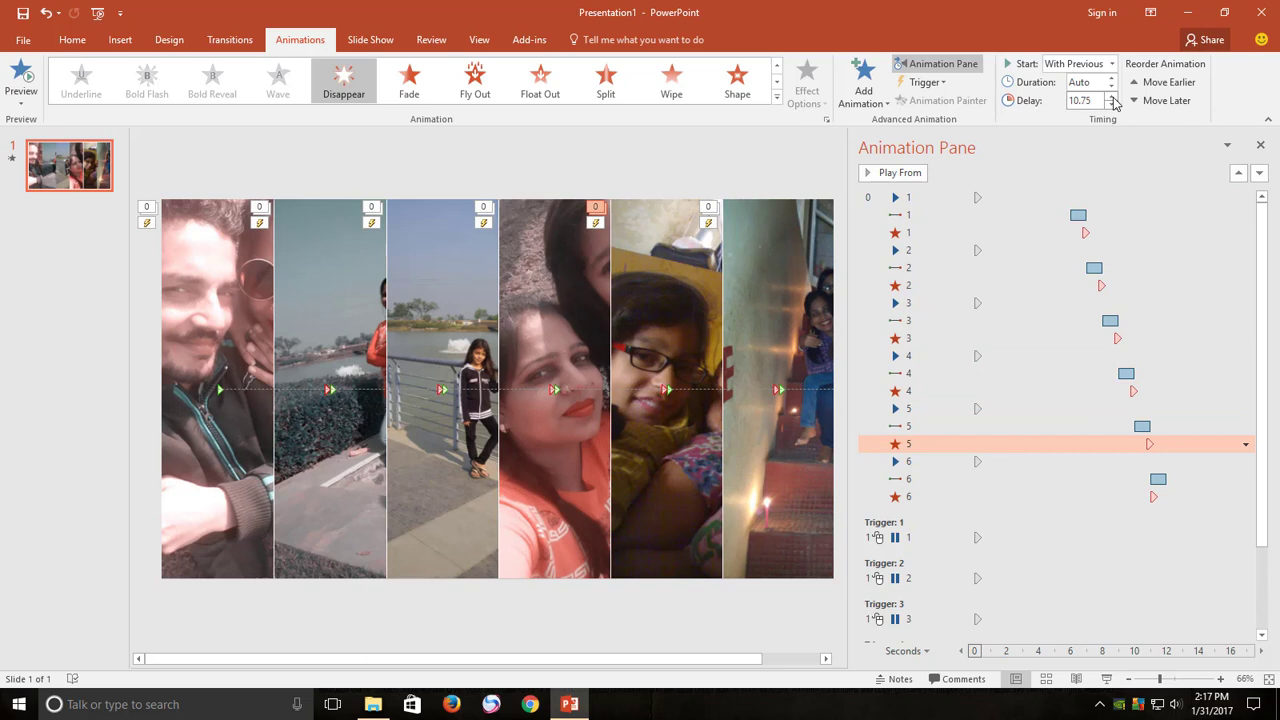
click(1127, 490)
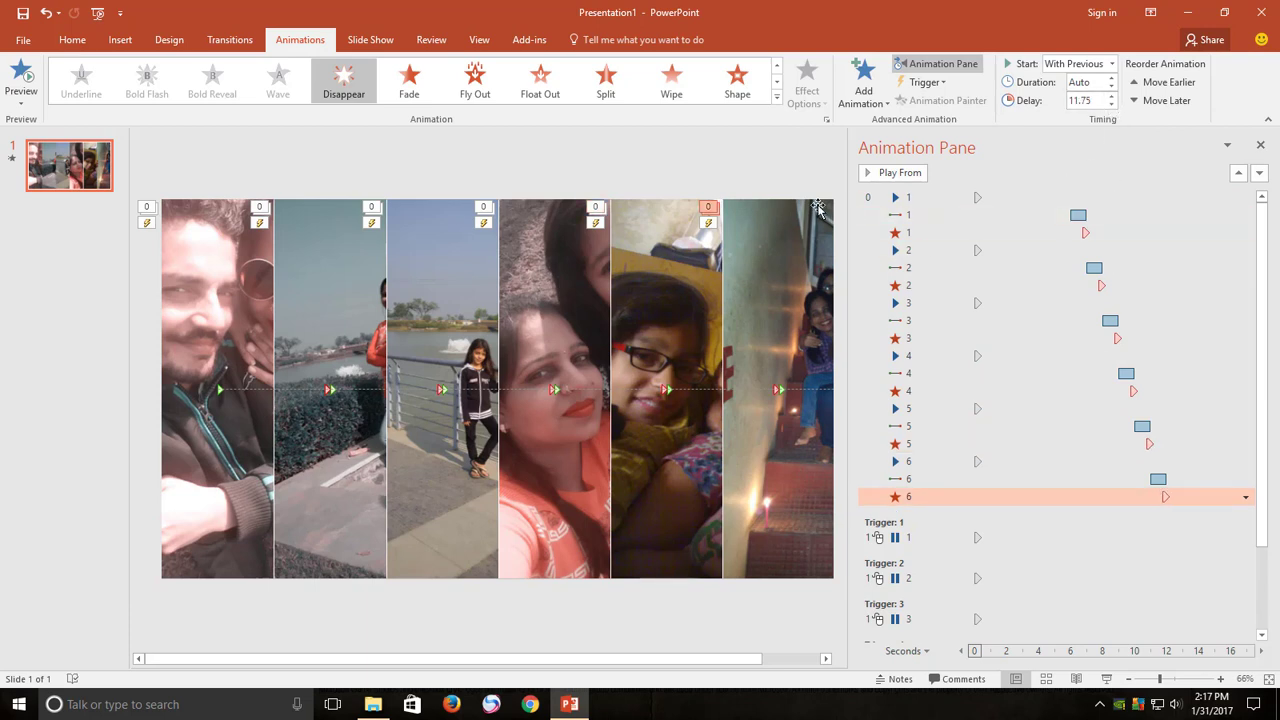
click(797, 166)
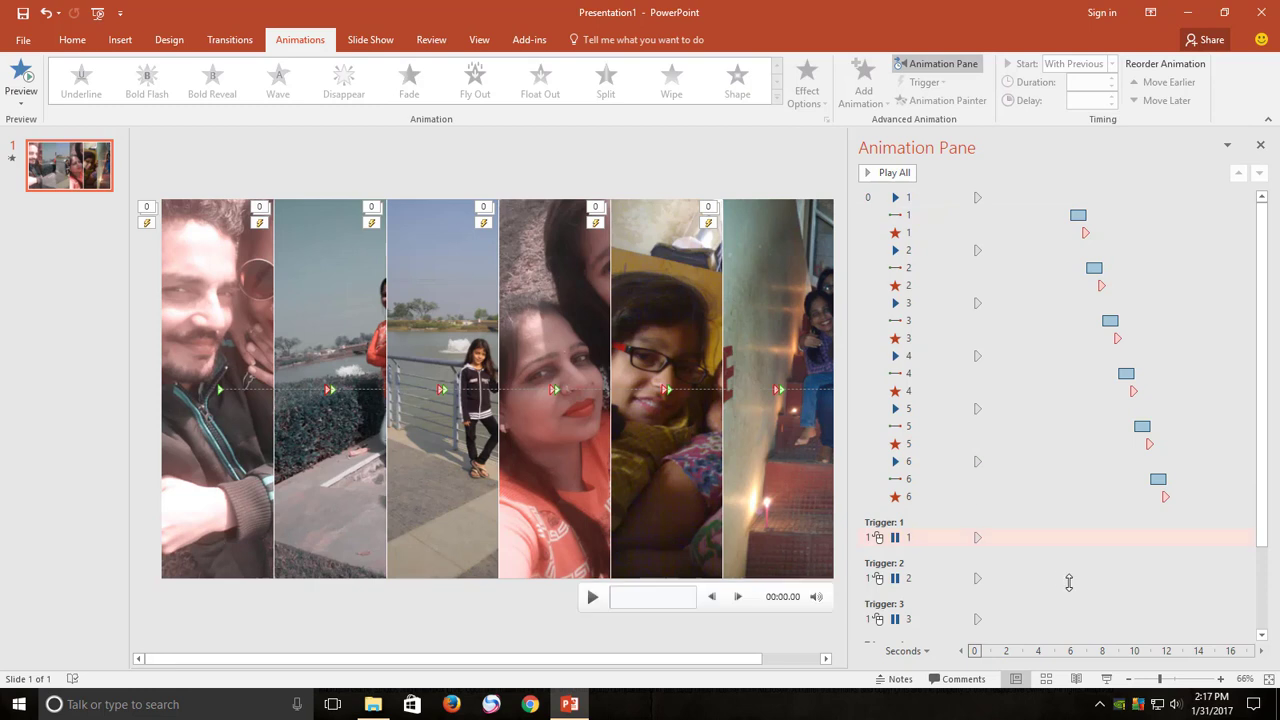
click(1113, 677)
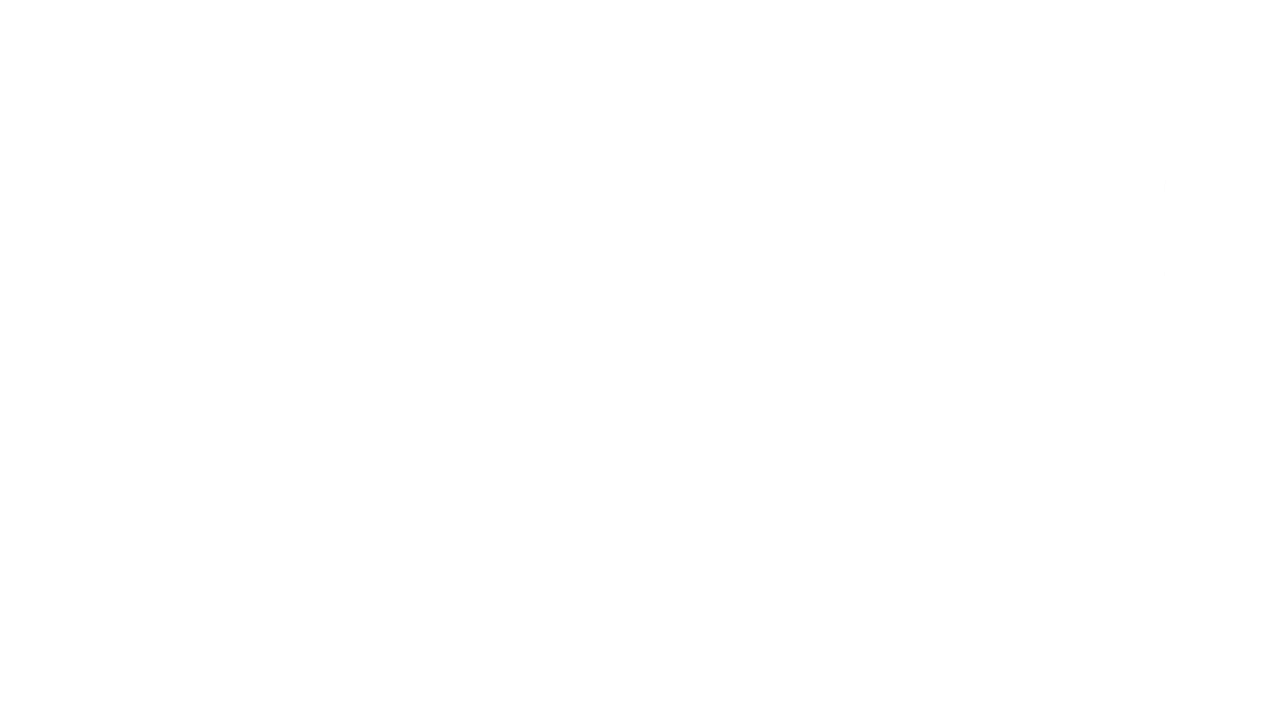
End the slide show preview and return to Normal view.
key(Escape)
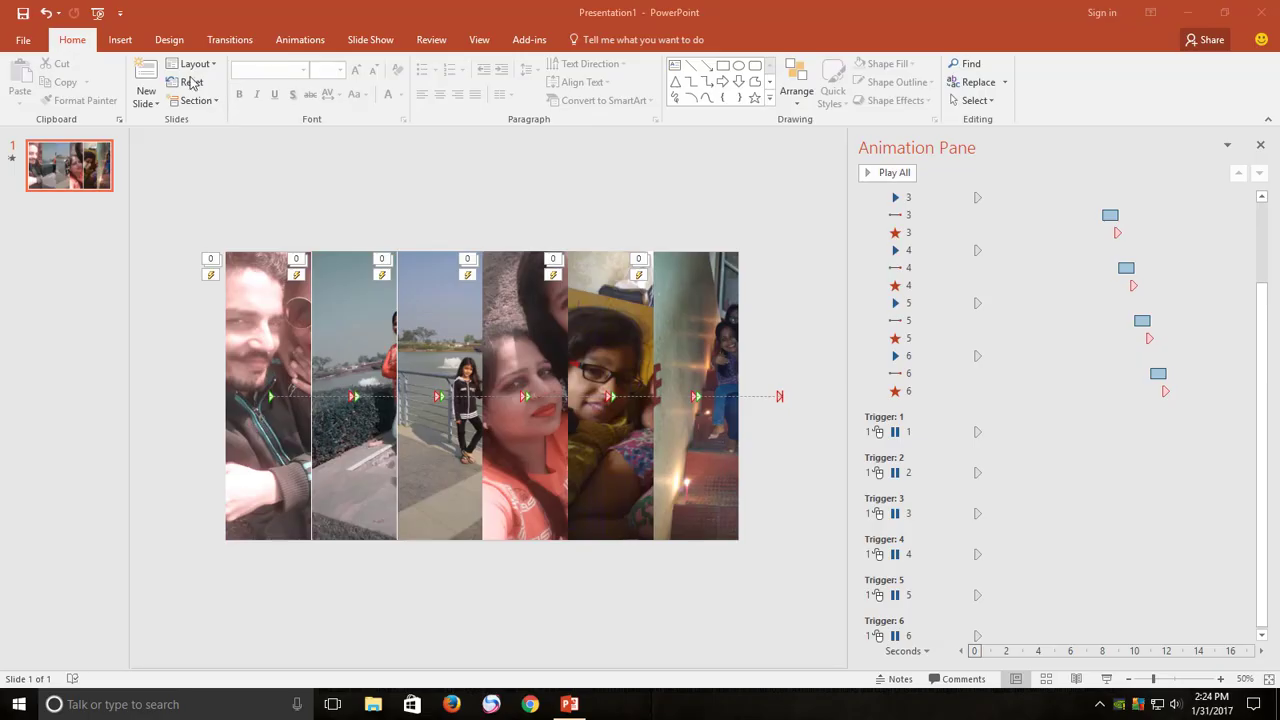
Hide all objects on the slide with the Selection Pane's Hide All.
click(975, 101)
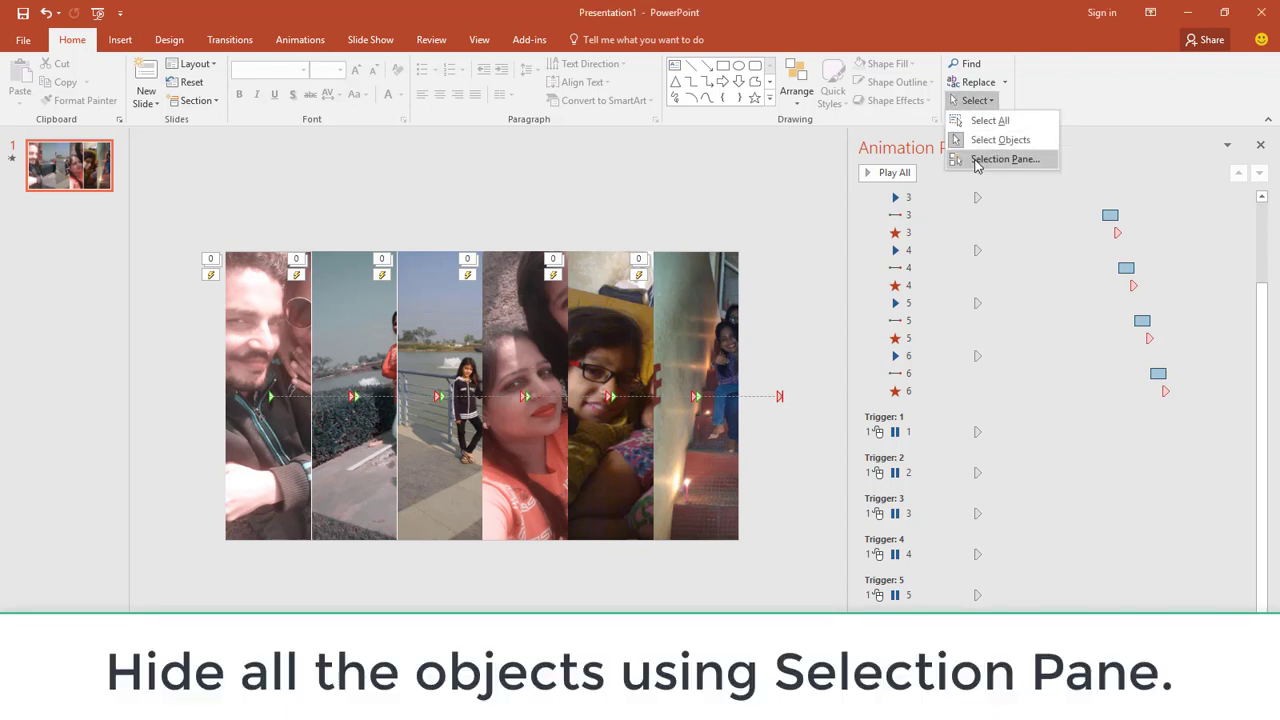
click(979, 160)
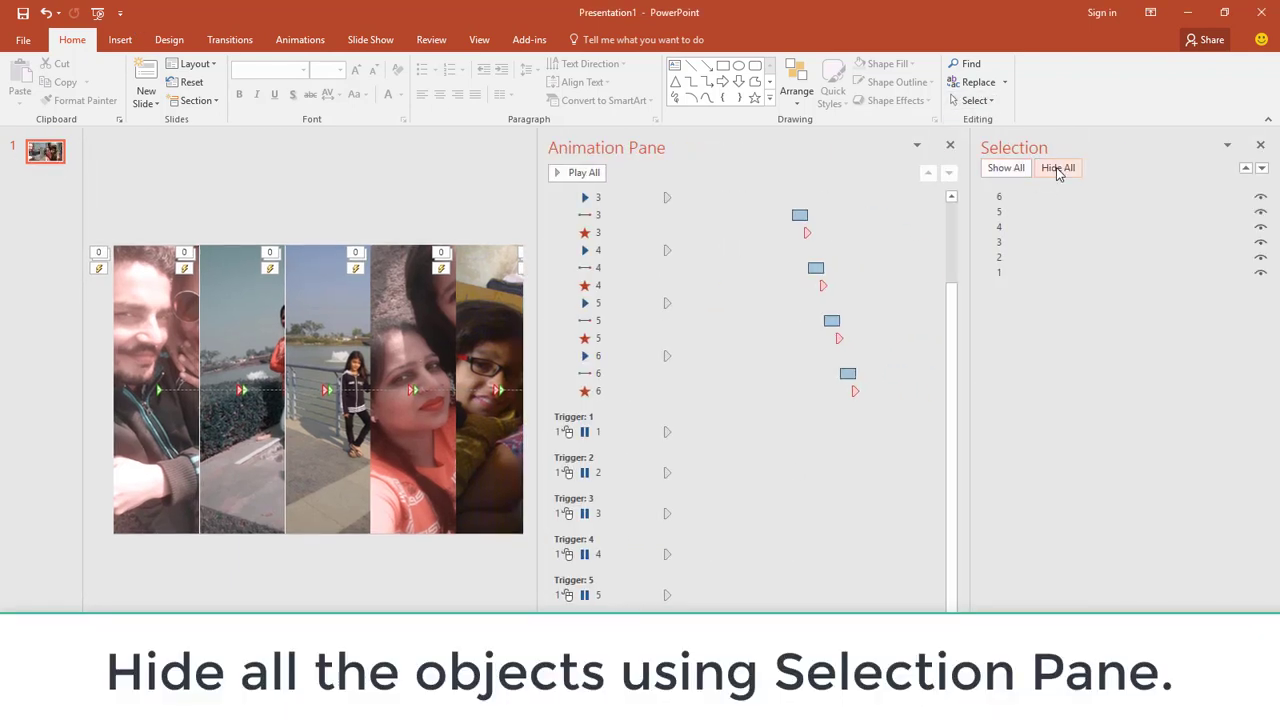
click(1058, 168)
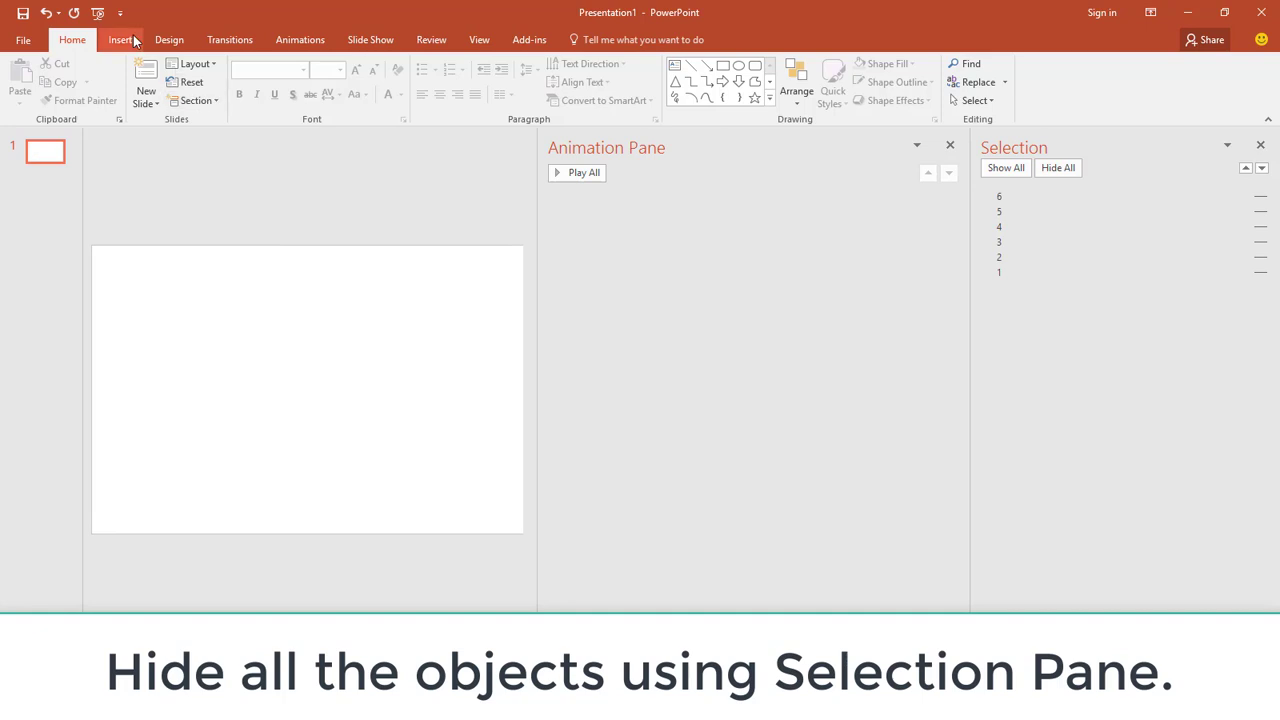
Insert two couple photos and arrange them side by side across the slide.
click(120, 40)
click(102, 82)
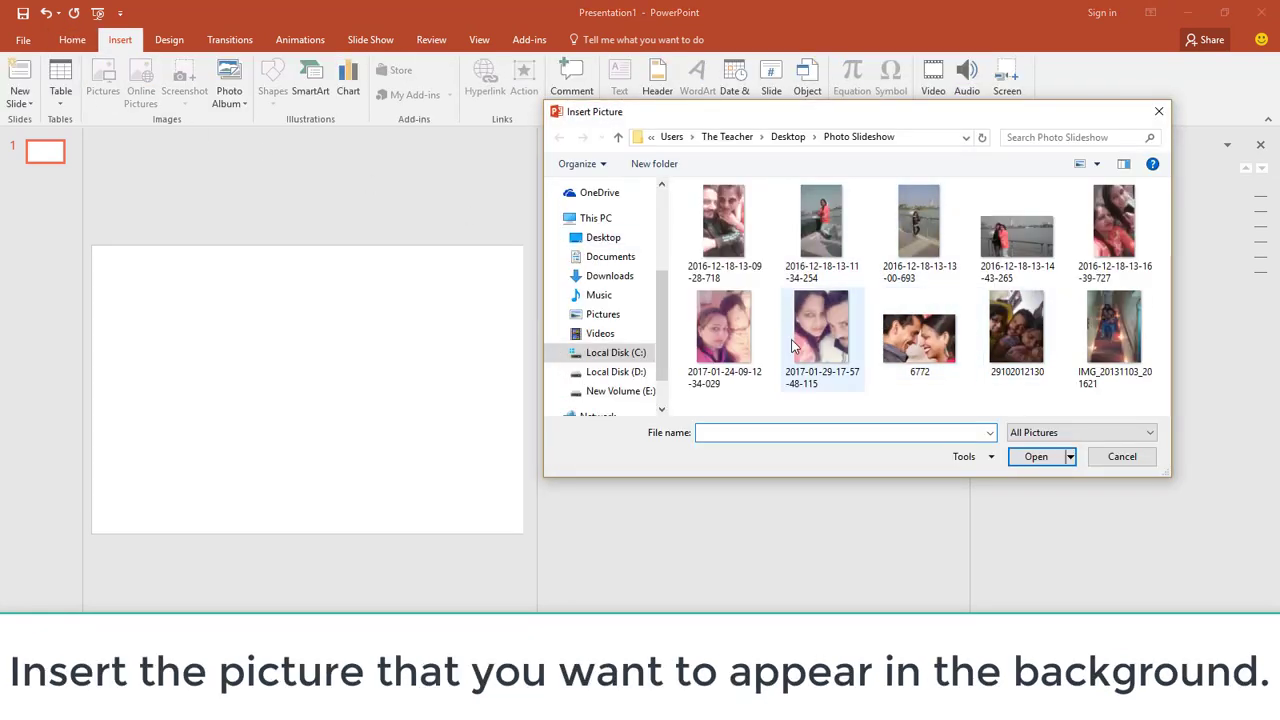
click(724, 335)
ctrl+click(811, 338)
click(1030, 456)
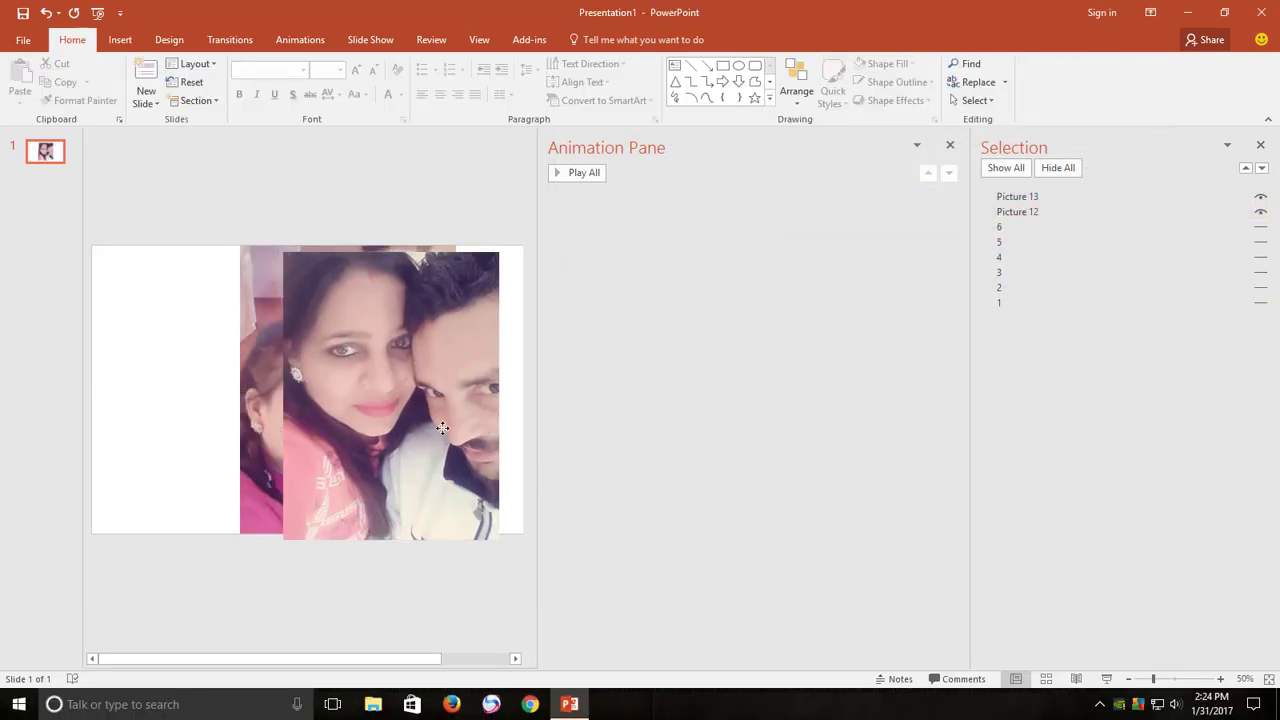
drag(287, 336, 409, 443)
drag(303, 346, 154, 323)
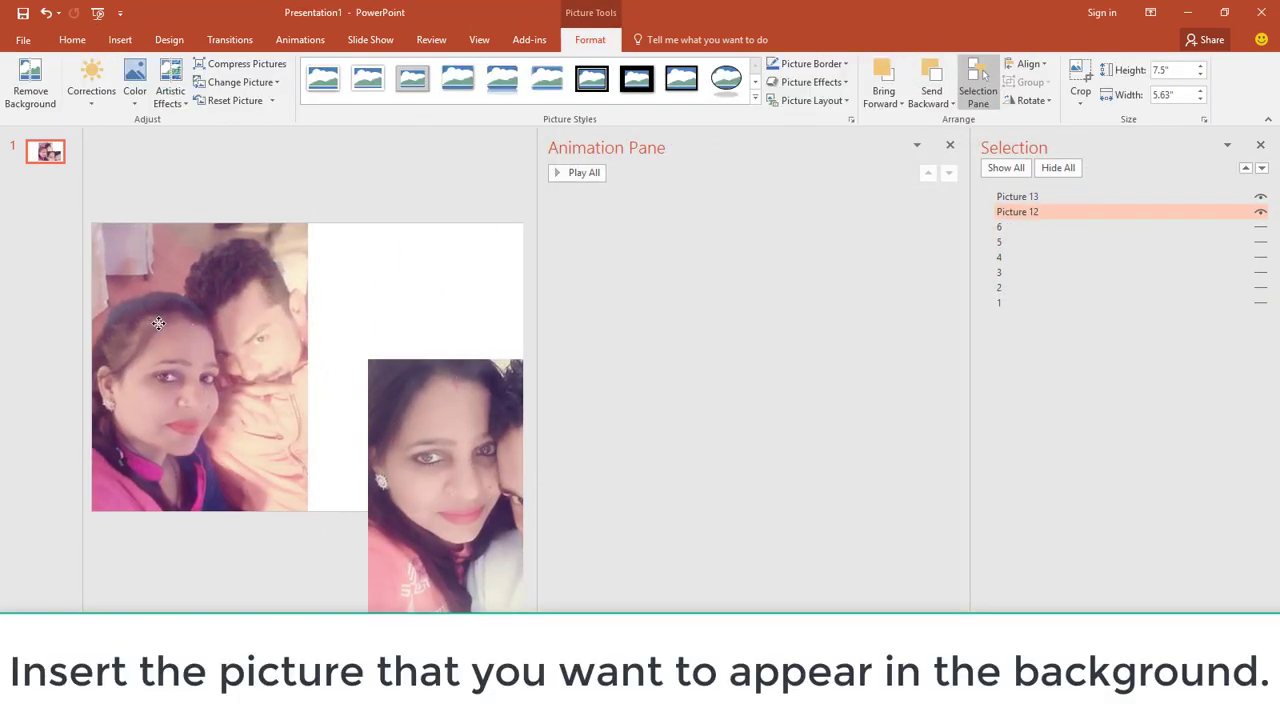
mouse_move(463, 477)
mouse_down()
mouse_move(392, 358)
mouse_move(397, 342)
mouse_move(402, 364)
mouse_up()
Group the two photos into a single object.
shift+click(225, 356)
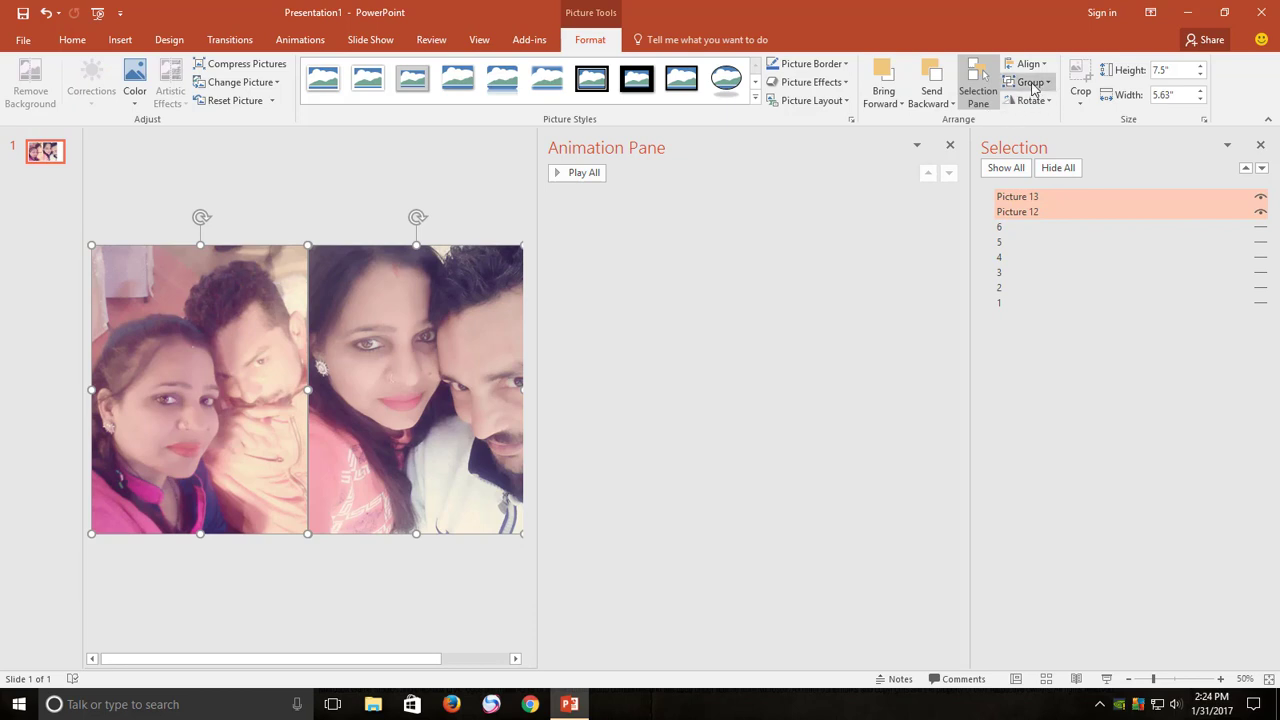
click(1032, 84)
click(1038, 102)
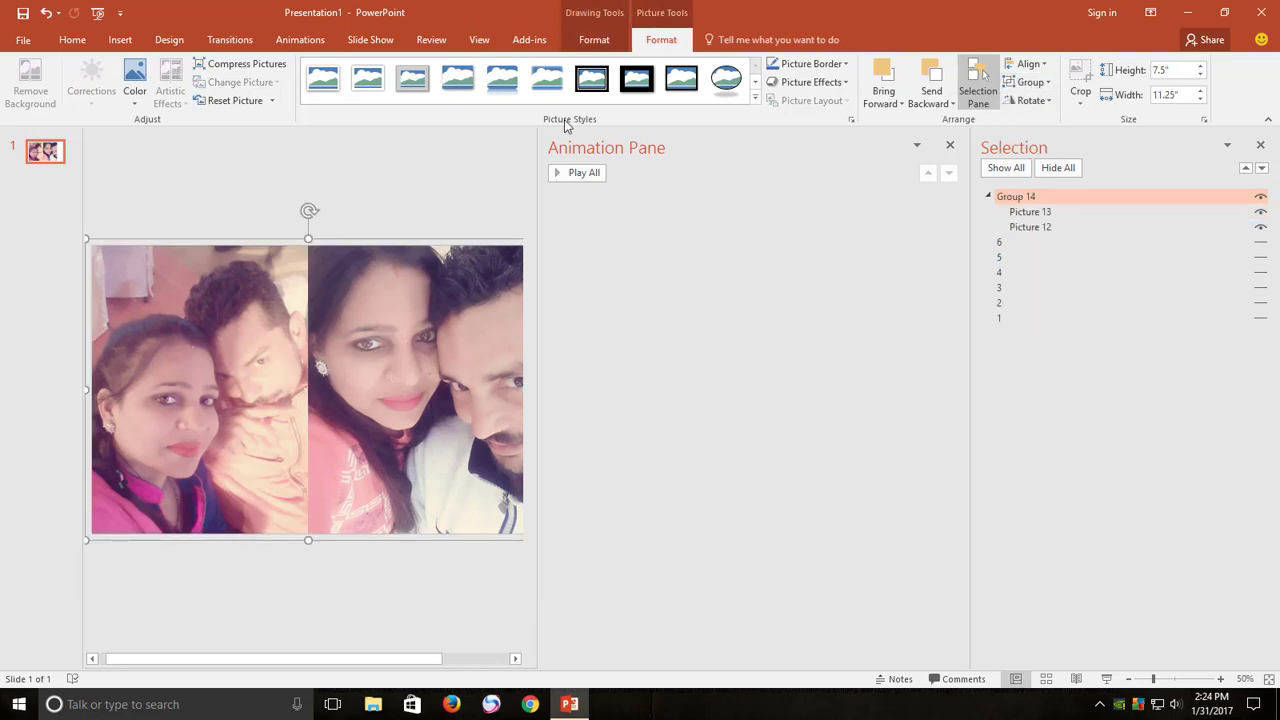
click(300, 40)
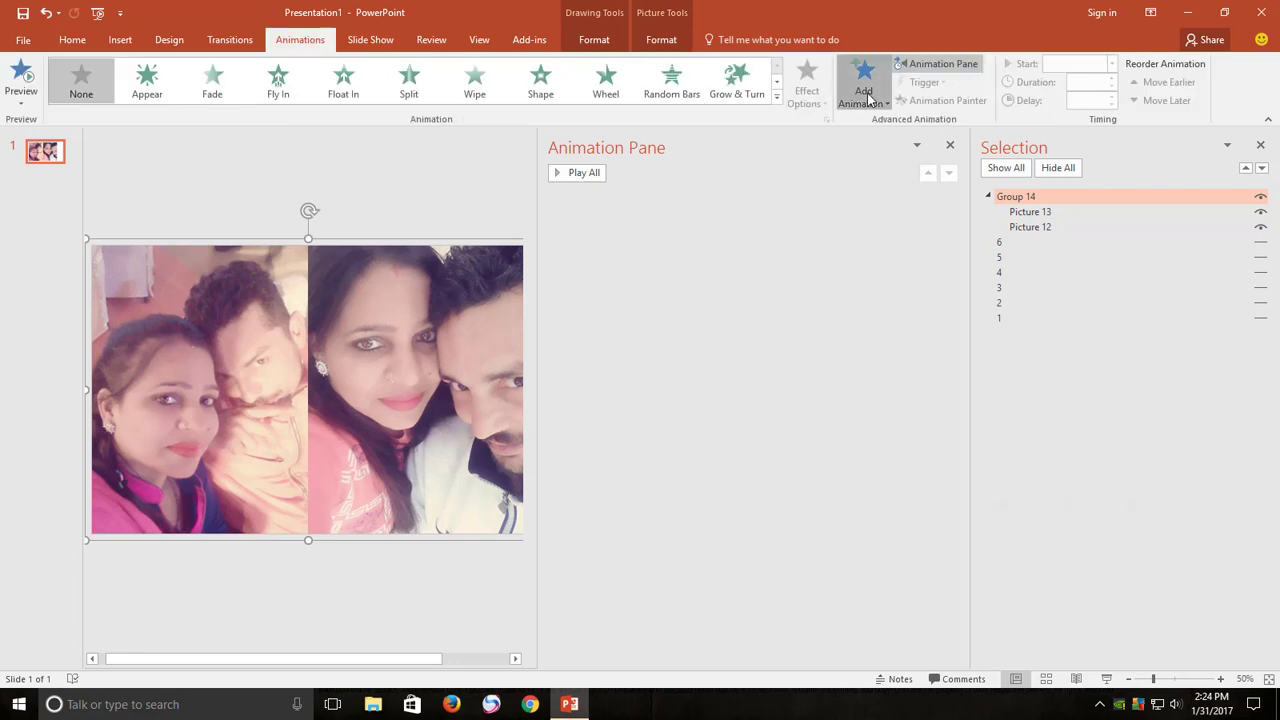
Add a Grow/Shrink emphasis to the photo group, starting With Previous.
click(864, 90)
click(1132, 300)
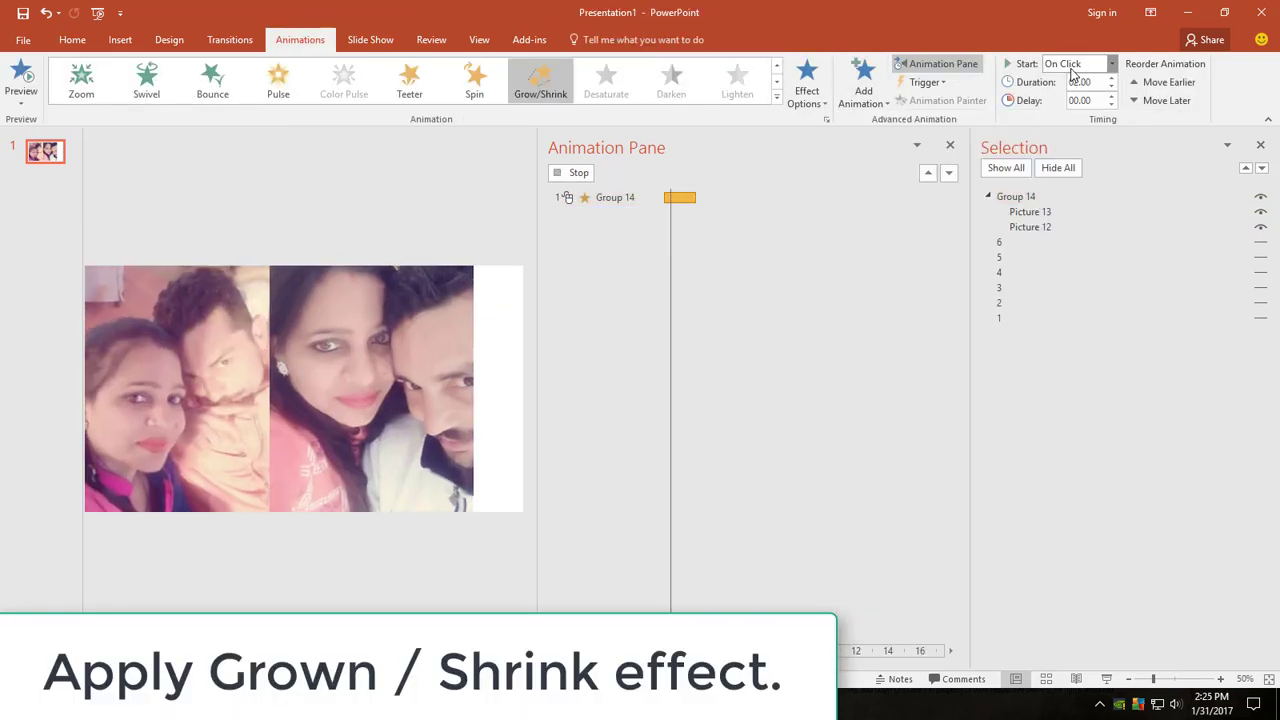
click(1073, 64)
click(1075, 80)
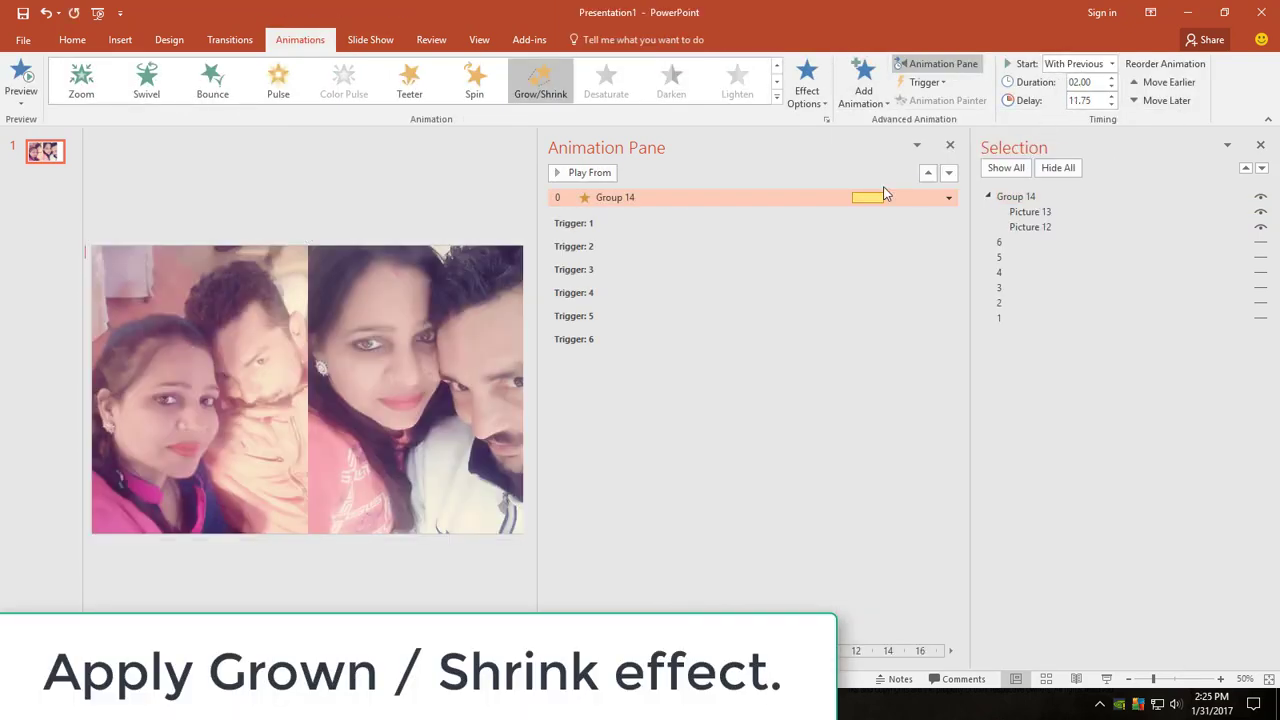
Set the Grow/Shrink size to 120% and the animation duration to 15 seconds.
click(1013, 197)
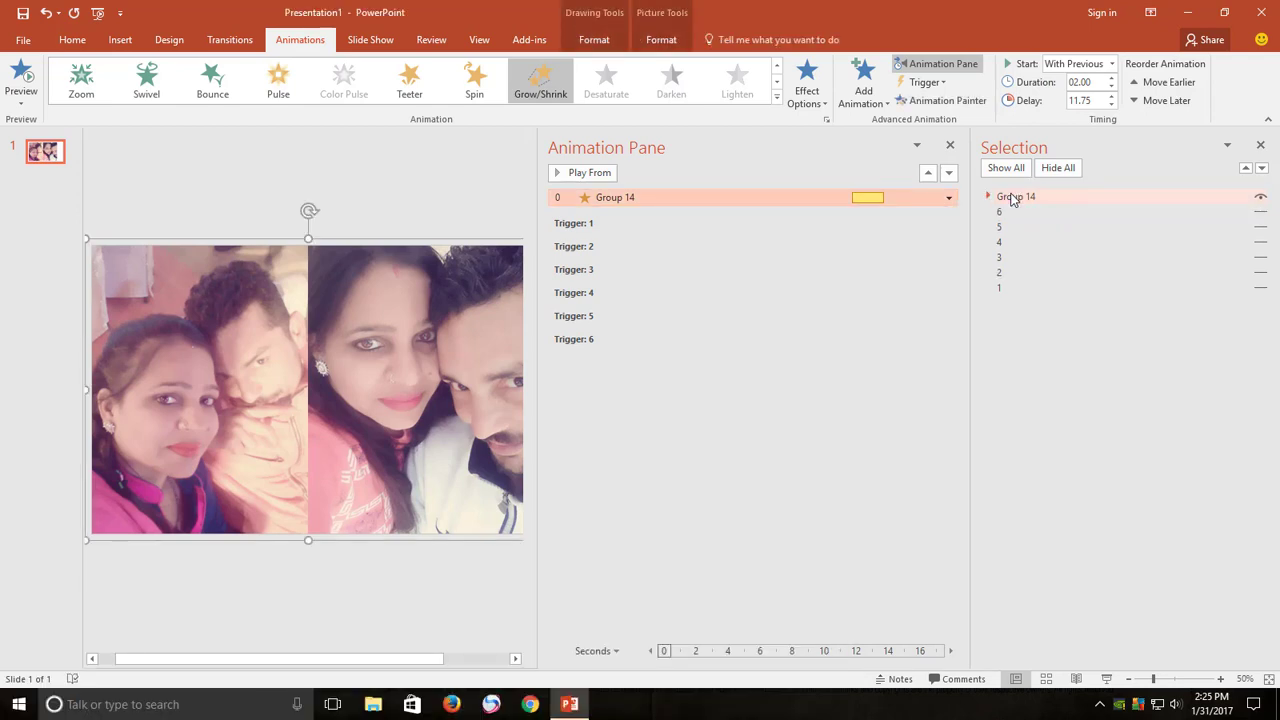
right_click(614, 200)
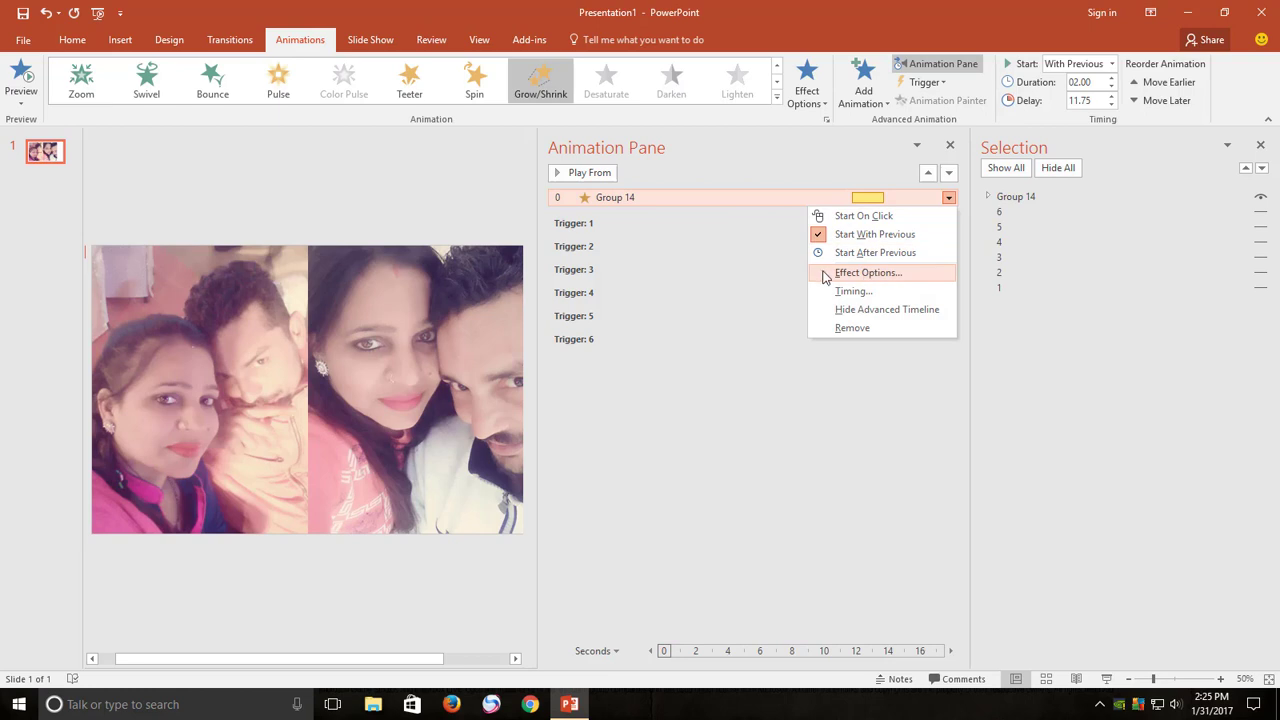
click(867, 273)
click(392, 322)
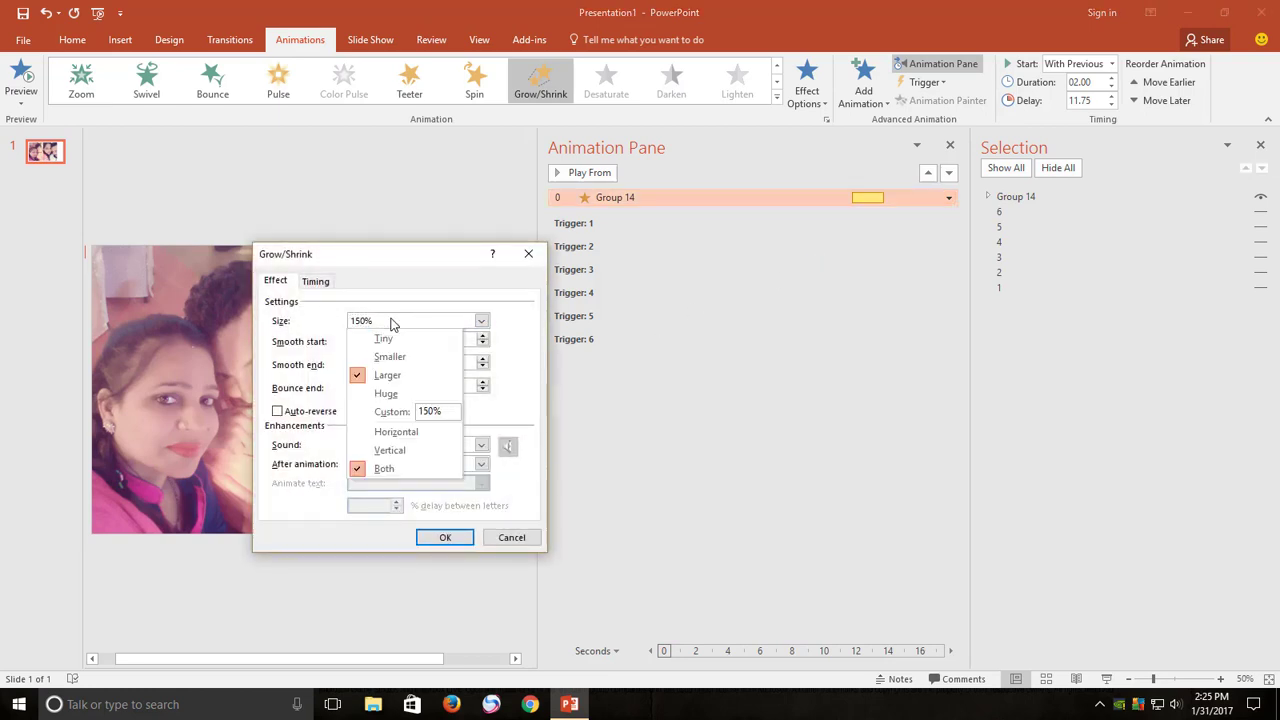
click(425, 410)
text(120)
key(Return)
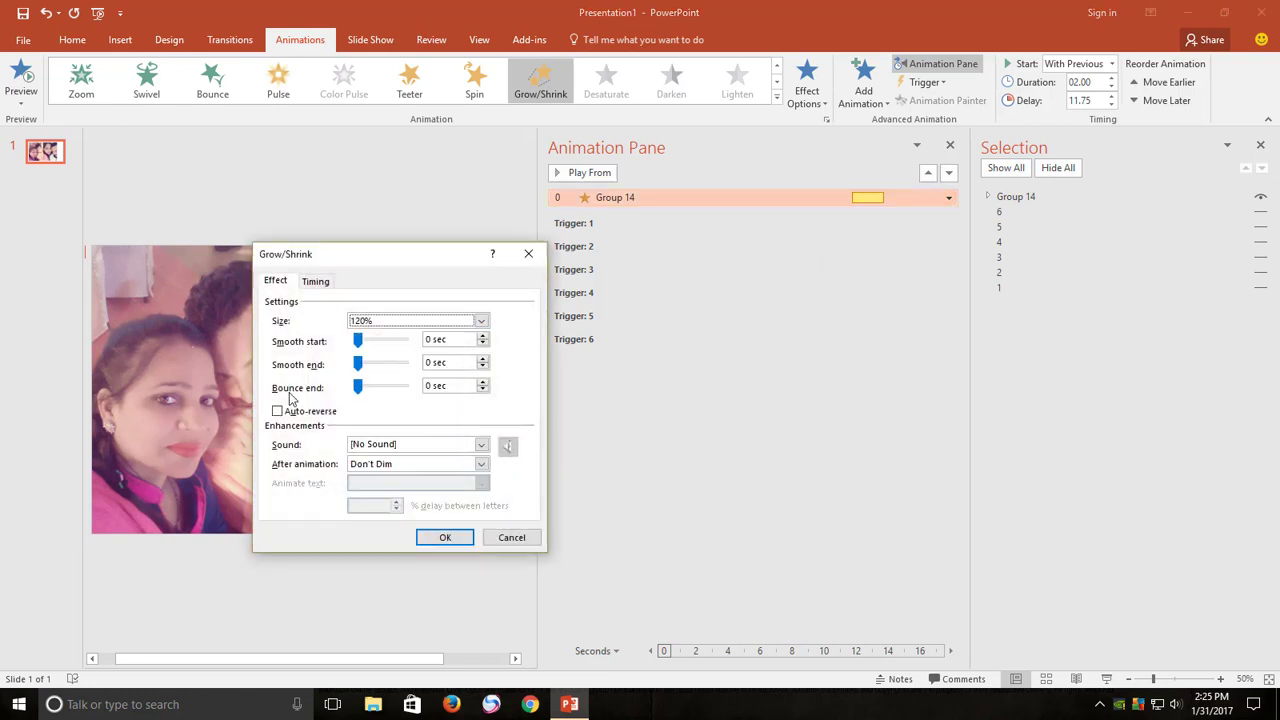
key(Return)
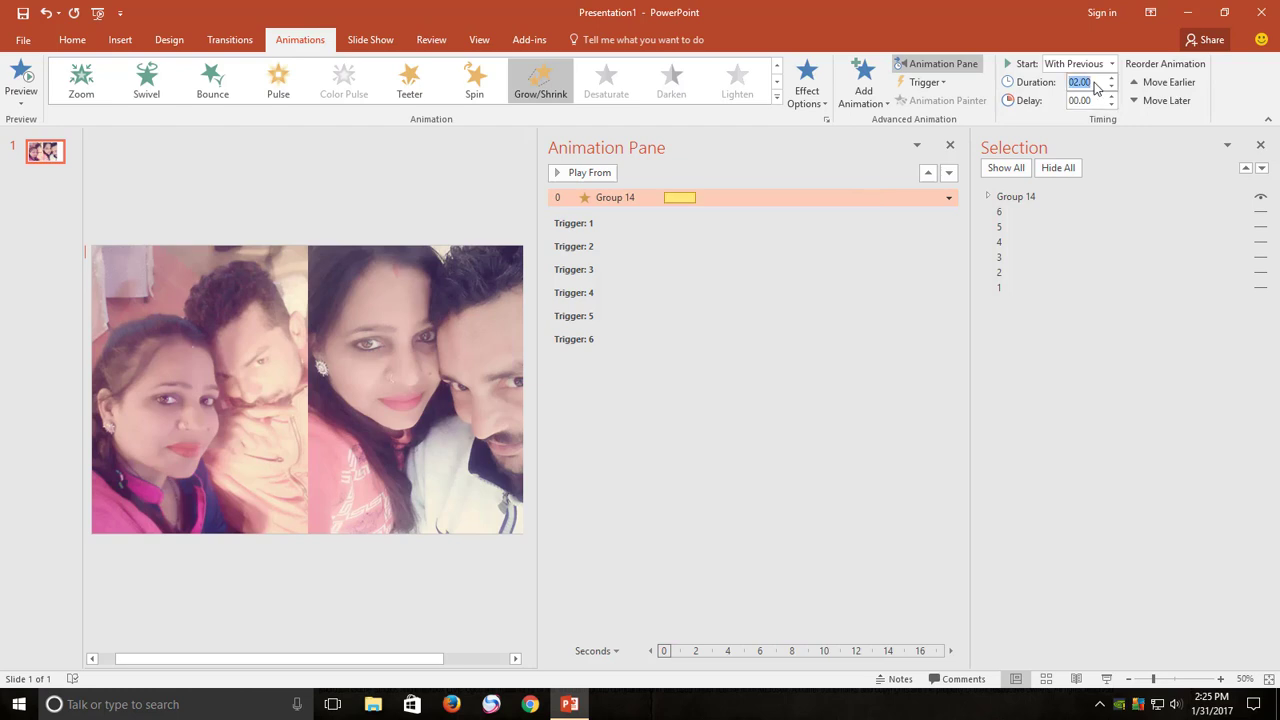
text(15)
key(Return)
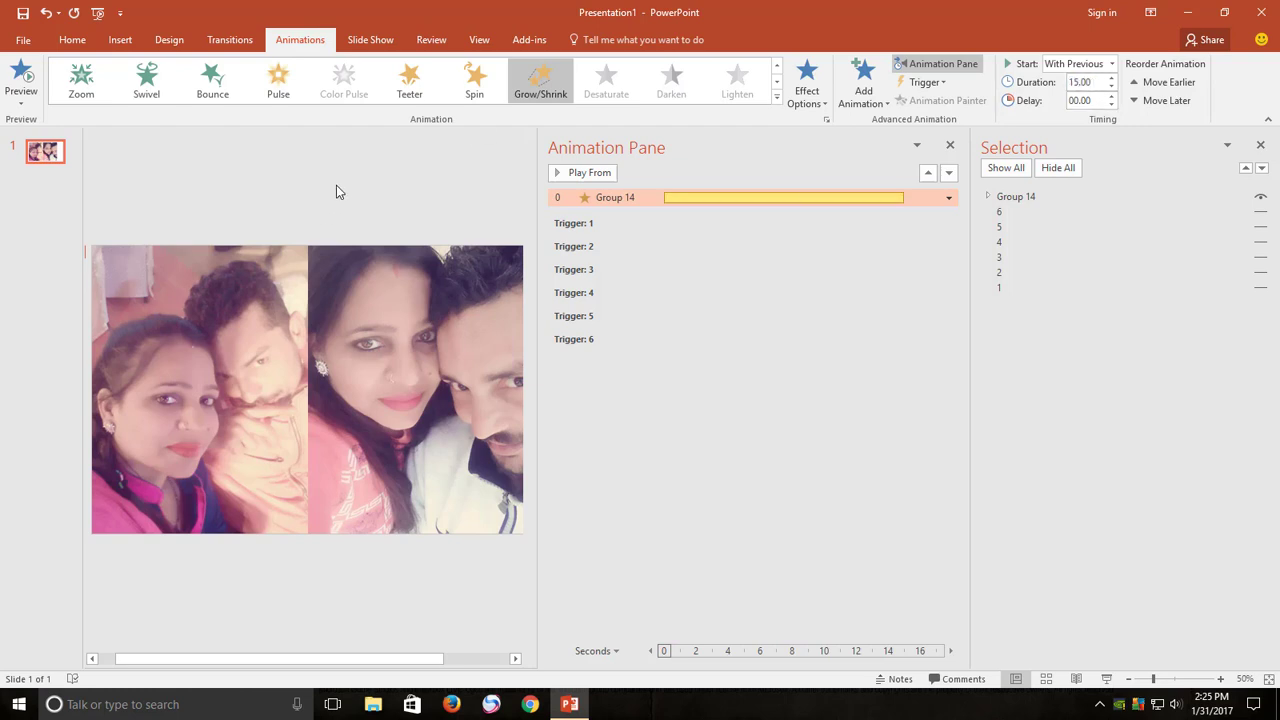
Preview the animations and drag the photo group's corner to enlarge it.
click(336, 185)
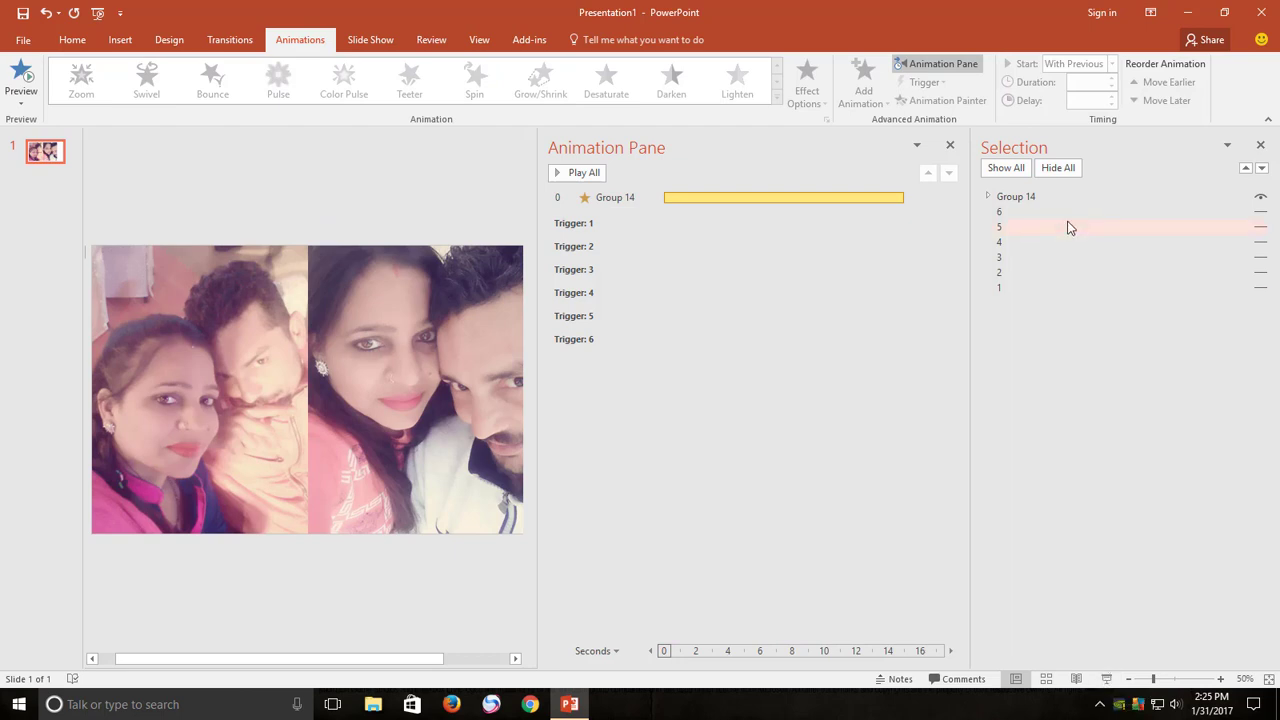
click(590, 175)
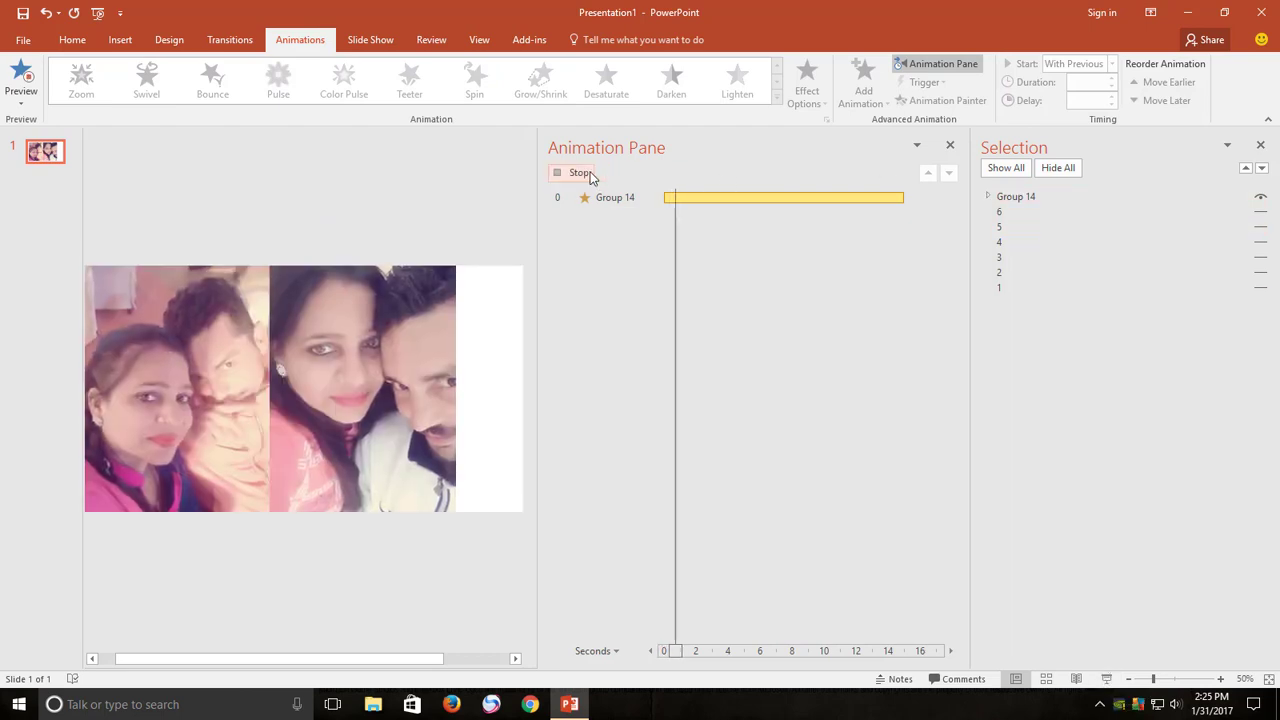
click(588, 175)
ctrl+scroll(440, 480, down, 1)
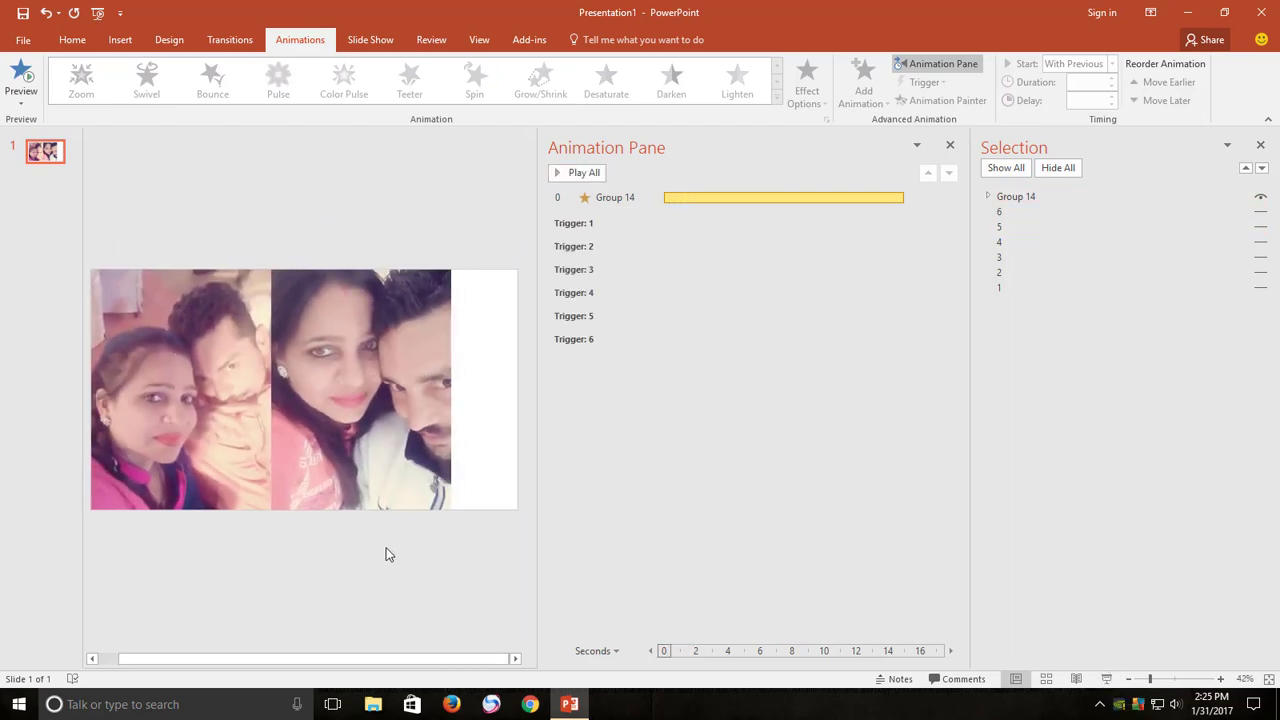
click(396, 472)
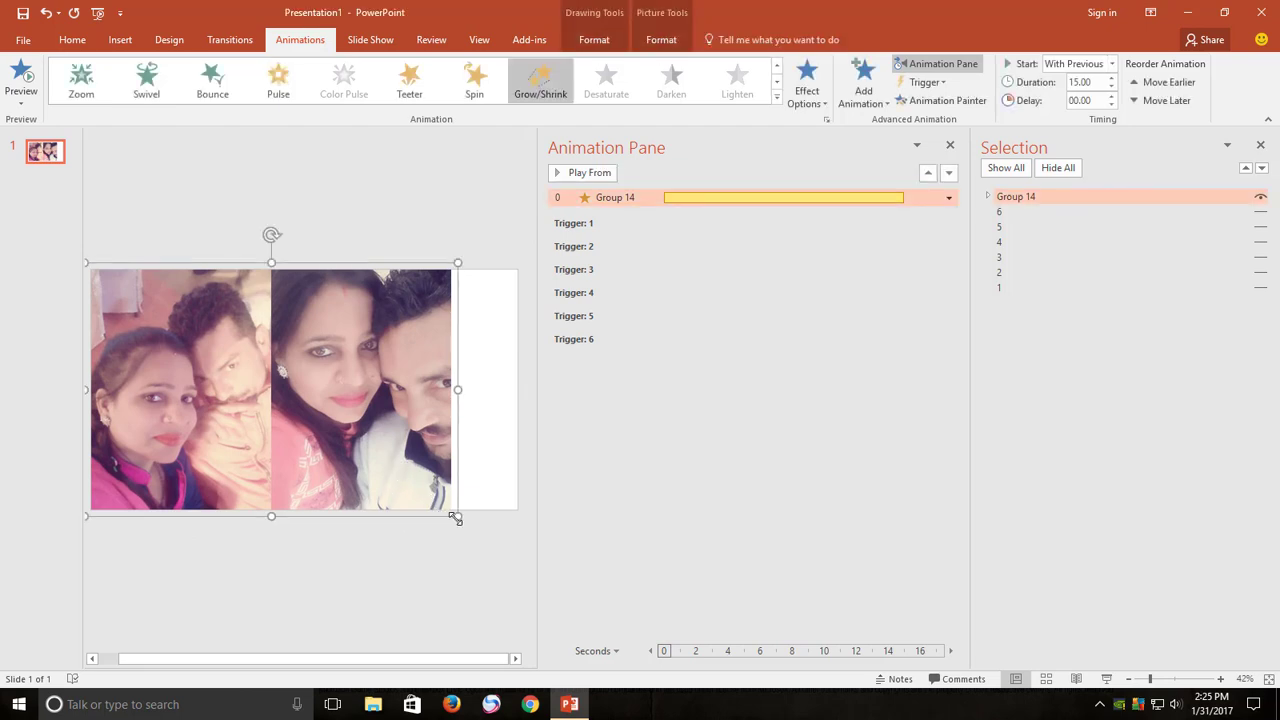
drag(455, 517, 512, 547)
Preview the slide's animations and unhide all objects with Show All.
click(444, 581)
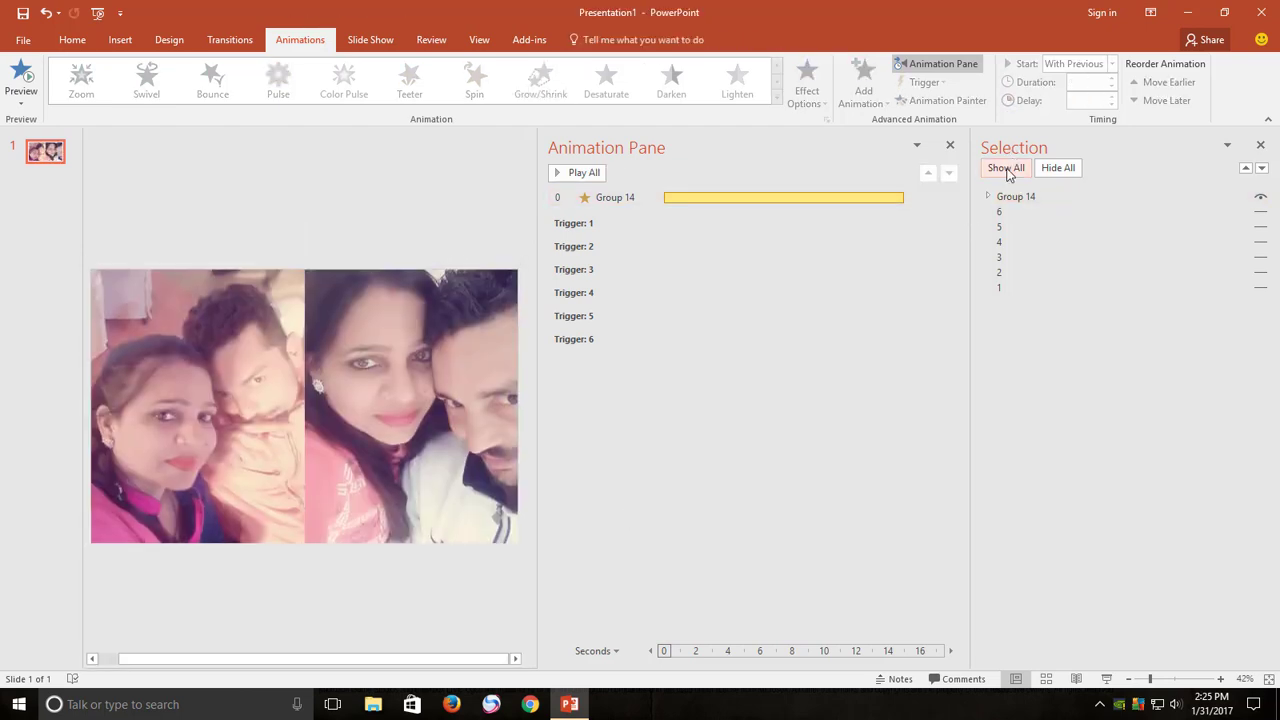
click(586, 172)
click(1018, 170)
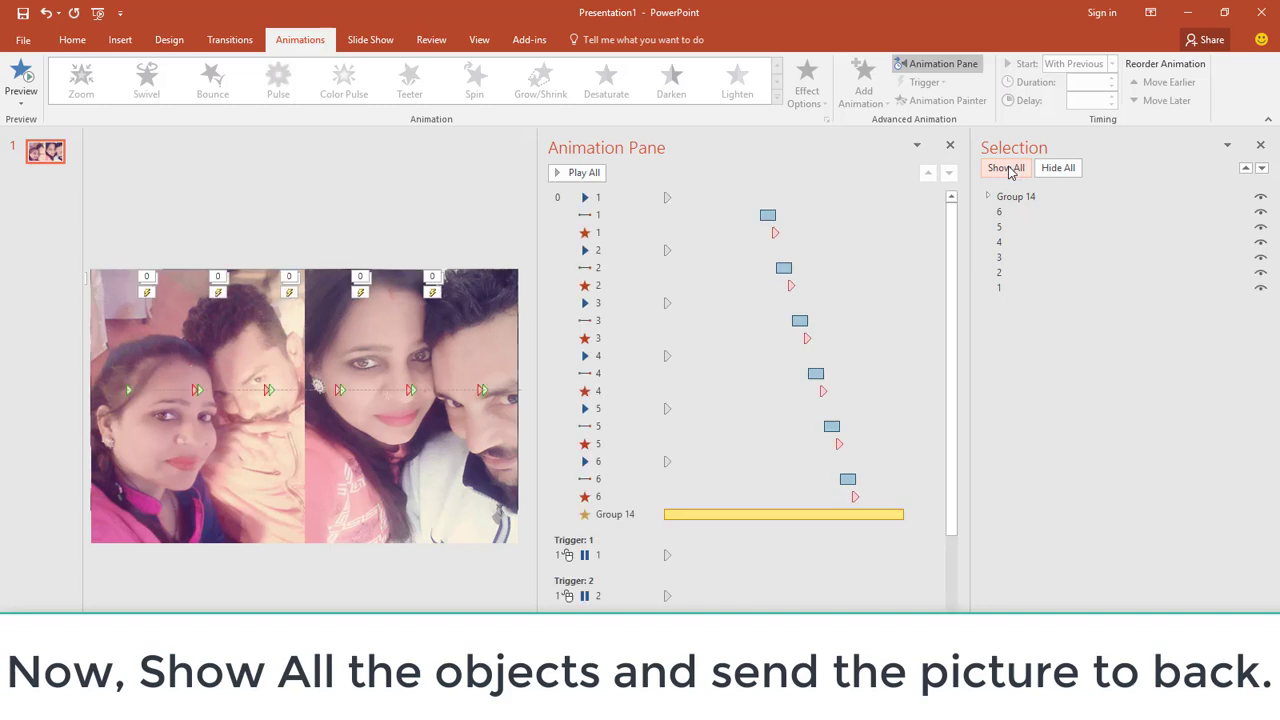
Send the couple photo group to the back and close the Selection Pane.
click(404, 466)
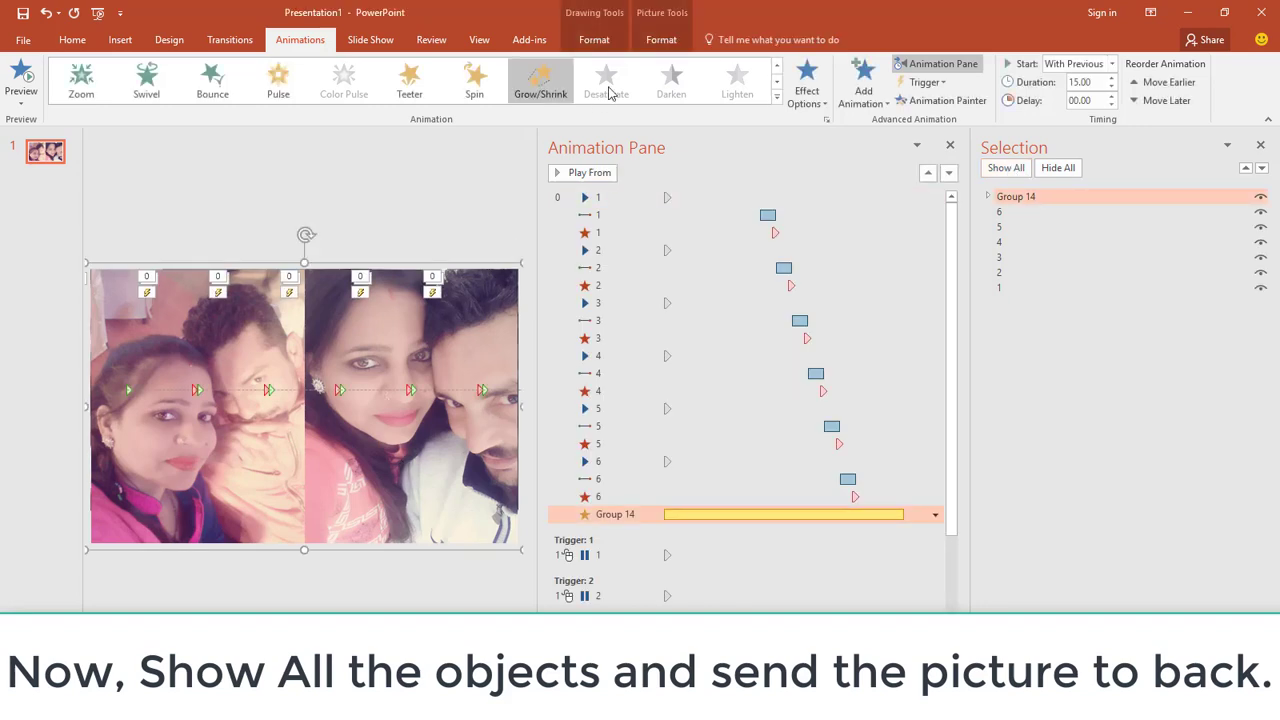
click(661, 42)
click(953, 103)
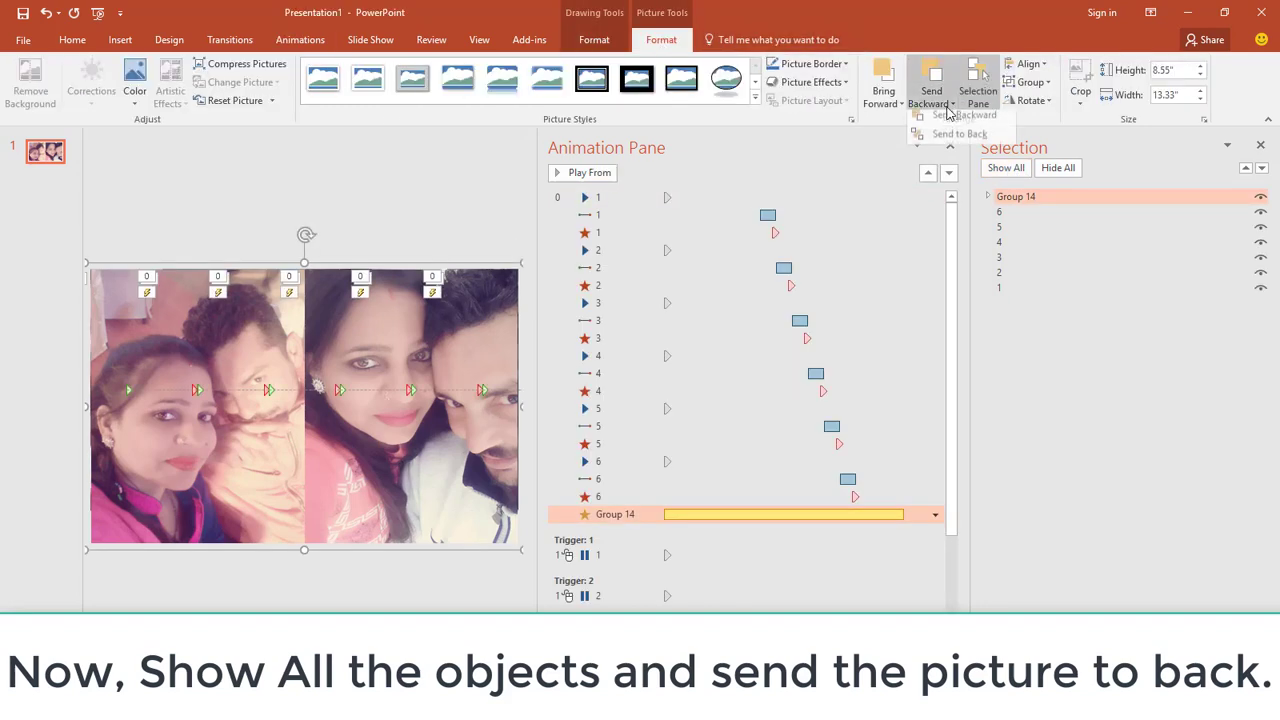
click(945, 148)
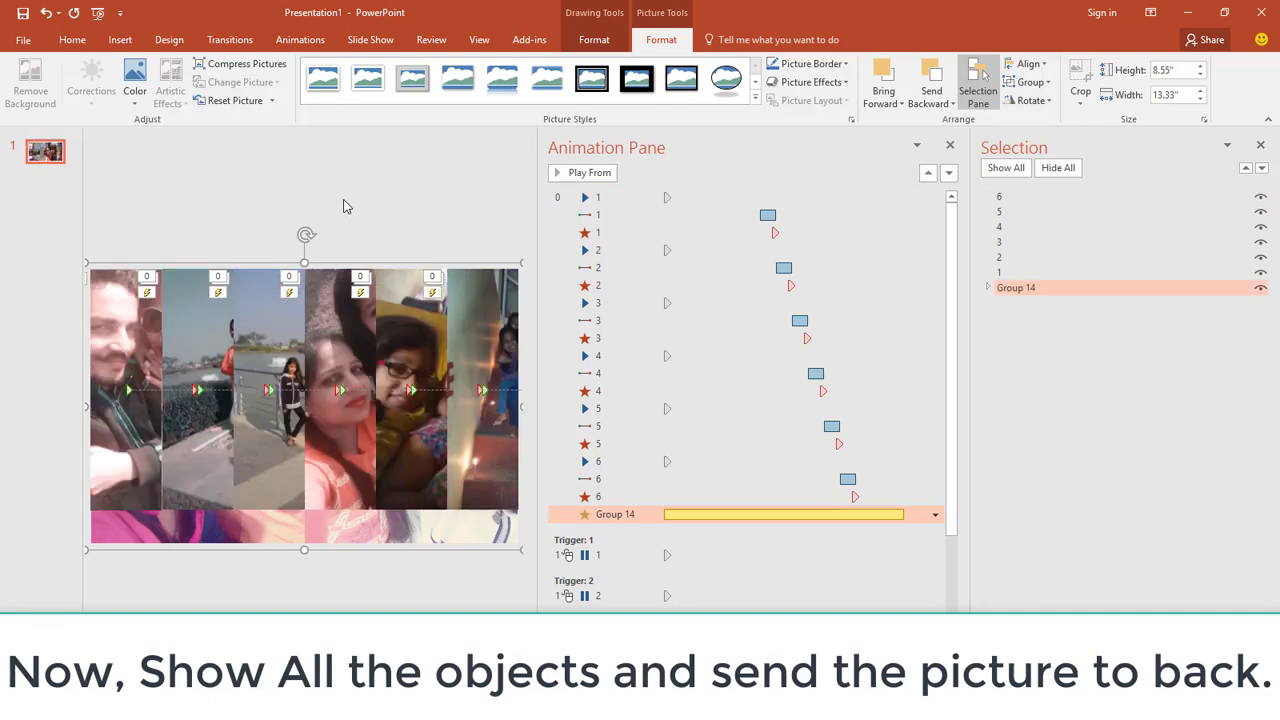
click(348, 206)
click(1261, 146)
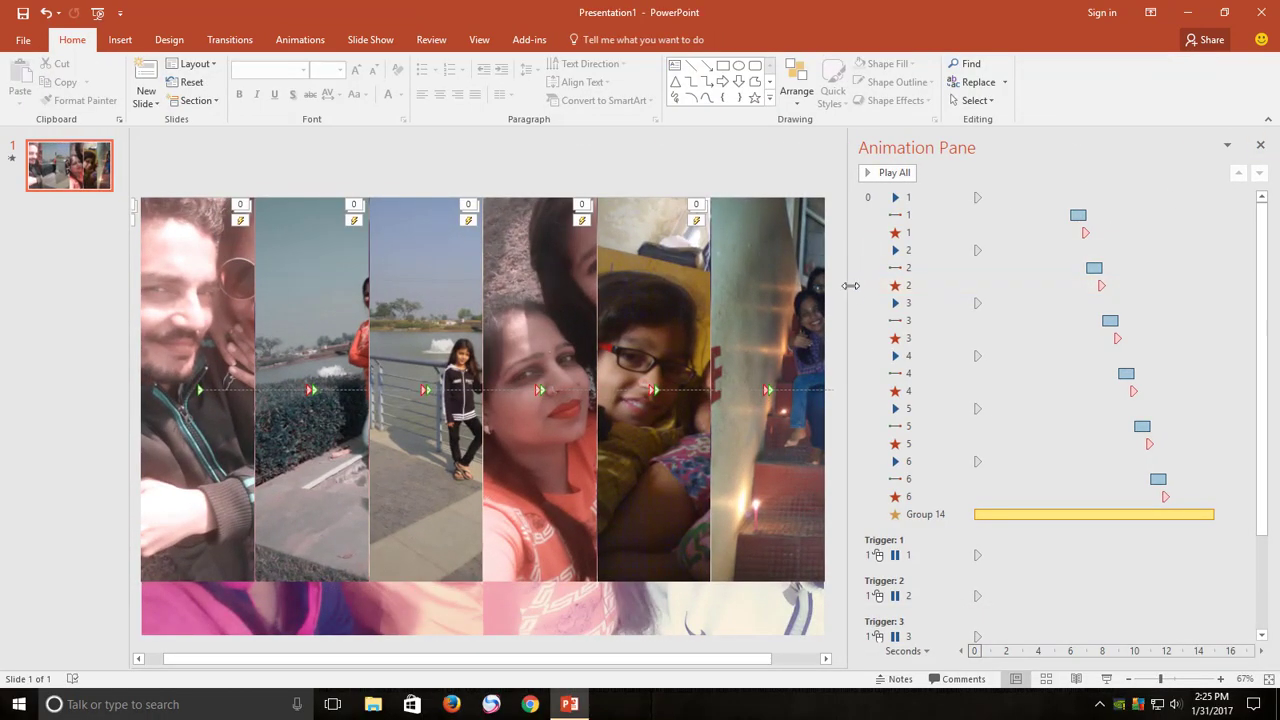
drag(850, 286, 963, 286)
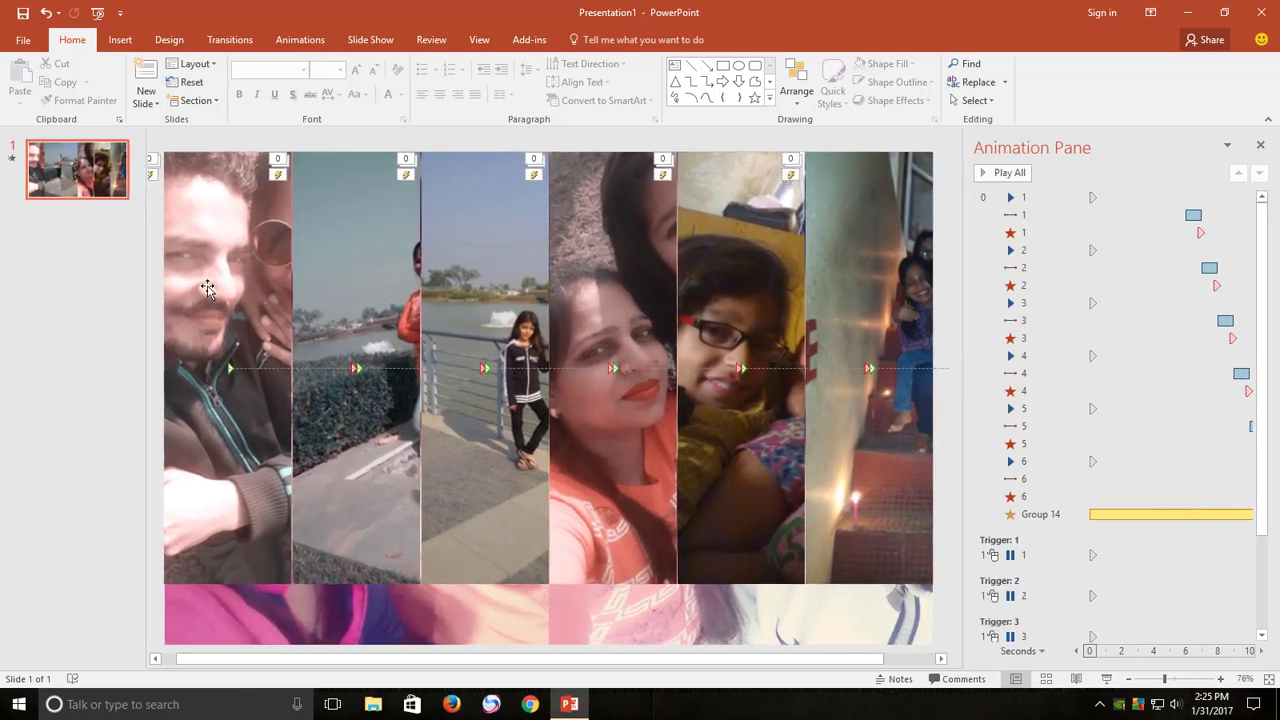
click(207, 288)
Give the first two video strips a white 1½ pt video border.
click(587, 41)
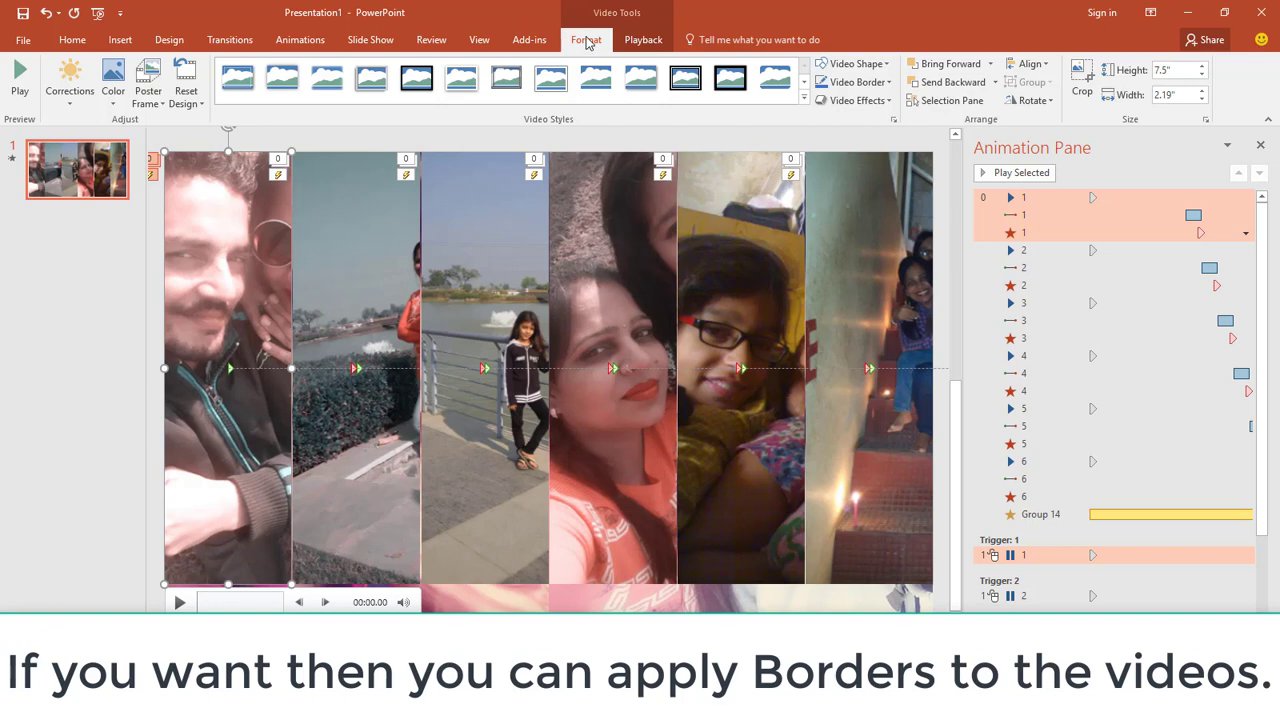
click(848, 83)
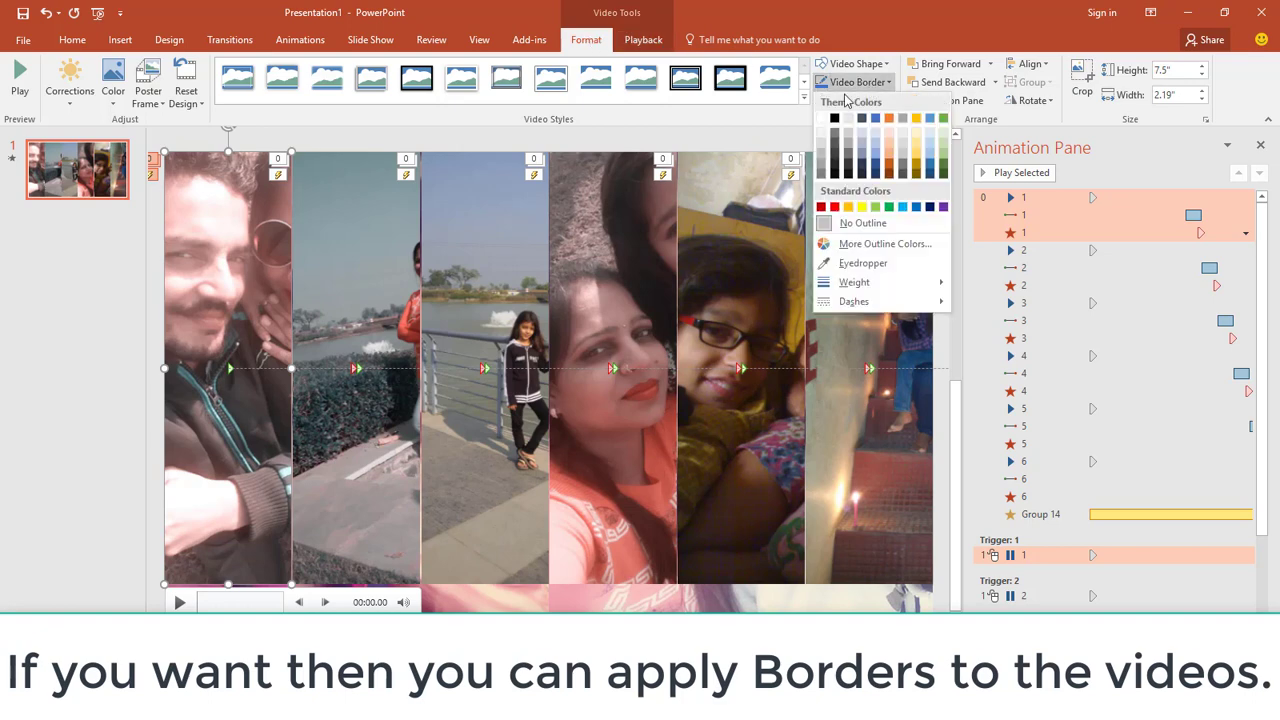
click(821, 122)
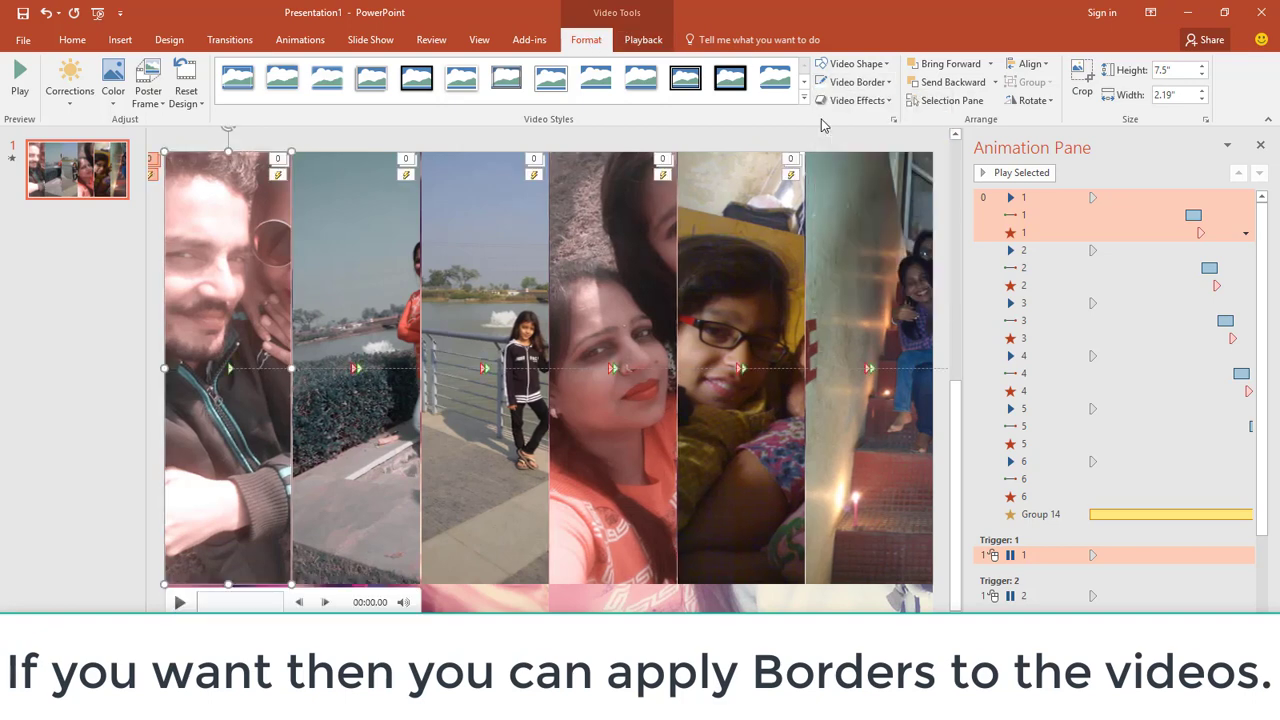
click(850, 82)
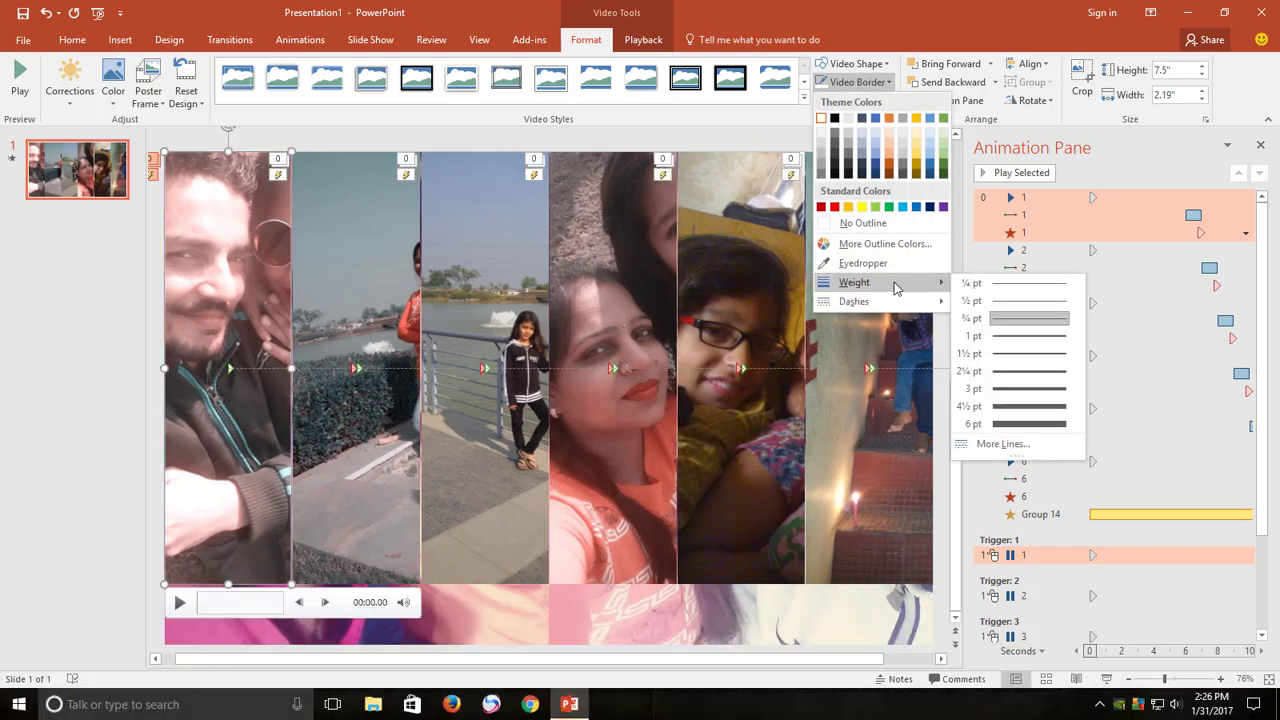
mouse_move(855, 282)
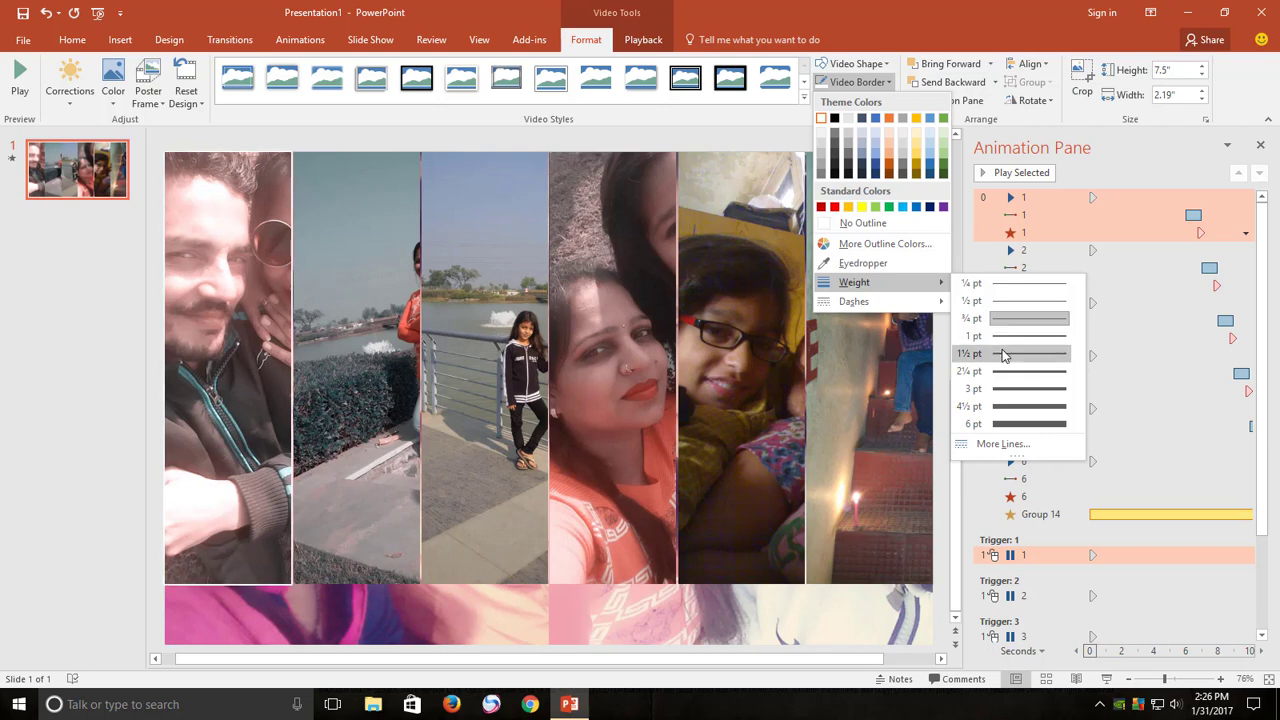
click(320, 278)
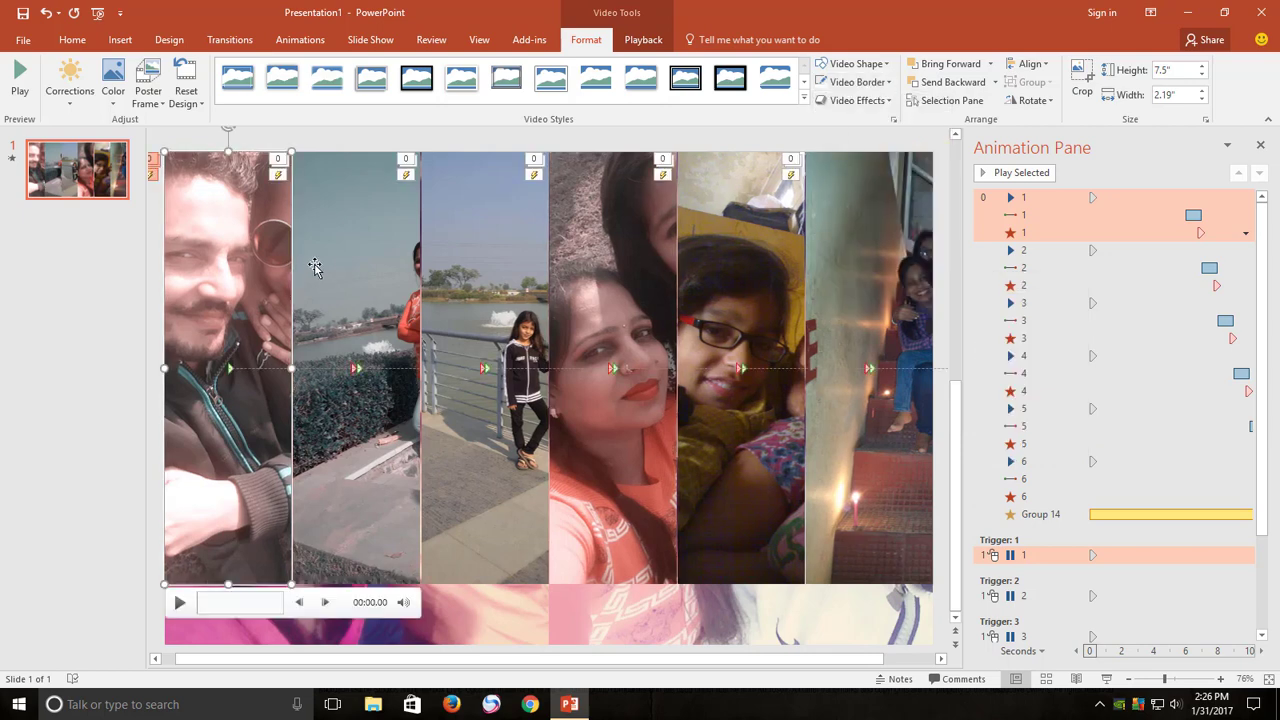
click(852, 82)
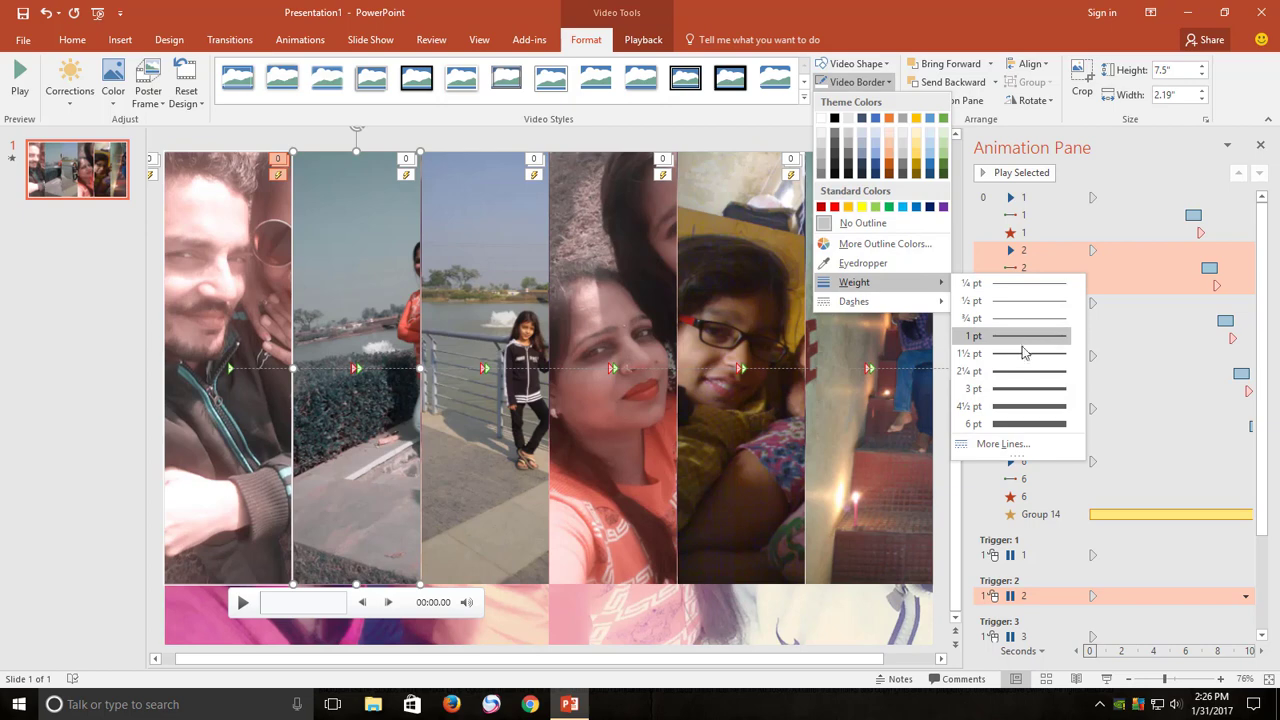
mouse_move(855, 282)
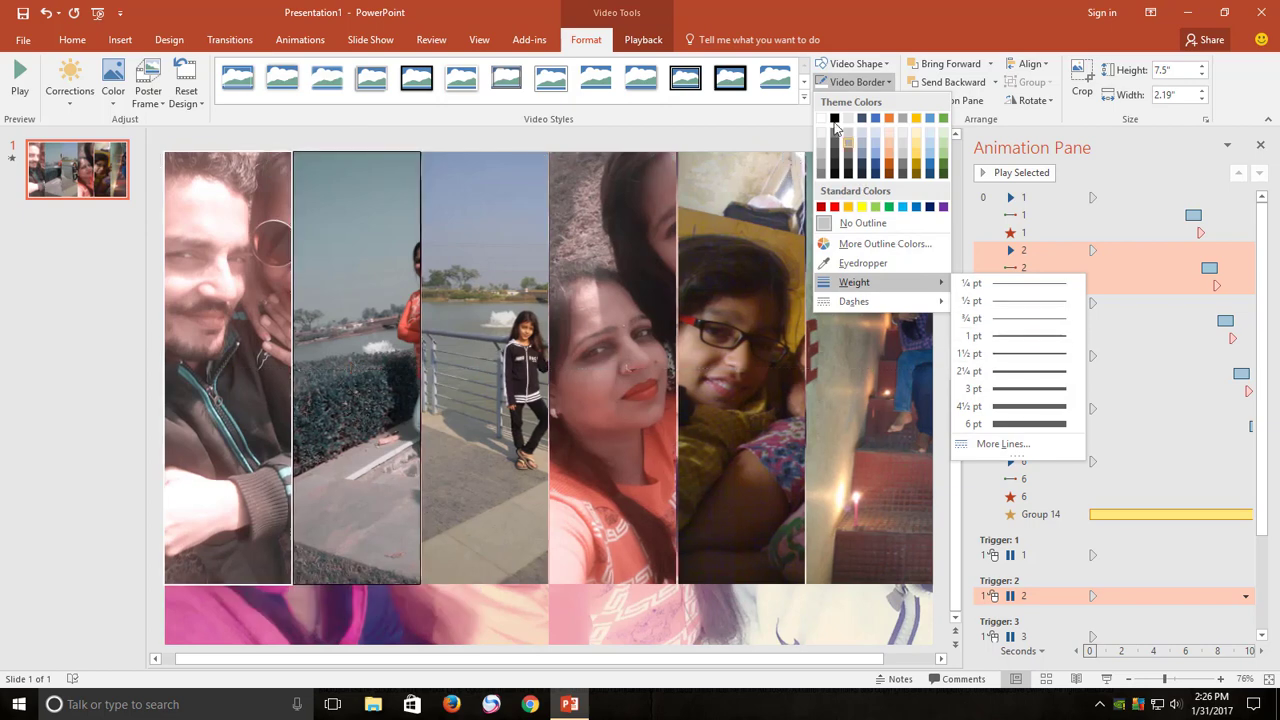
click(1022, 355)
click(857, 84)
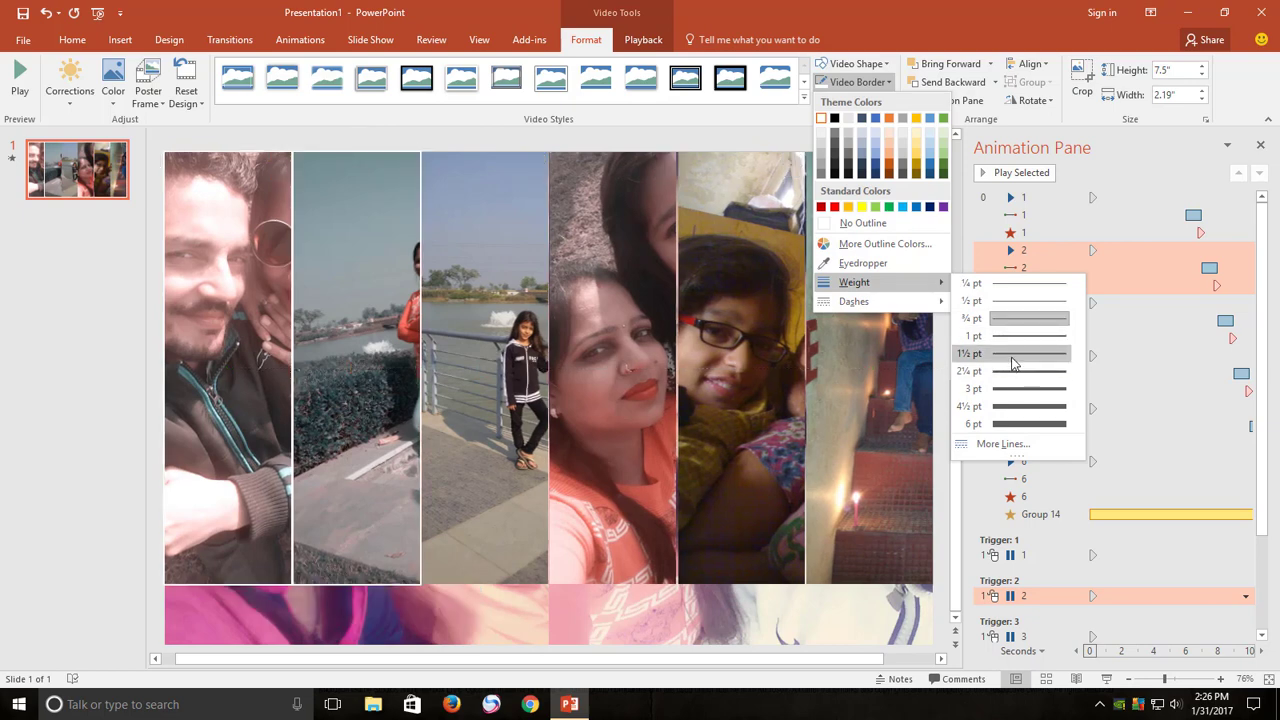
click(1012, 358)
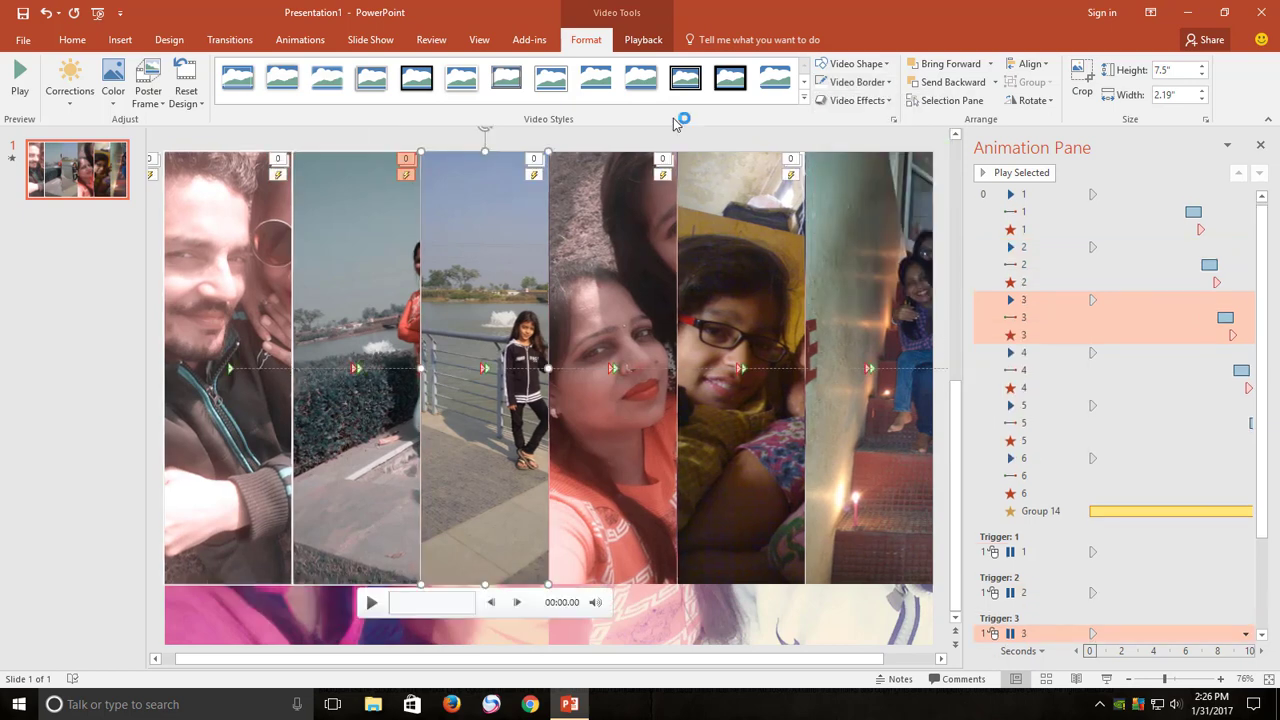
Apply the same 1½ pt border to the third through sixth video strips.
click(852, 82)
mouse_move(854, 282)
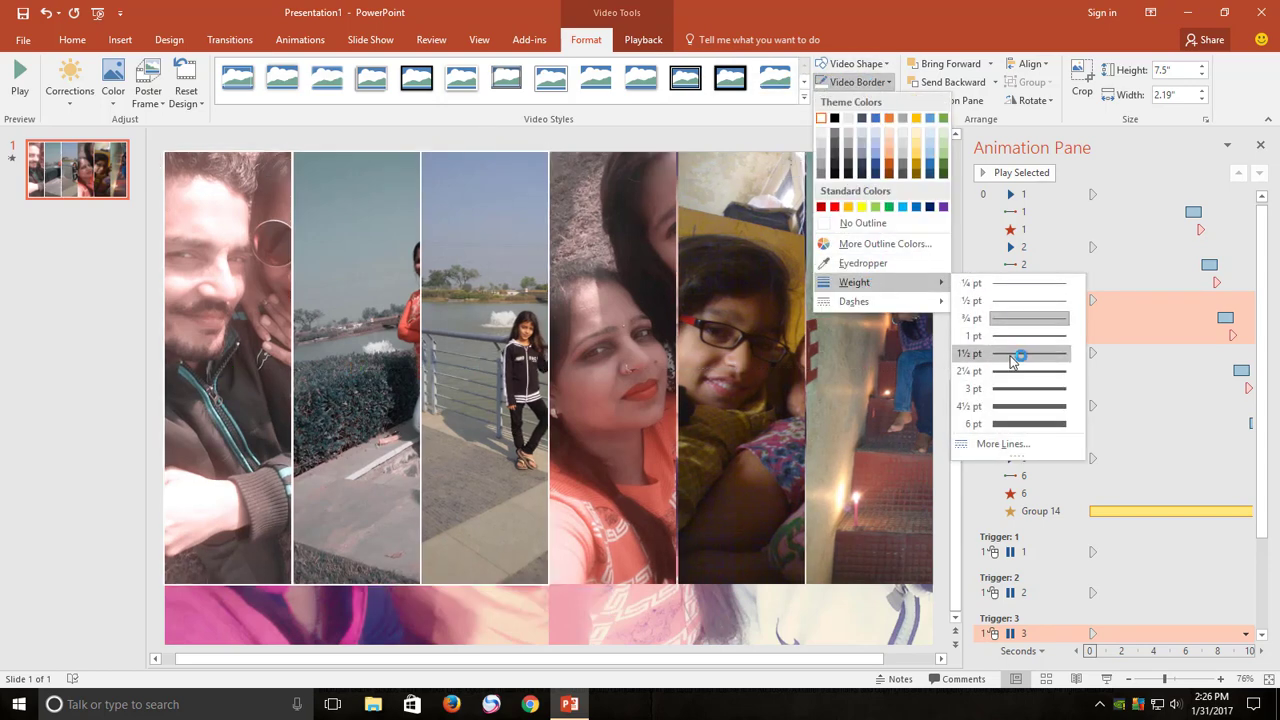
click(1012, 358)
key(Tab)
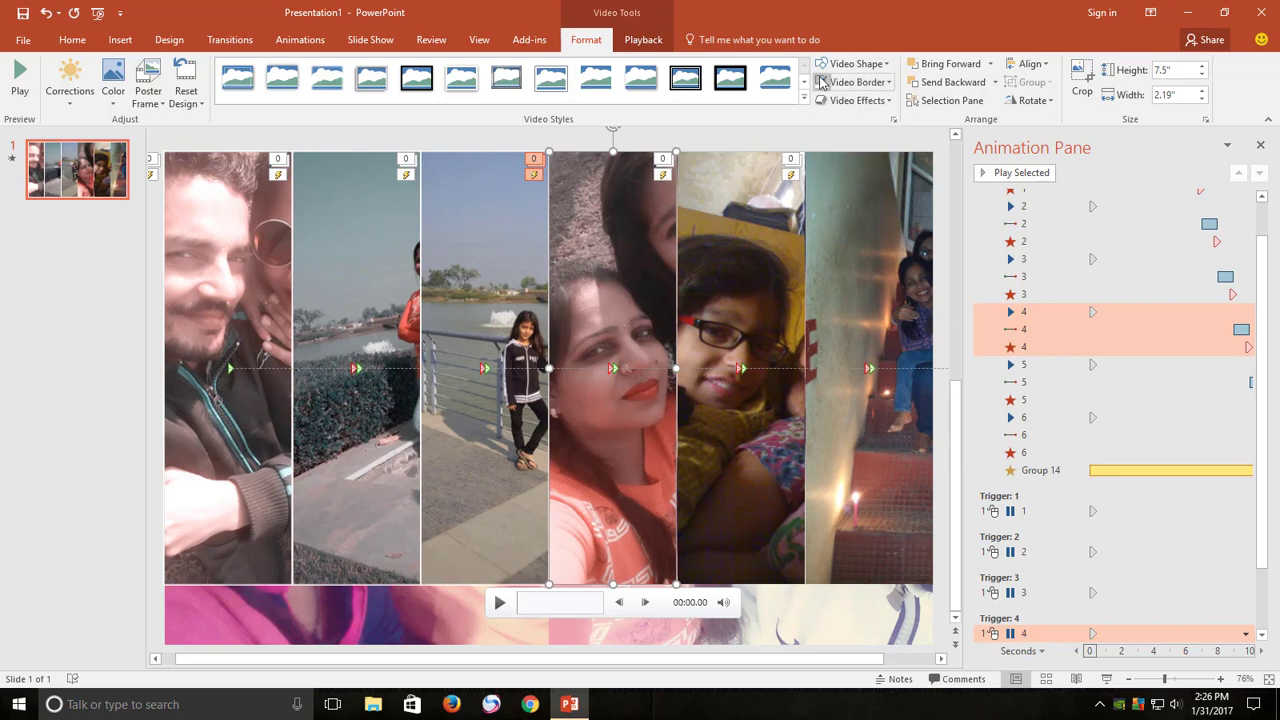
click(820, 82)
mouse_move(855, 282)
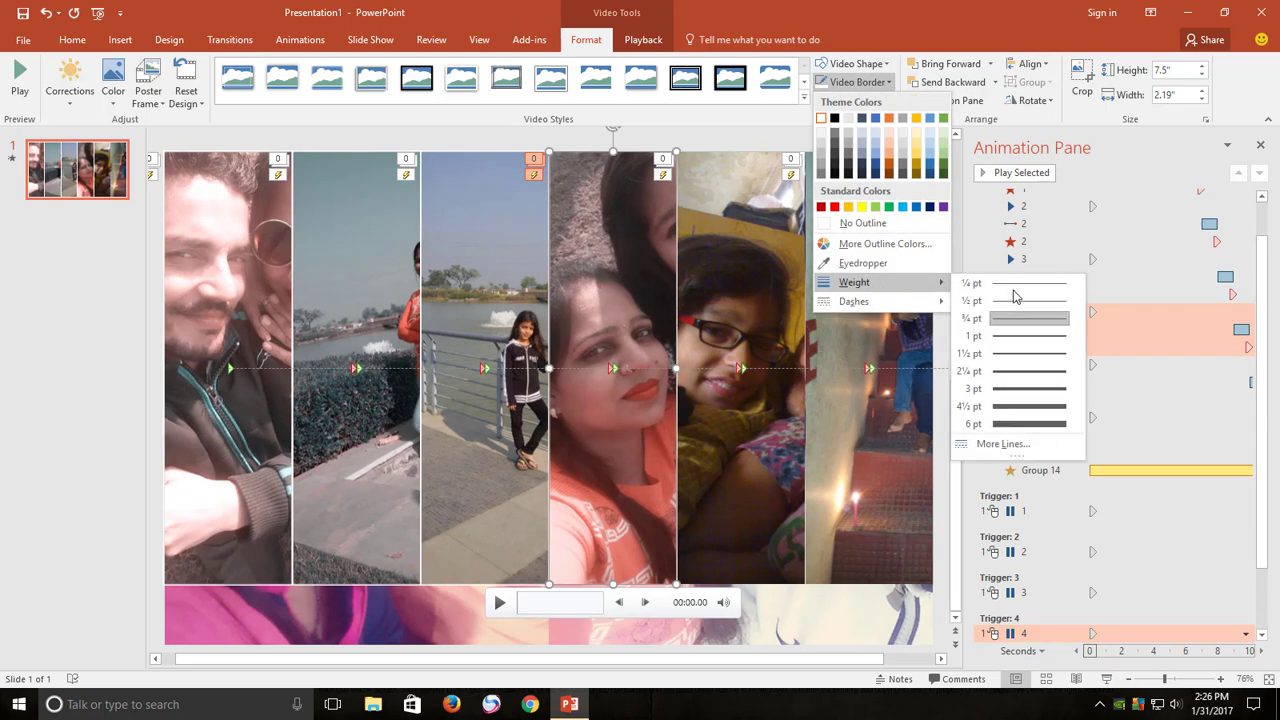
click(1012, 358)
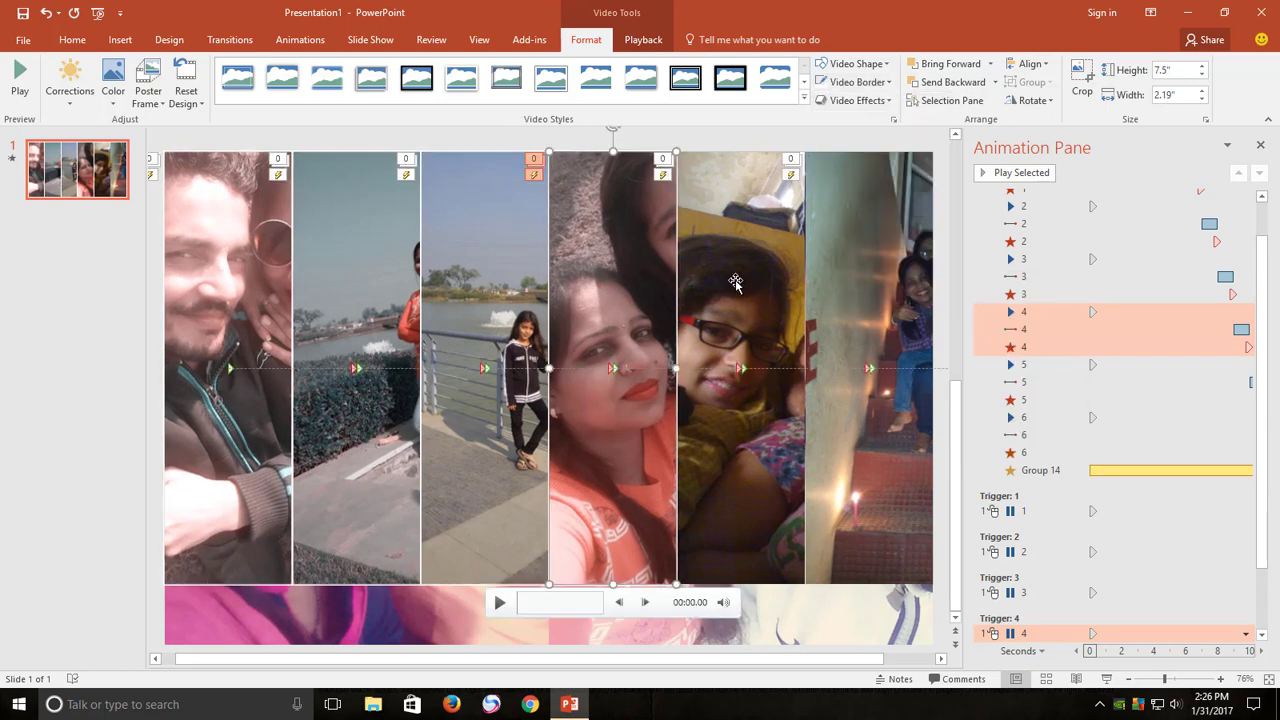
key(Tab)
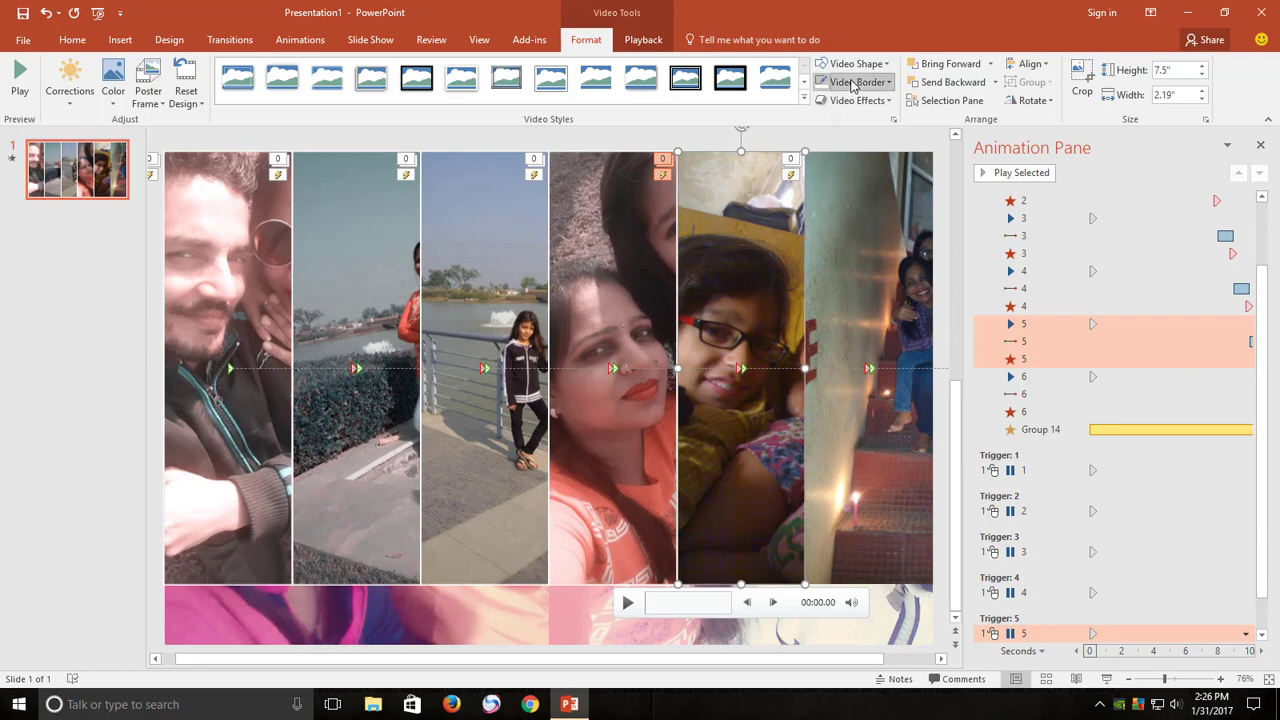
click(840, 84)
mouse_move(866, 282)
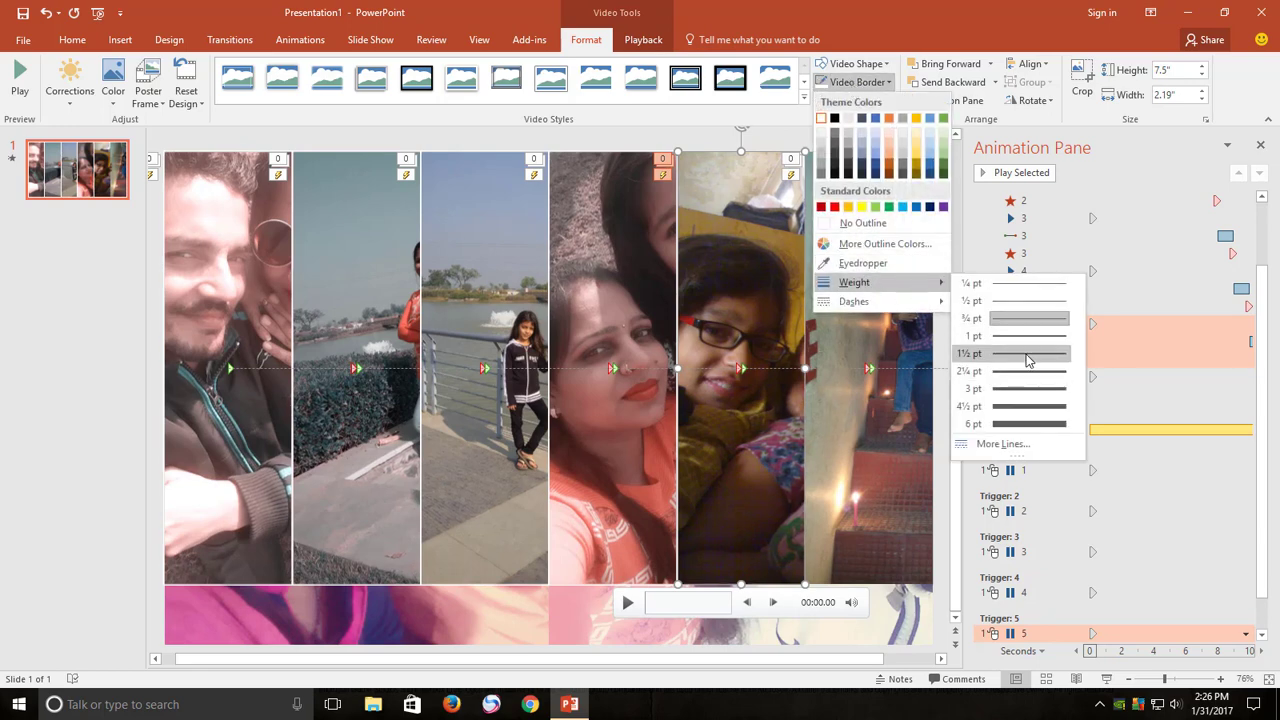
click(1029, 358)
key(Tab)
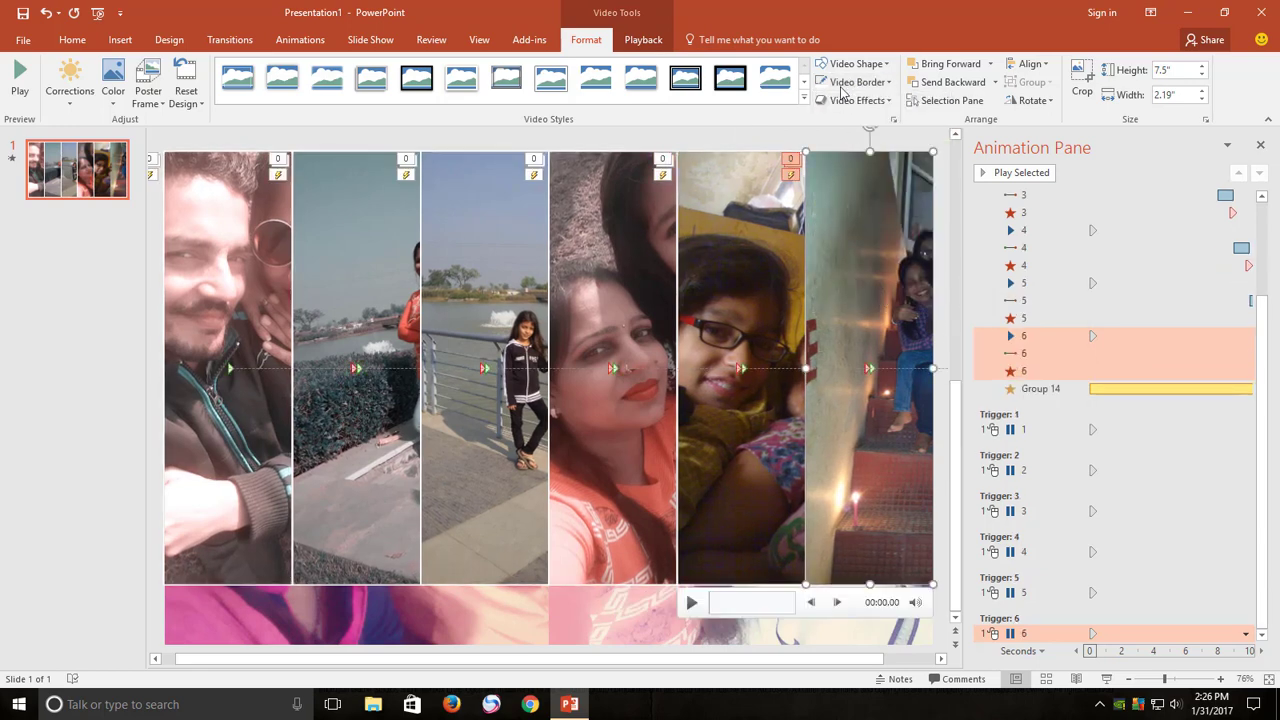
click(866, 84)
mouse_move(855, 282)
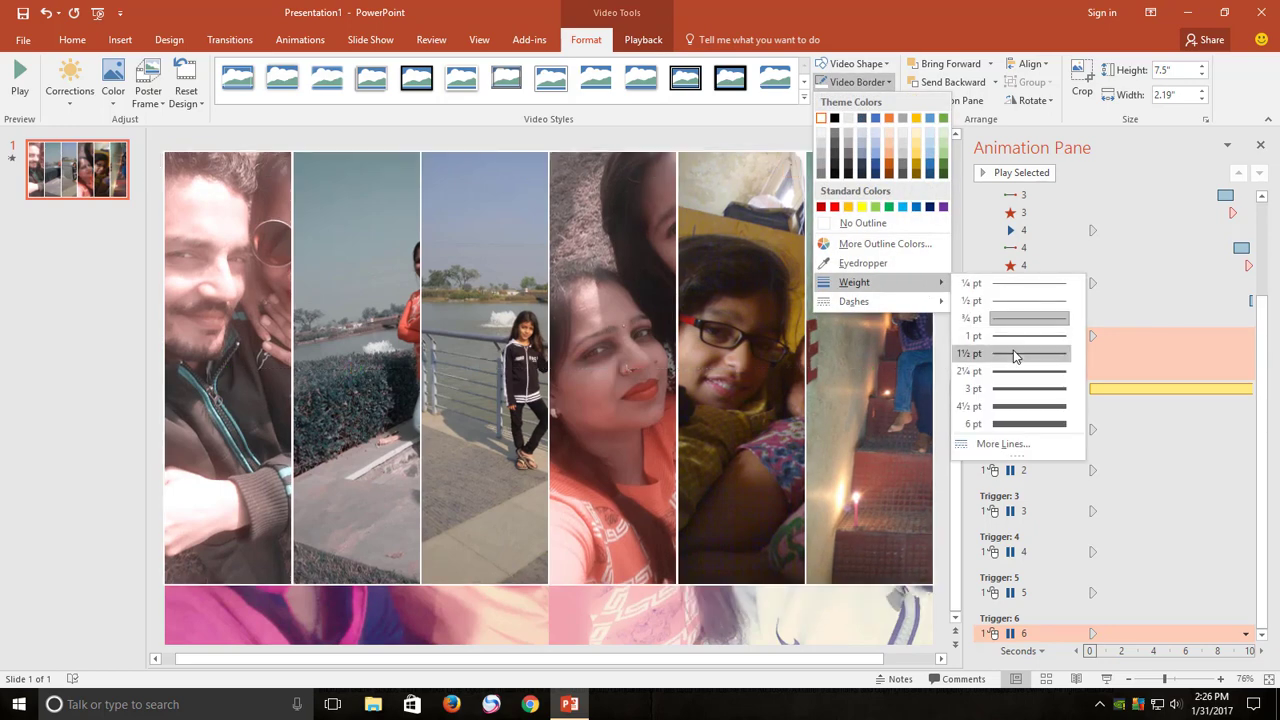
click(1015, 355)
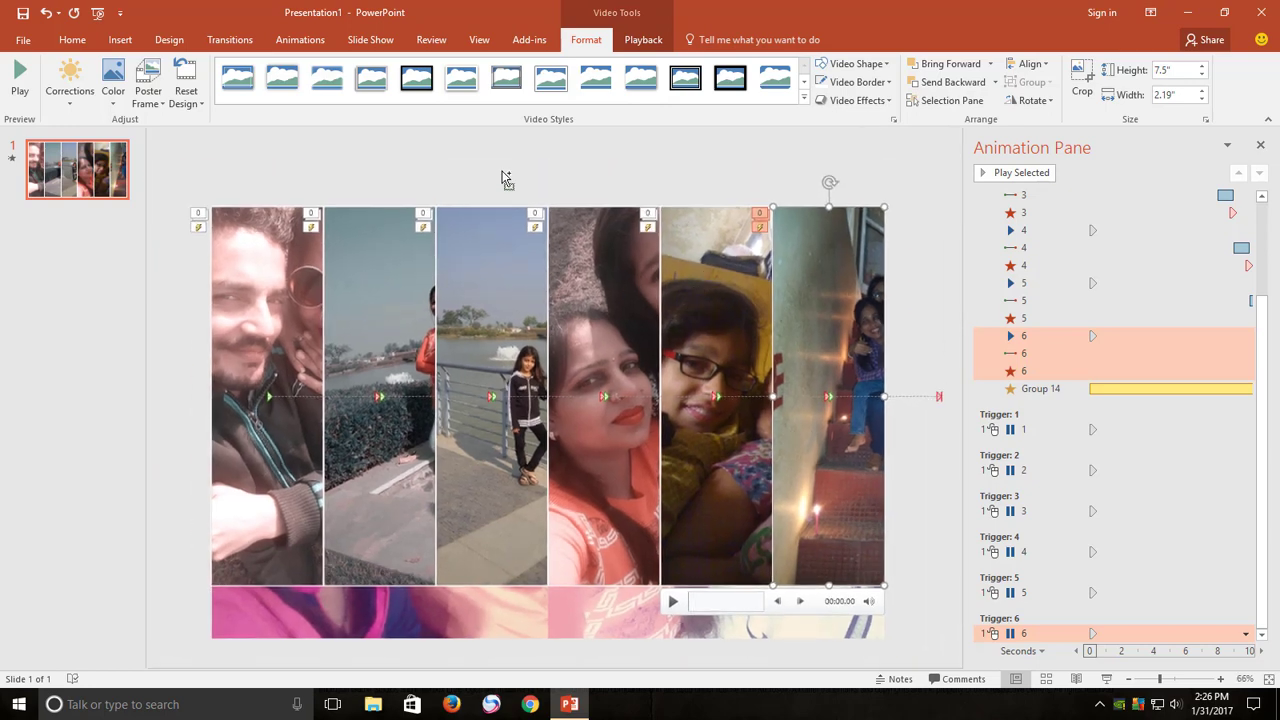
click(504, 175)
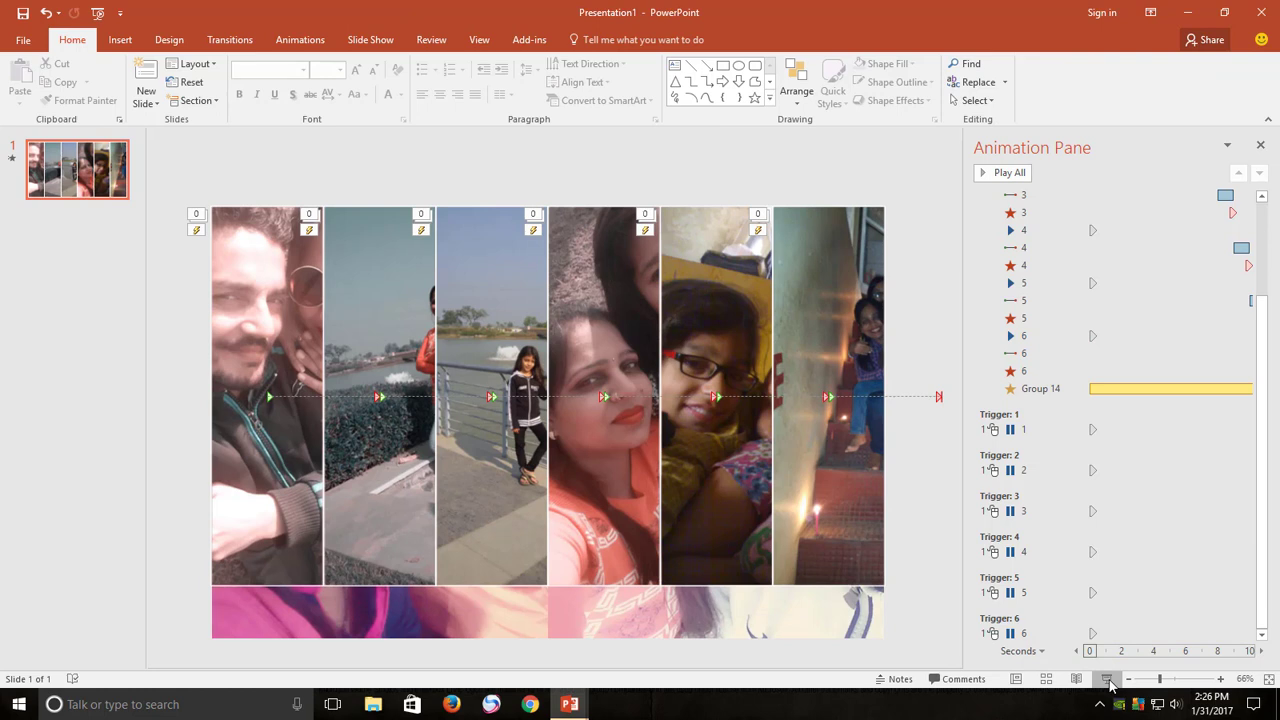
Play the full-screen slide show of the bordered strips and exit when it ends.
click(1107, 679)
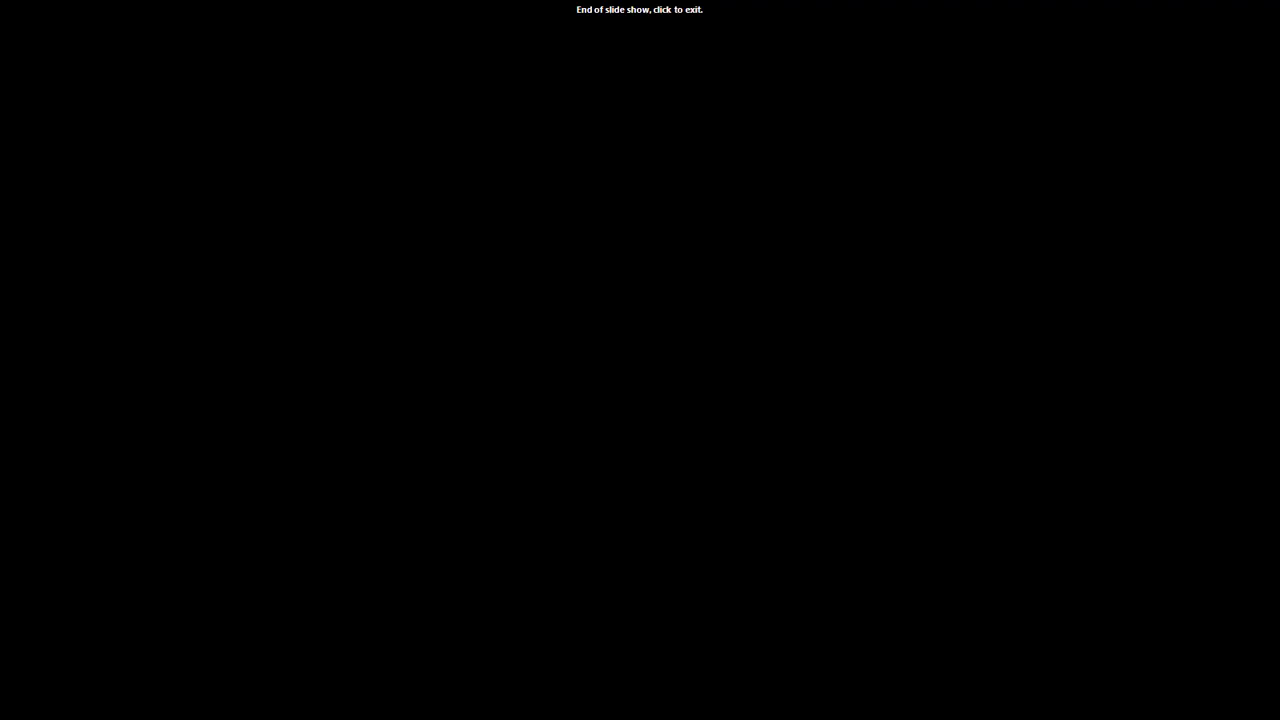
click(938, 225)
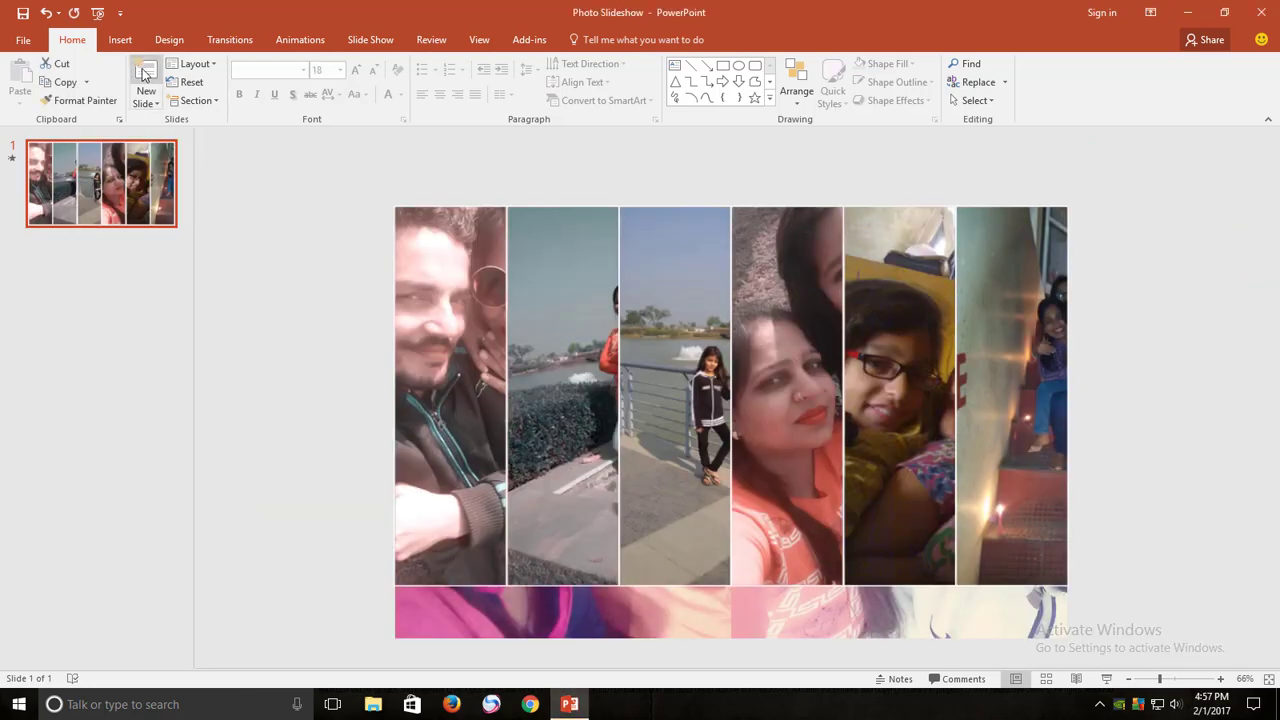
Add a blank slide and draw a tall rectangle with no outline, 2.19" wide.
click(145, 75)
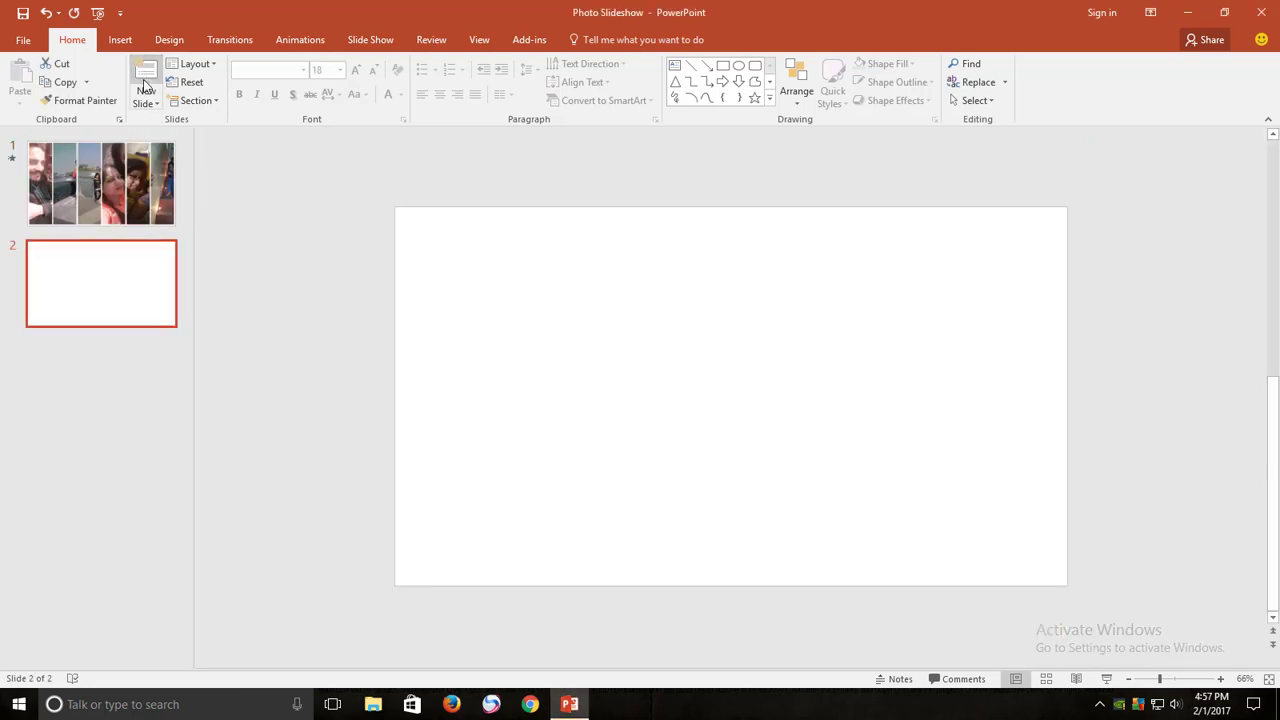
click(124, 40)
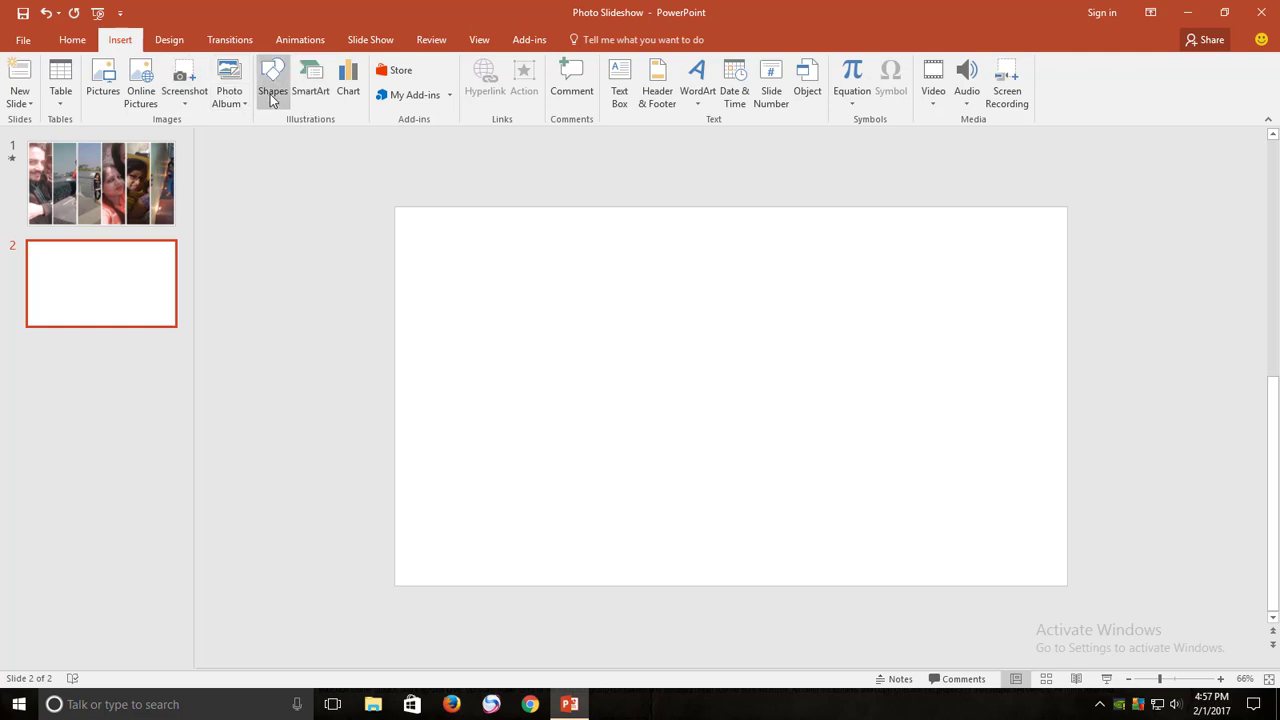
click(272, 80)
click(312, 144)
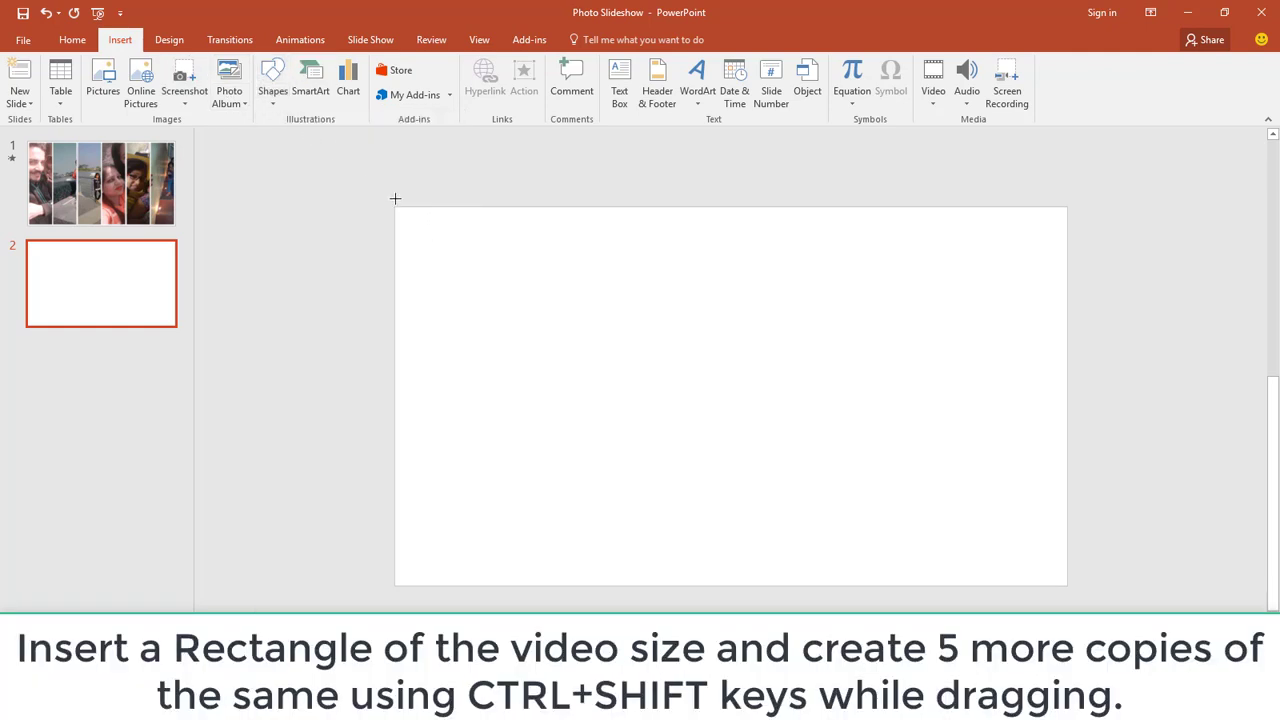
drag(395, 198, 479, 592)
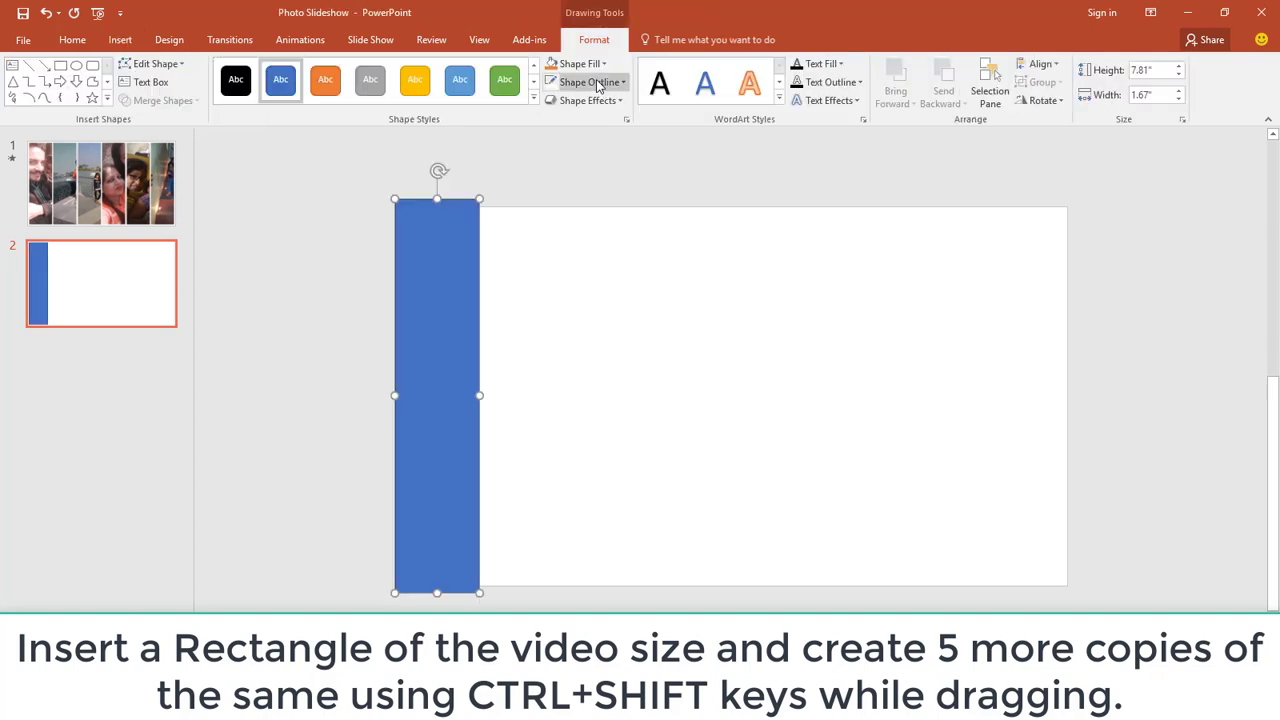
click(598, 86)
click(600, 252)
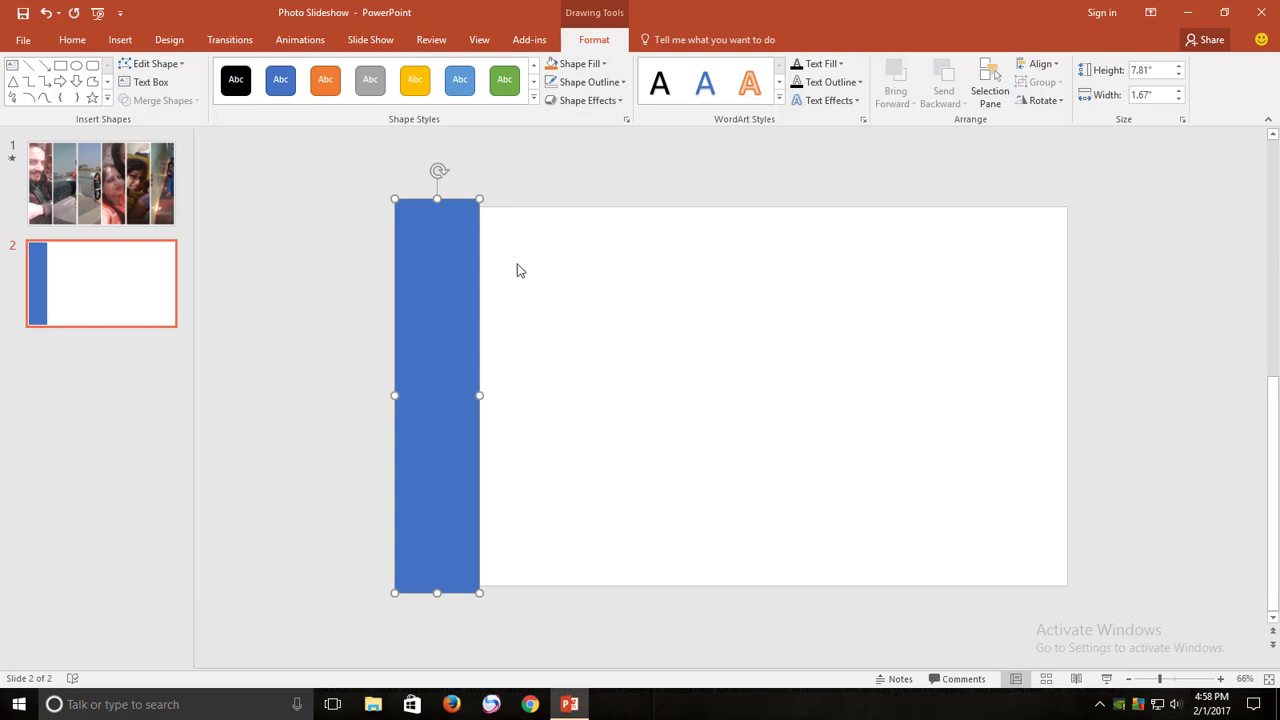
click(1150, 95)
text(2.19)
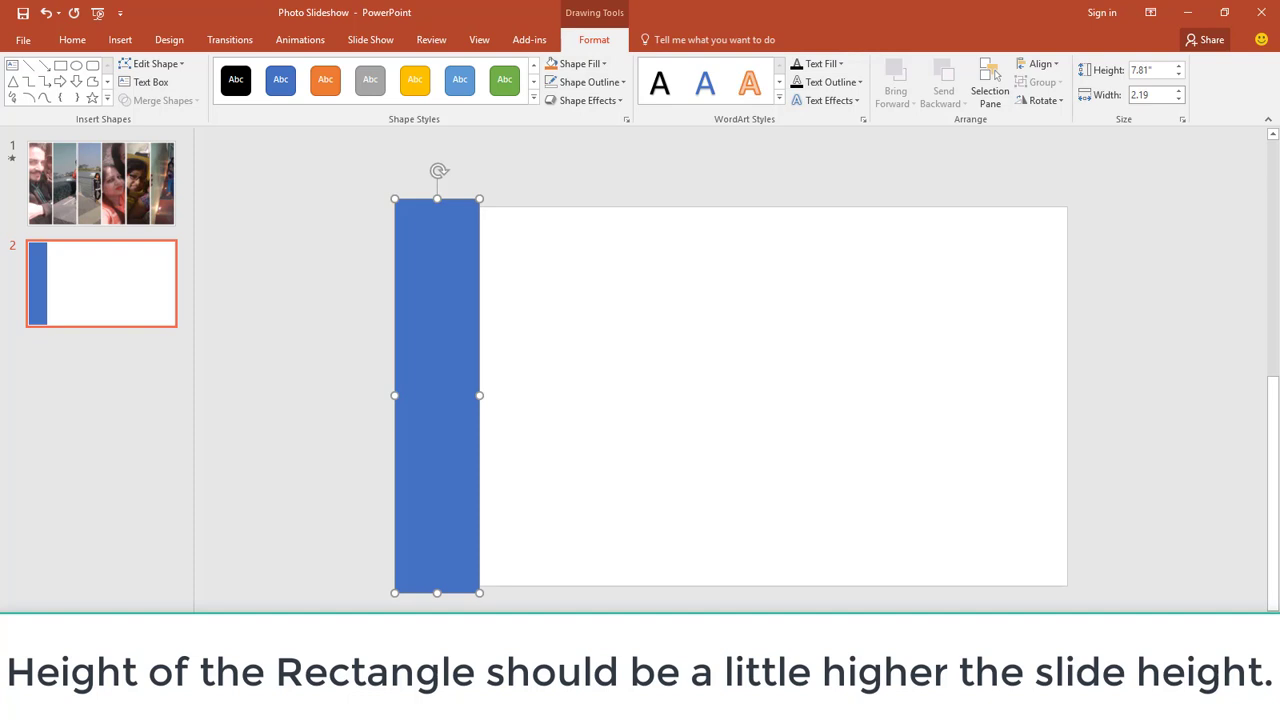
key(Return)
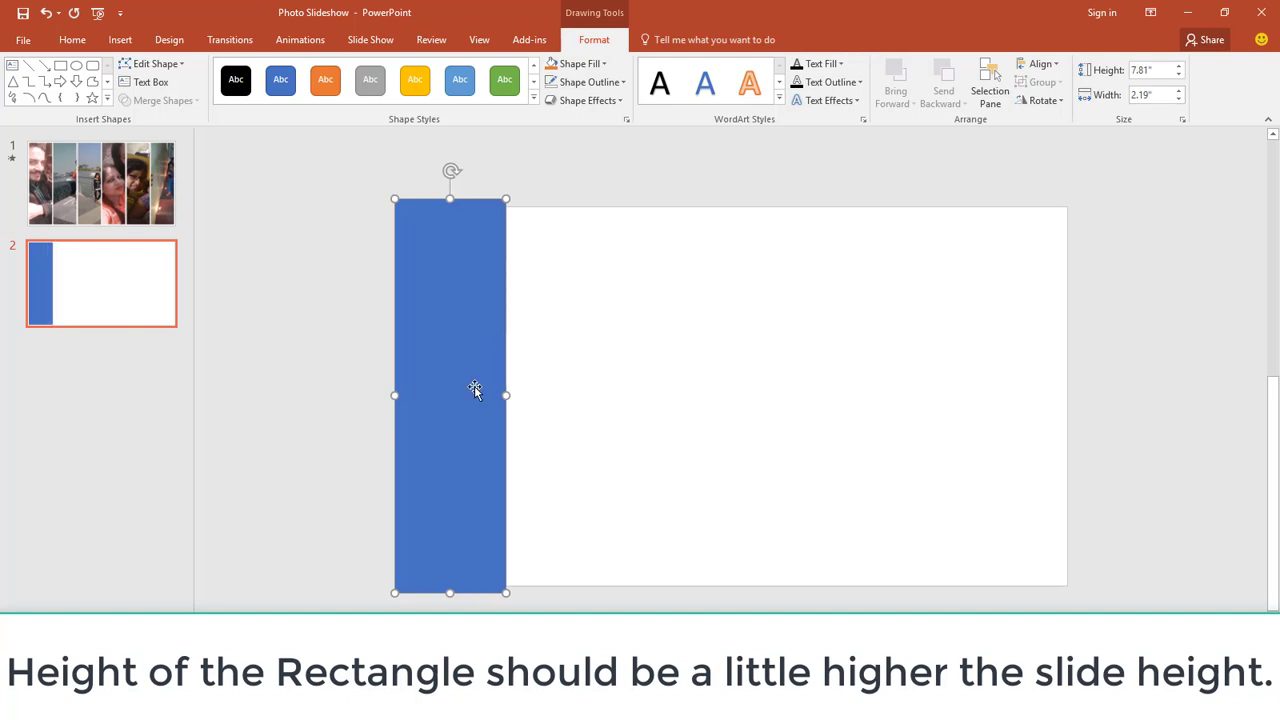
Duplicate the rectangle into six edge-to-edge copies across the slide.
drag(457, 343, 565, 355)
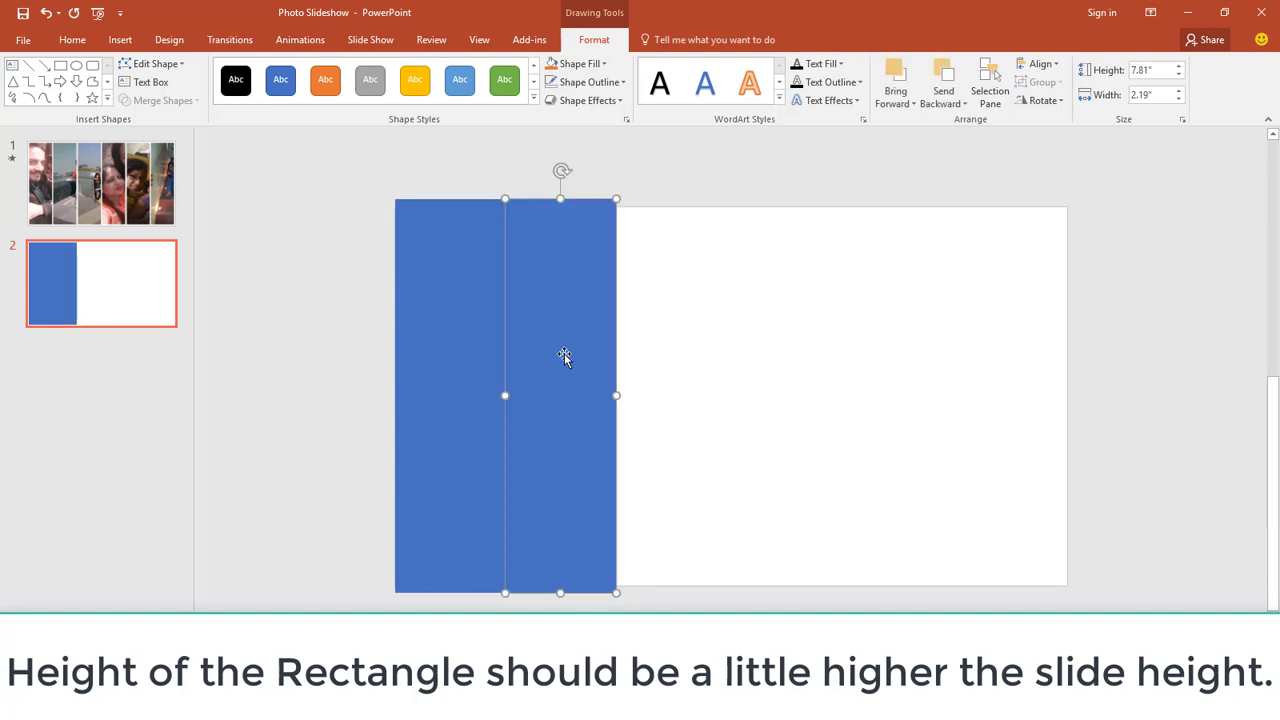
key(ctrl+Right)
key(ctrl+Right)
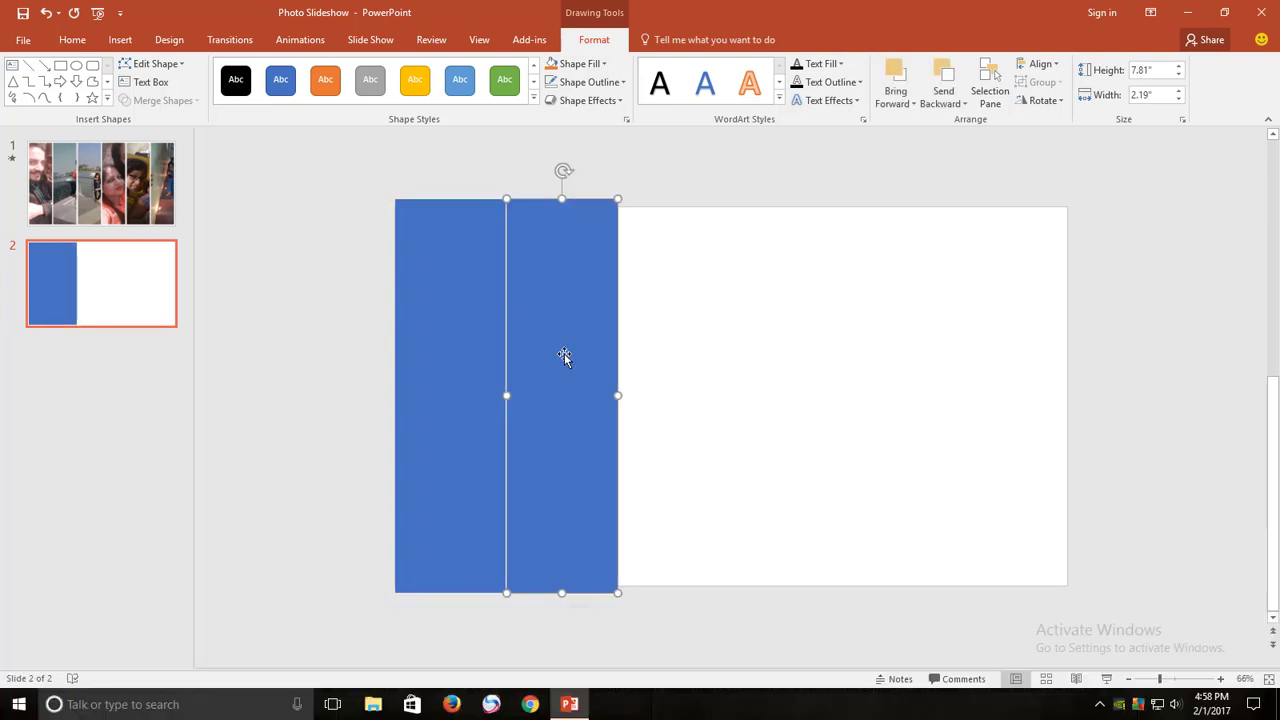
drag(564, 357, 676, 370)
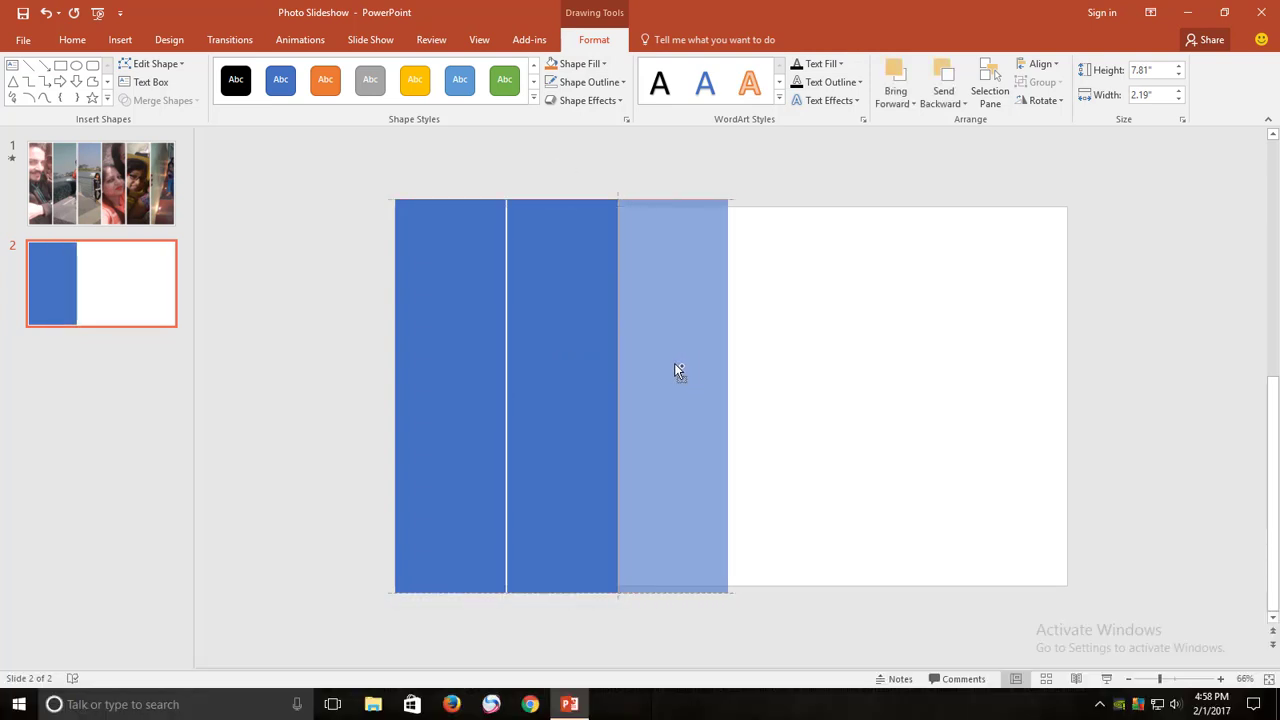
mouse_move(674, 363)
mouse_down()
mouse_move(720, 353)
mouse_move(785, 368)
mouse_move(988, 368)
mouse_up()
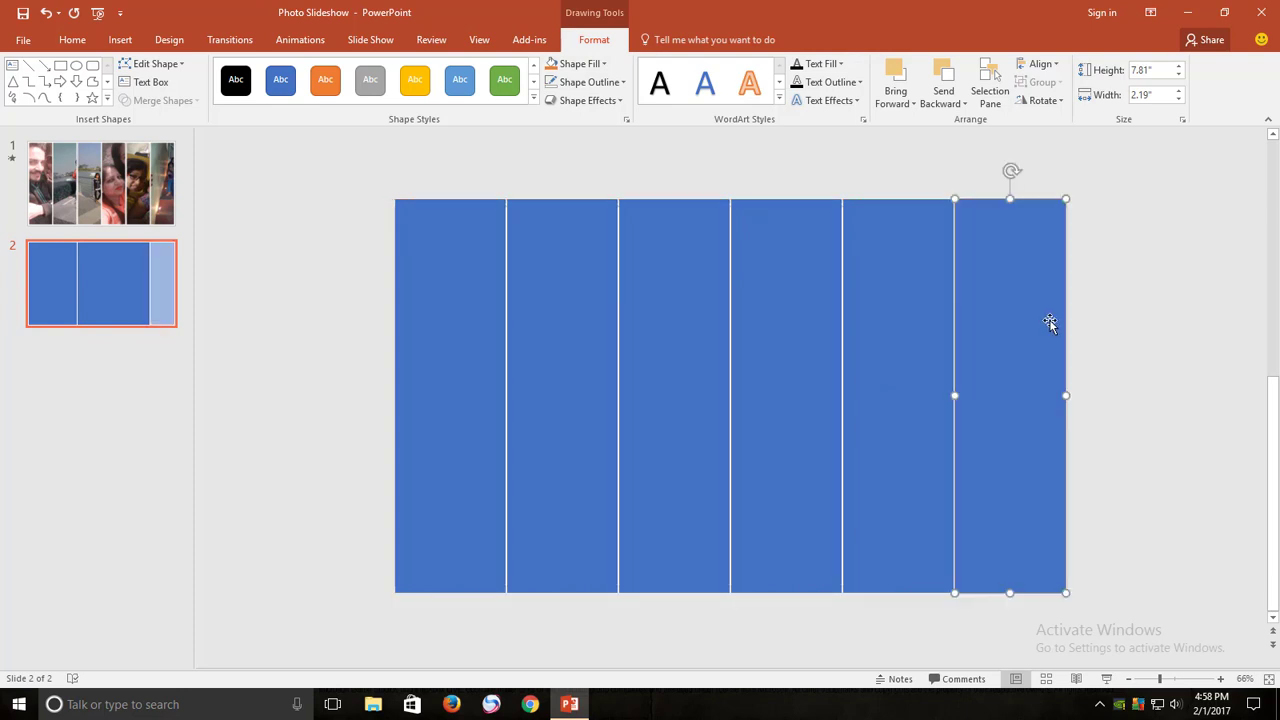
click(1099, 314)
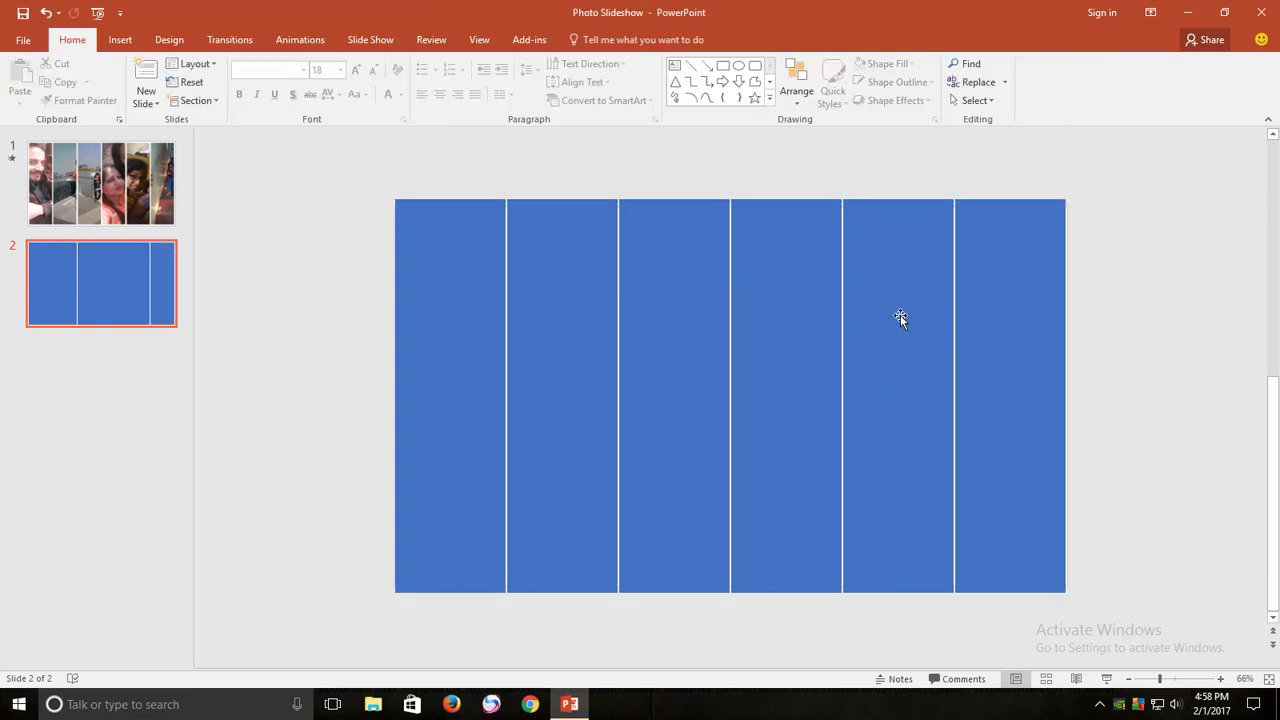
Insert the 6772 couple photo and enlarge it to 9.24" by 13.81" over the rectangles.
click(119, 40)
click(103, 82)
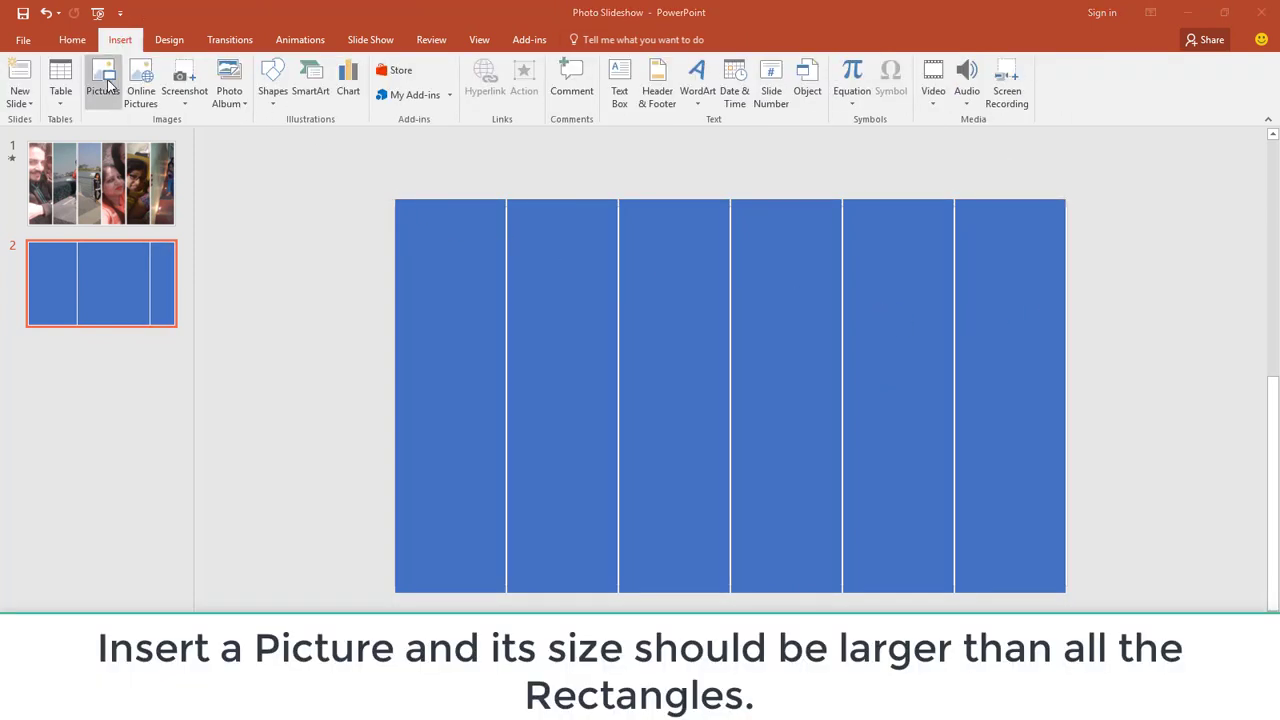
click(948, 343)
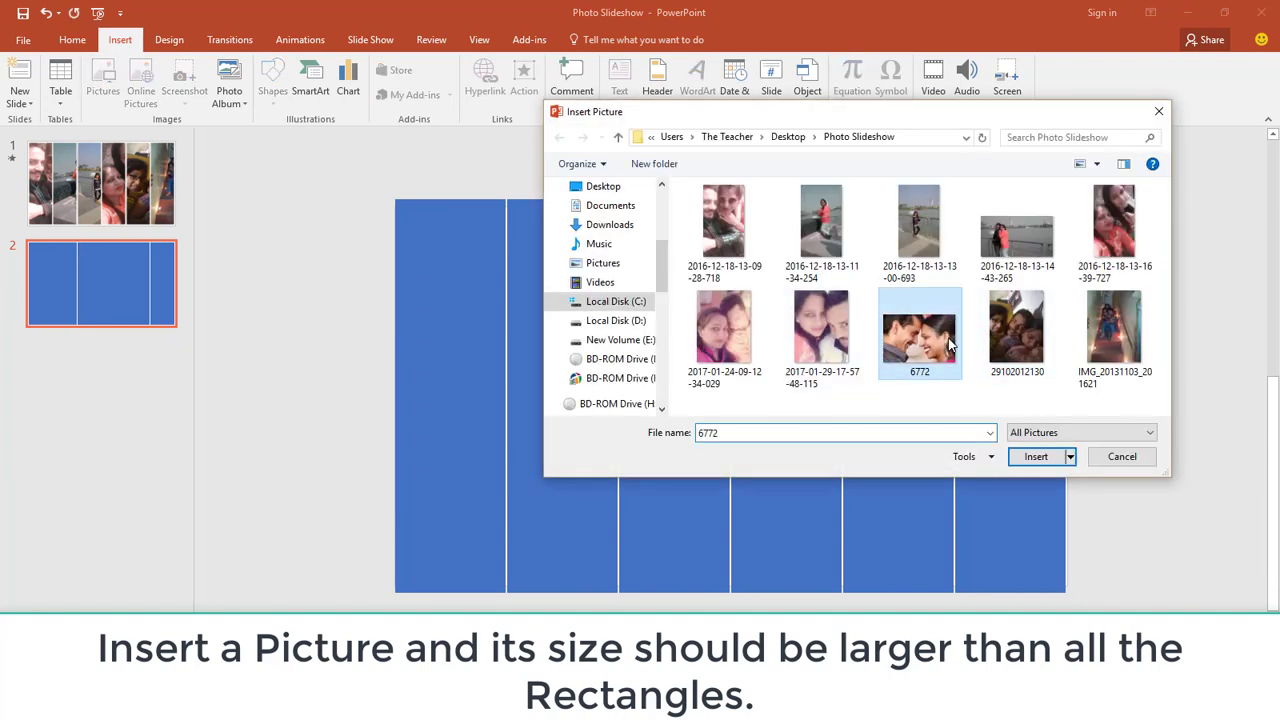
click(1035, 456)
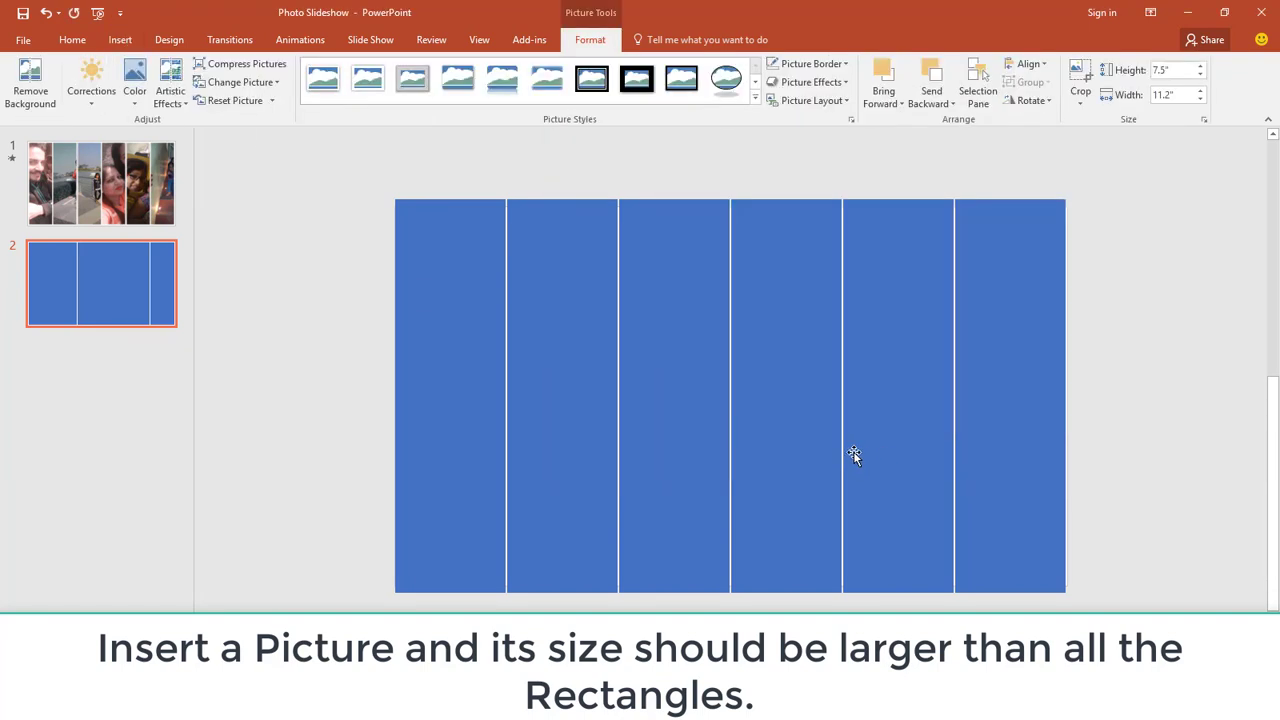
drag(806, 434, 729, 405)
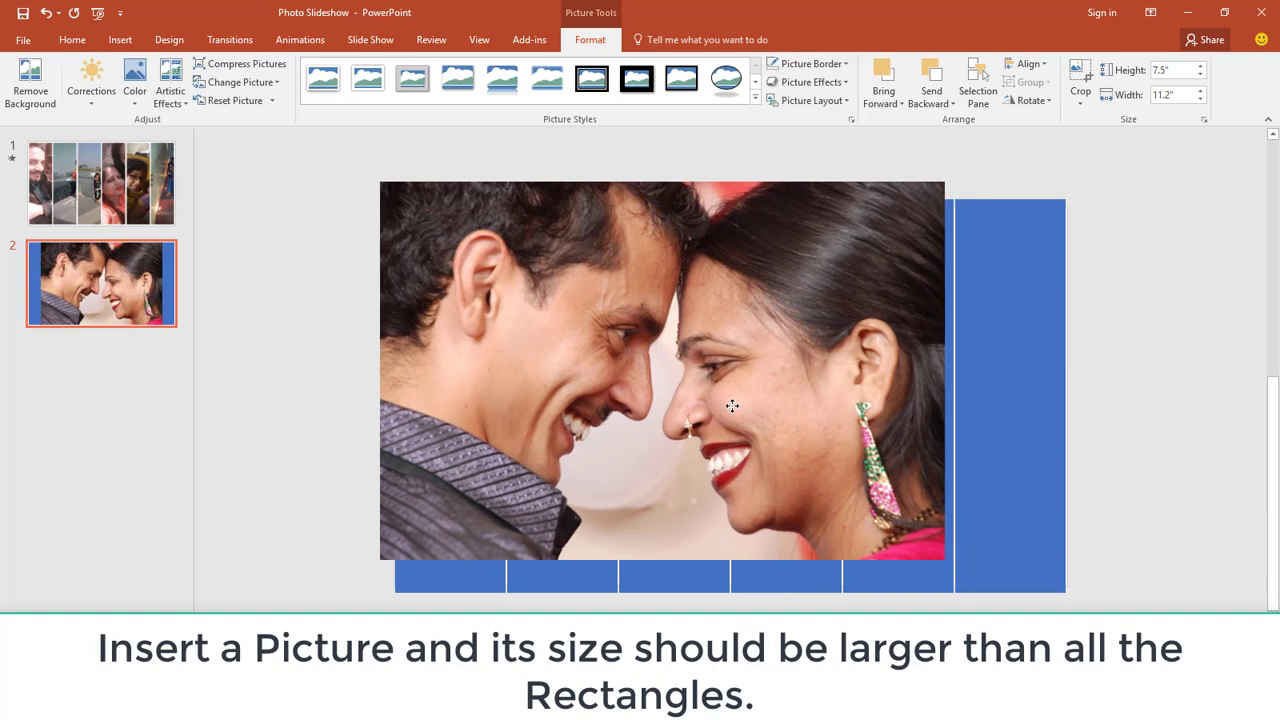
drag(944, 559, 1076, 612)
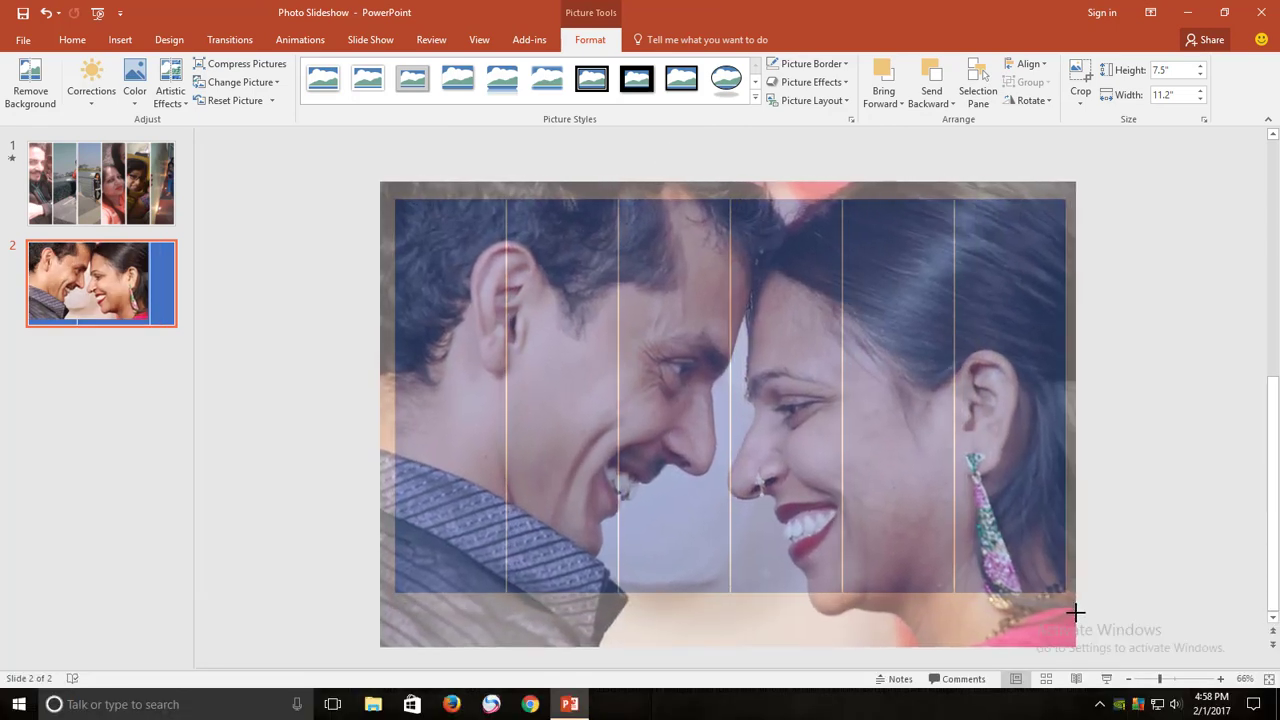
drag(1051, 597, 1052, 598)
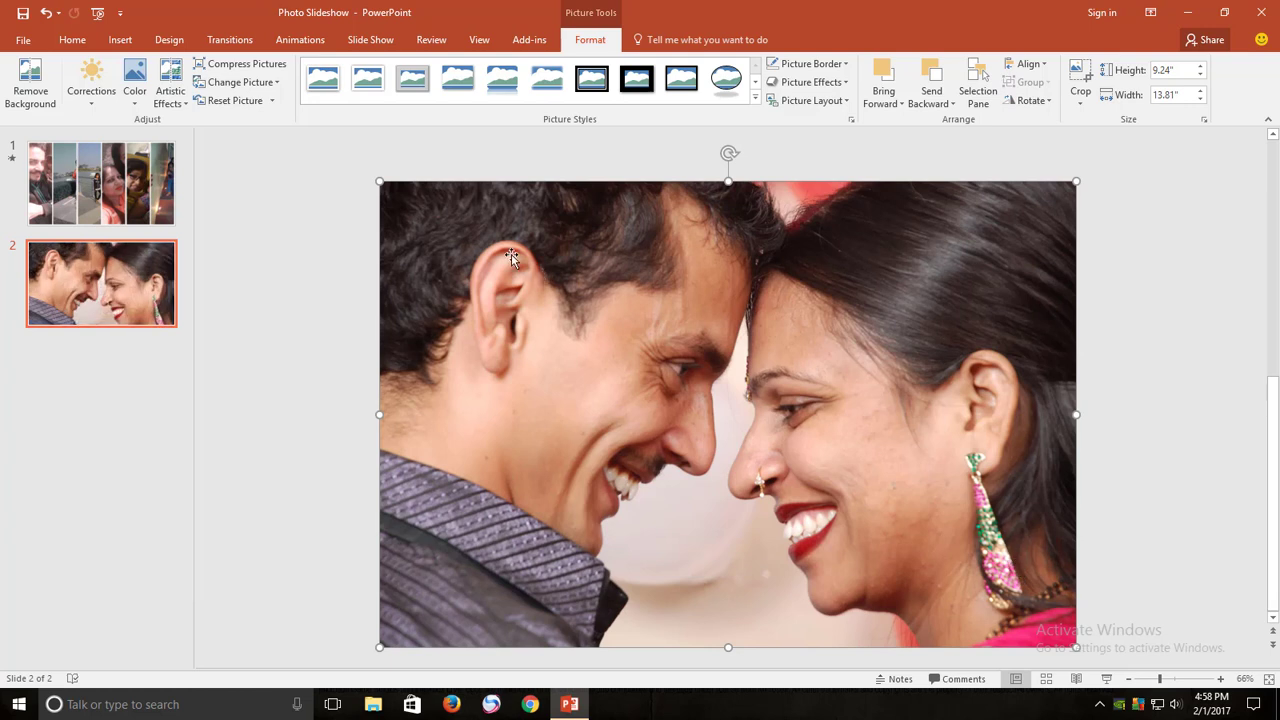
click(172, 96)
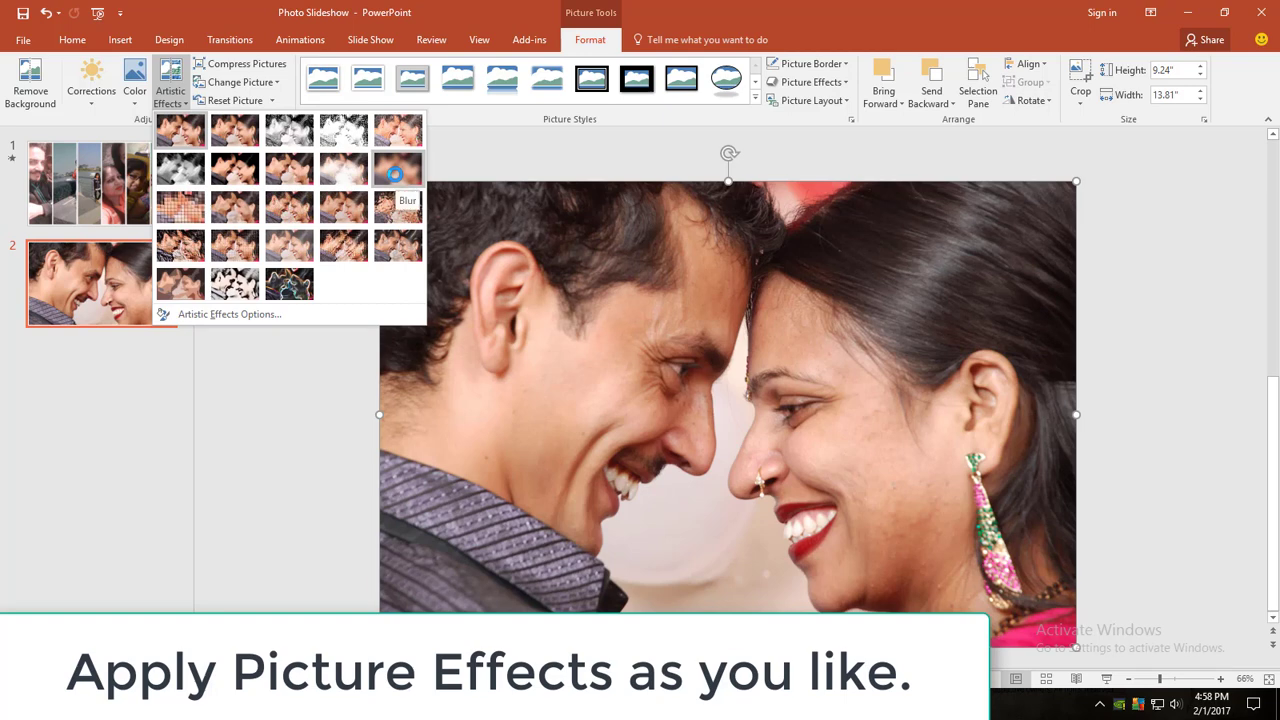
Apply the Blur artistic effect to the couple photo on slide 2 and increase its radius to 12.
click(396, 174)
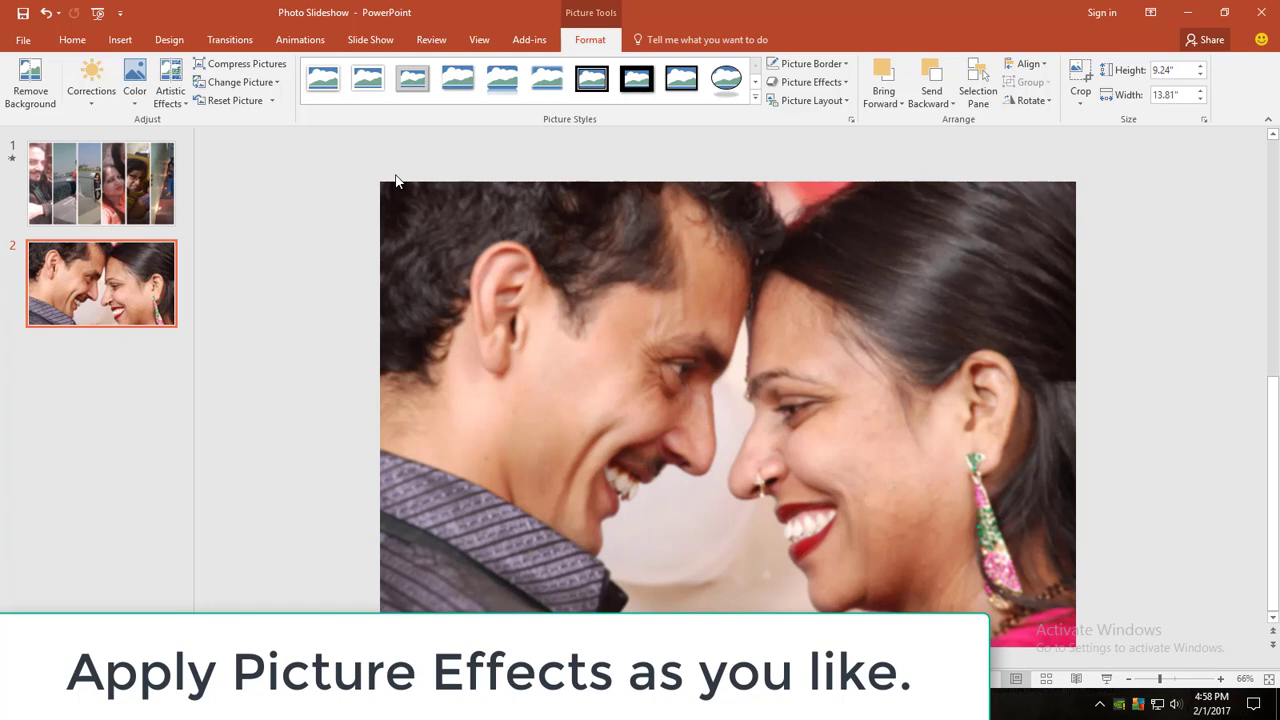
click(396, 182)
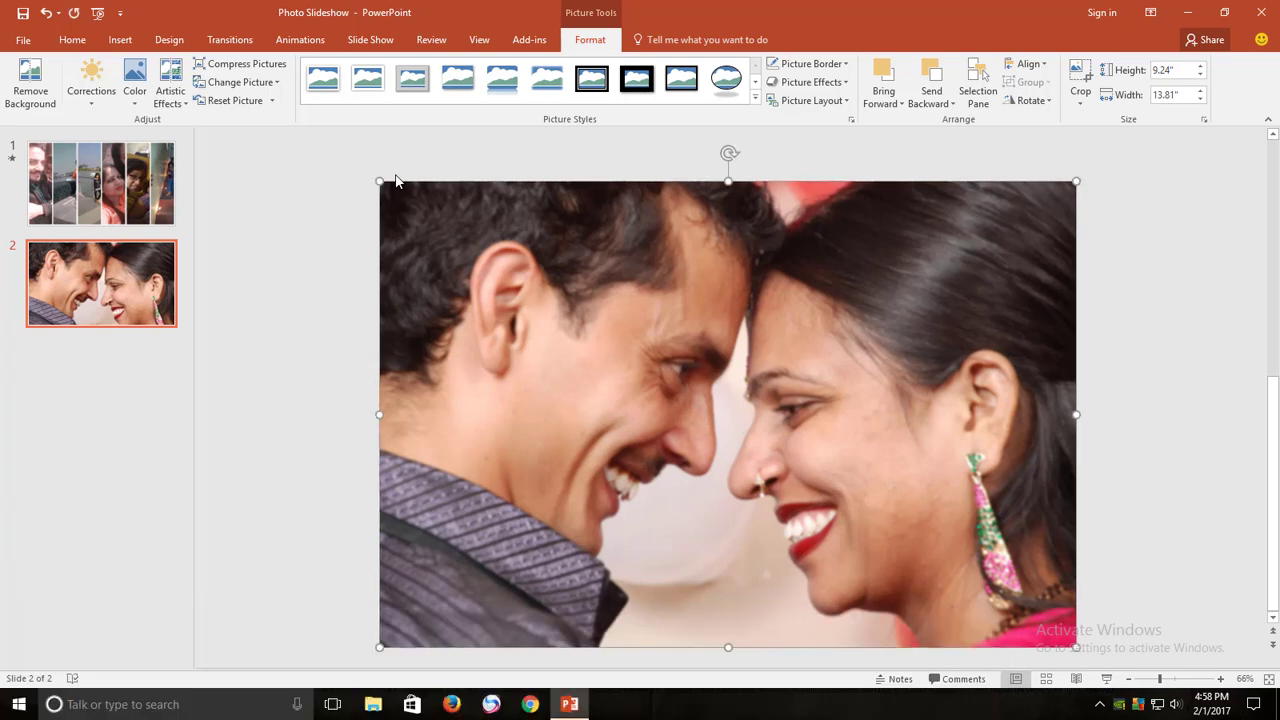
click(172, 100)
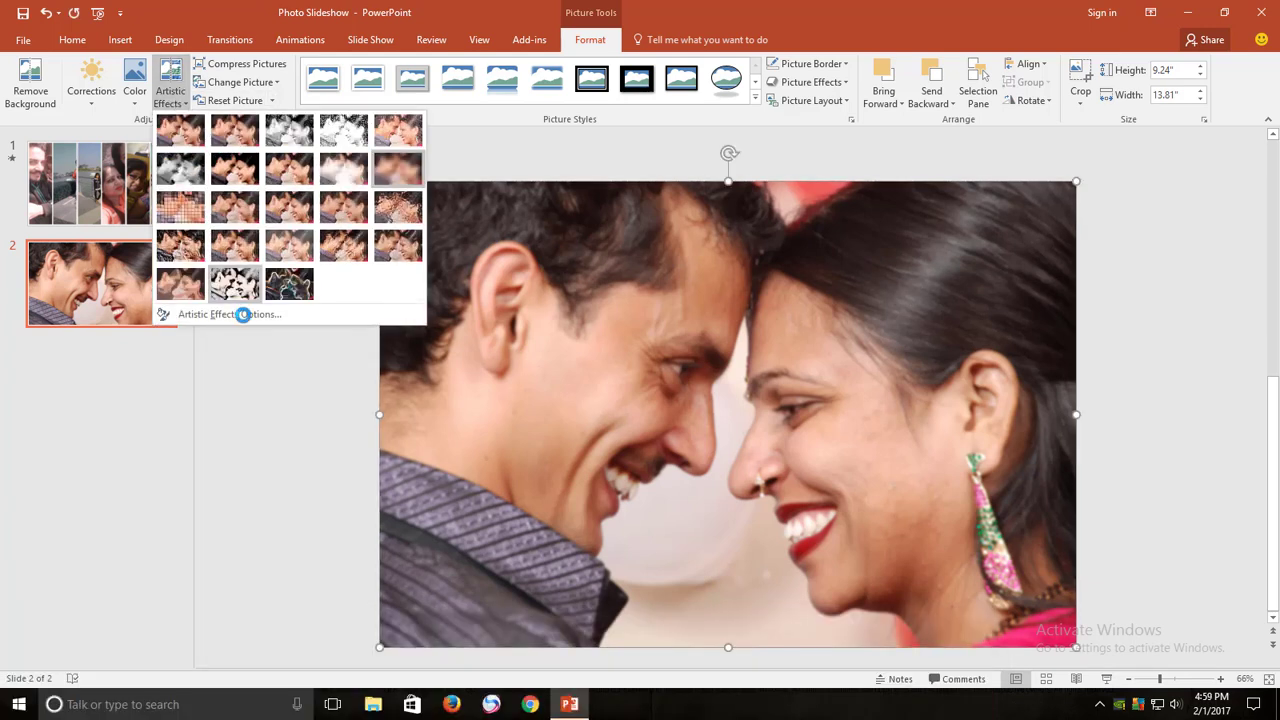
click(242, 314)
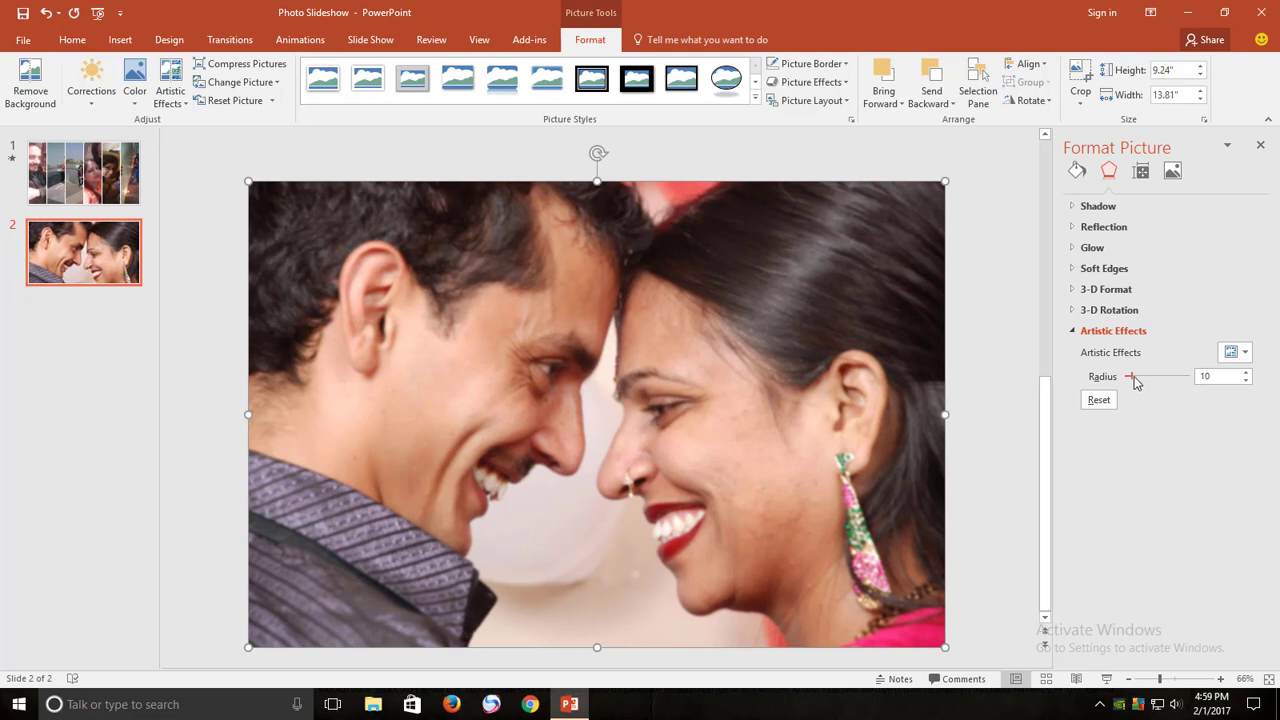
drag(1133, 376, 1160, 379)
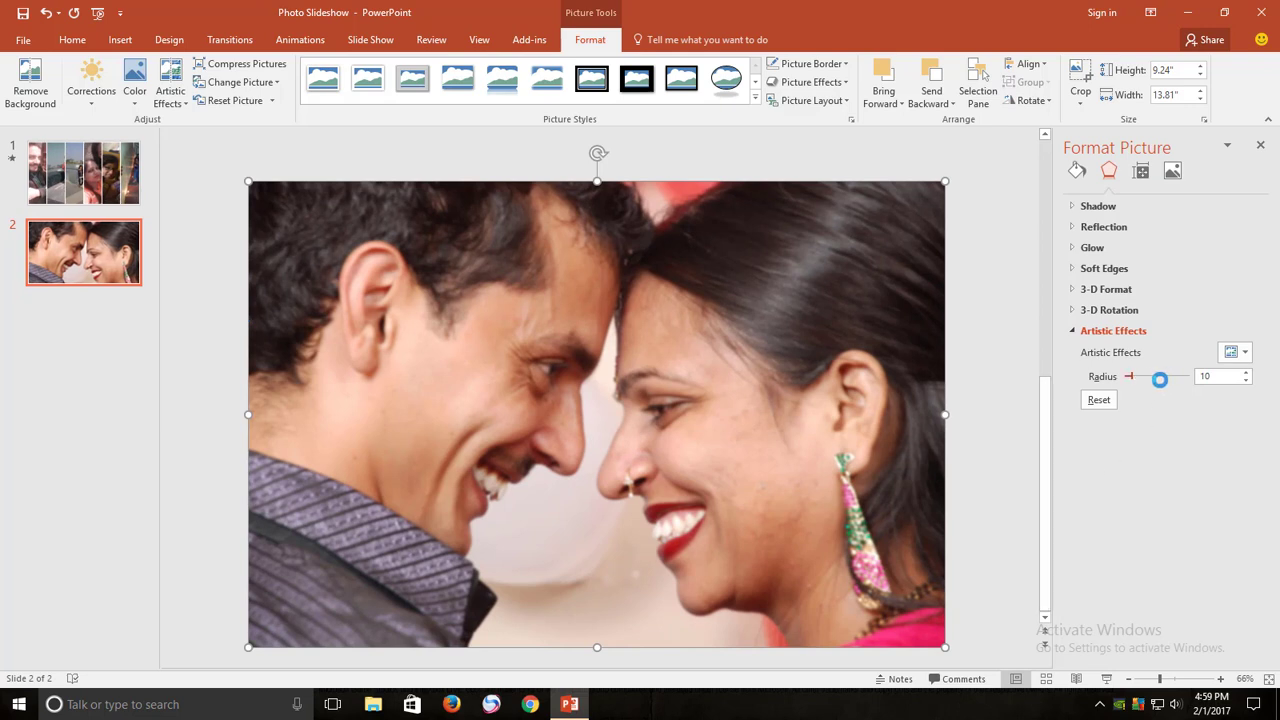
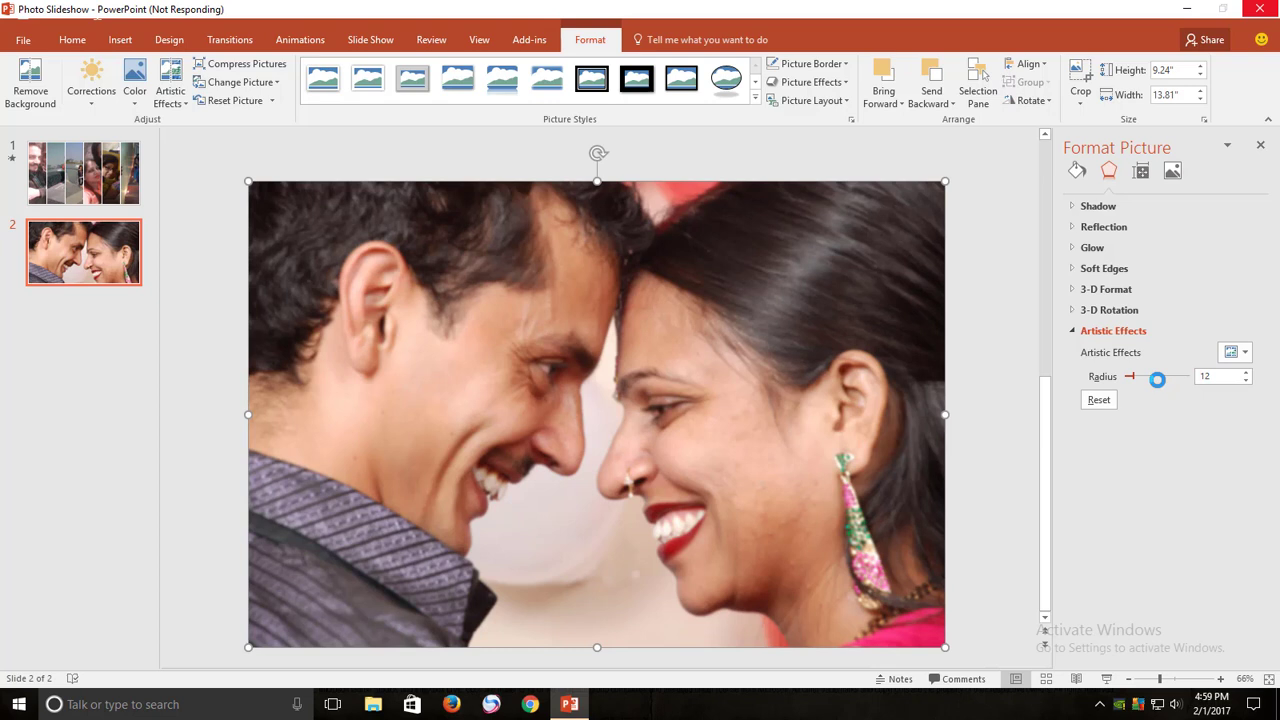
Close the formatting pane and send the blurred couple photo behind the blue rectangles.
click(1261, 147)
click(991, 163)
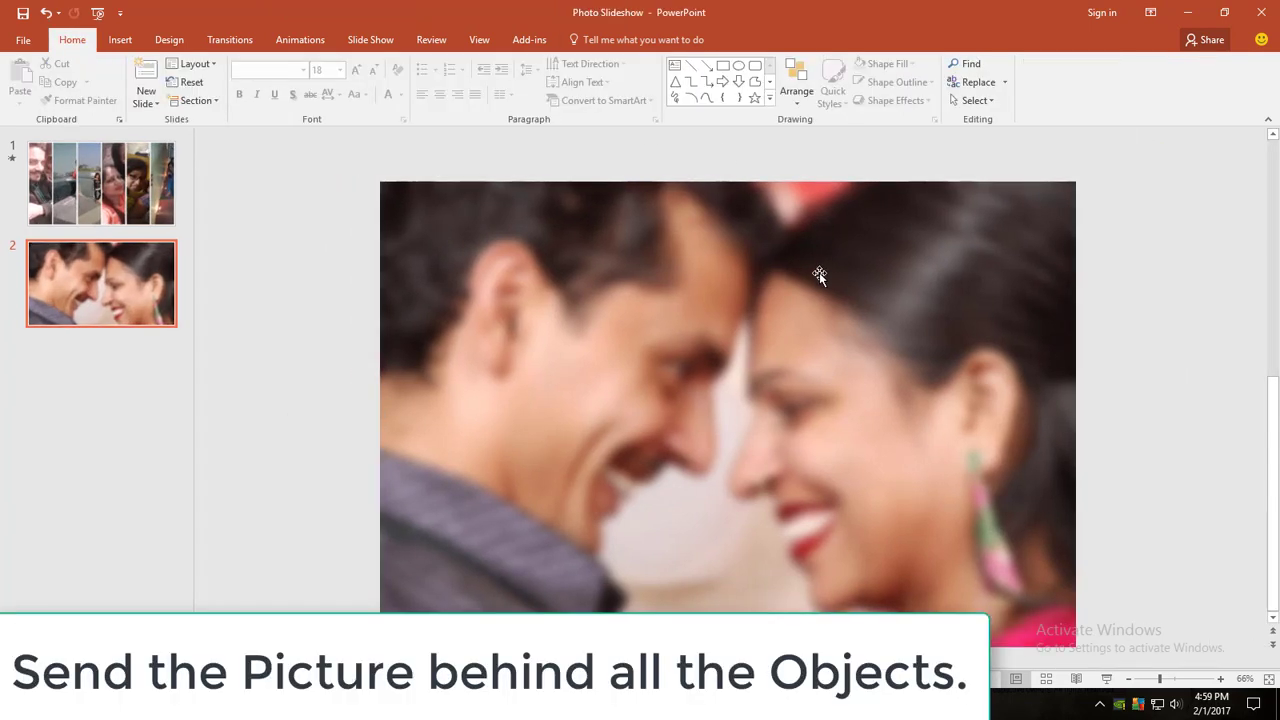
click(722, 268)
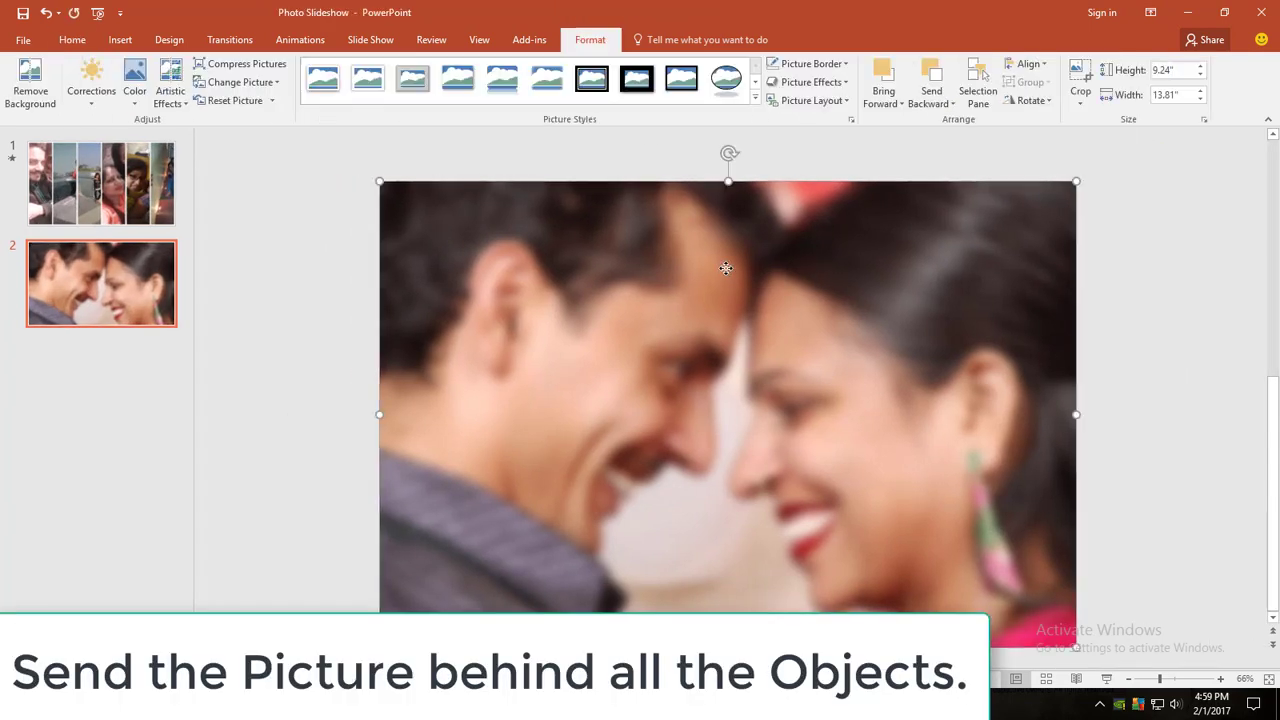
click(931, 100)
click(950, 138)
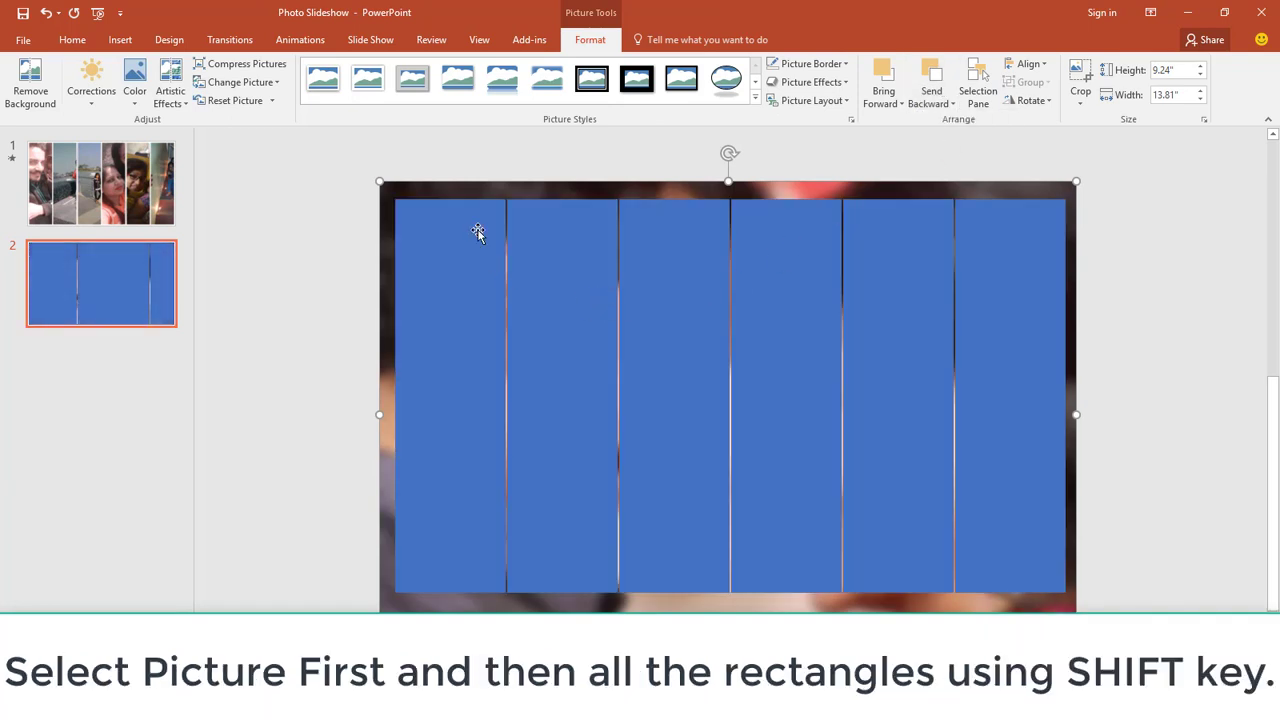
Select the photo plus all six rectangles and apply Merge Shapes > Fragment.
shift+click(437, 242)
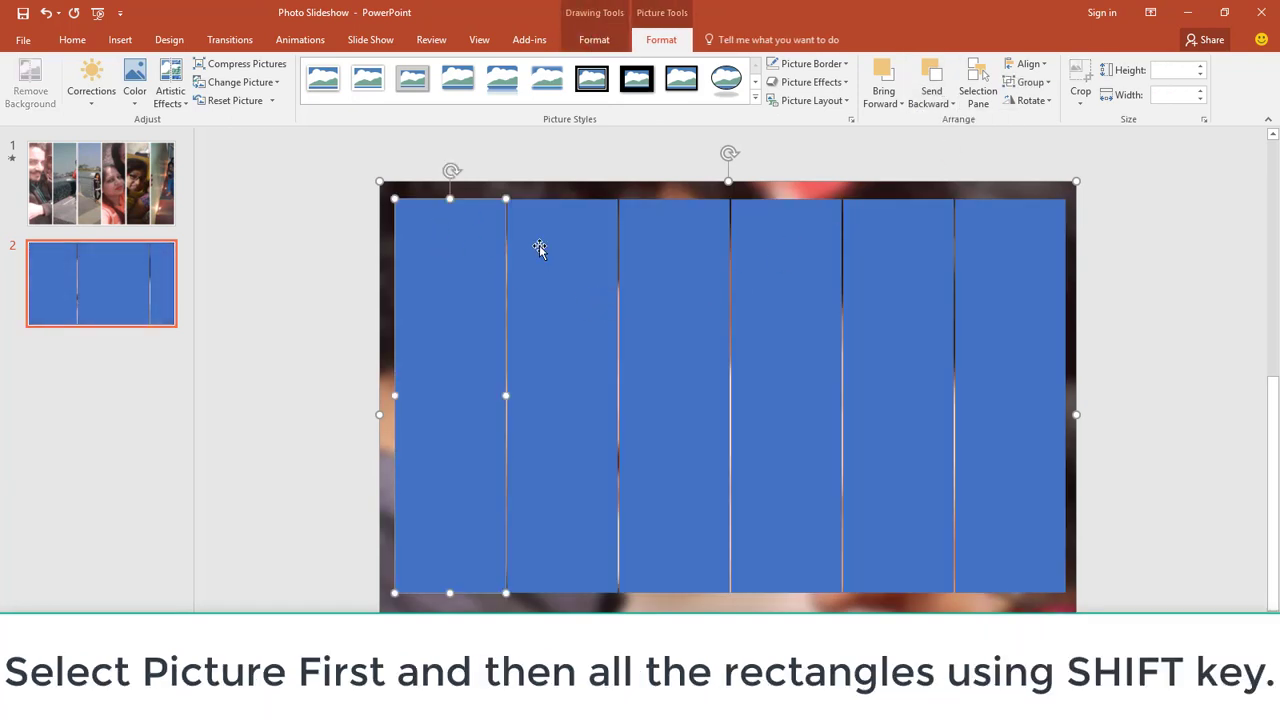
shift+click(539, 245)
shift+click(697, 248)
shift+click(796, 242)
shift+click(899, 245)
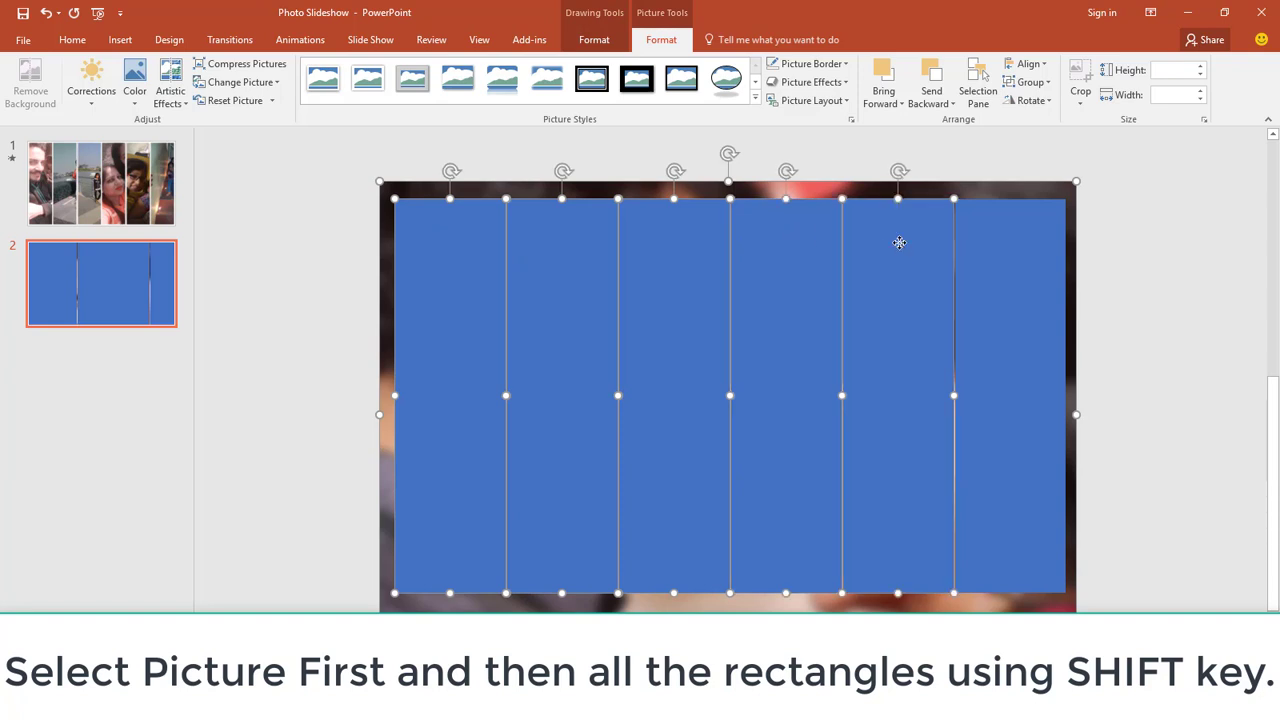
shift+click(999, 246)
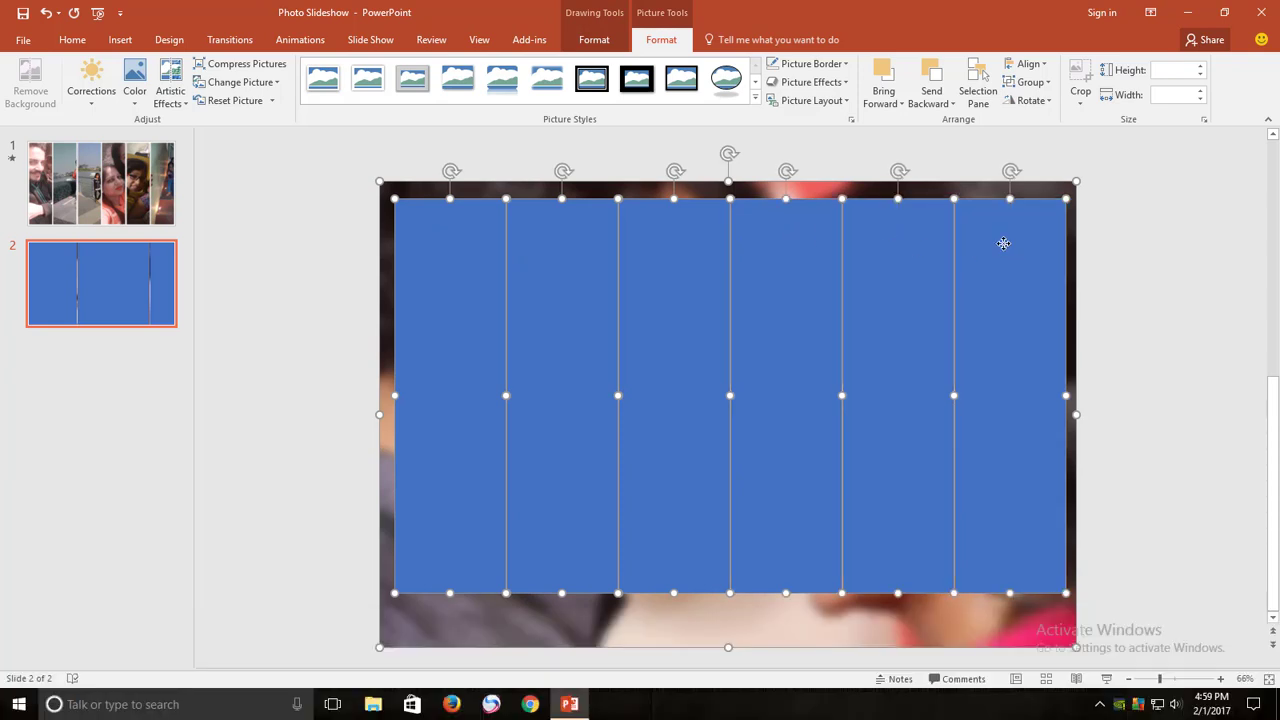
click(598, 40)
click(174, 101)
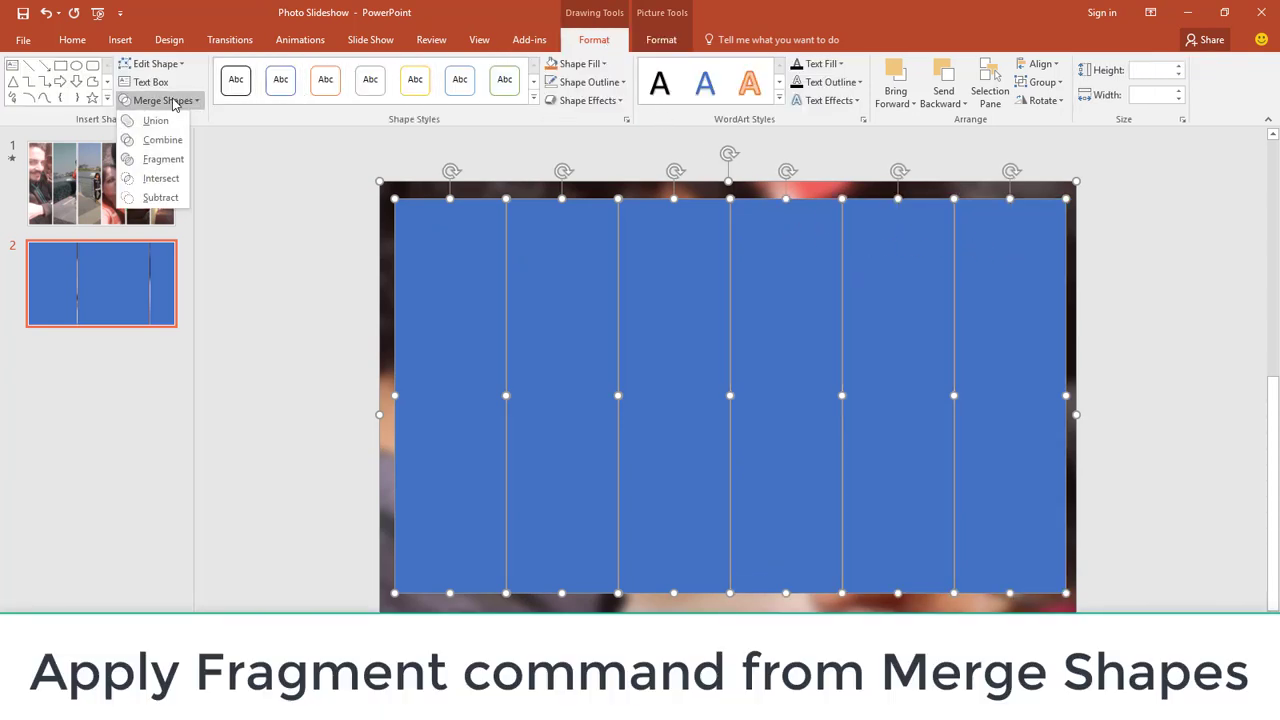
click(165, 159)
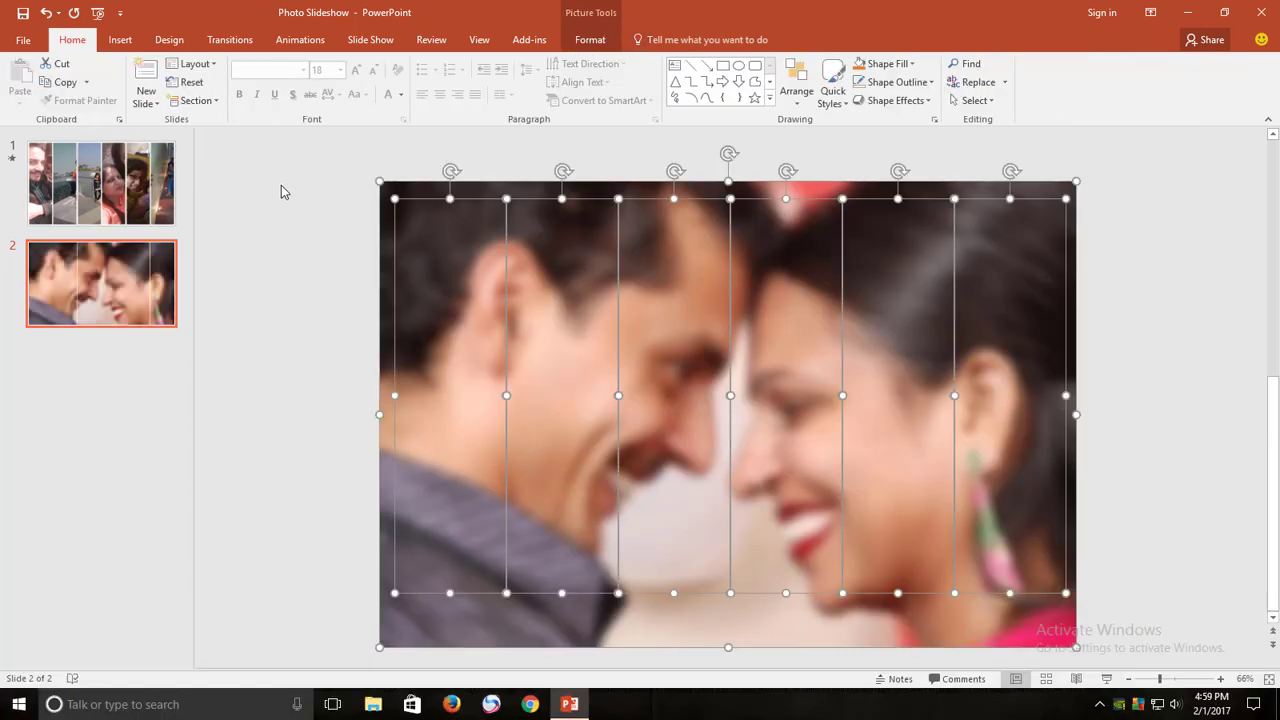
Delete the leftover outer border piece of the photo.
click(281, 186)
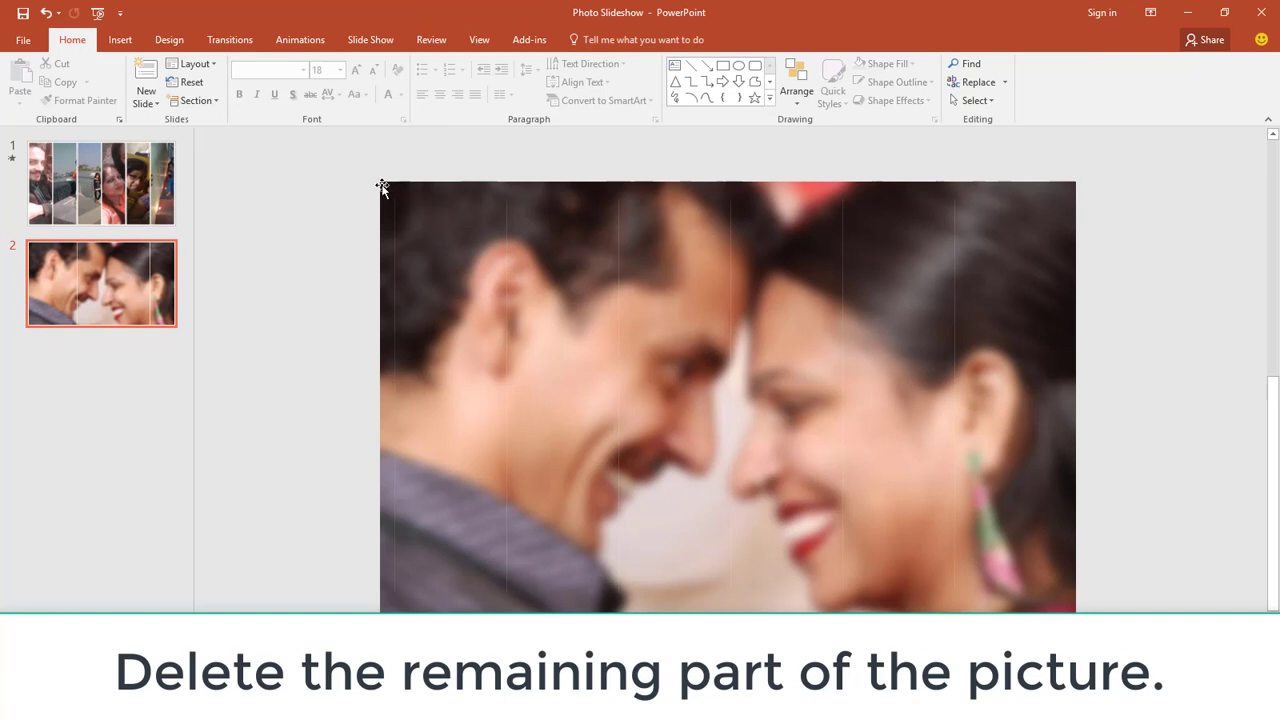
click(382, 185)
key(Delete)
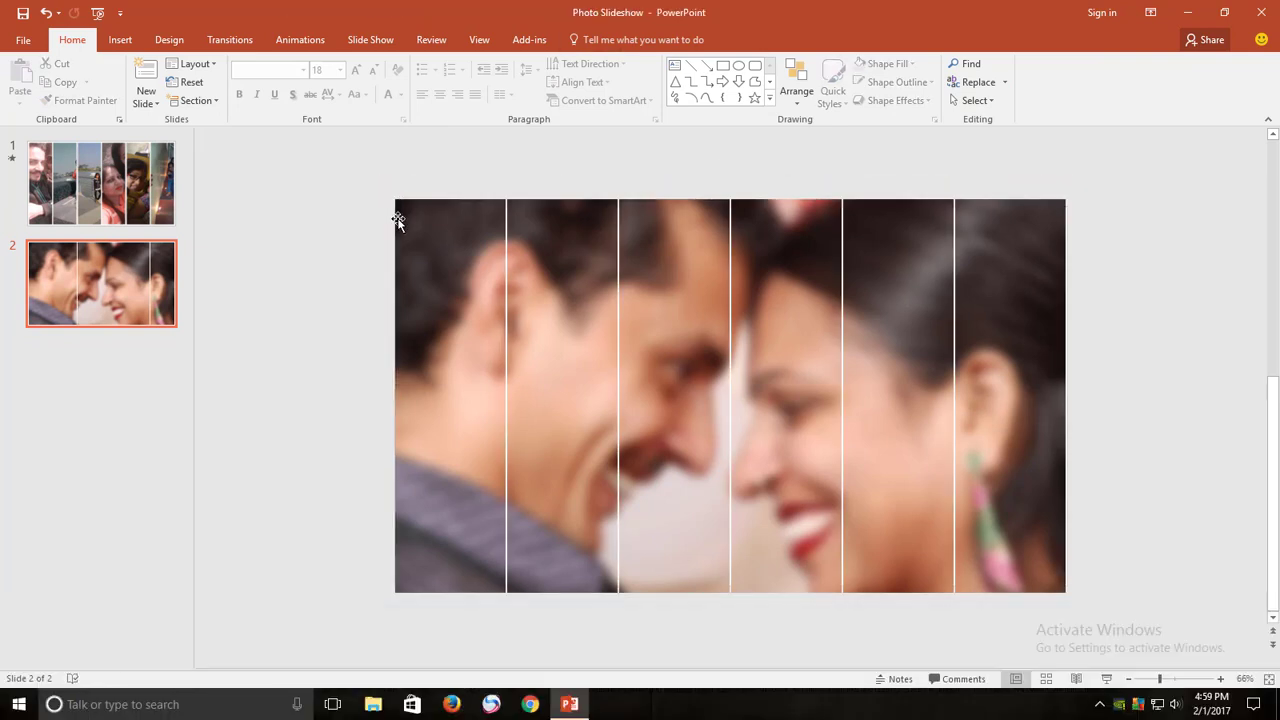
Open the Selection Pane and rename the first strip Picture Part 1.
click(442, 241)
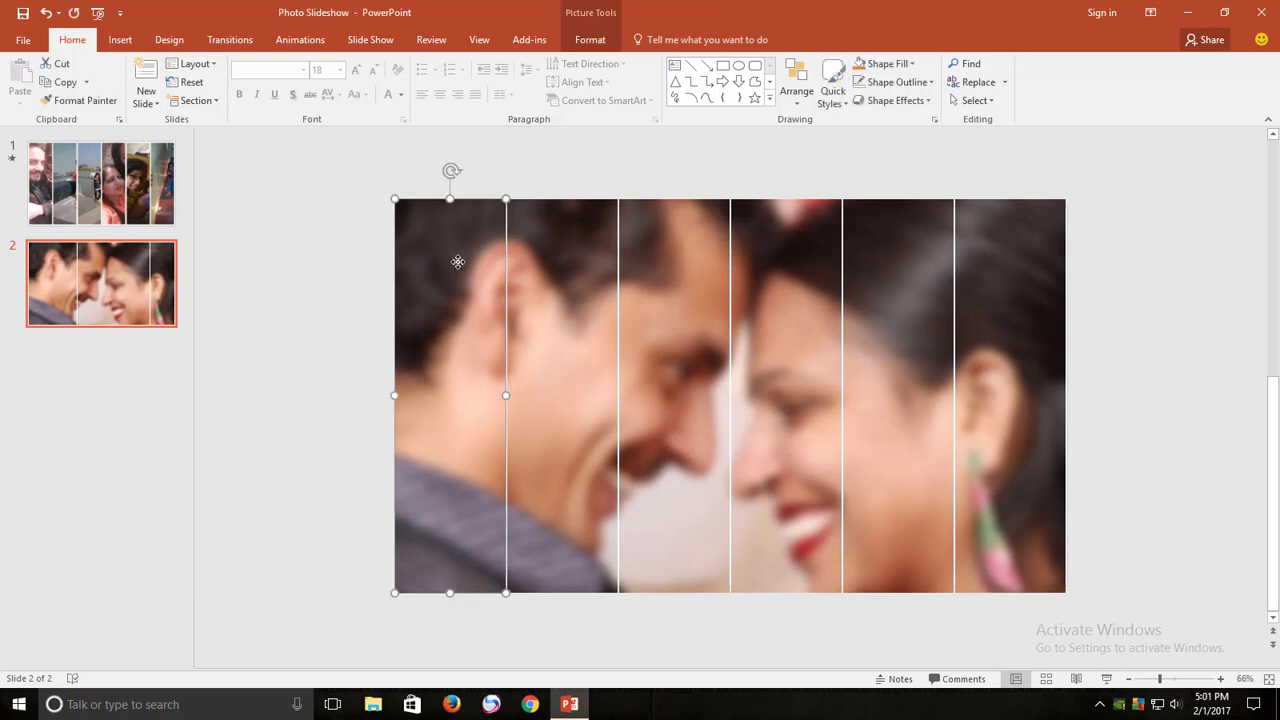
click(975, 100)
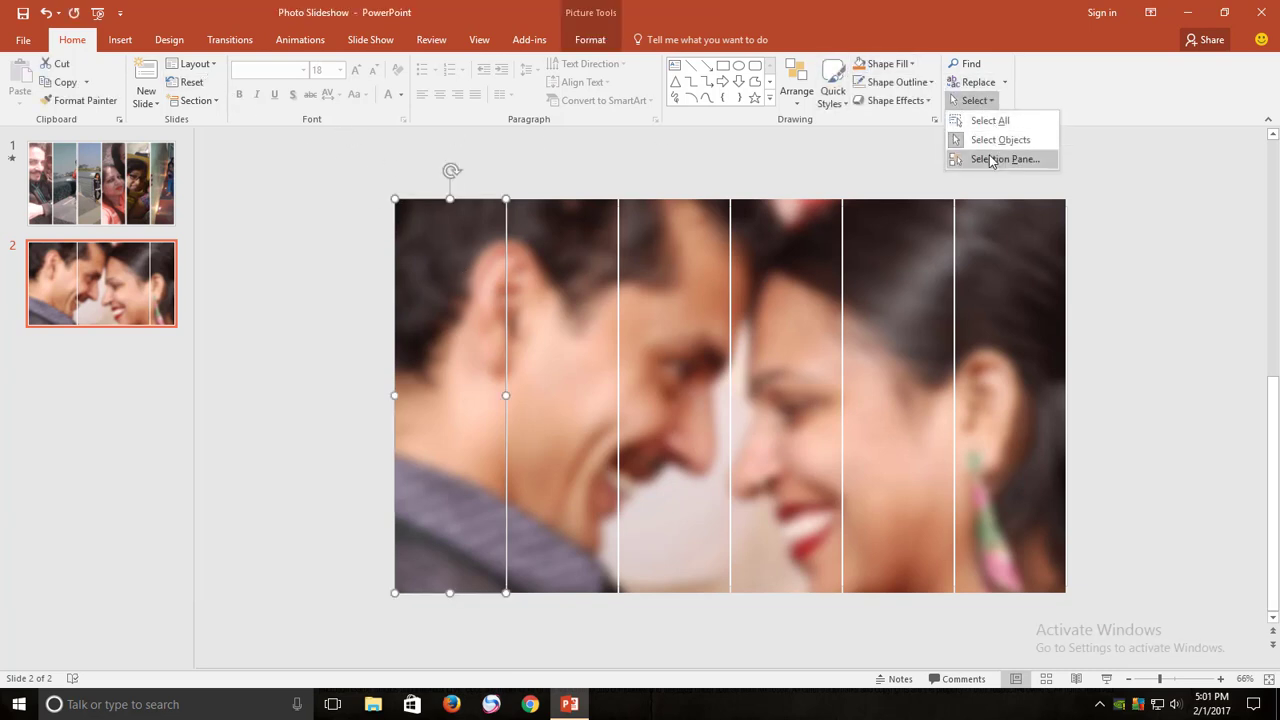
click(995, 160)
double_click(1045, 274)
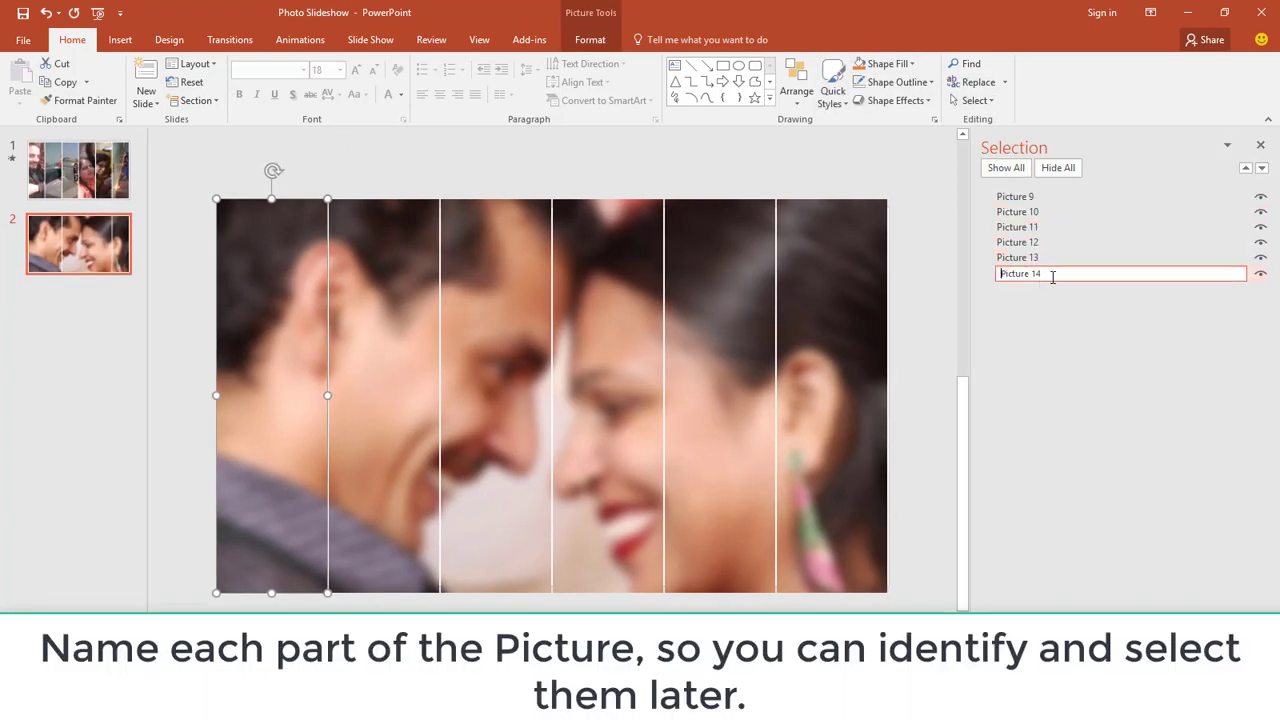
key(End)
click(1032, 276)
key(shift+Tab)
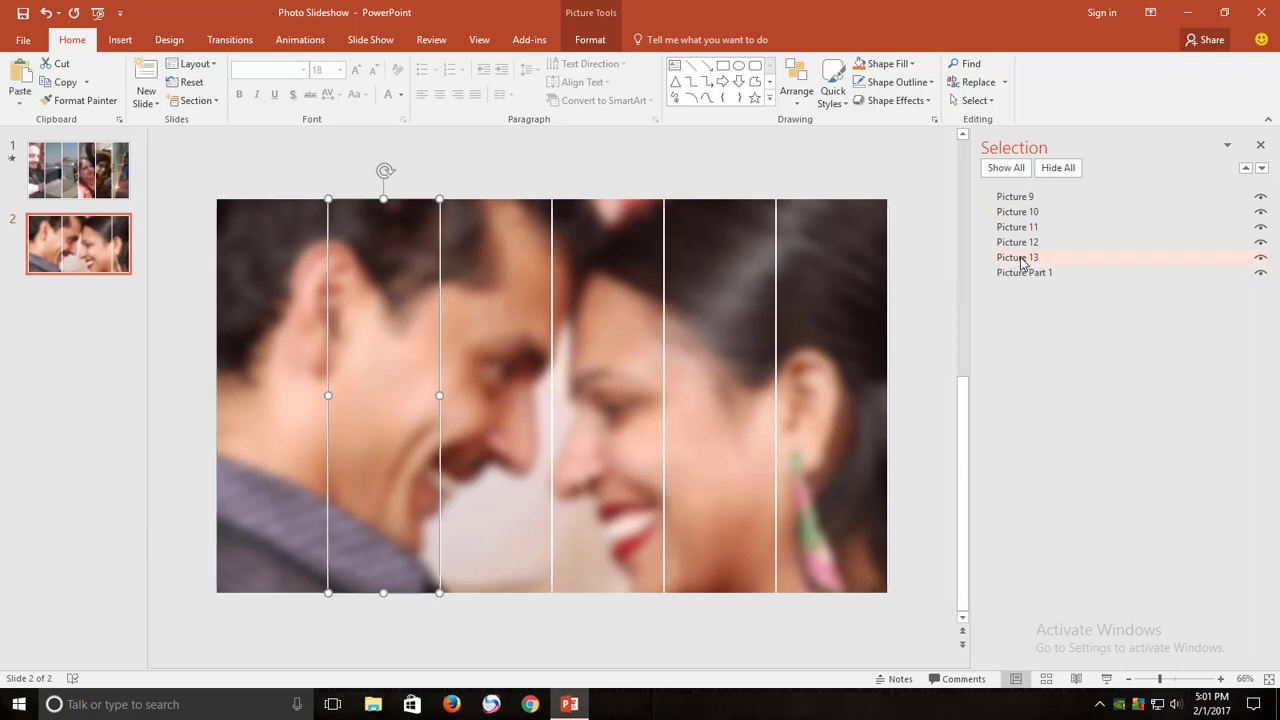
Rename the second and third strips Picture Part 2 and Picture Part 3.
text(Picture Part 1)
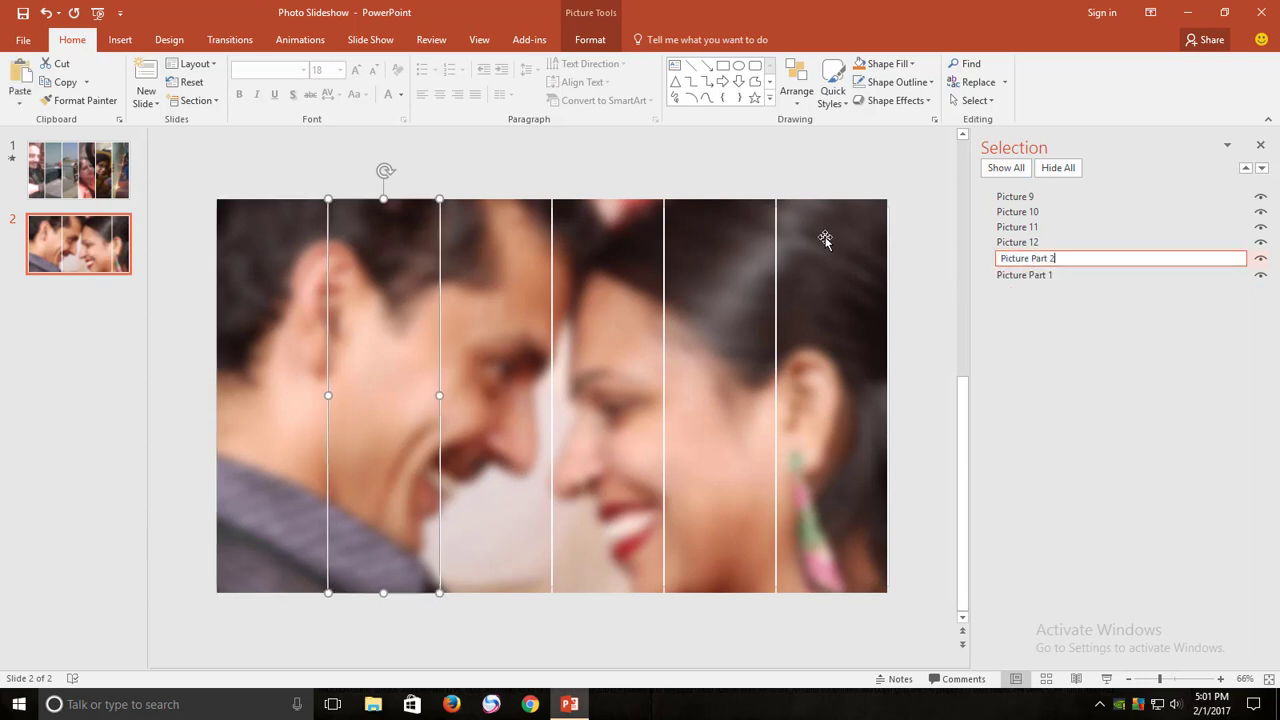
key(Return)
click(1050, 243)
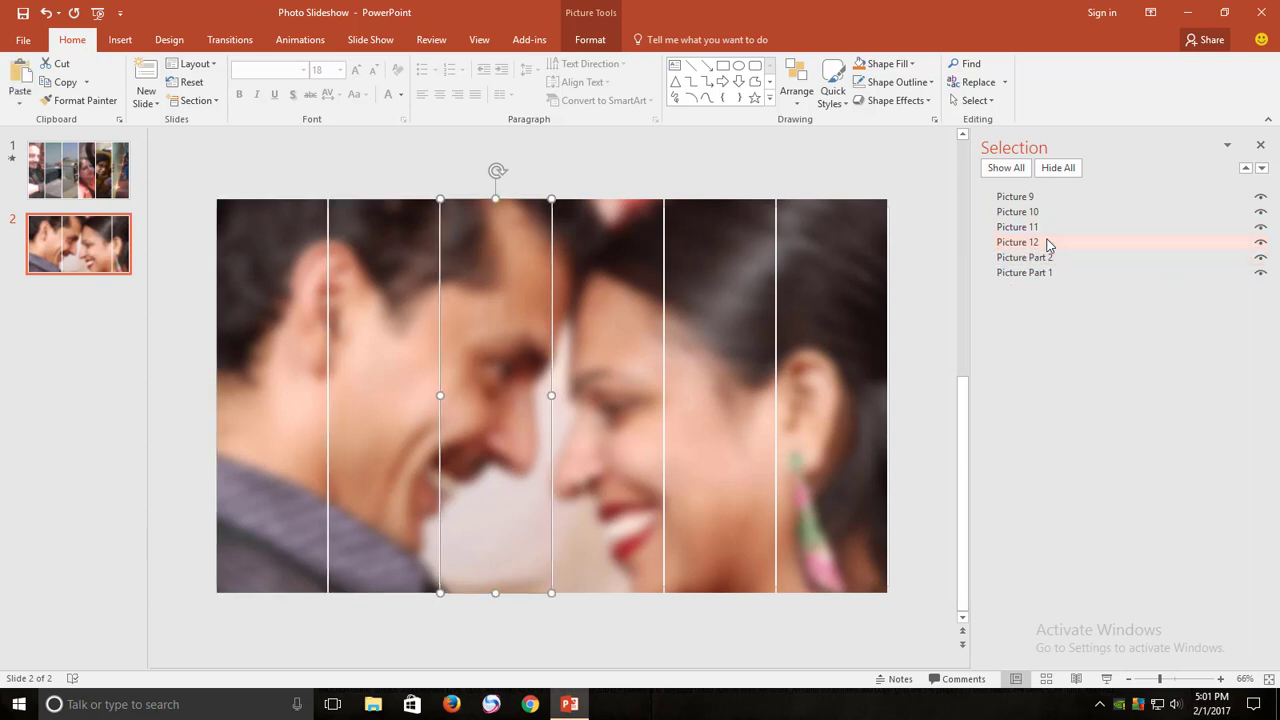
click(1068, 245)
text(Picture Part 1)
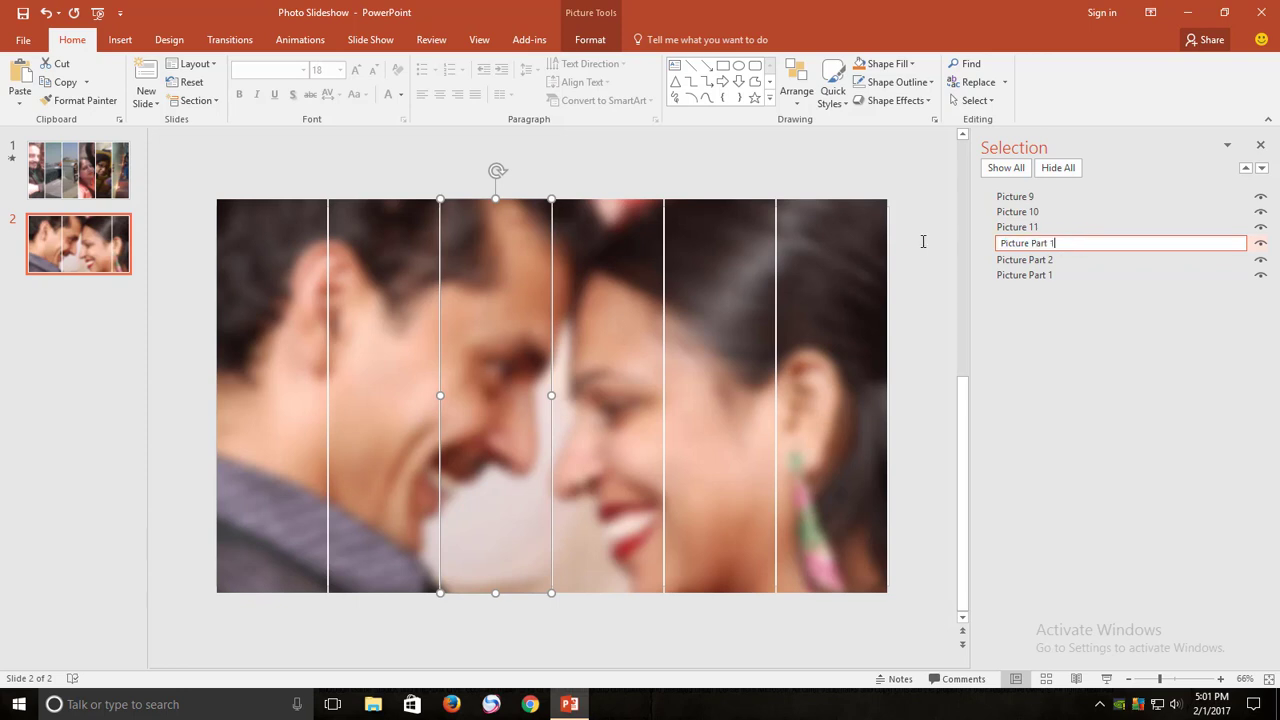
key(BackSpace)
text(3)
key(Return)
Rename the fourth and fifth strips Picture Part 4 and Picture Part 5.
click(1020, 228)
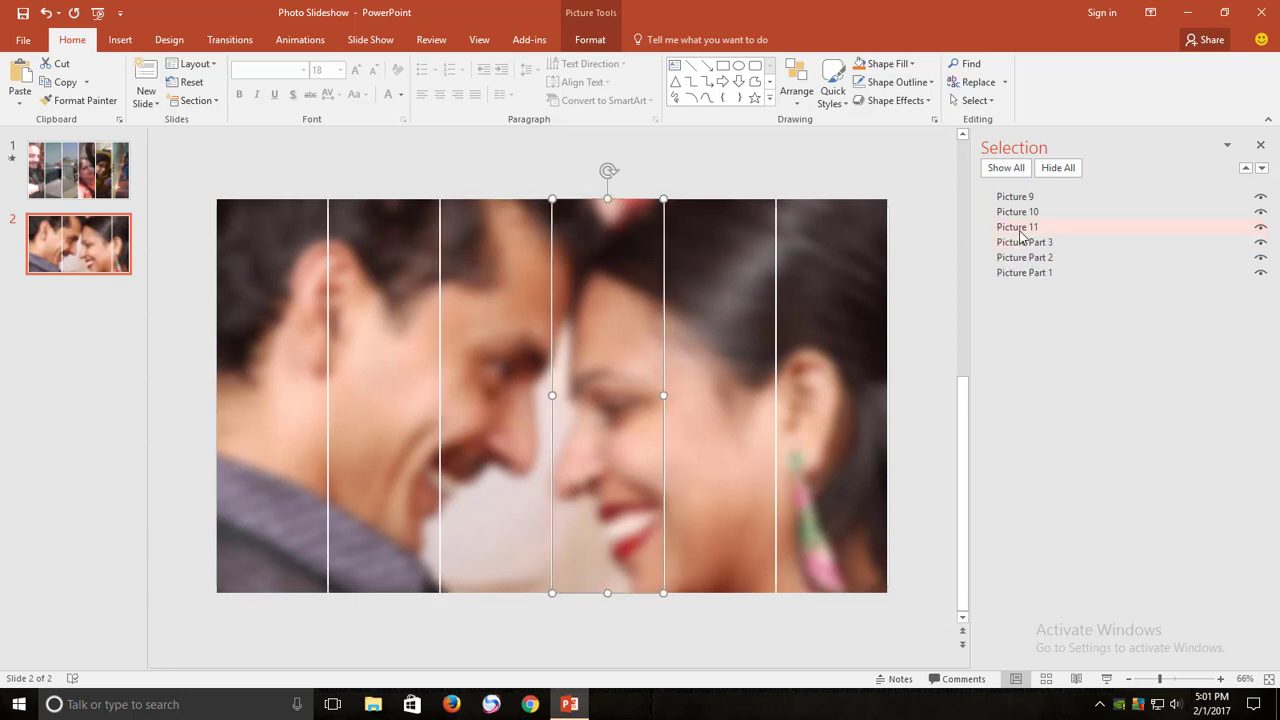
click(1020, 228)
text(Picture Part 1)
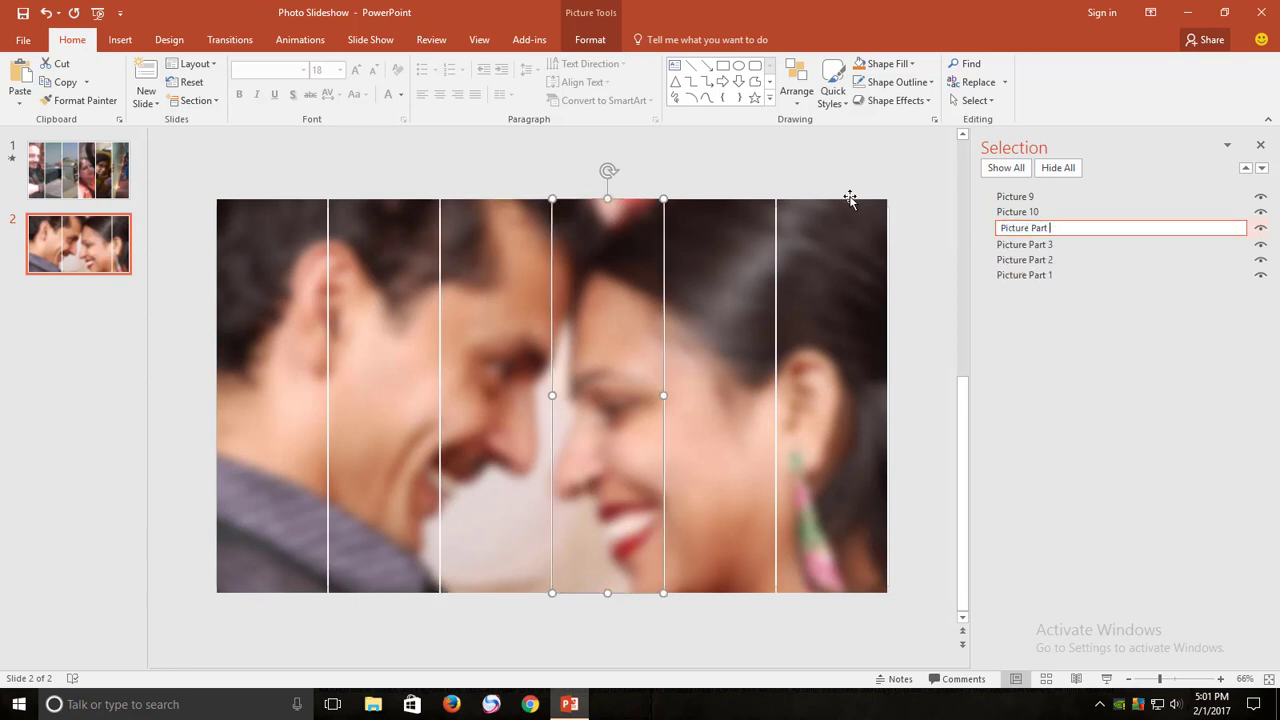
text(4)
key(Return)
click(1030, 216)
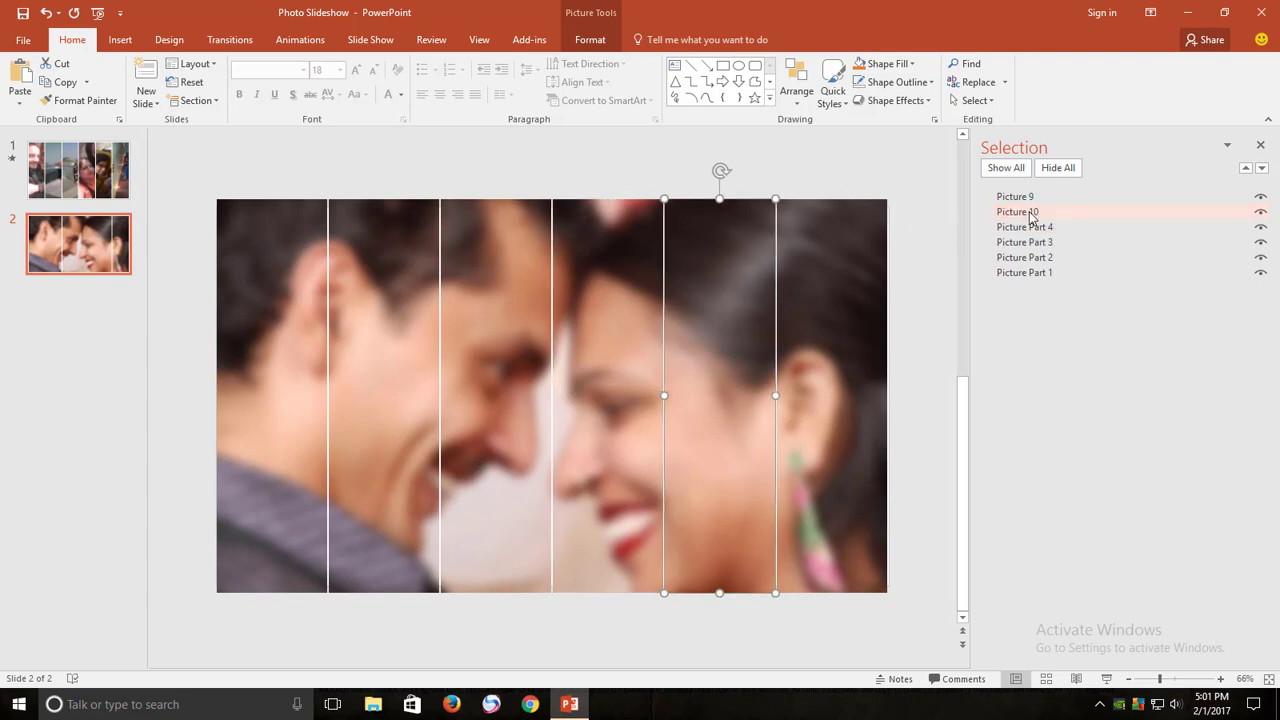
click(1030, 212)
key(ctrl+a)
text(Picture Part 1)
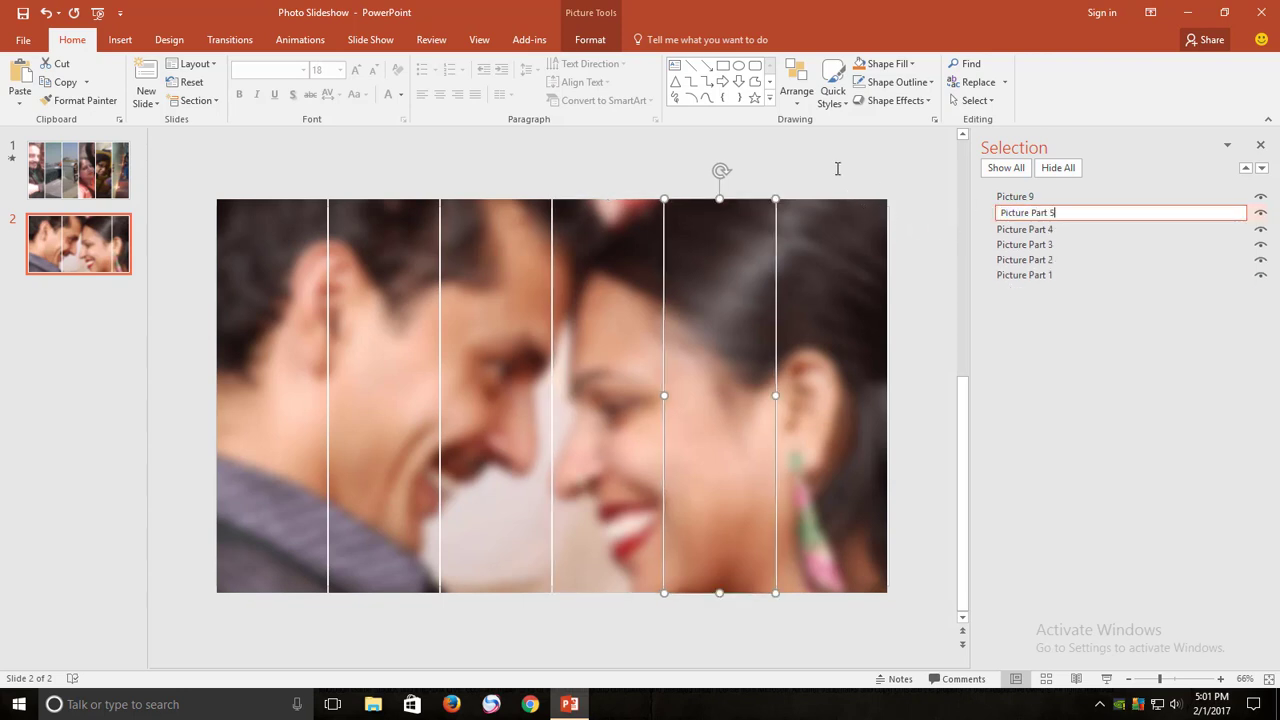
key(Return)
Rename the sixth strip Picture Part 6.
click(1015, 197)
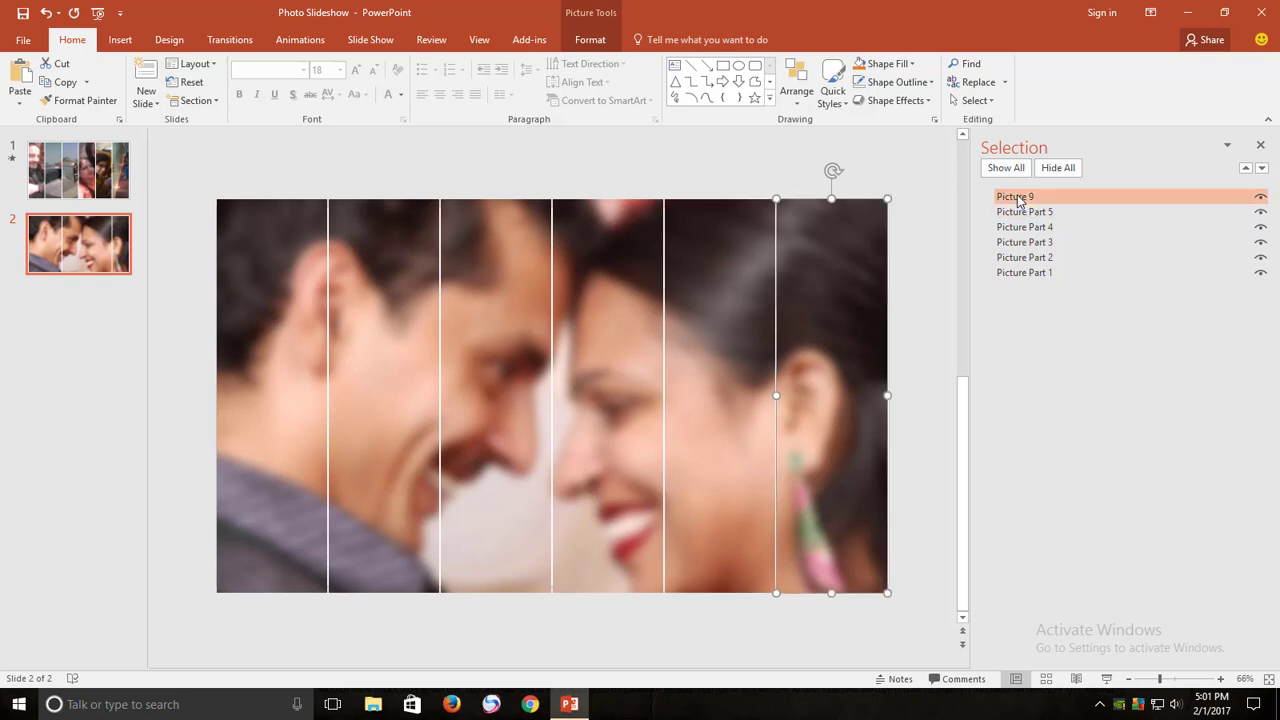
click(1015, 197)
text(Picture Part 1)
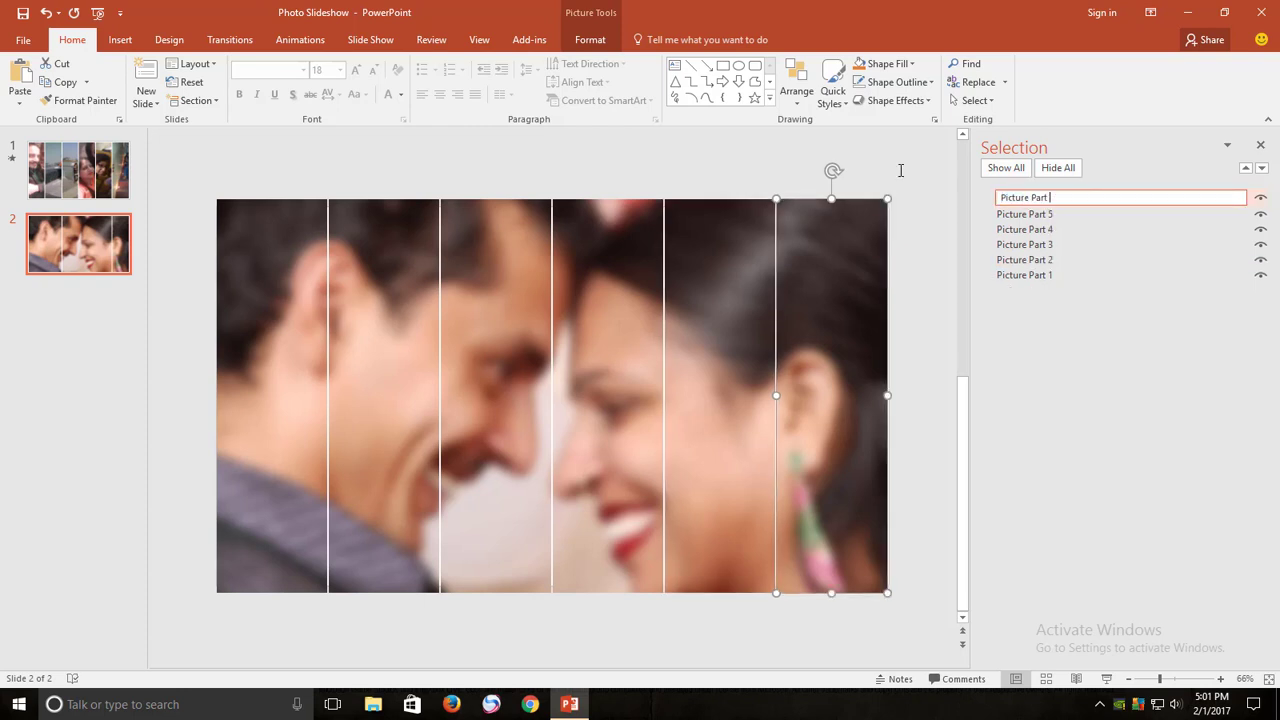
text(6)
key(Return)
click(567, 158)
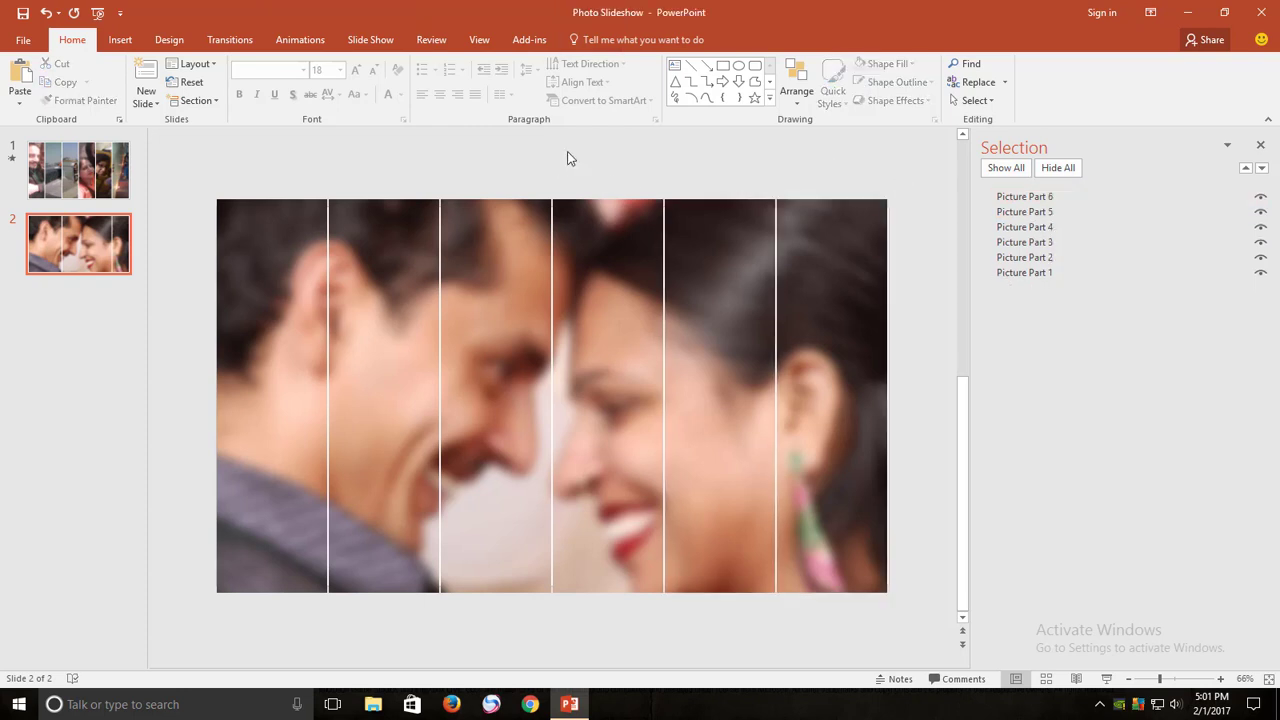
Draw a rectangle over the first photo strip and remove its outline.
click(120, 40)
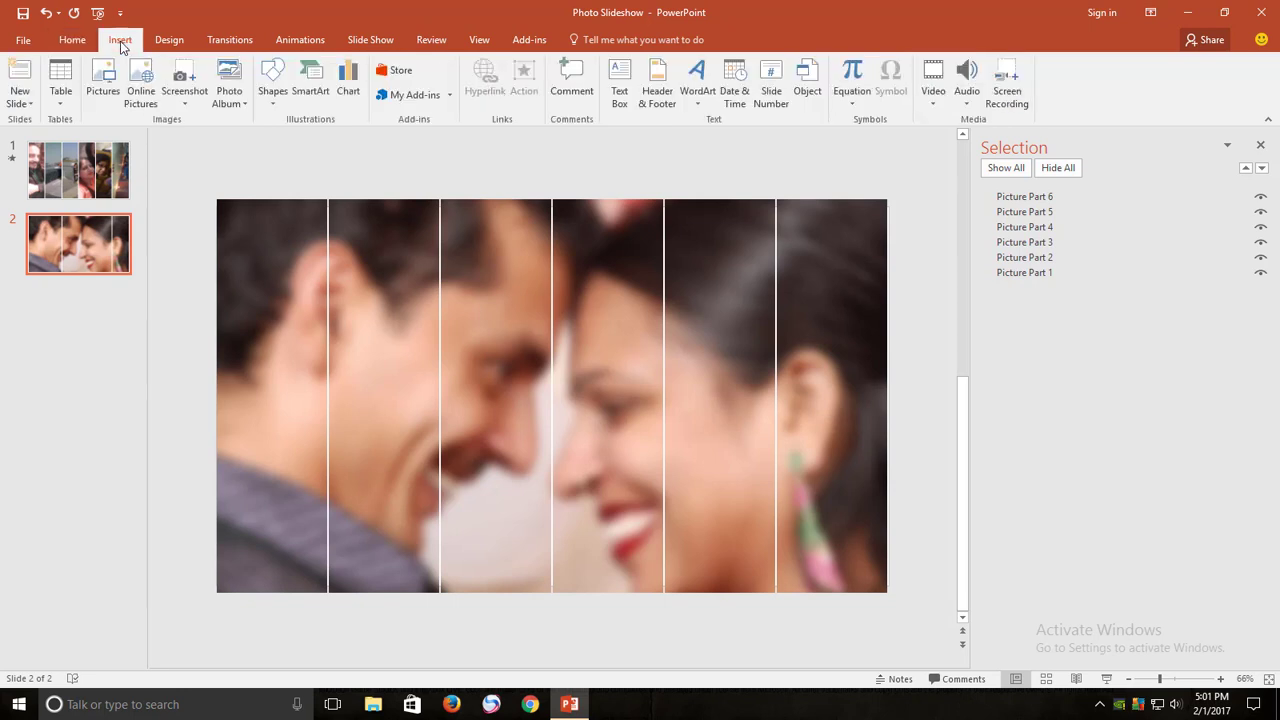
click(272, 98)
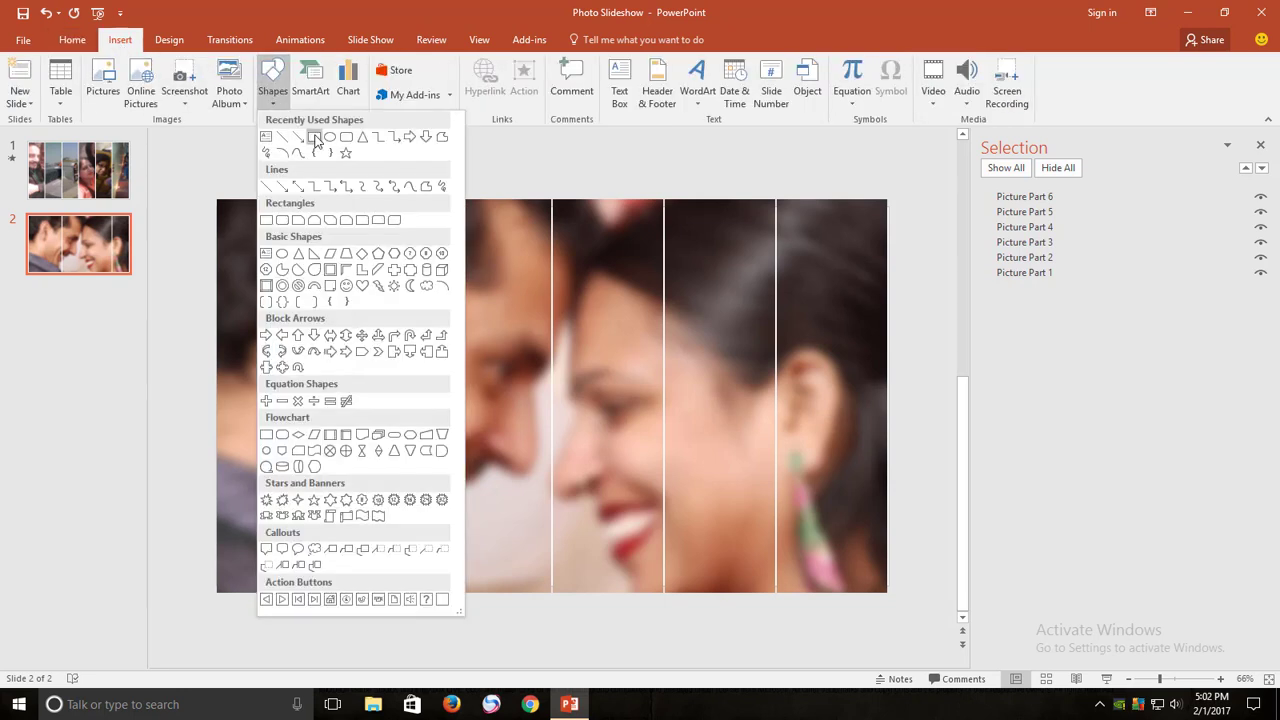
click(314, 137)
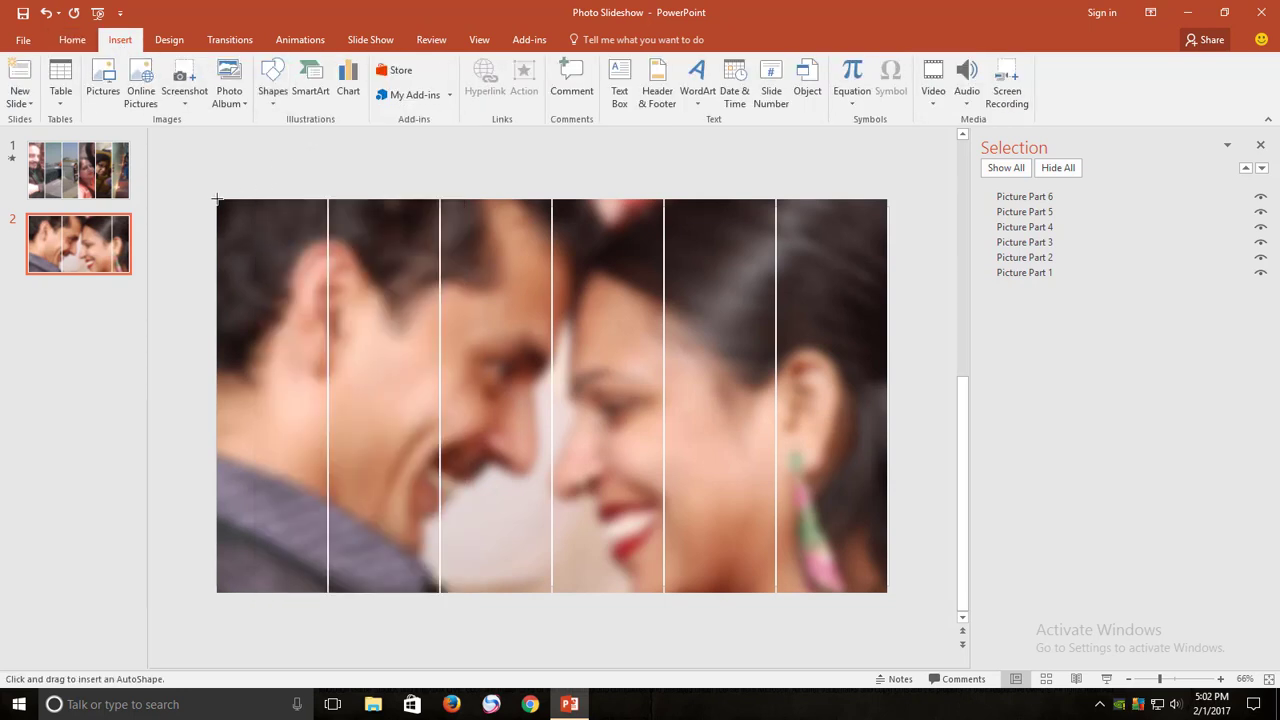
mouse_move(216, 199)
mouse_down()
mouse_move(318, 492)
mouse_move(327, 593)
mouse_up()
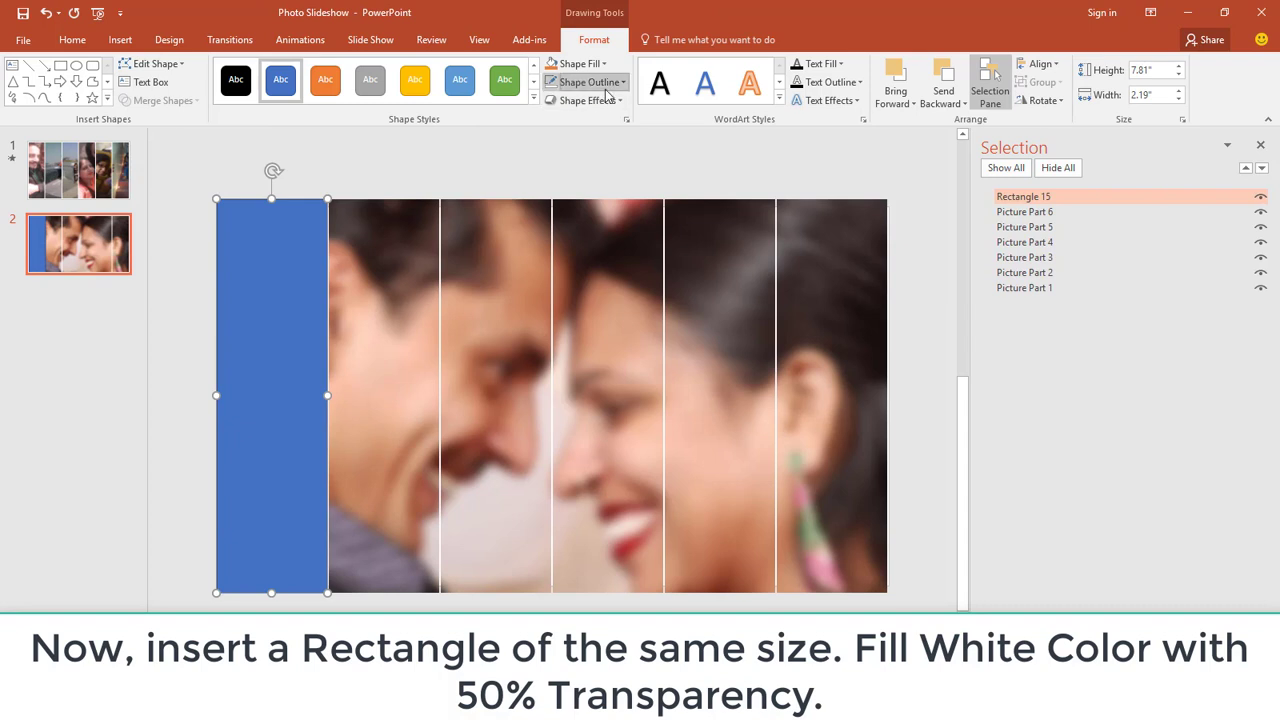
click(606, 93)
click(591, 252)
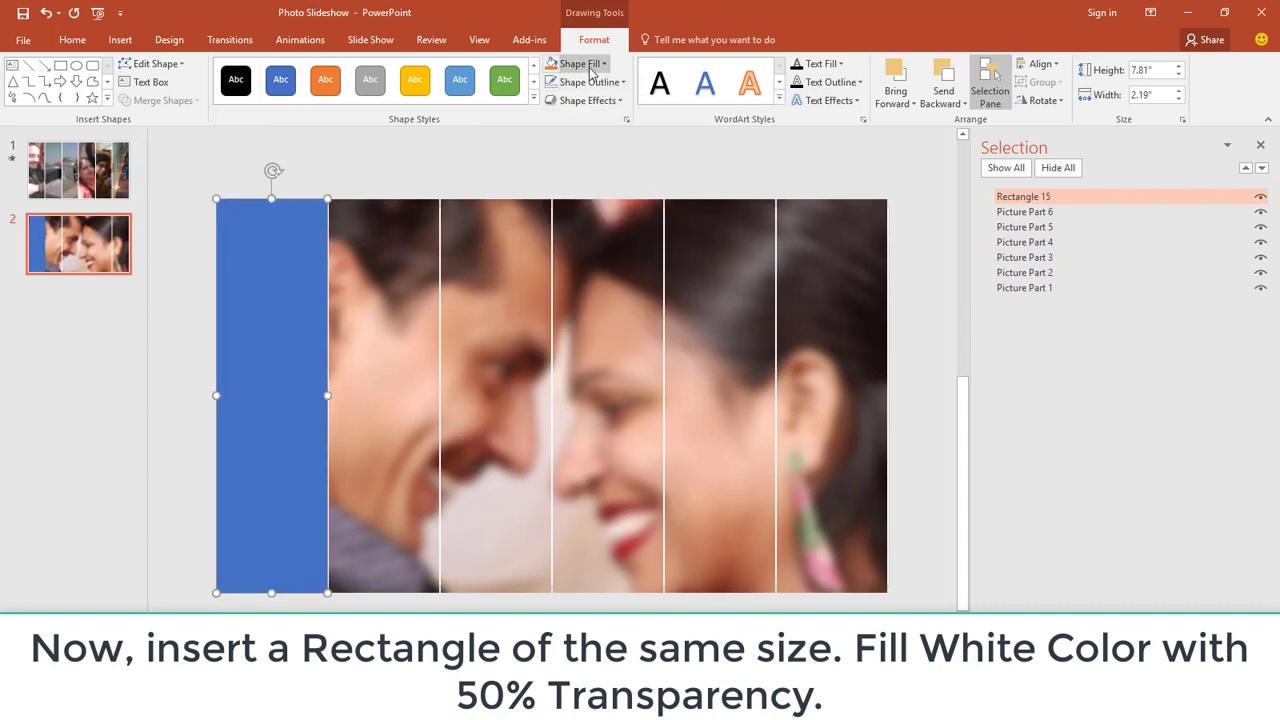
Fill the rectangle with white at 50% transparency.
click(590, 66)
click(554, 96)
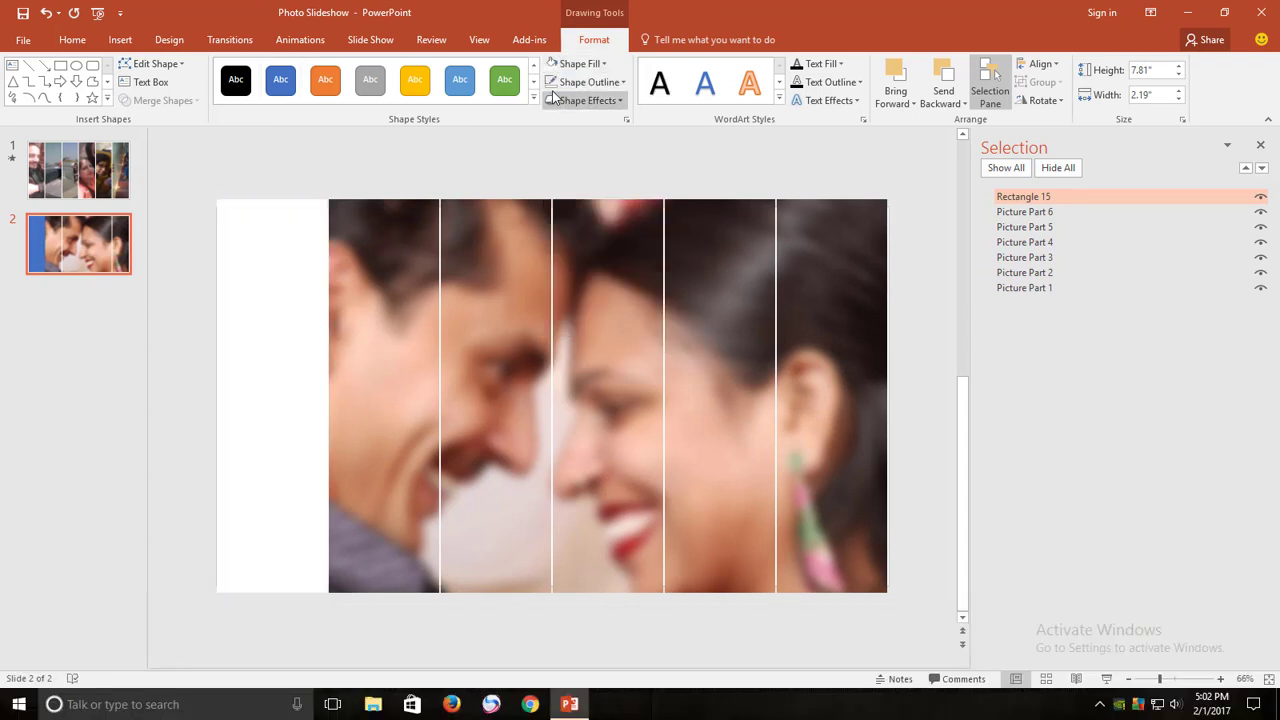
click(578, 64)
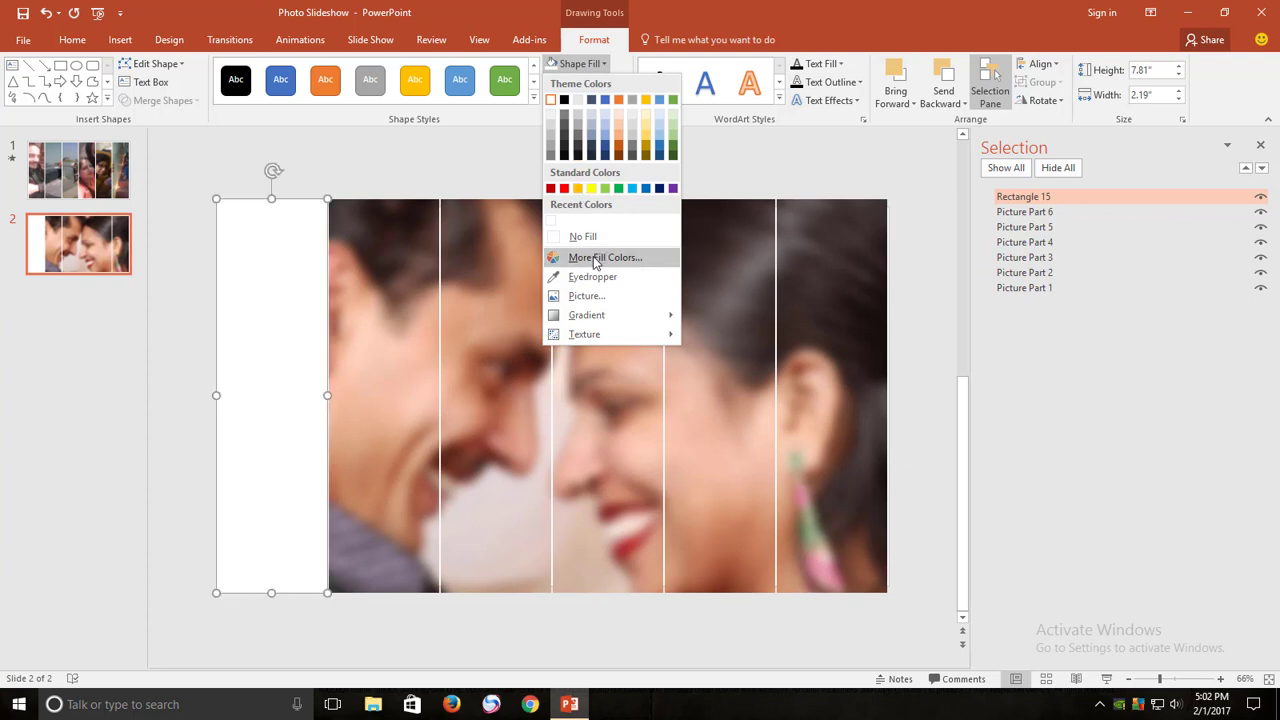
click(597, 258)
click(367, 536)
click(367, 536)
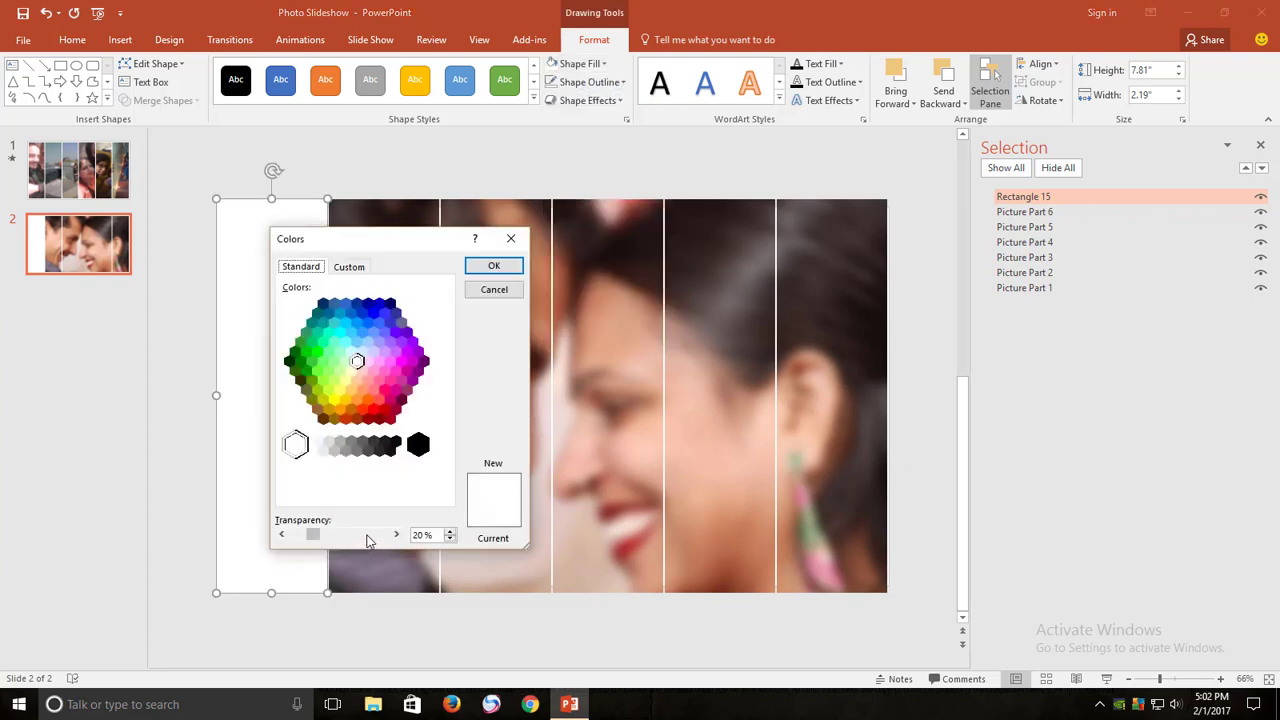
click(368, 536)
click(368, 536)
click(372, 536)
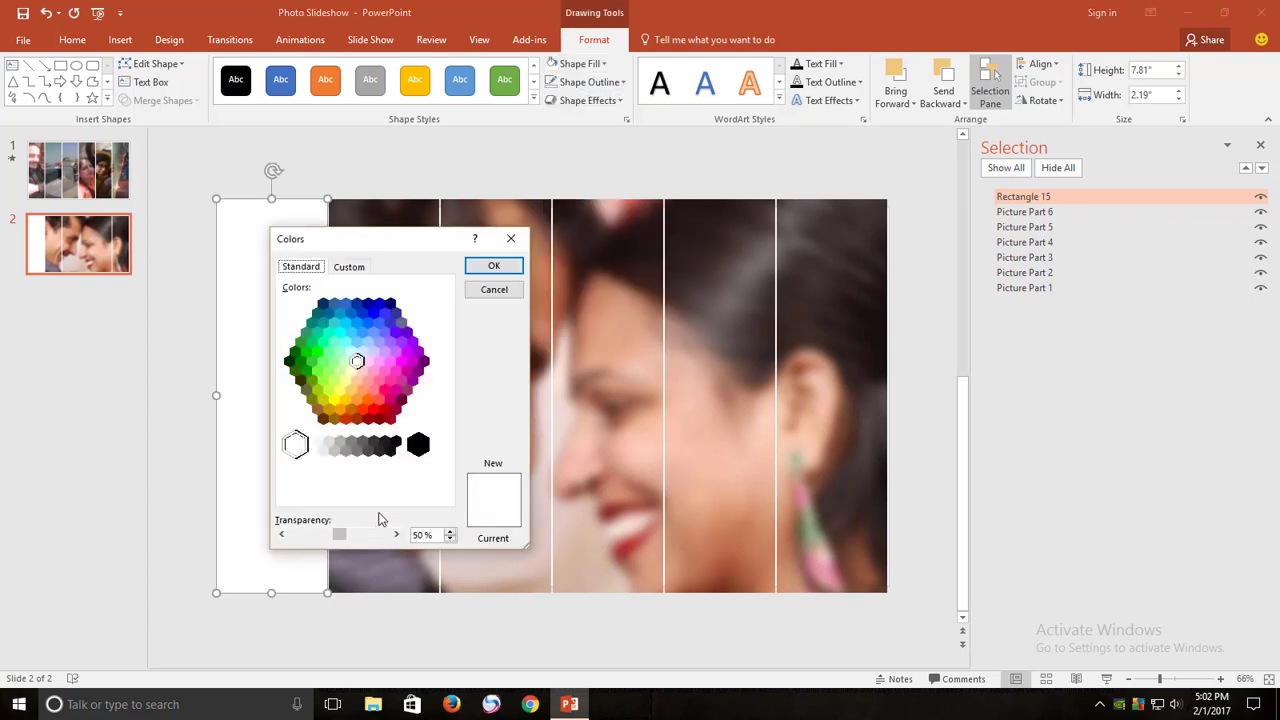
click(496, 265)
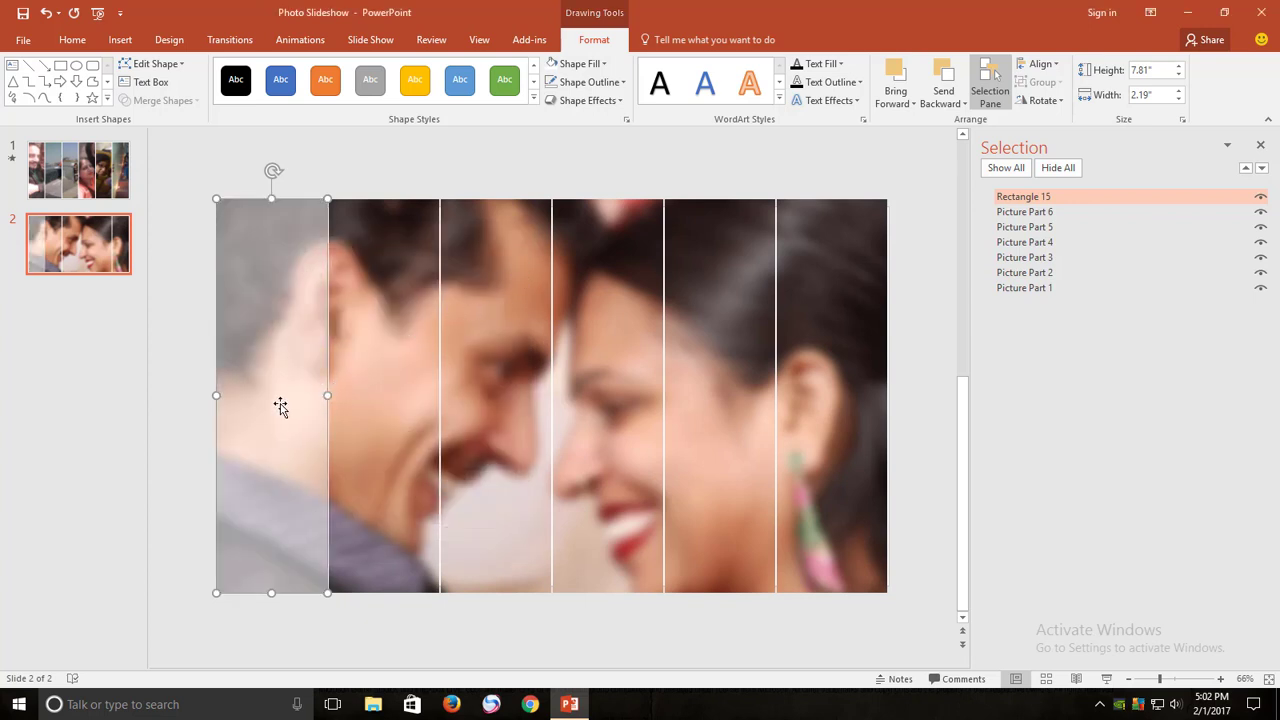
Add a Right motion path to the rectangle, ending over the second strip.
click(303, 45)
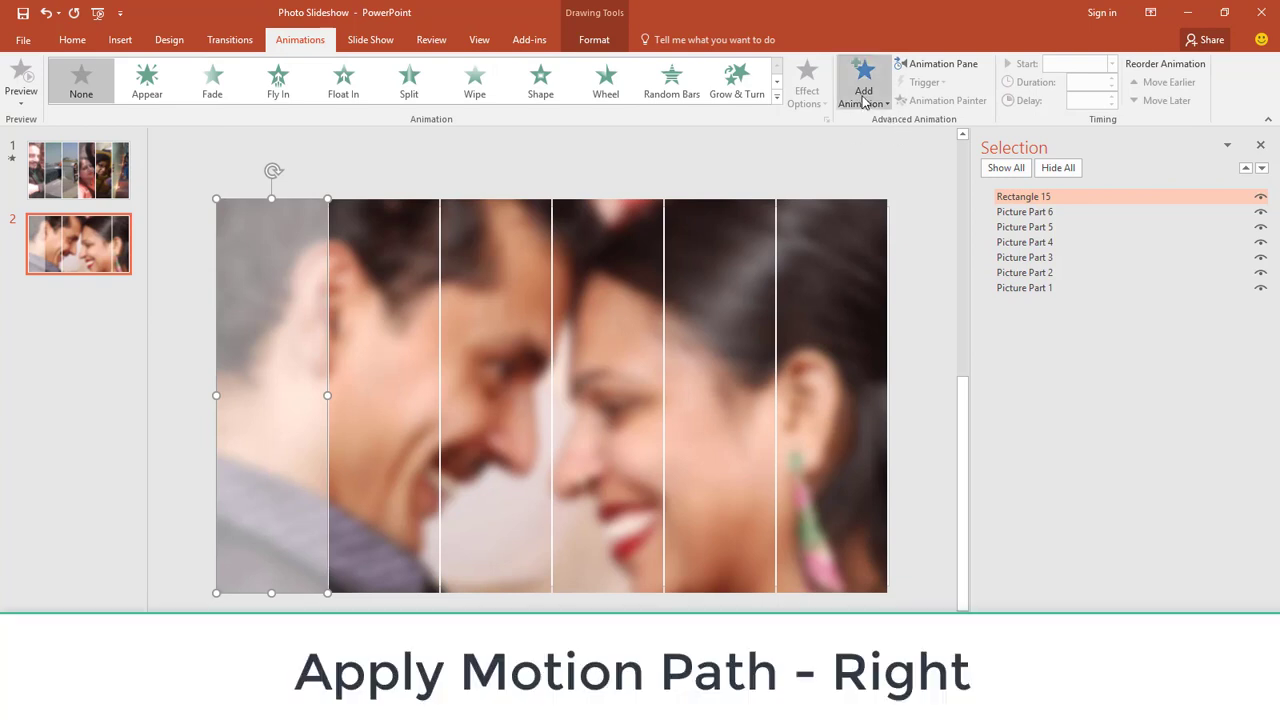
click(864, 92)
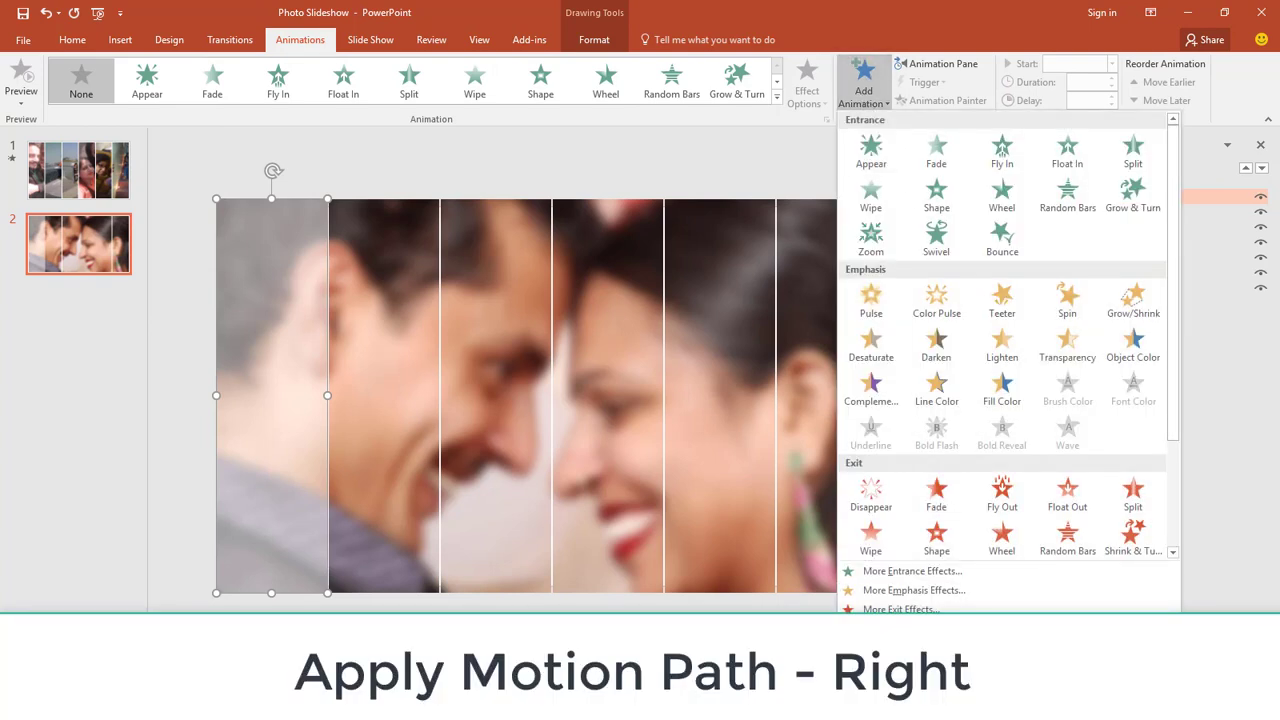
click(910, 628)
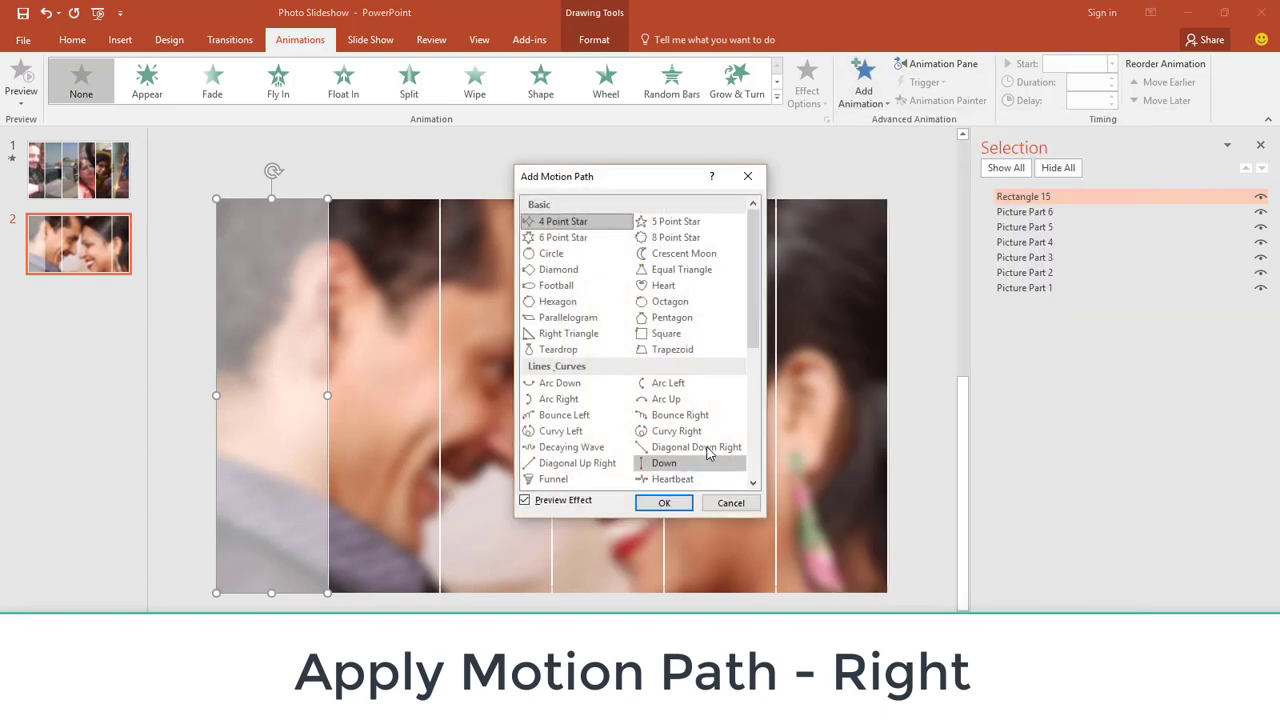
scroll(687, 440, down, 2)
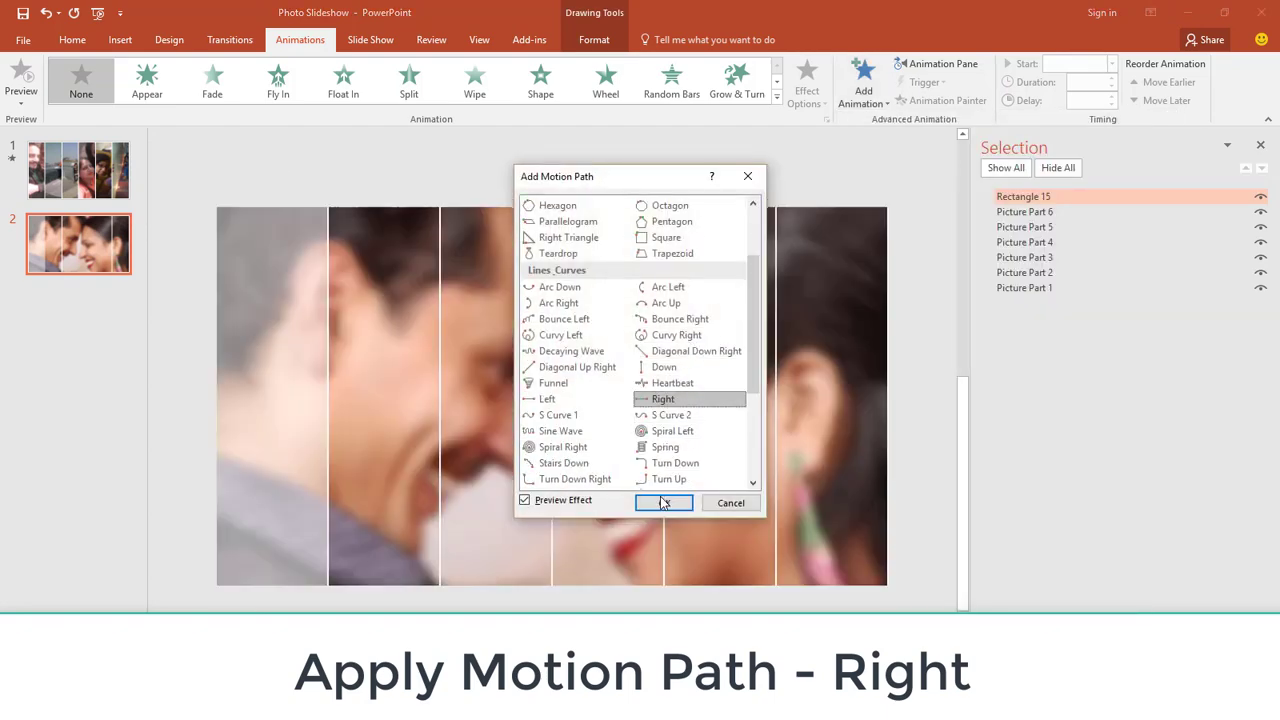
click(660, 505)
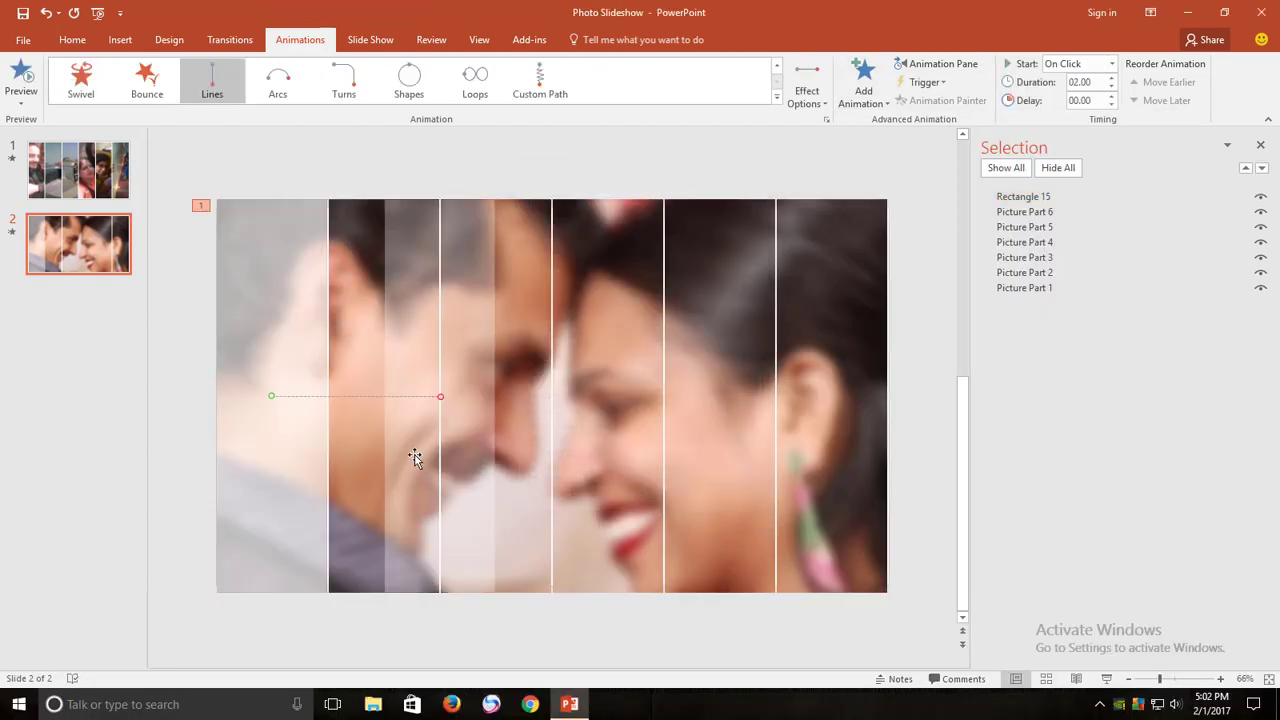
drag(426, 393, 381, 393)
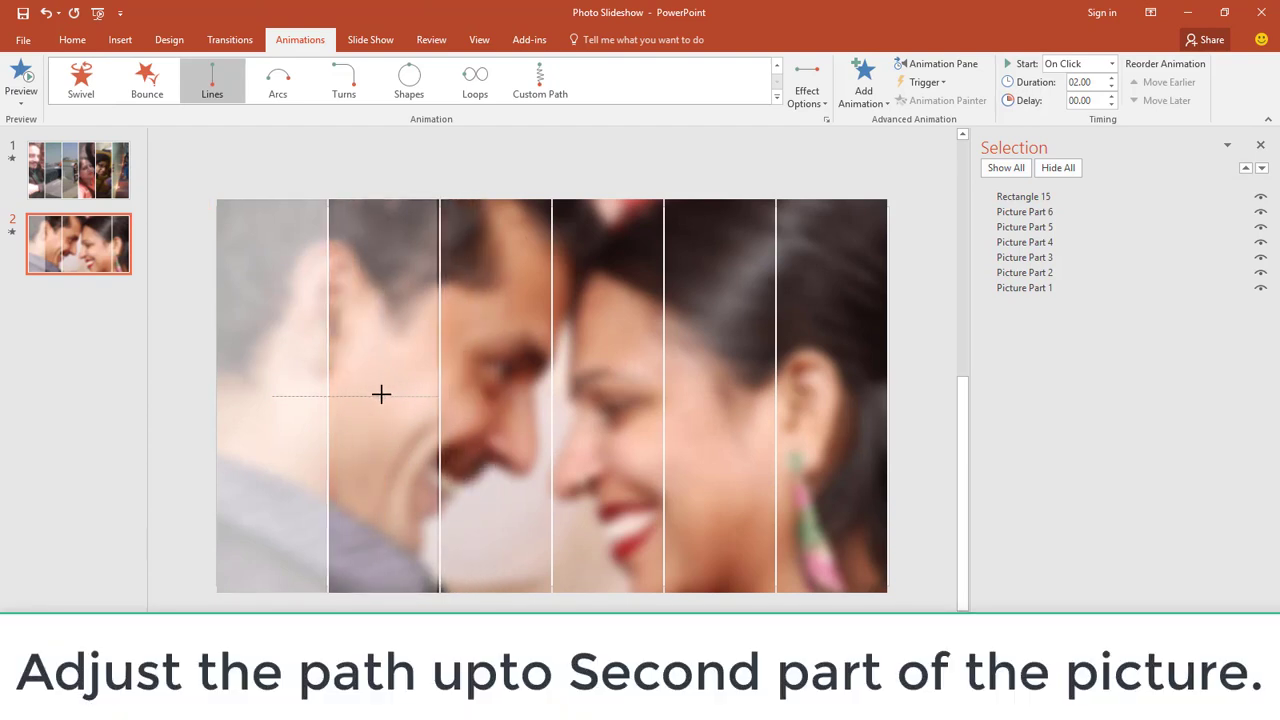
drag(381, 393, 385, 395)
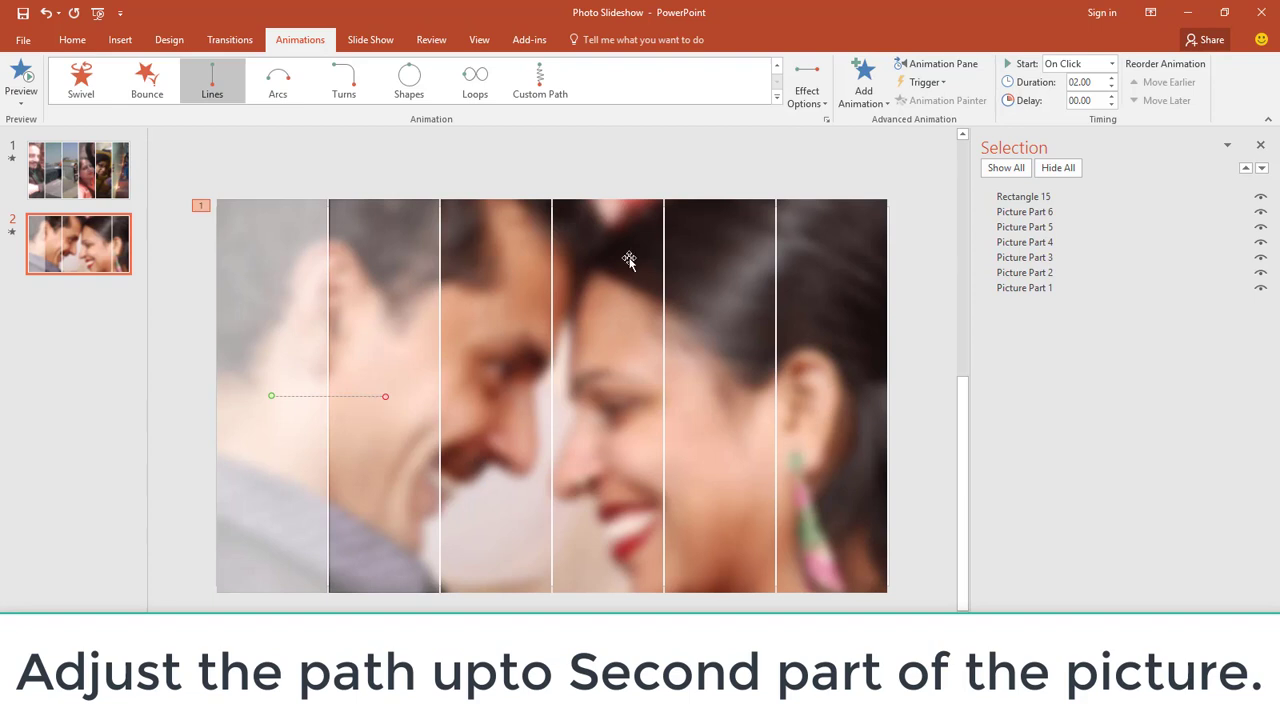
Set the motion to start With Previous with a 00.50 duration.
click(1058, 100)
click(1092, 82)
key(BackSpace)
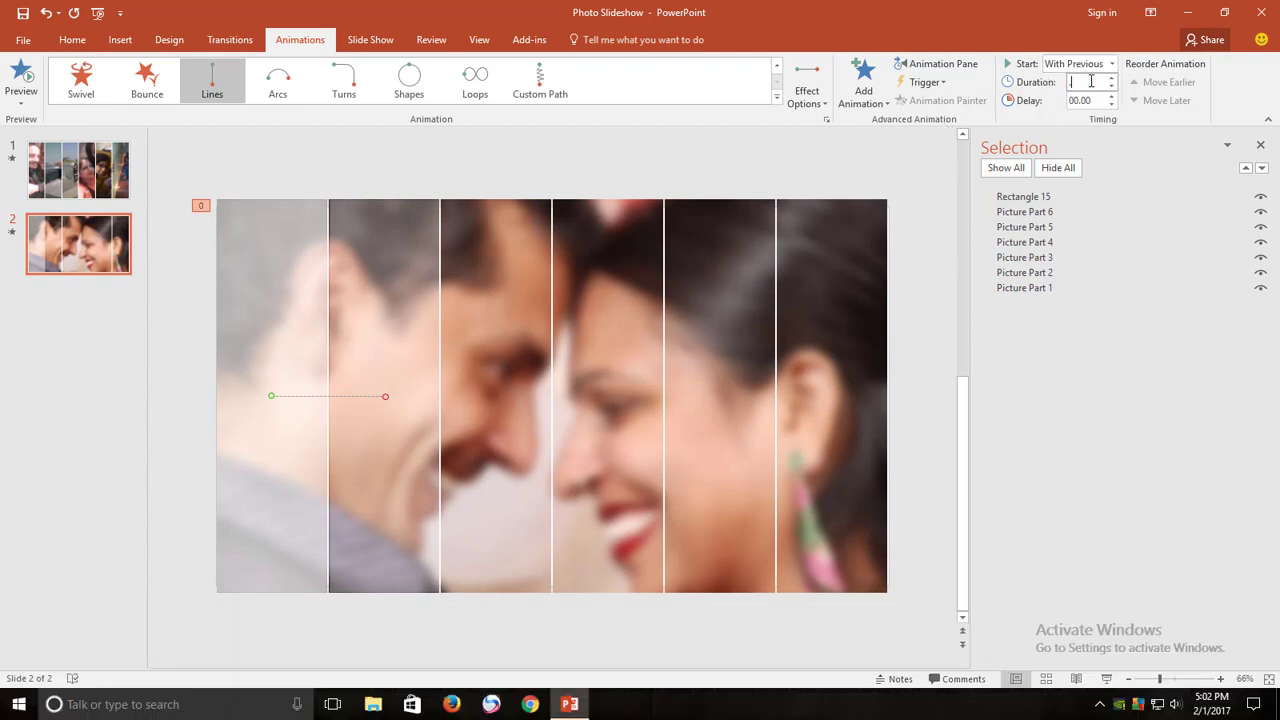
text(00.5)
key(Return)
click(456, 166)
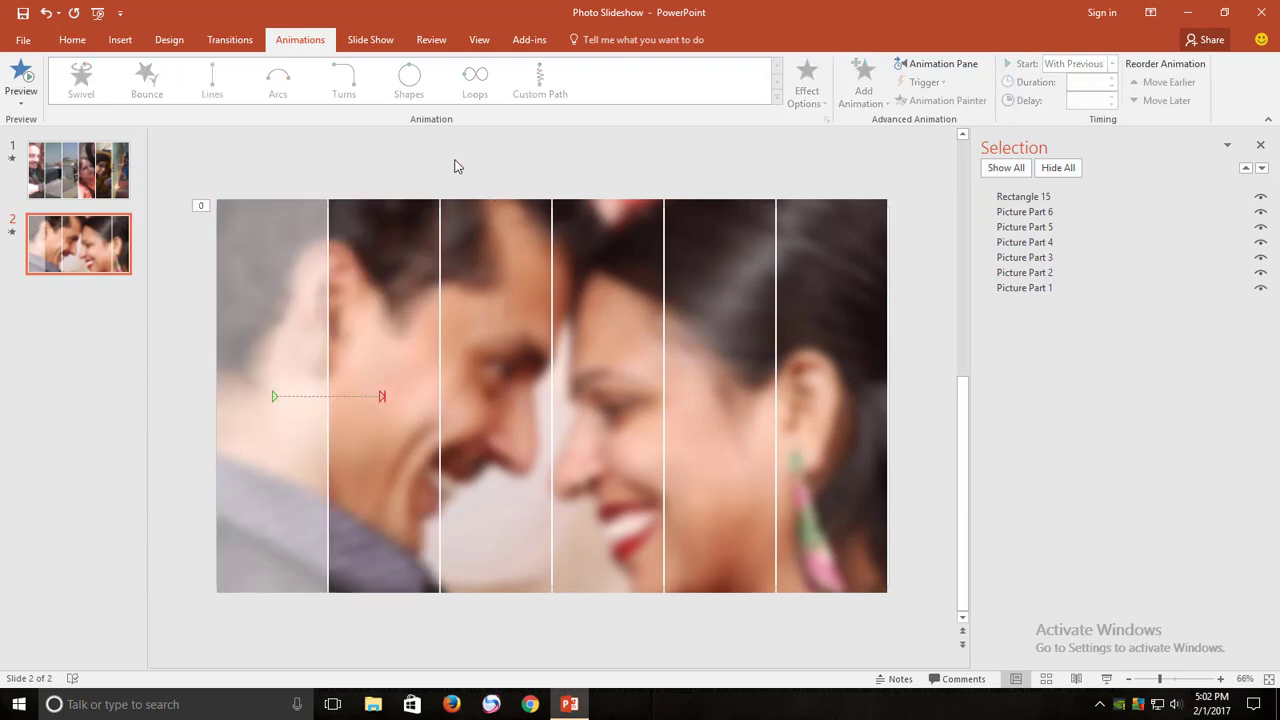
click(1021, 288)
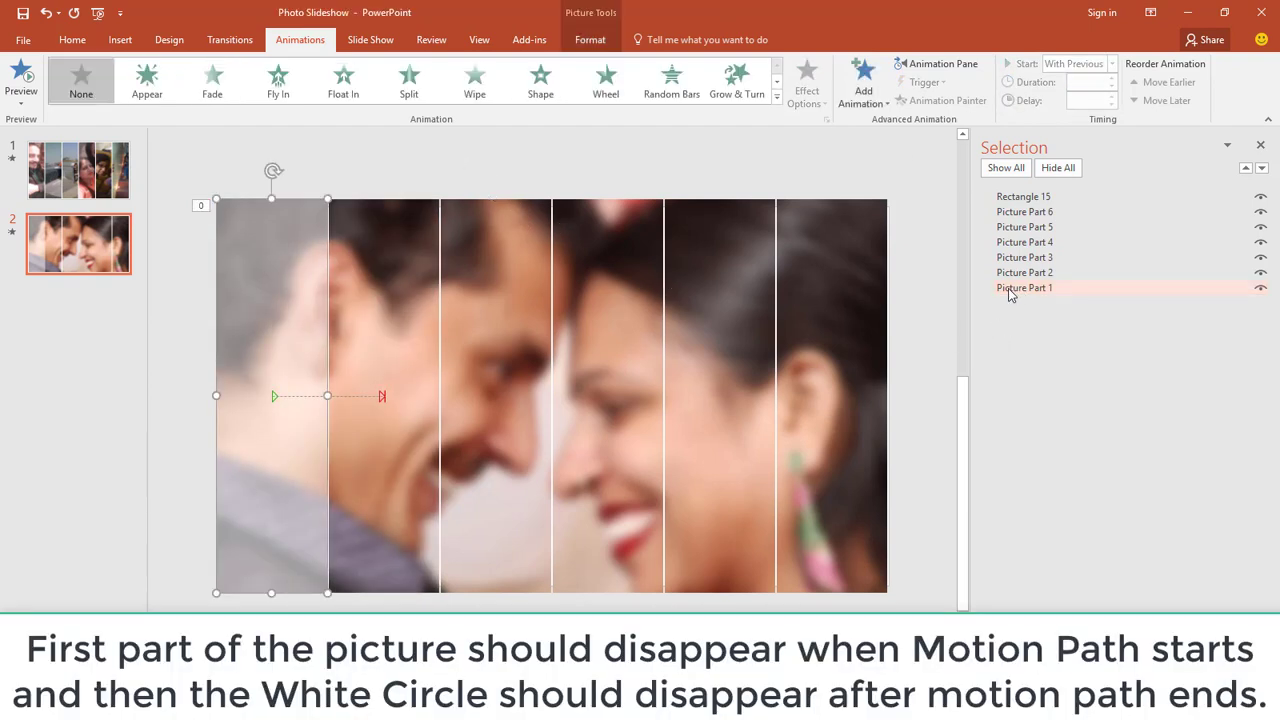
click(866, 98)
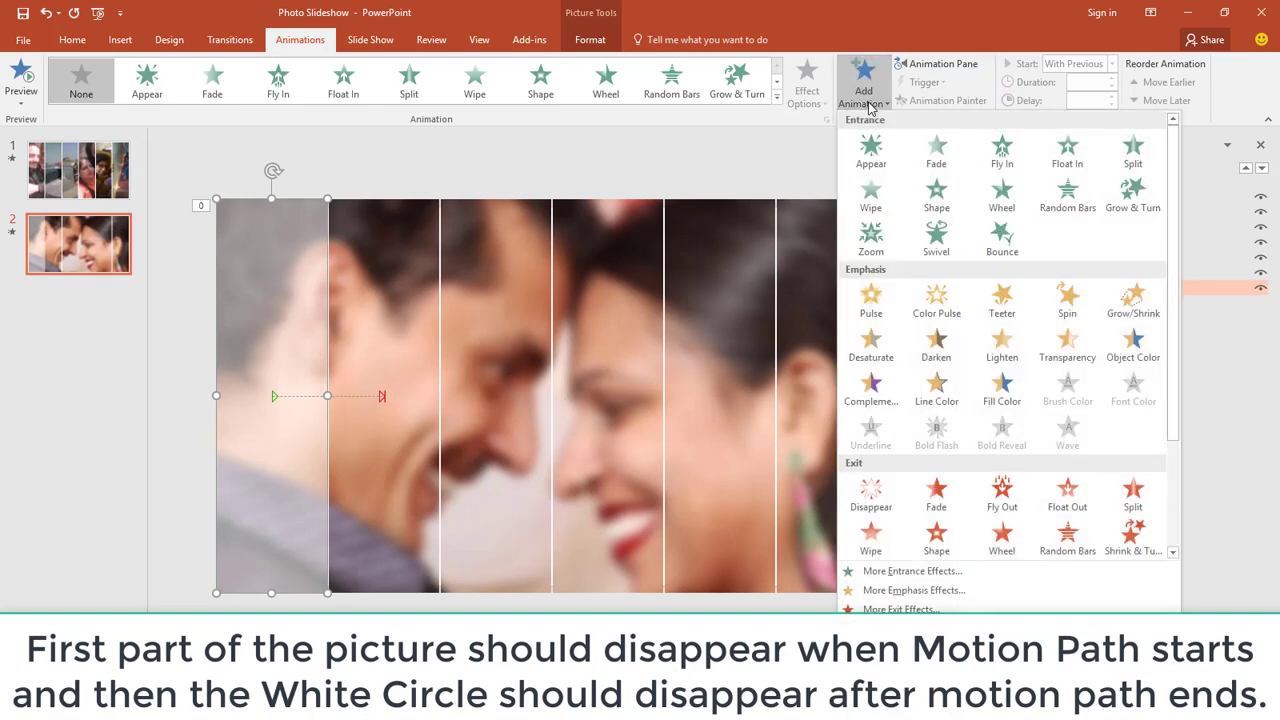
Give Picture Part 1 a Disappear exit set With Previous, ordered ahead of Rectangle 15's motion.
click(871, 492)
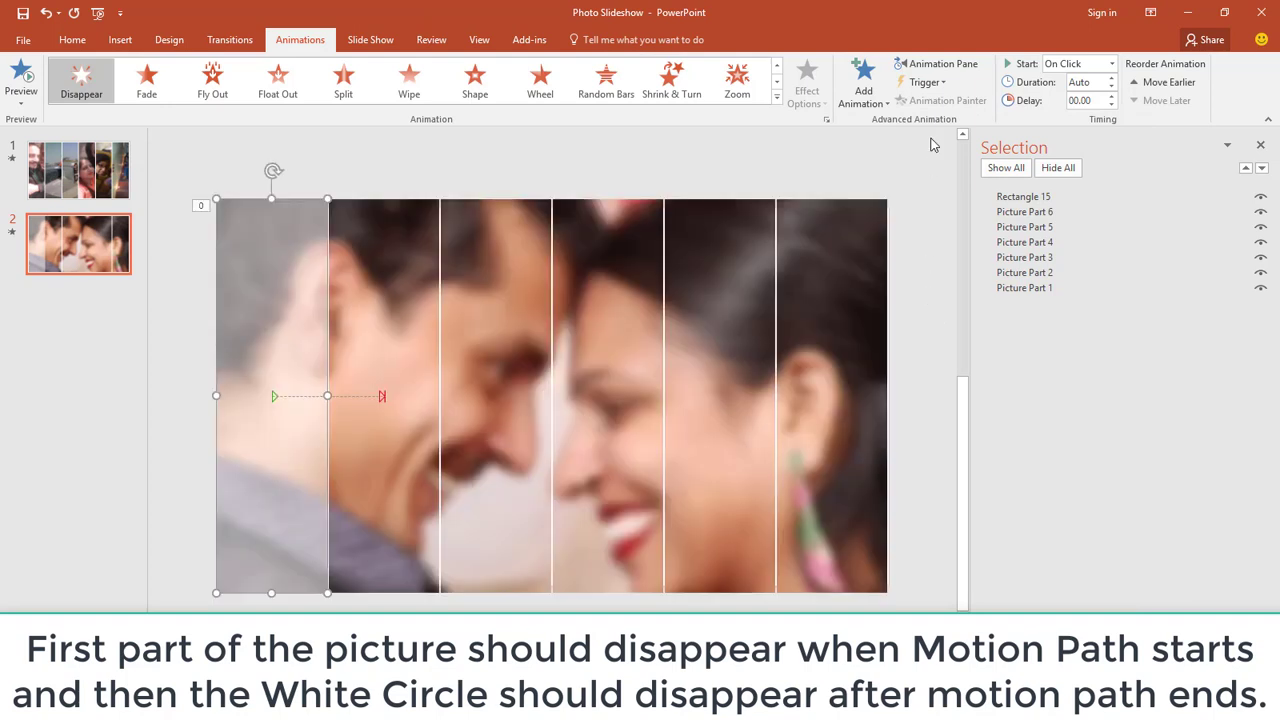
click(933, 63)
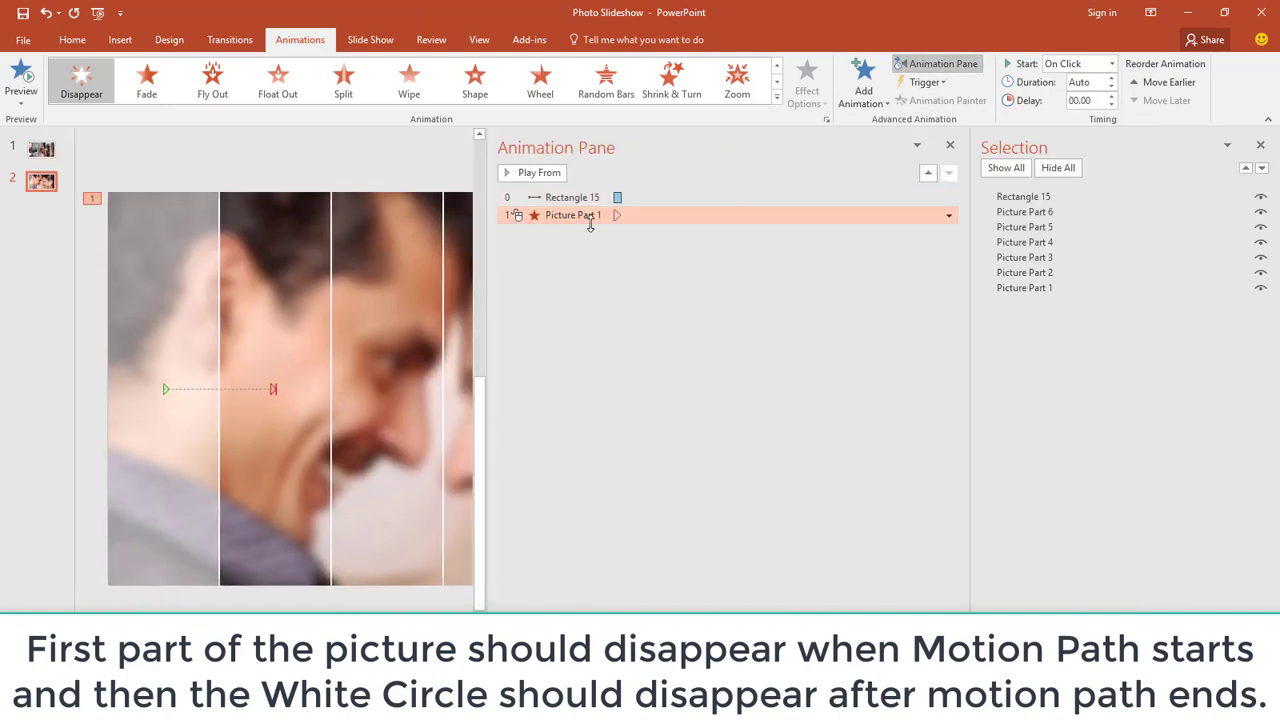
click(1111, 63)
click(1065, 98)
mouse_move(586, 214)
mouse_down()
mouse_move(597, 200)
mouse_move(646, 207)
mouse_up()
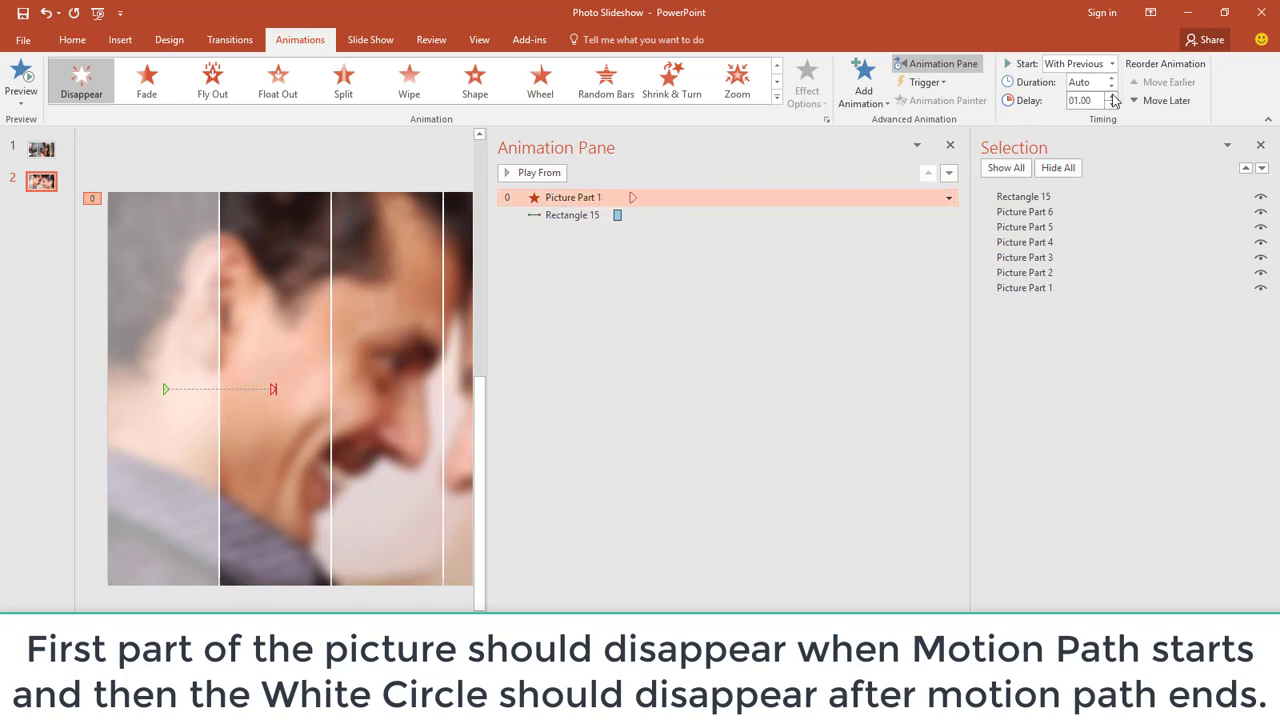
click(597, 215)
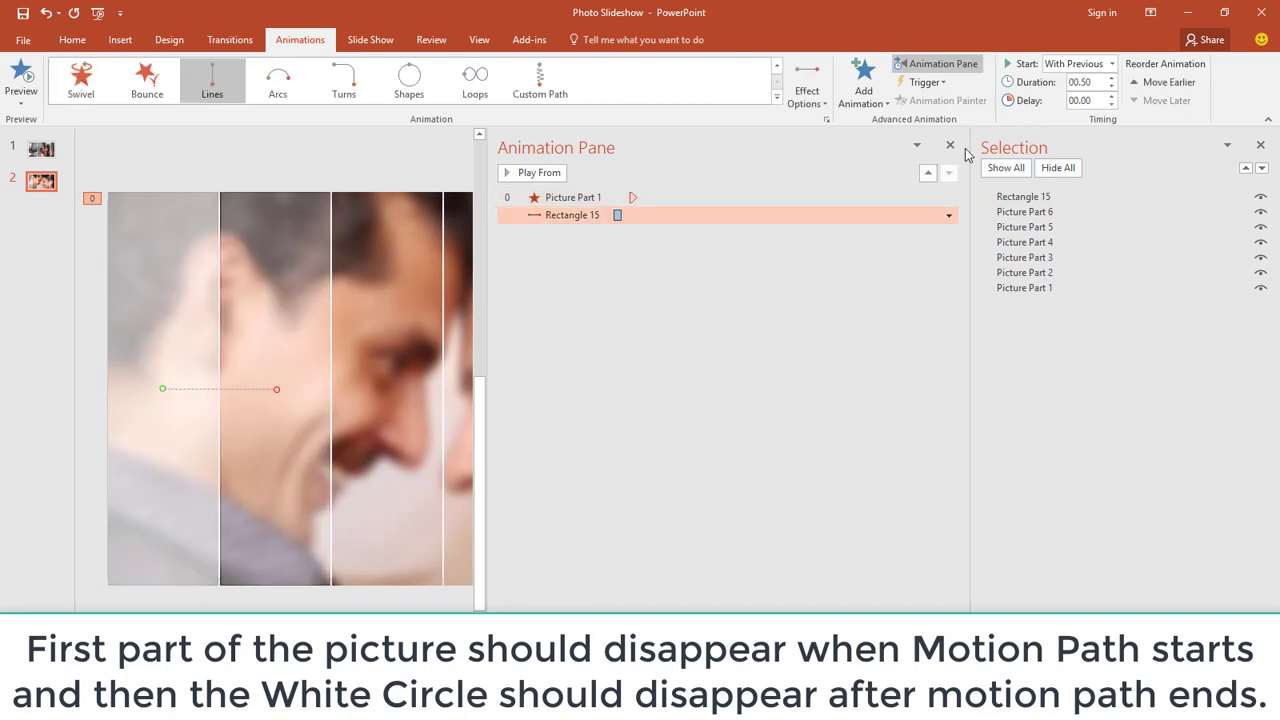
Set the rectangle's motion path delay to 01.00.
click(1111, 96)
drag(484, 324, 838, 319)
drag(973, 296, 1131, 317)
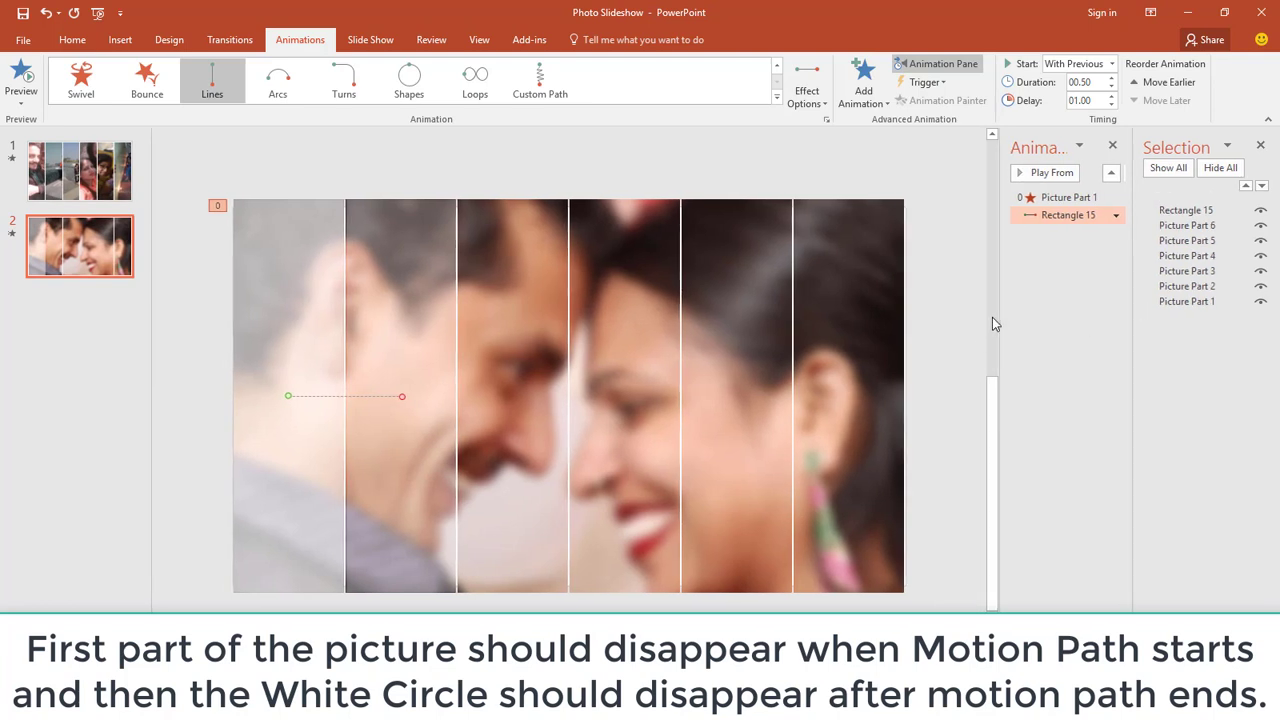
drag(995, 323, 963, 316)
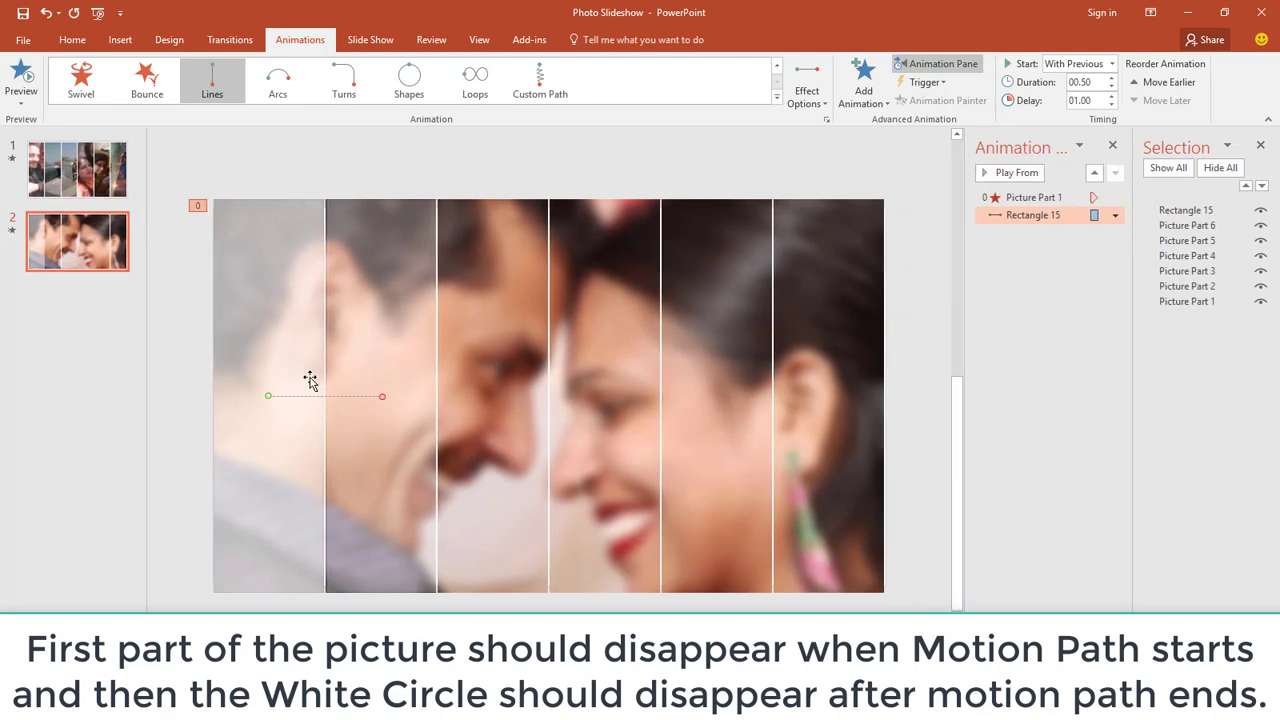
Rename Rectangle 15 to Rectangle 1 in the Selection Pane.
click(294, 352)
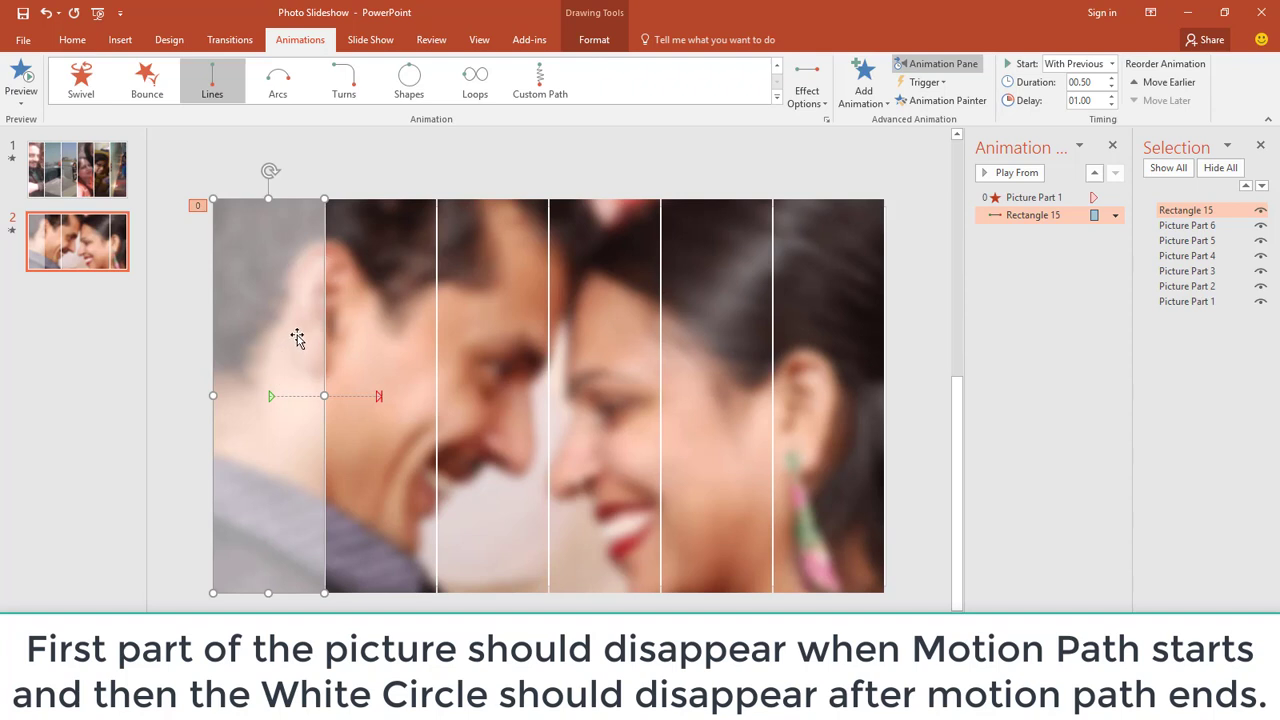
double_click(1185, 210)
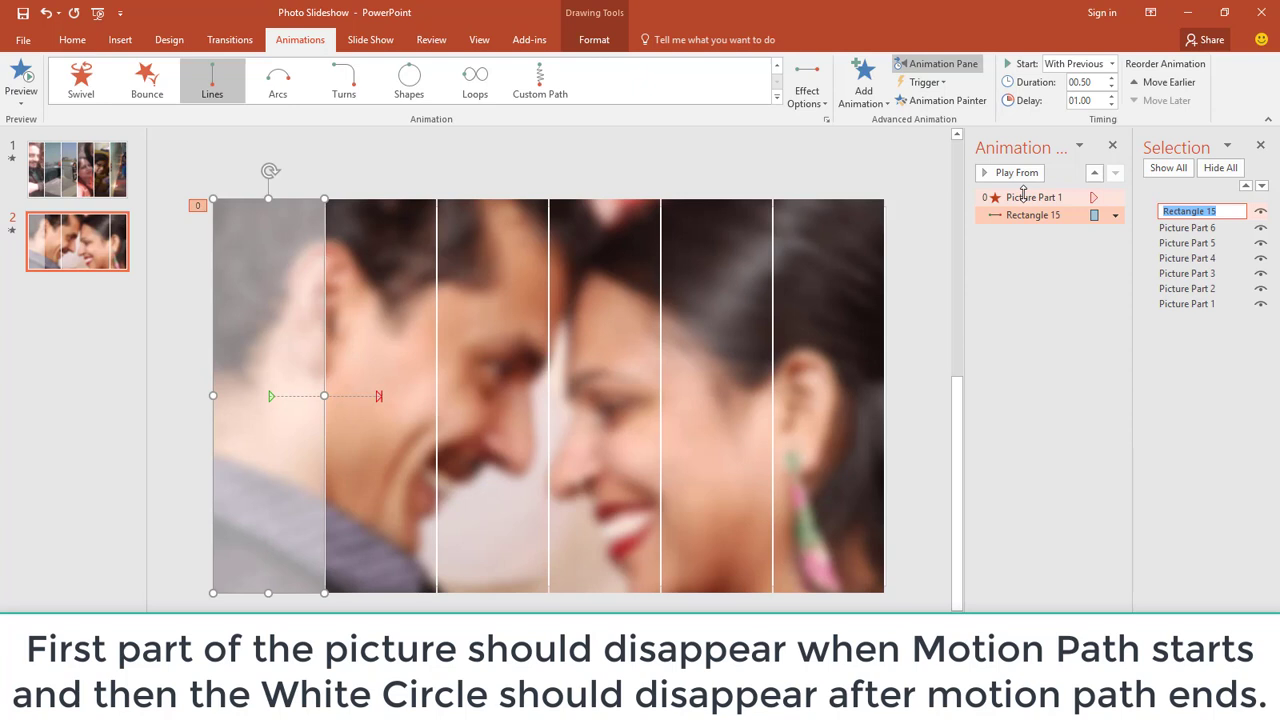
key(End)
key(BackSpace)
key(Return)
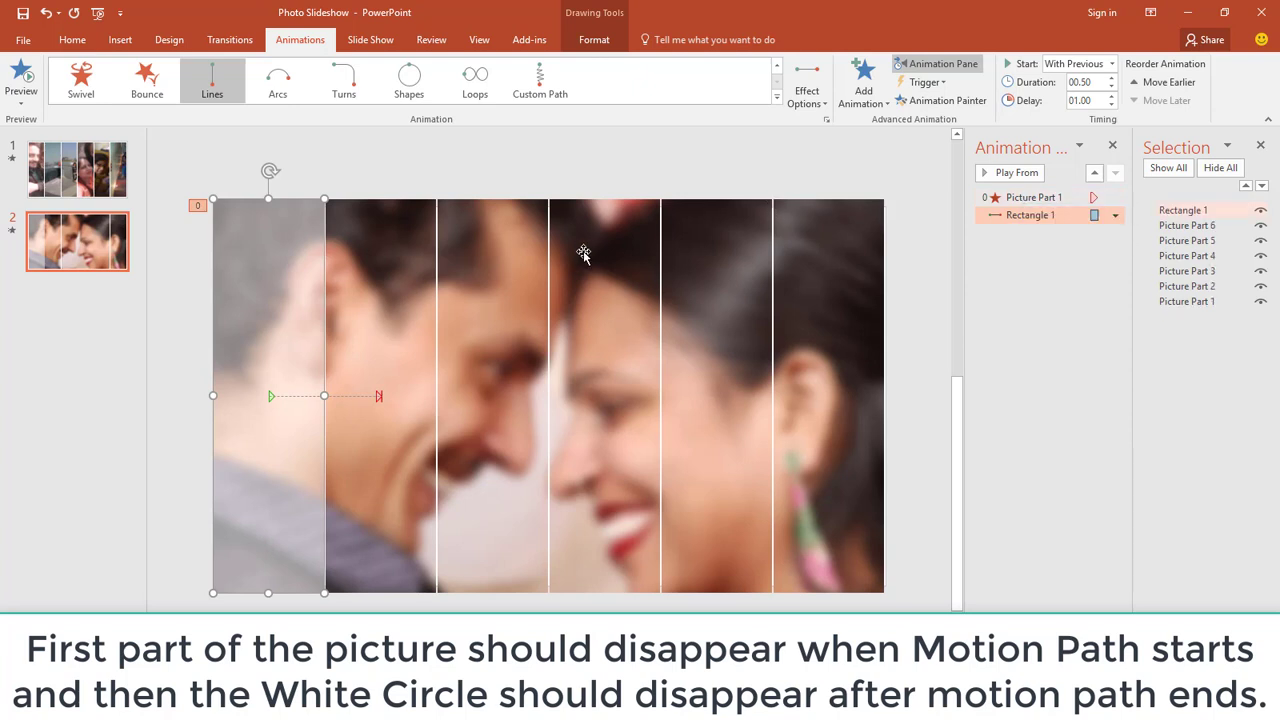
Add a Disappear exit to Rectangle 1, starting With Previous with a 01.50 delay.
click(863, 80)
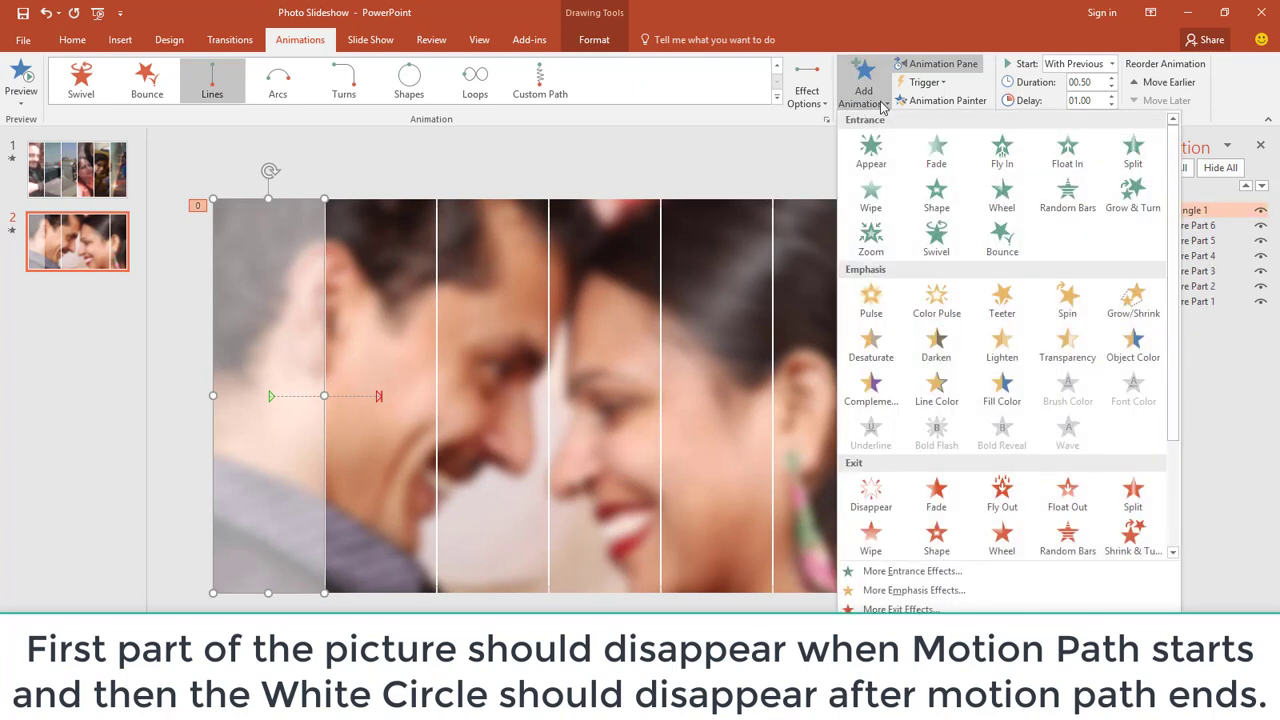
click(876, 503)
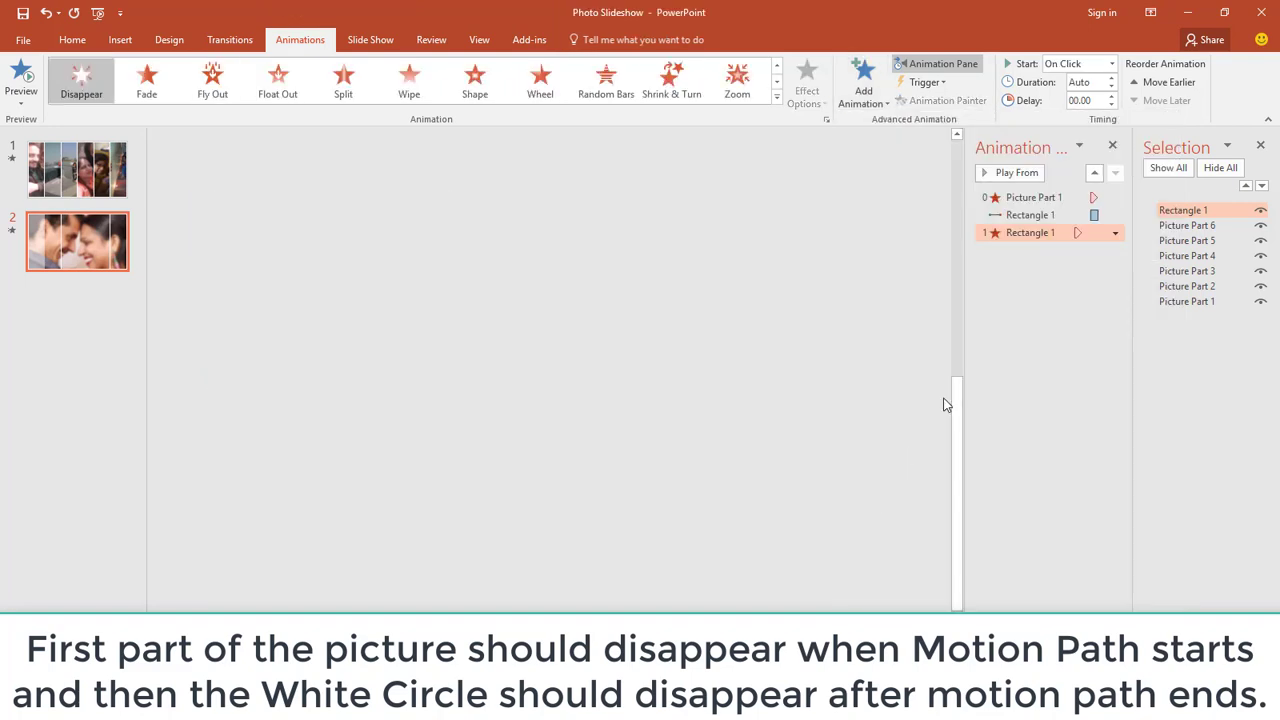
click(1075, 63)
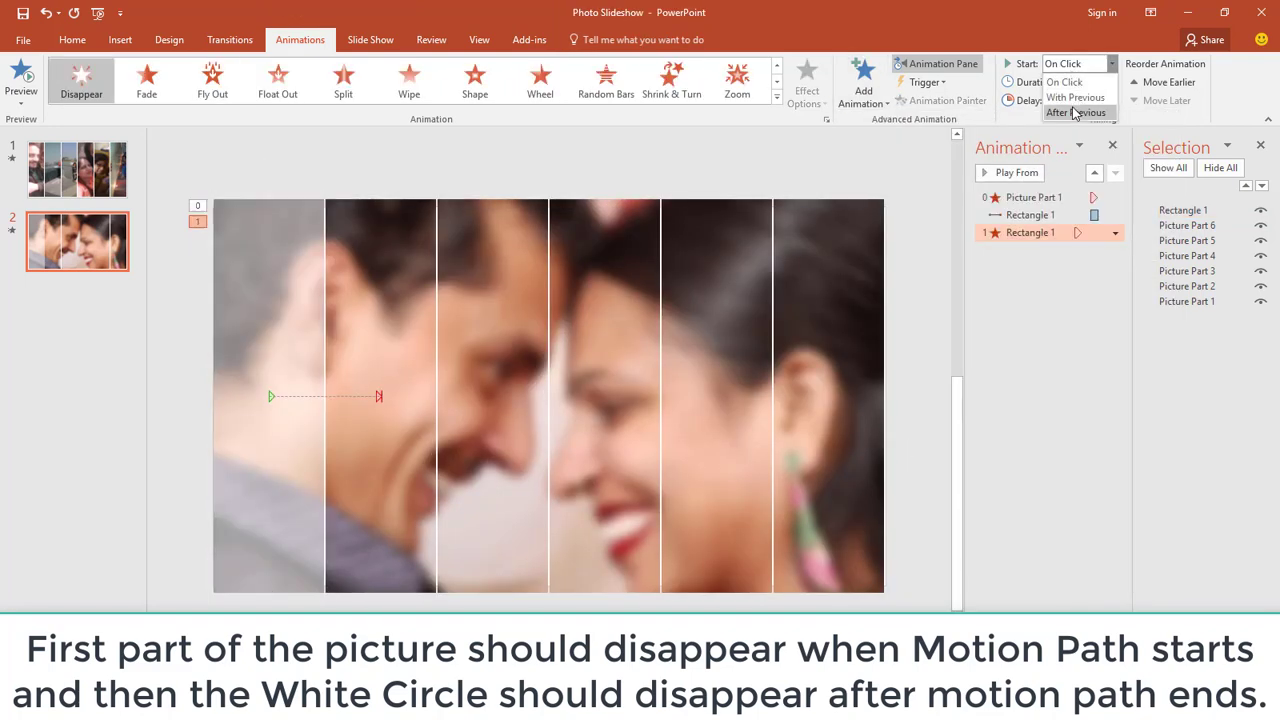
click(1074, 101)
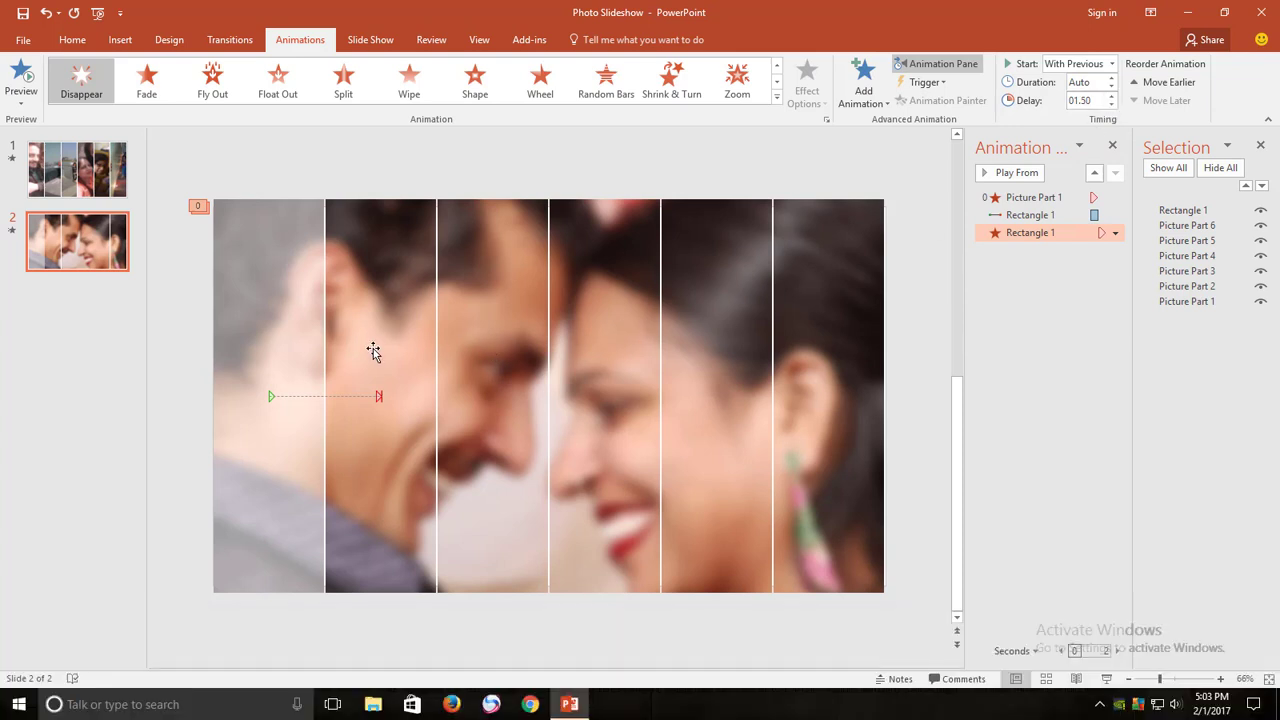
click(290, 316)
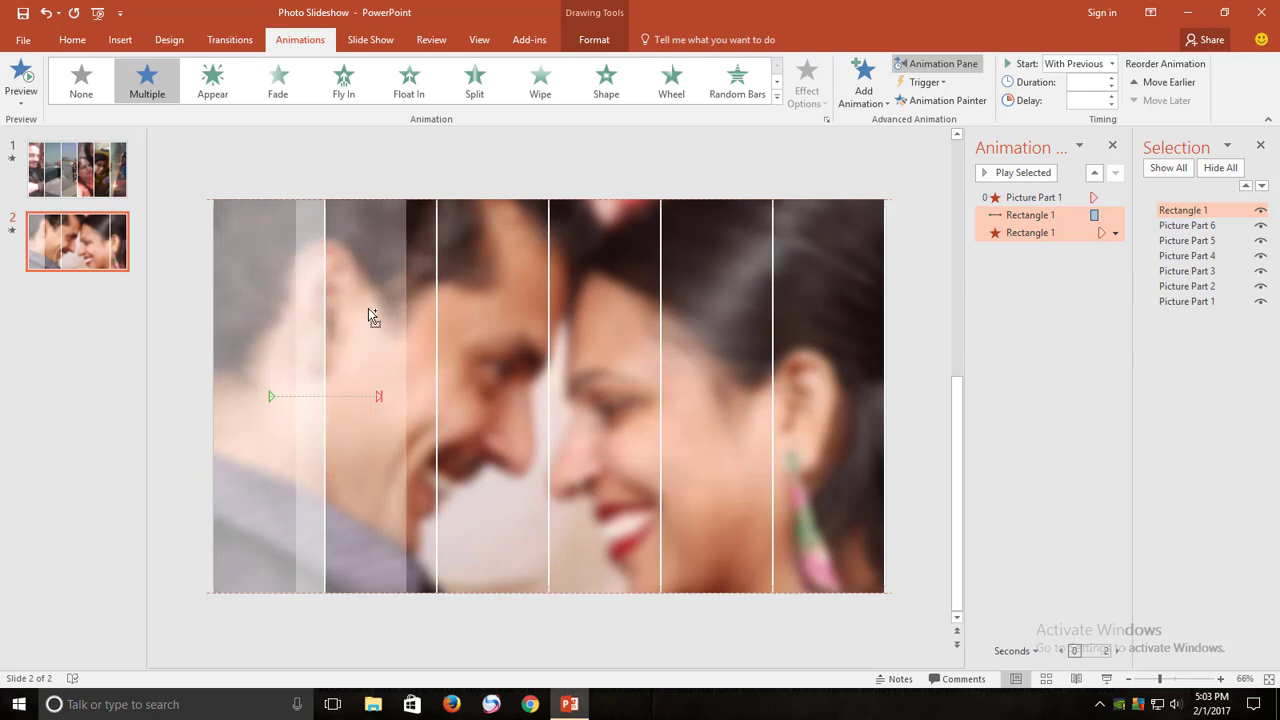
Duplicate Rectangle 1 onto the second slice and raise the copy's motion delay to 01.50.
key(ctrl+v)
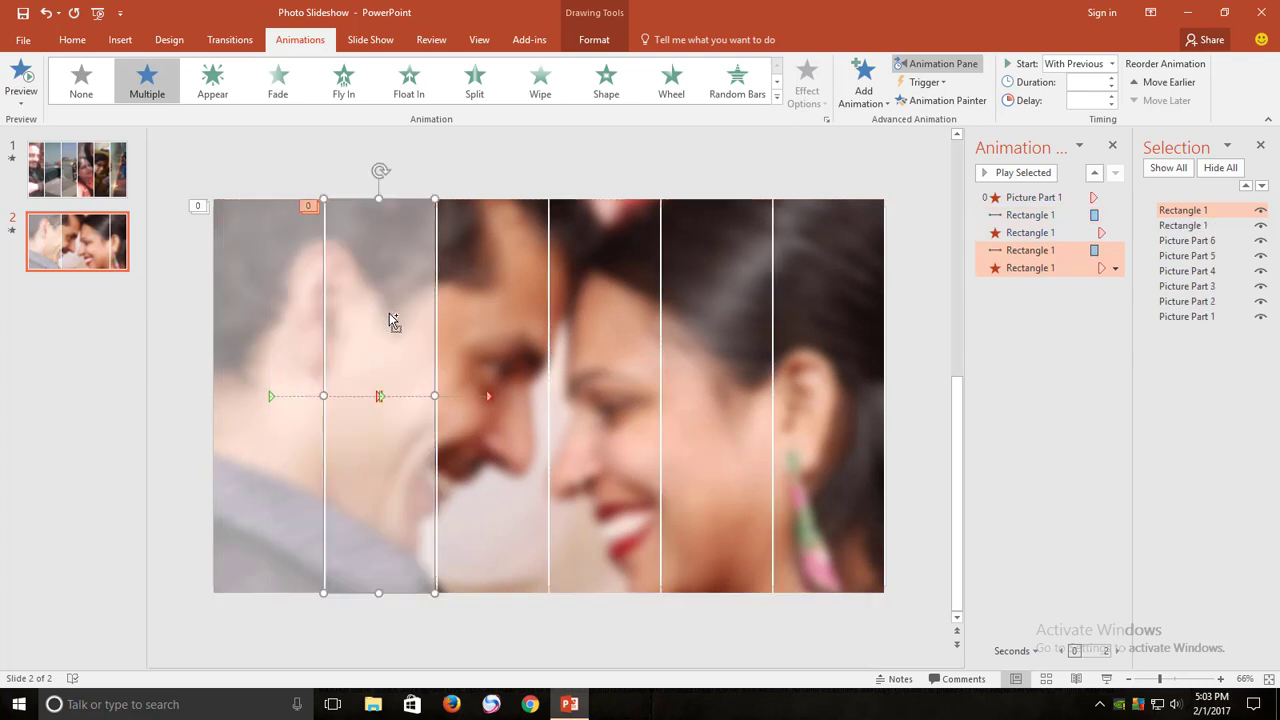
click(1046, 255)
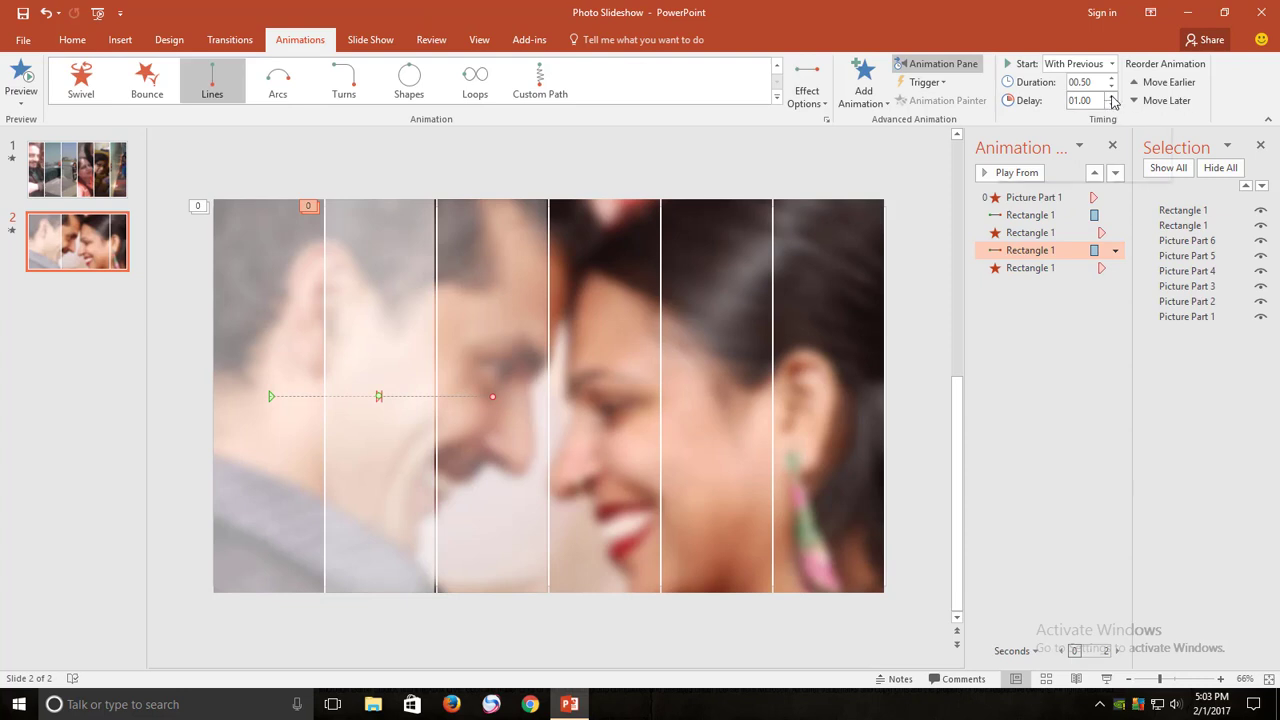
click(1112, 97)
click(1112, 97)
click(1030, 268)
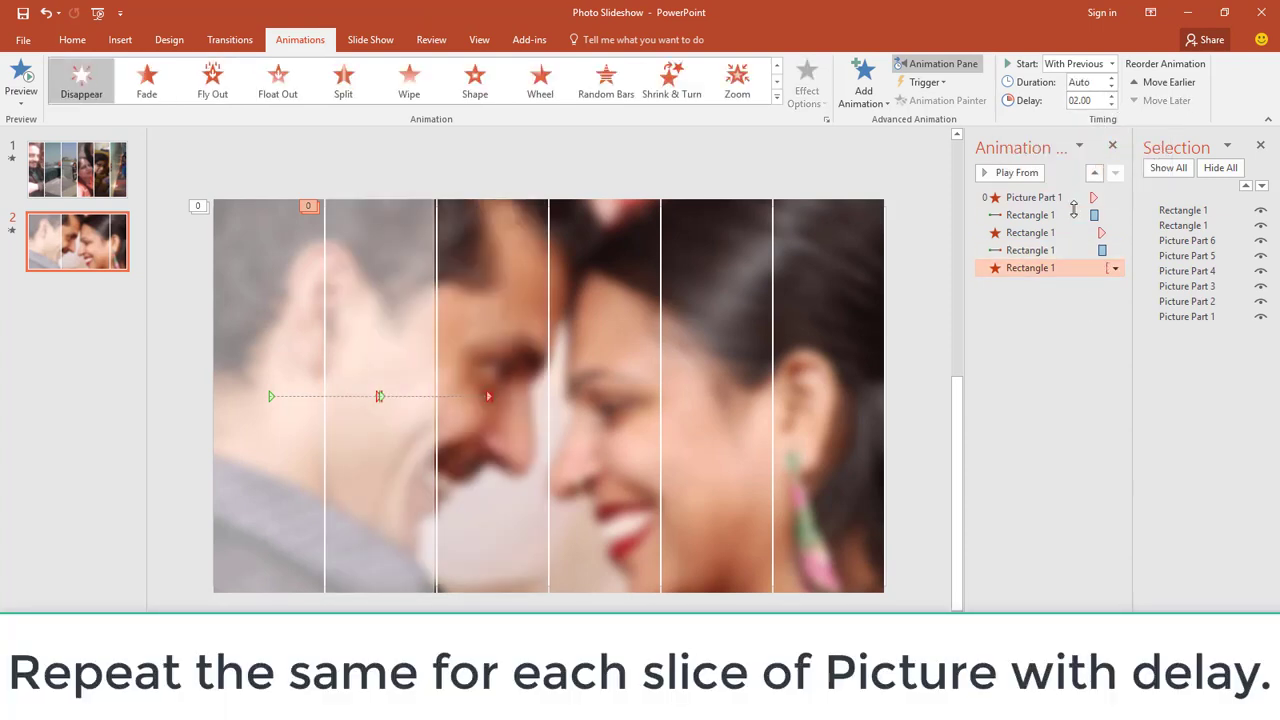
click(1210, 305)
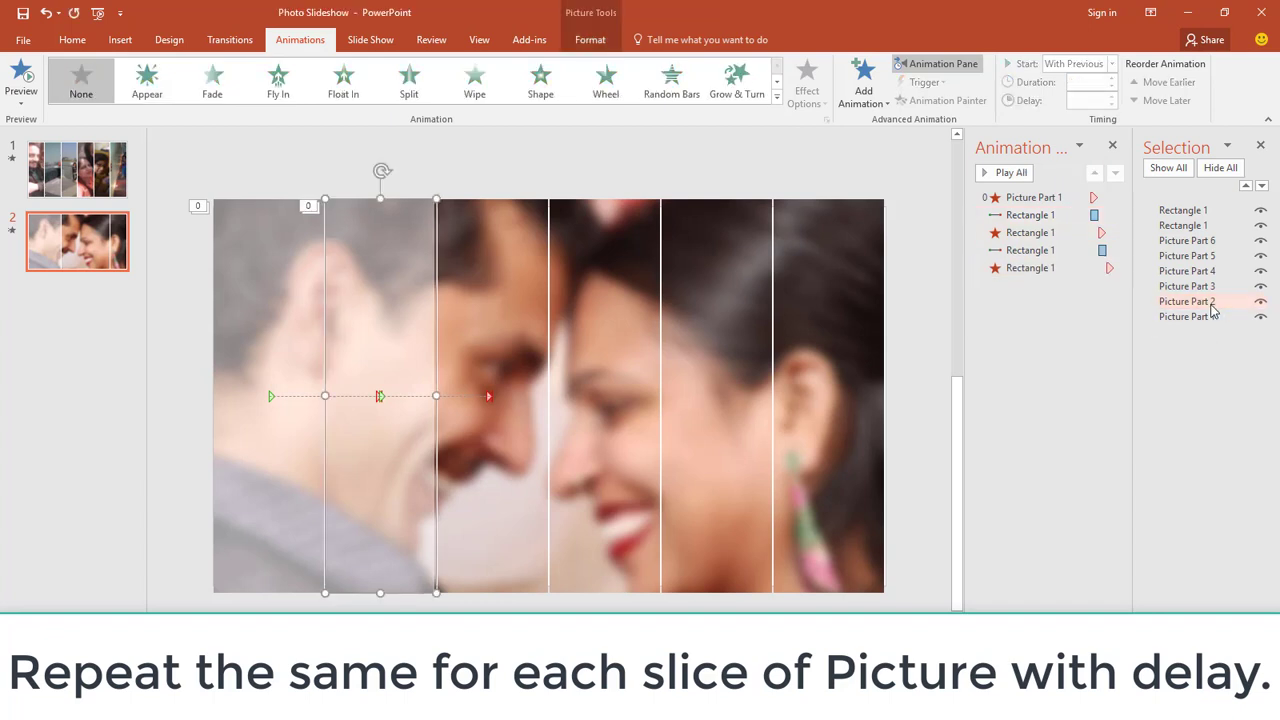
Give Picture Part 2 a Disappear exit, With Previous, delayed 01.50.
click(866, 95)
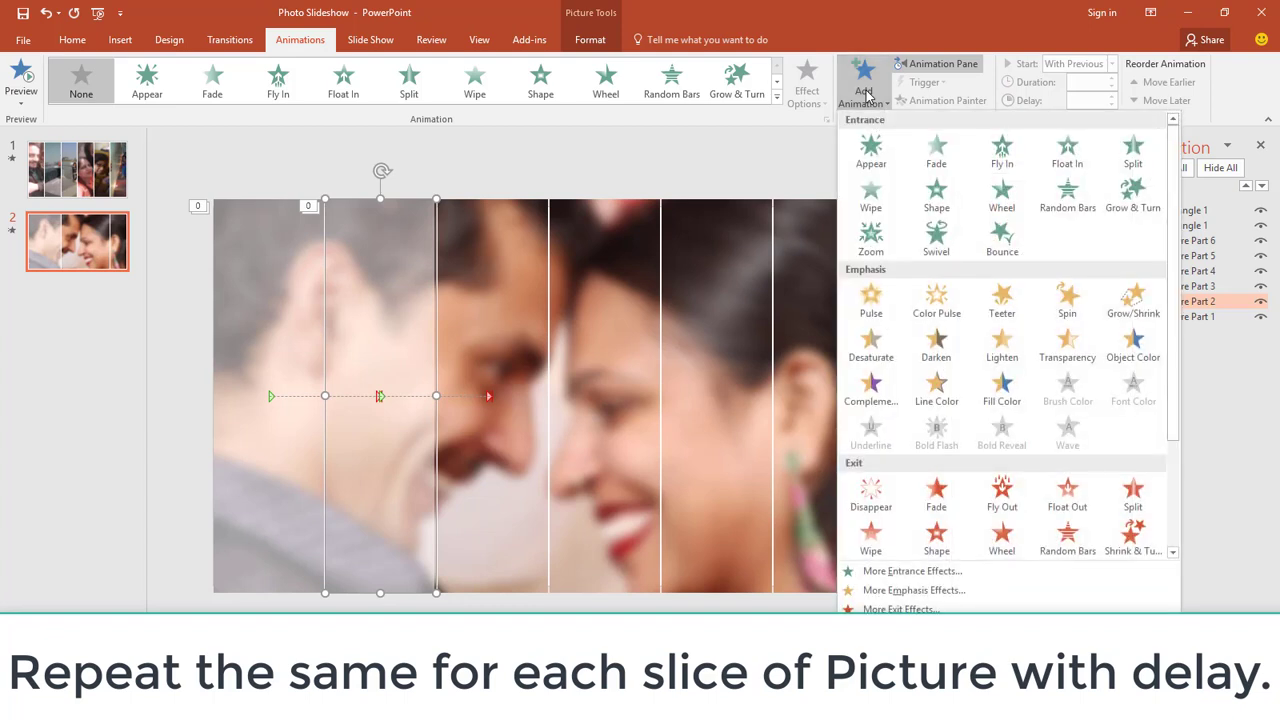
click(872, 492)
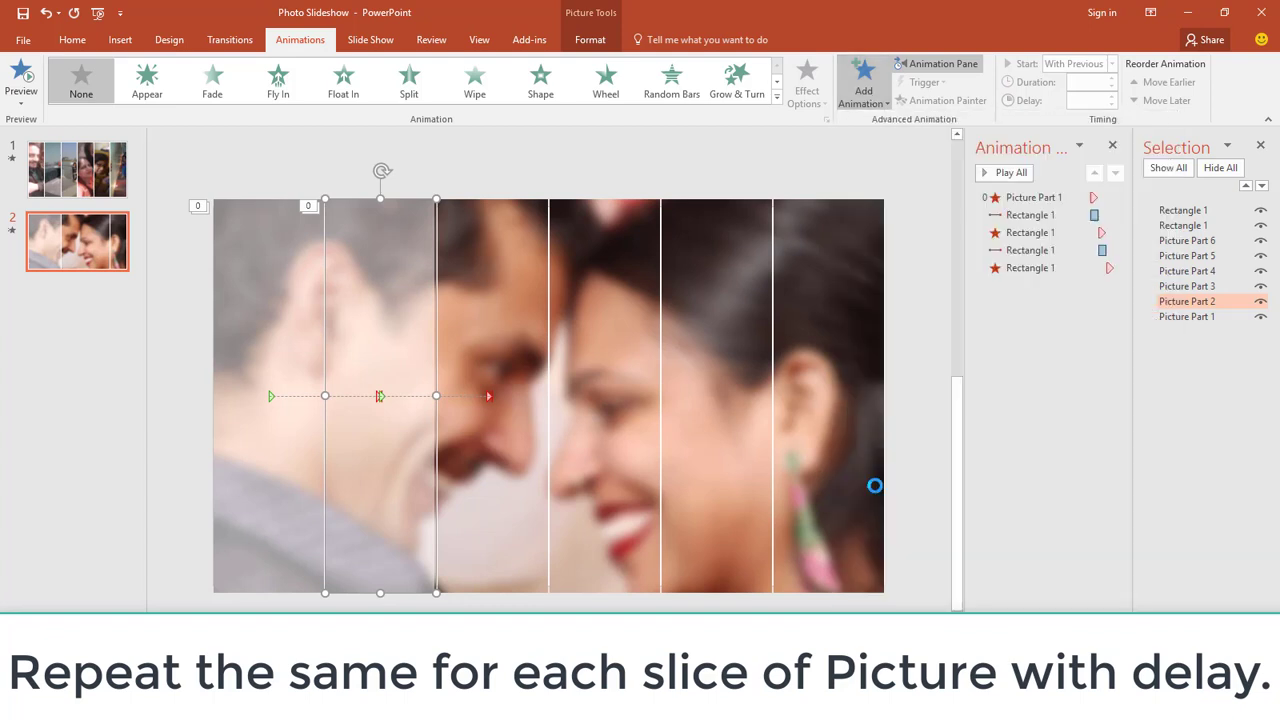
click(1111, 63)
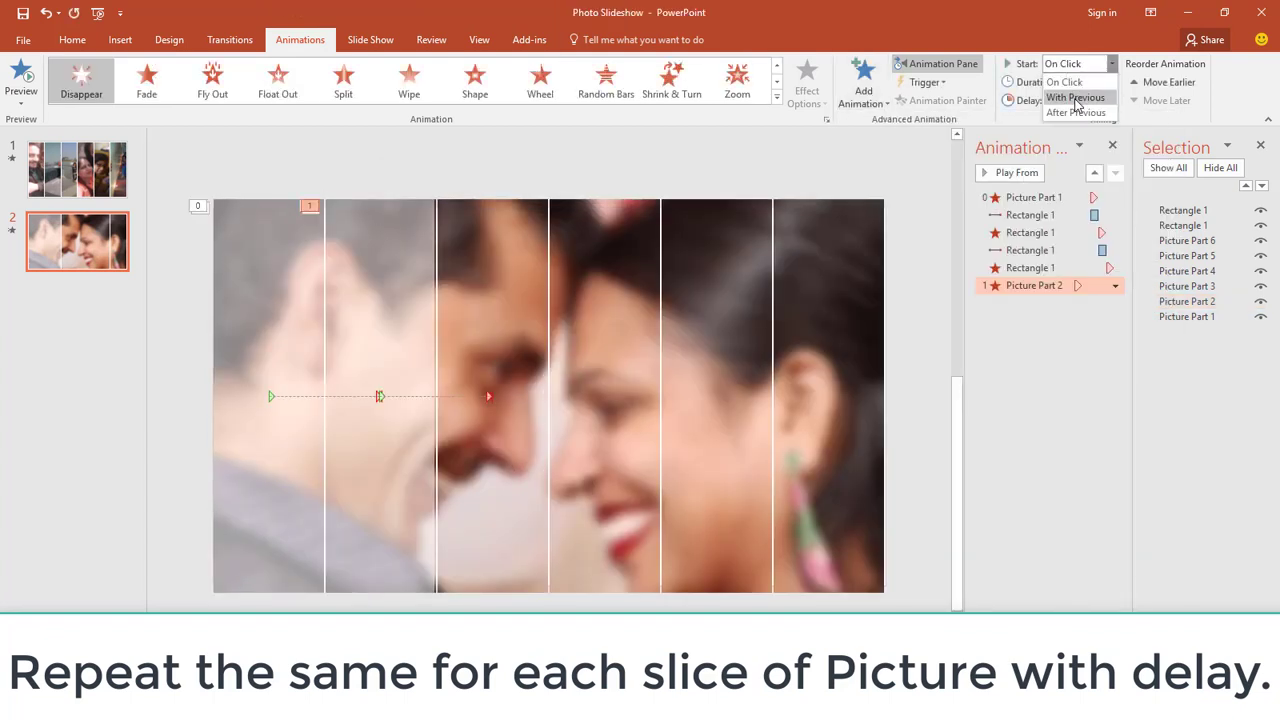
click(1072, 88)
click(1111, 104)
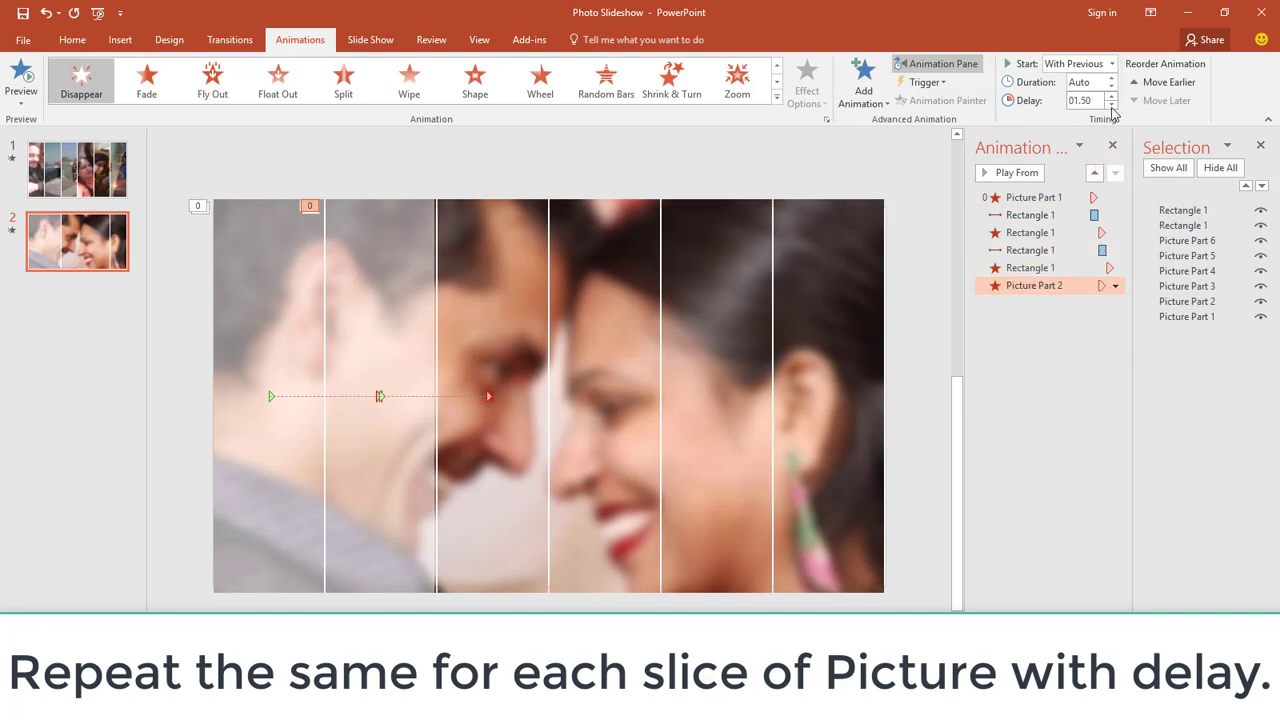
Copy the rectangle onto slice three; give Picture Part 3 a With Previous Disappear exit at 01.50.
click(411, 316)
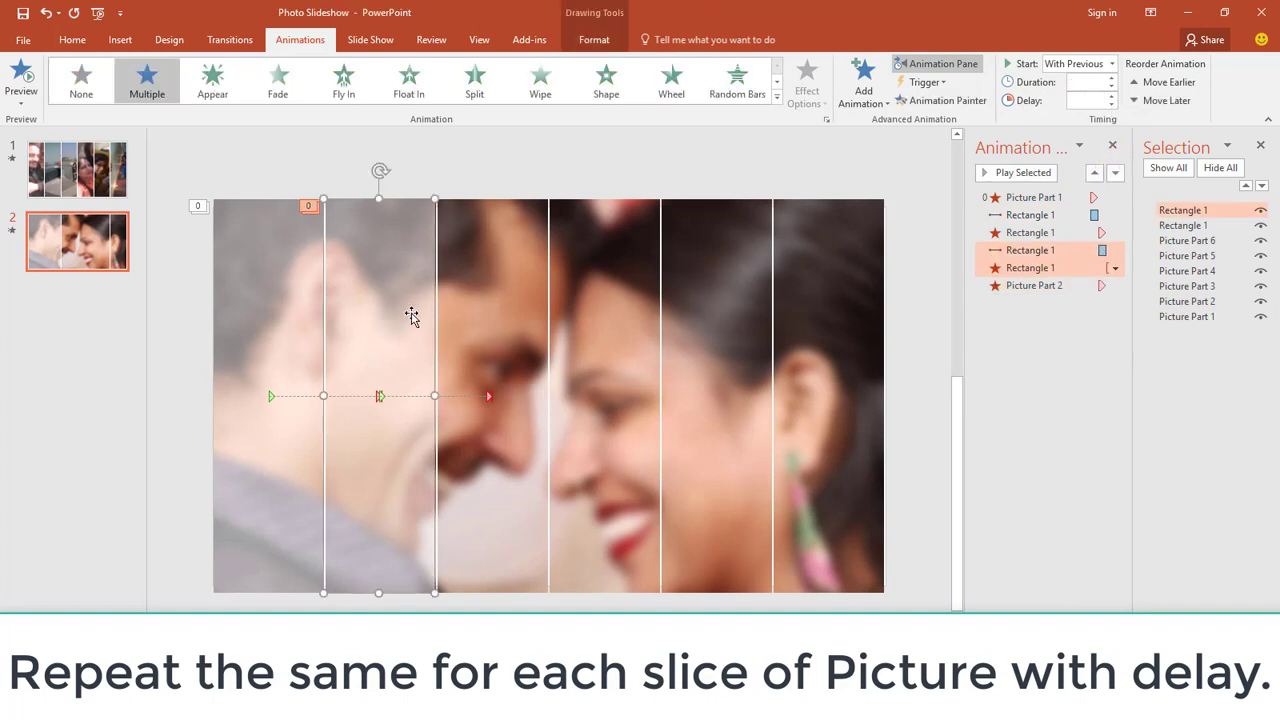
drag(409, 313, 508, 318)
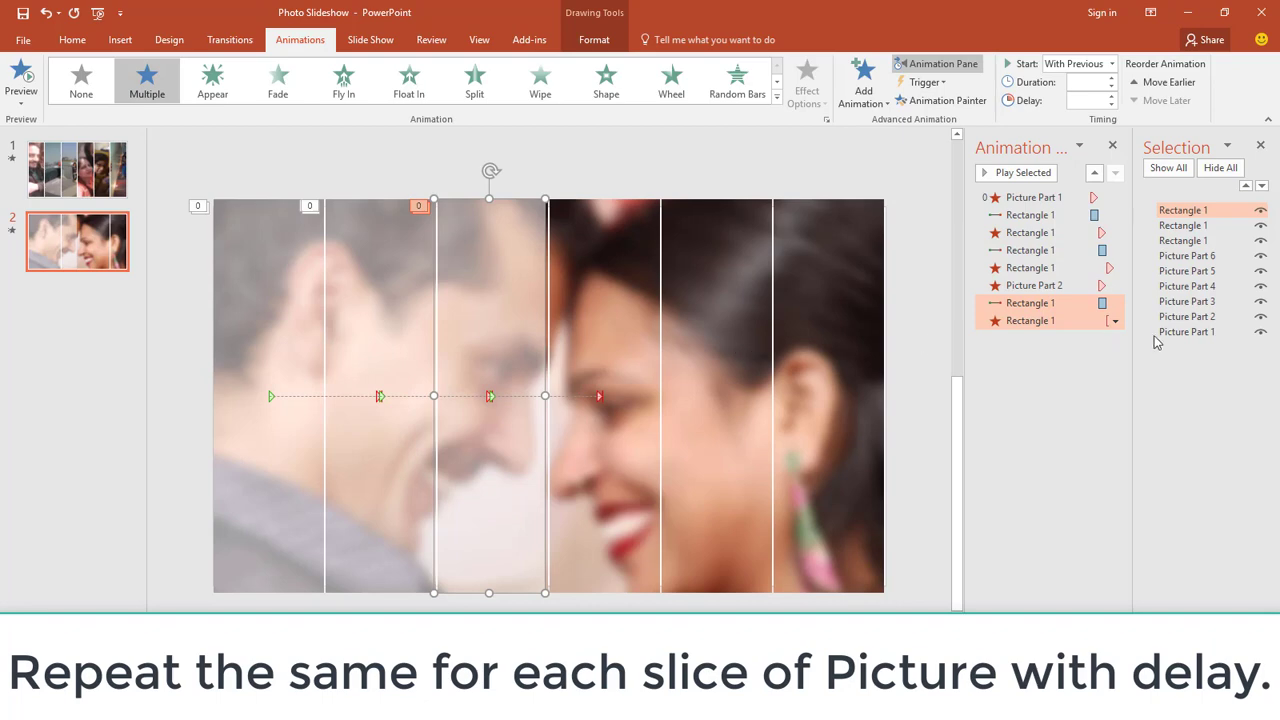
click(1188, 301)
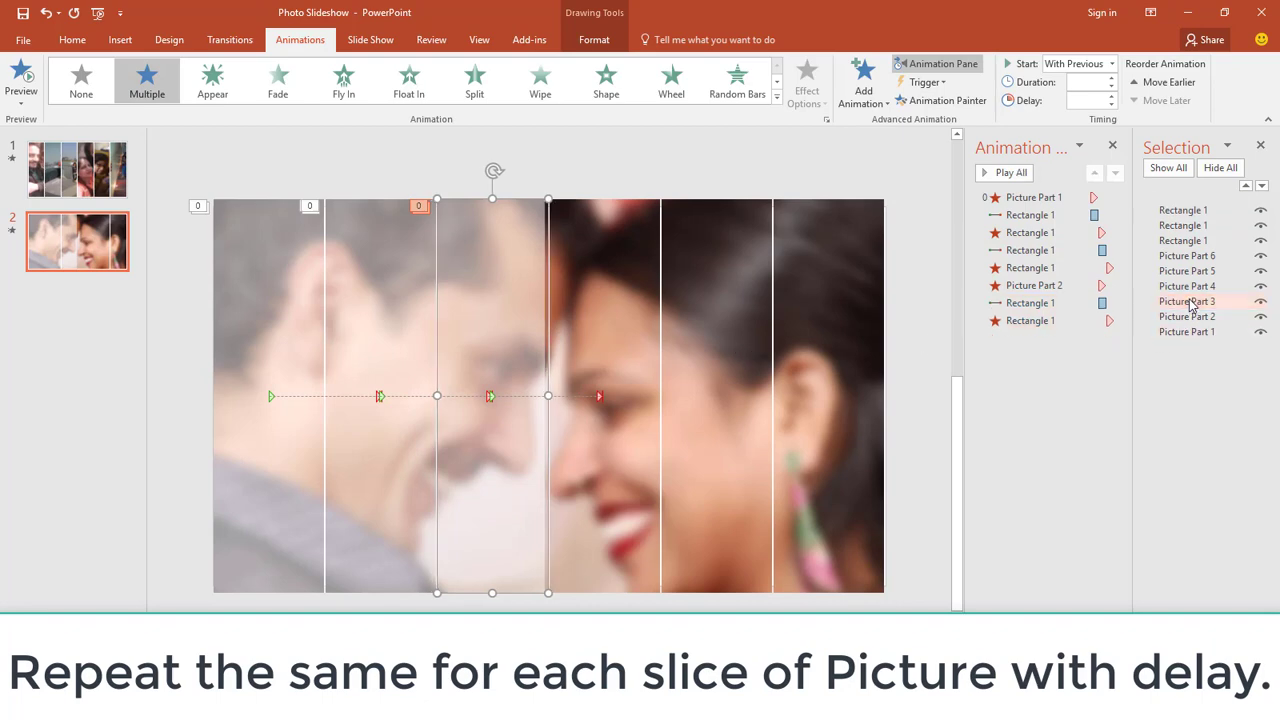
click(866, 98)
click(868, 494)
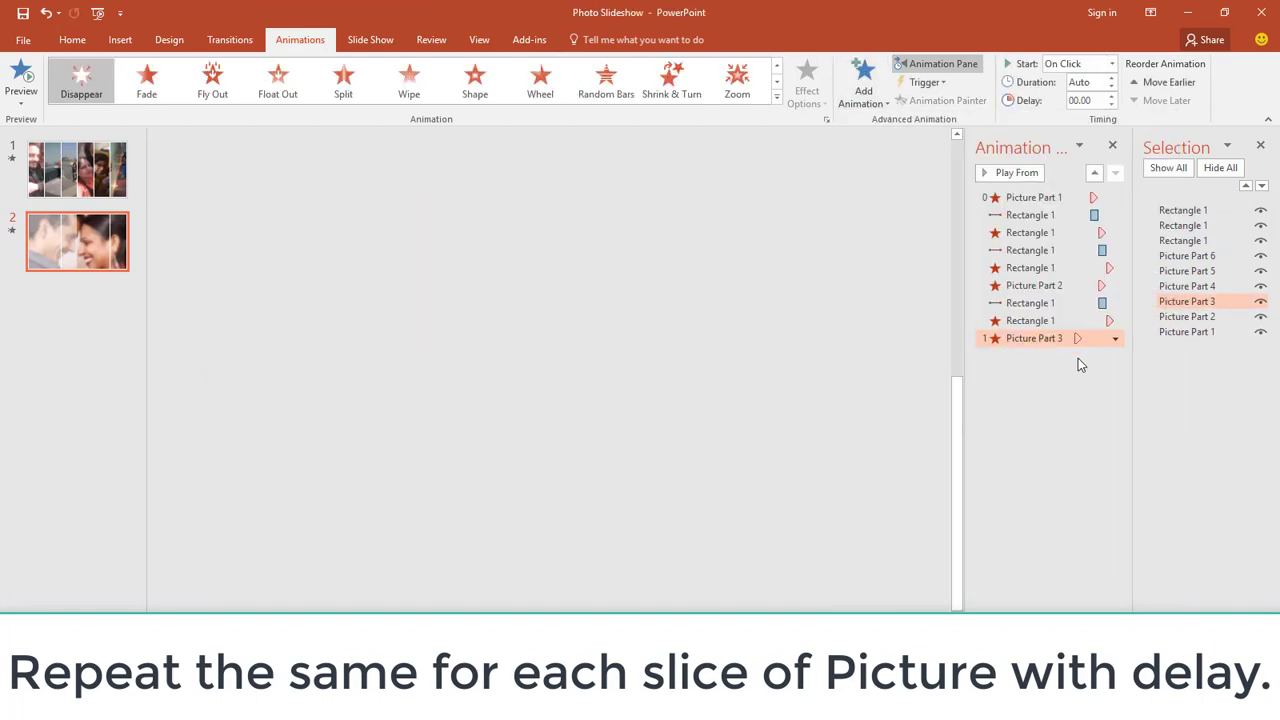
click(1111, 63)
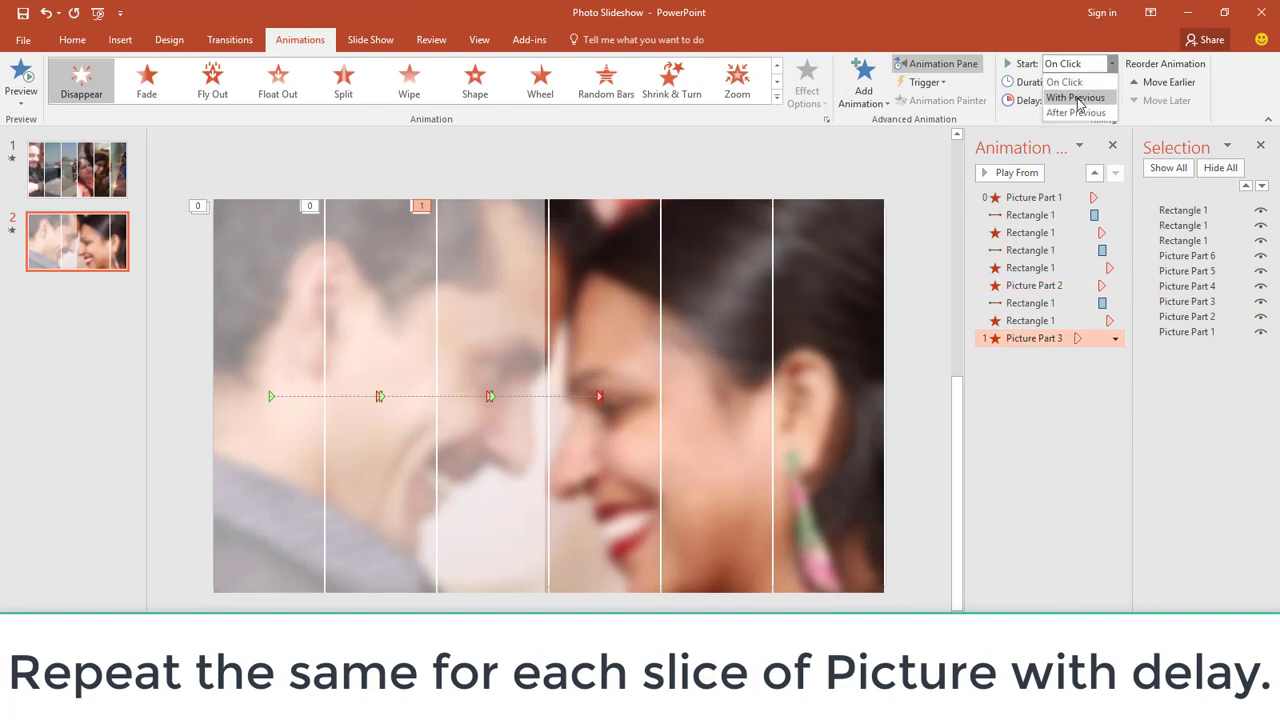
click(1070, 92)
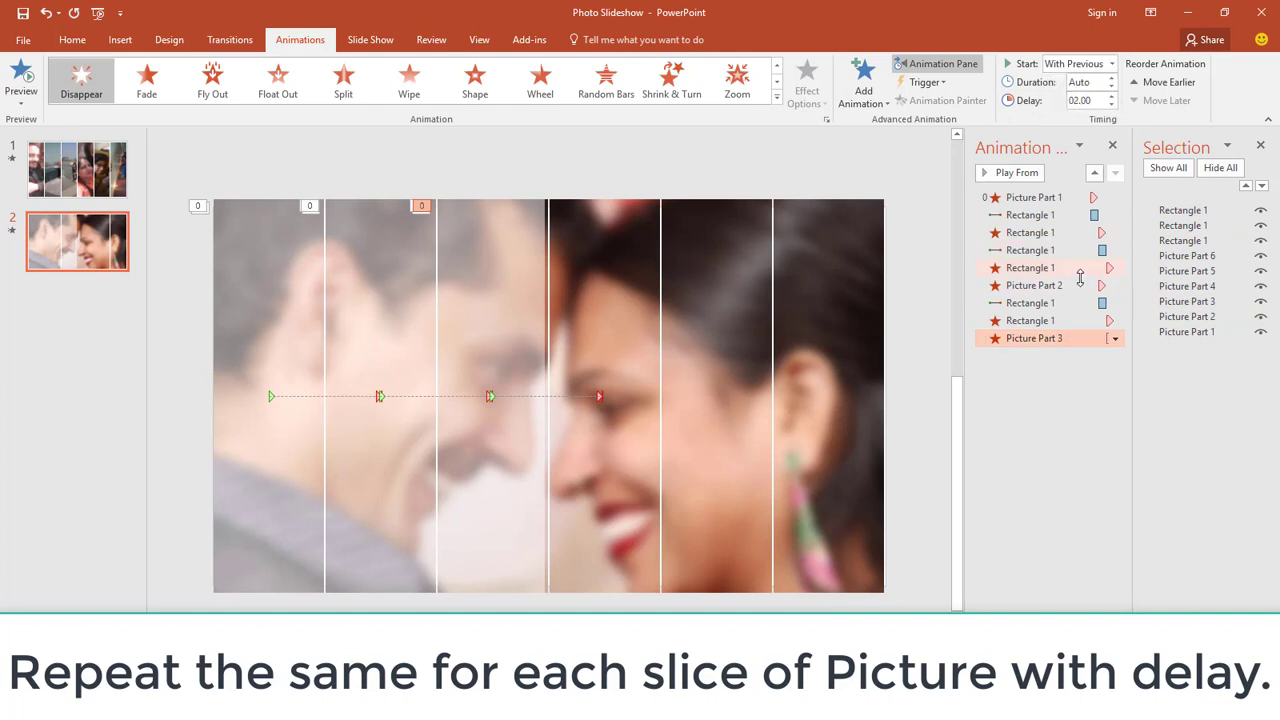
click(1111, 105)
Undo until only Picture Part 1's exit and Rectangle 1's motion path and Disappear remain.
click(1074, 304)
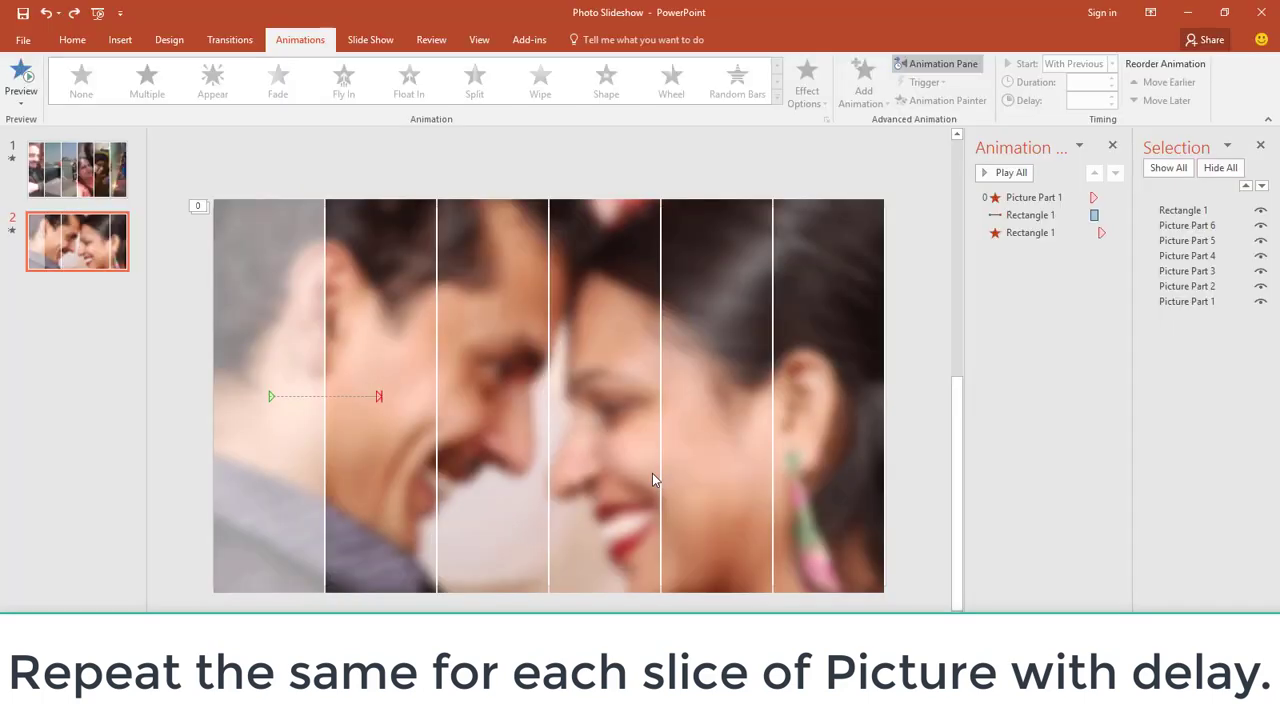
click(274, 316)
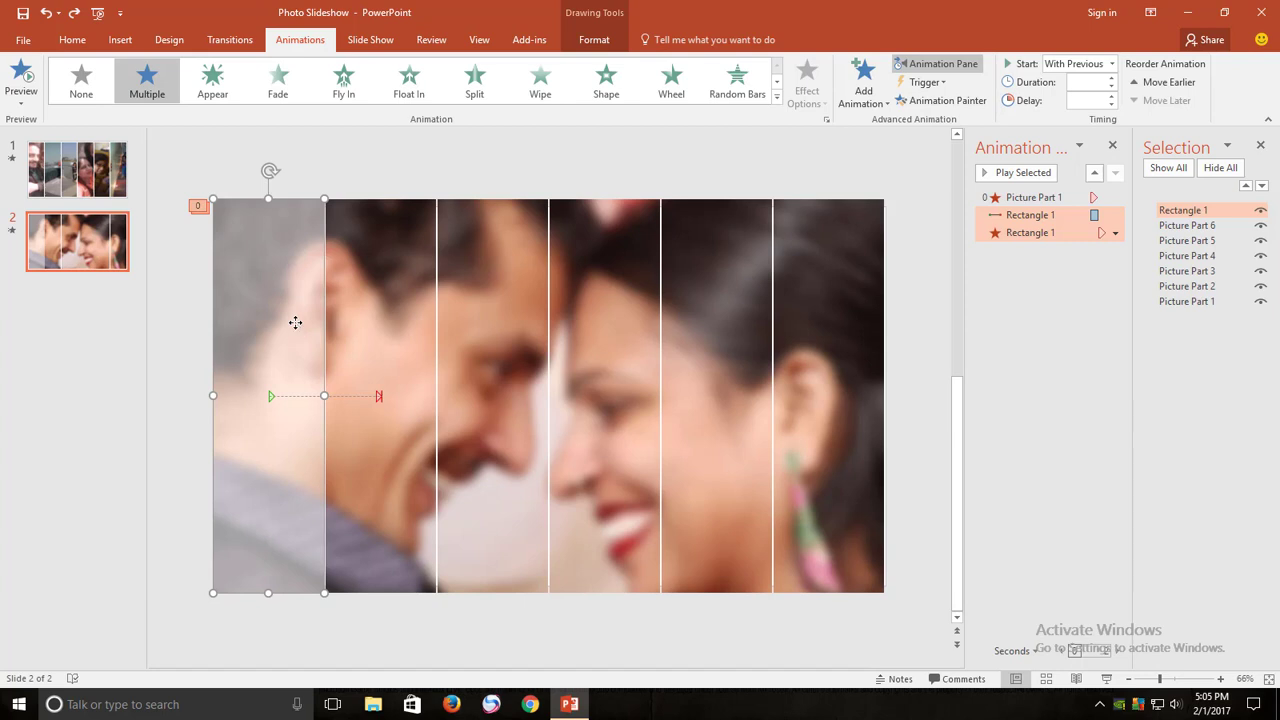
Copy the rectangle onto the second slice and name it Rectangle 2.
drag(276, 316, 389, 333)
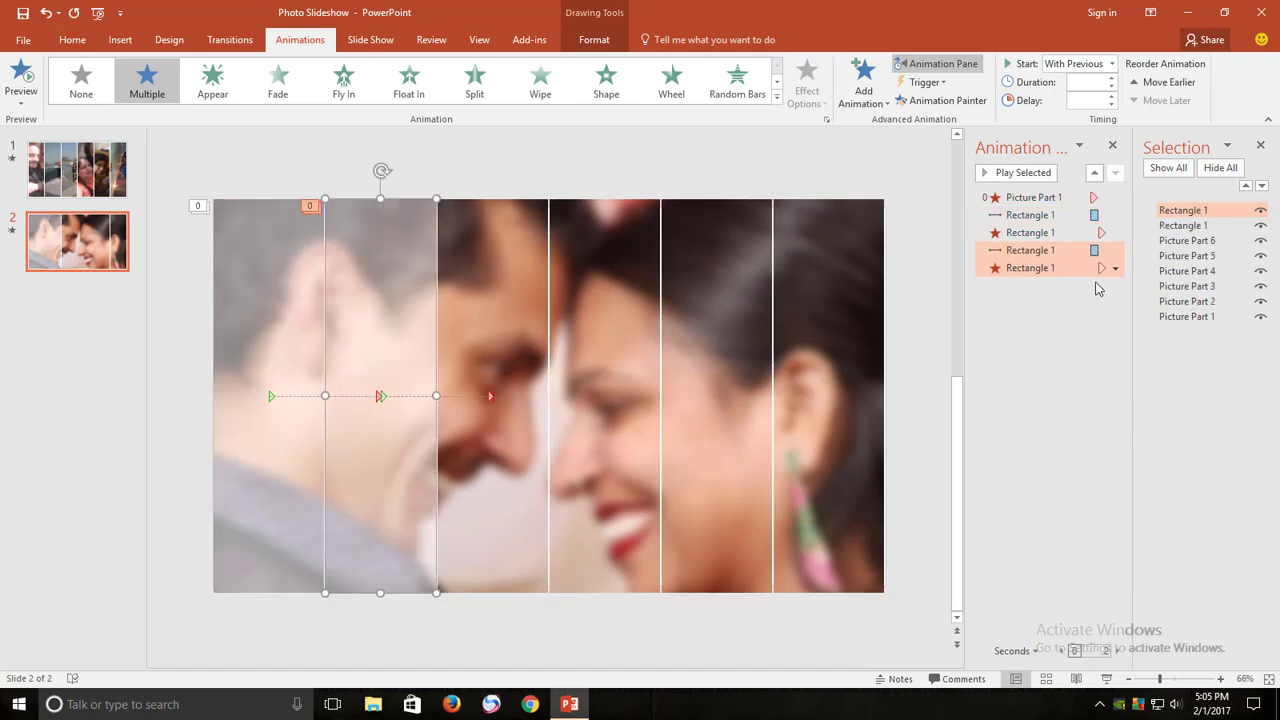
click(1190, 213)
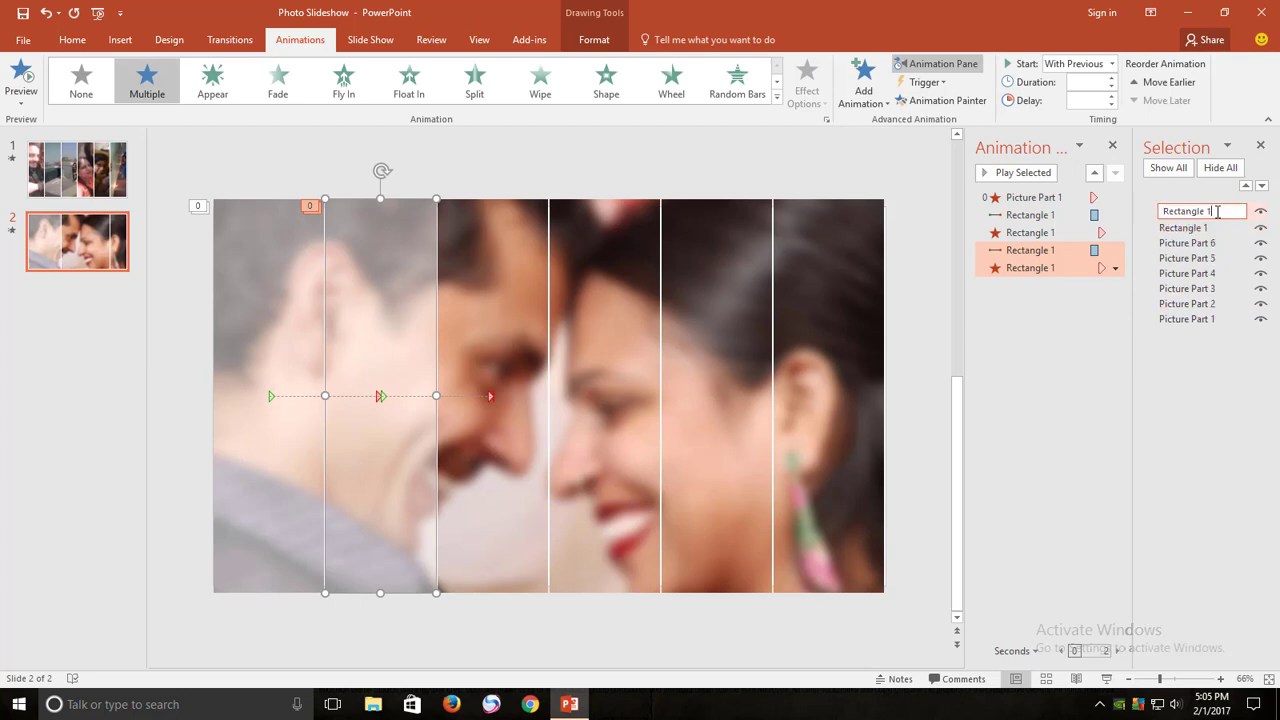
text(2)
key(Return)
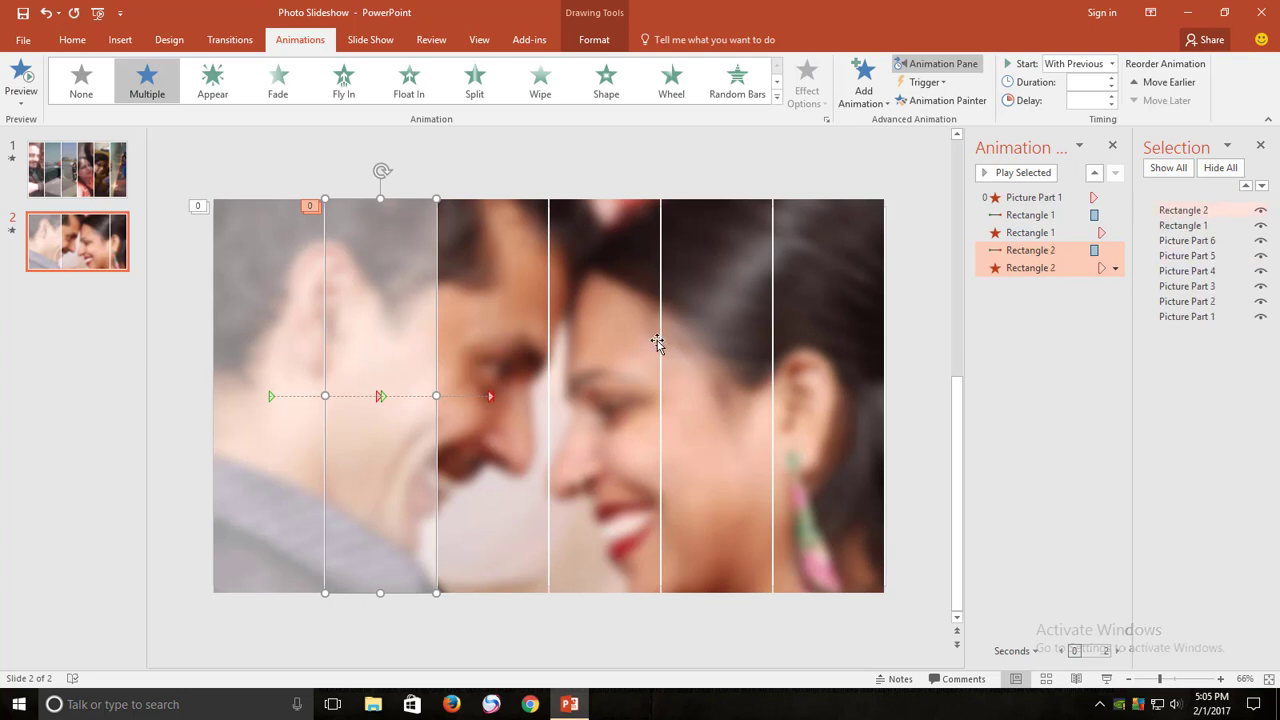
click(467, 192)
click(389, 253)
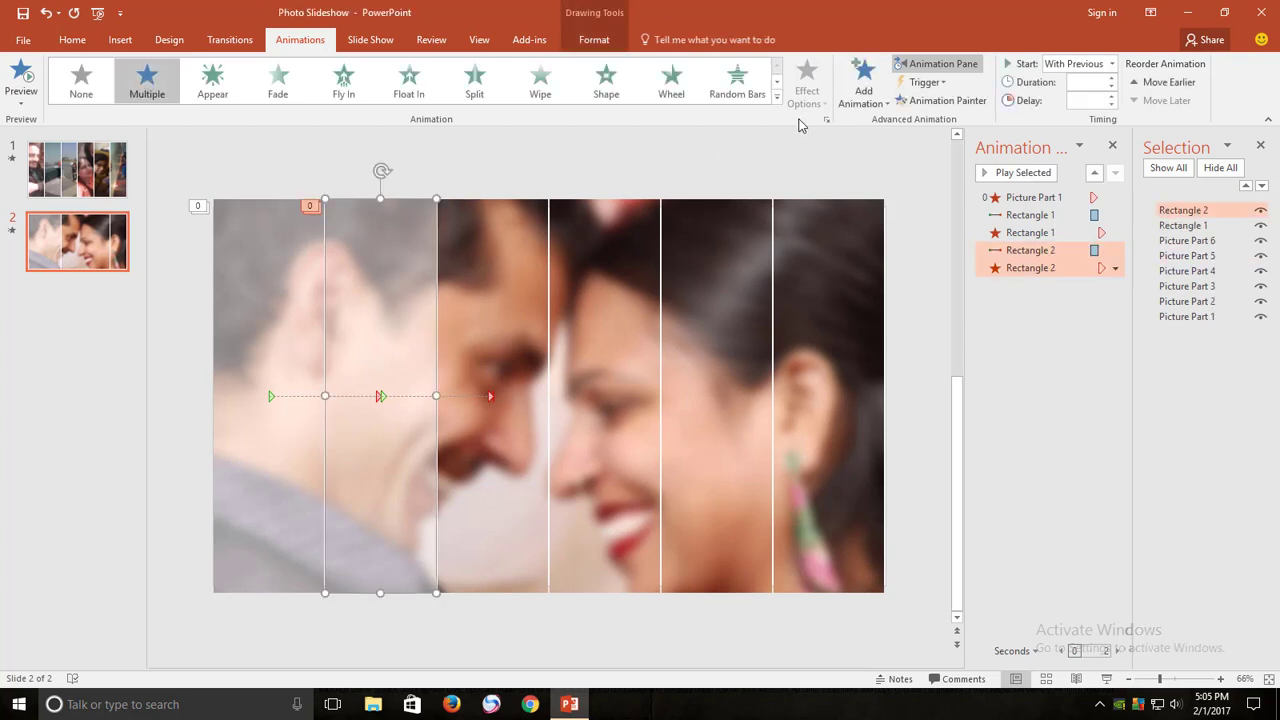
Add a With Previous Appear entrance to Rectangle 2 and move it ahead of its motion path.
click(884, 82)
click(871, 152)
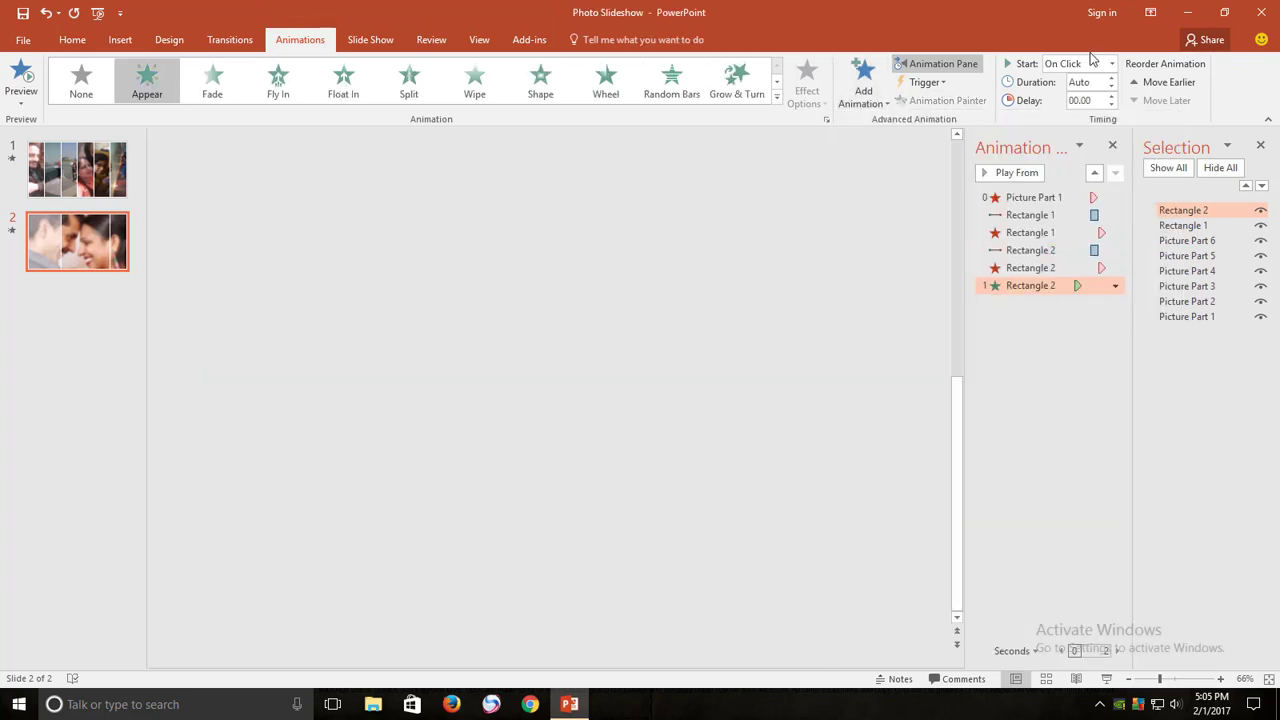
click(1111, 63)
click(1073, 98)
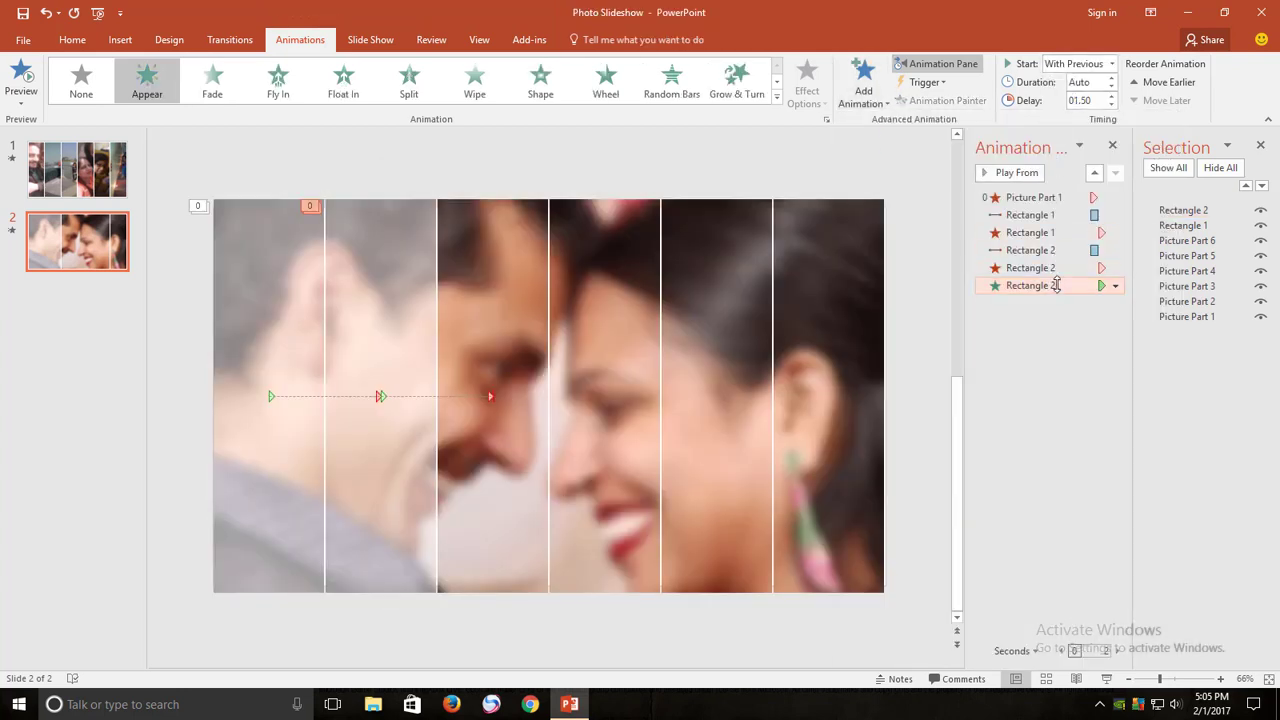
drag(1063, 286, 1071, 250)
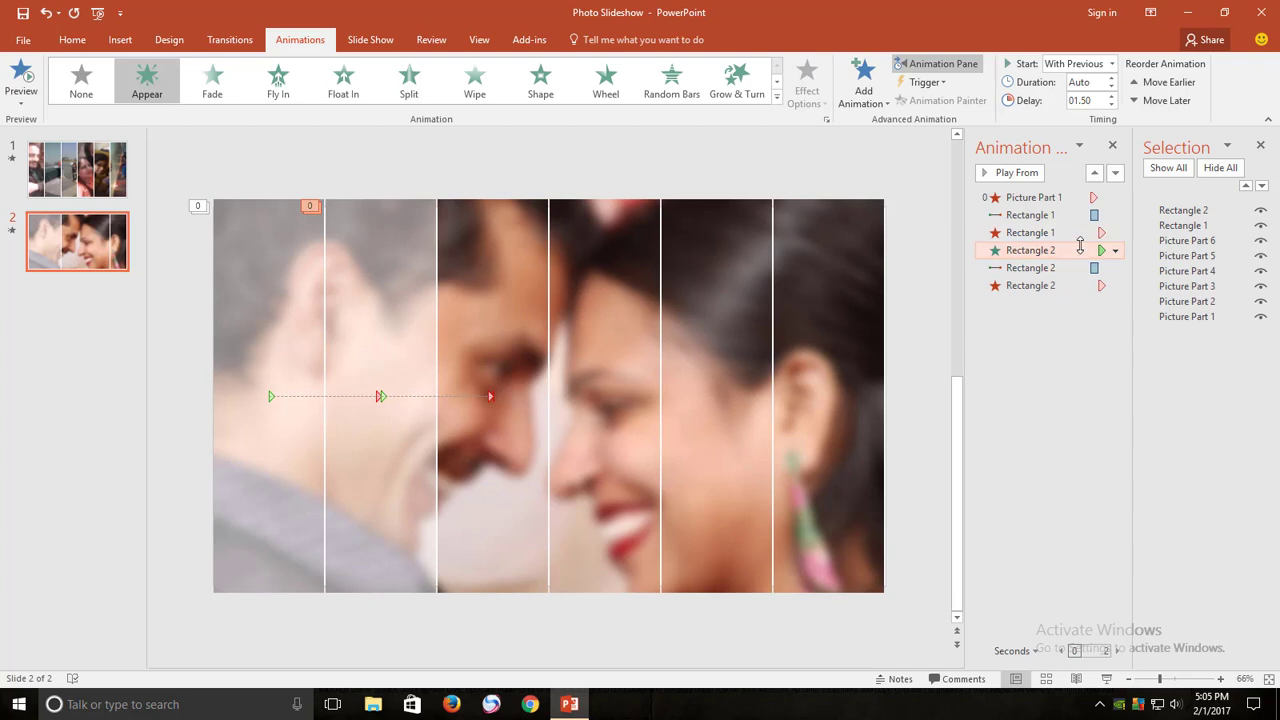
Raise Rectangle 2's motion path delay to 01.50 and its Disappear delay to 02.00.
click(1062, 268)
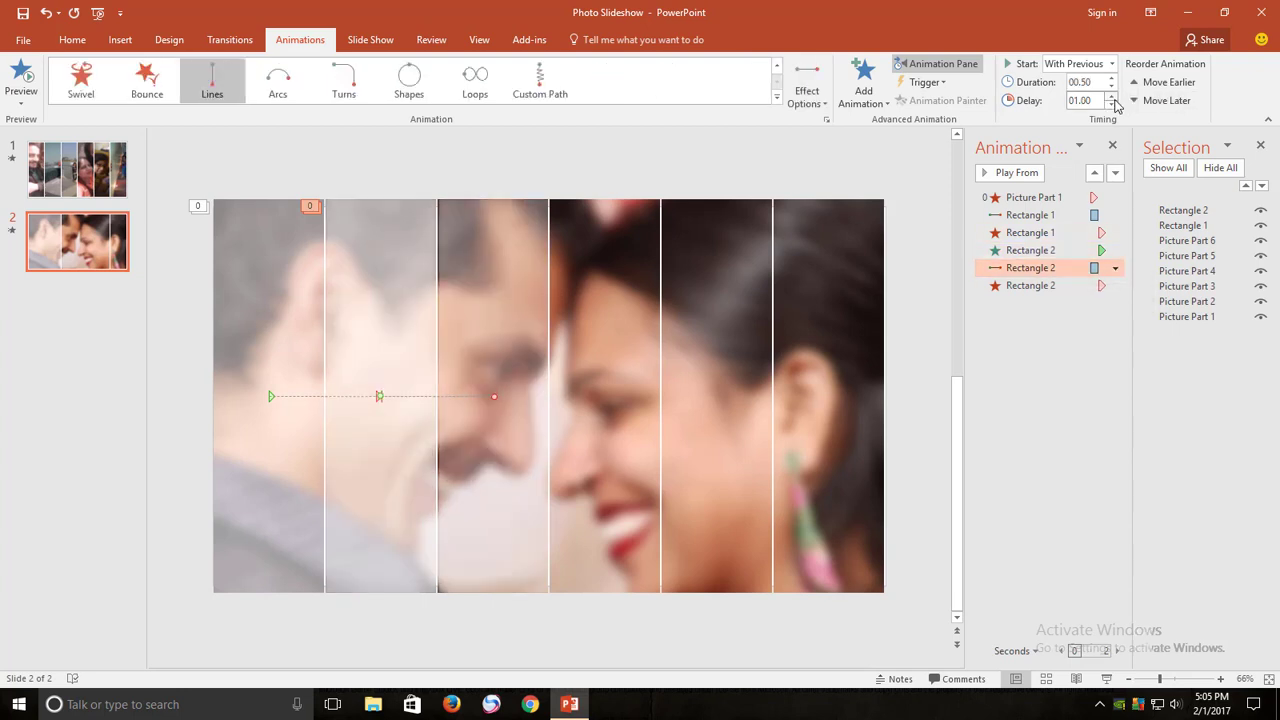
click(1113, 98)
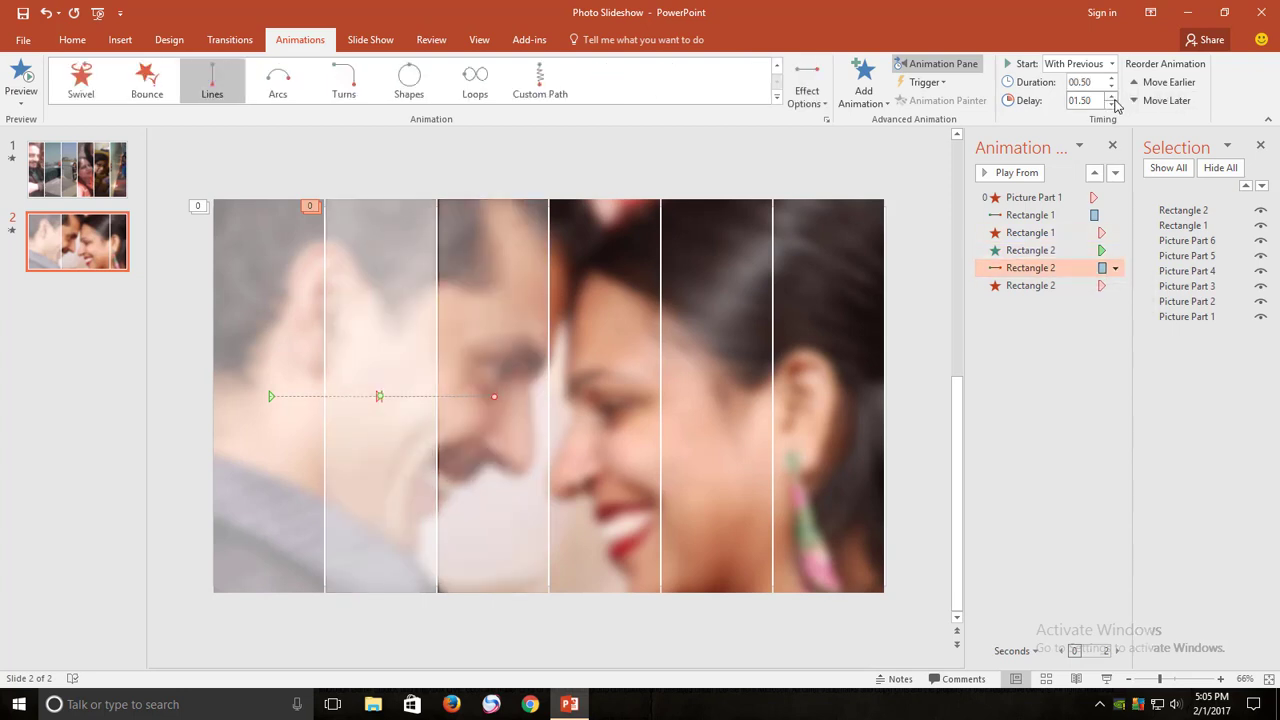
click(1080, 286)
click(1113, 98)
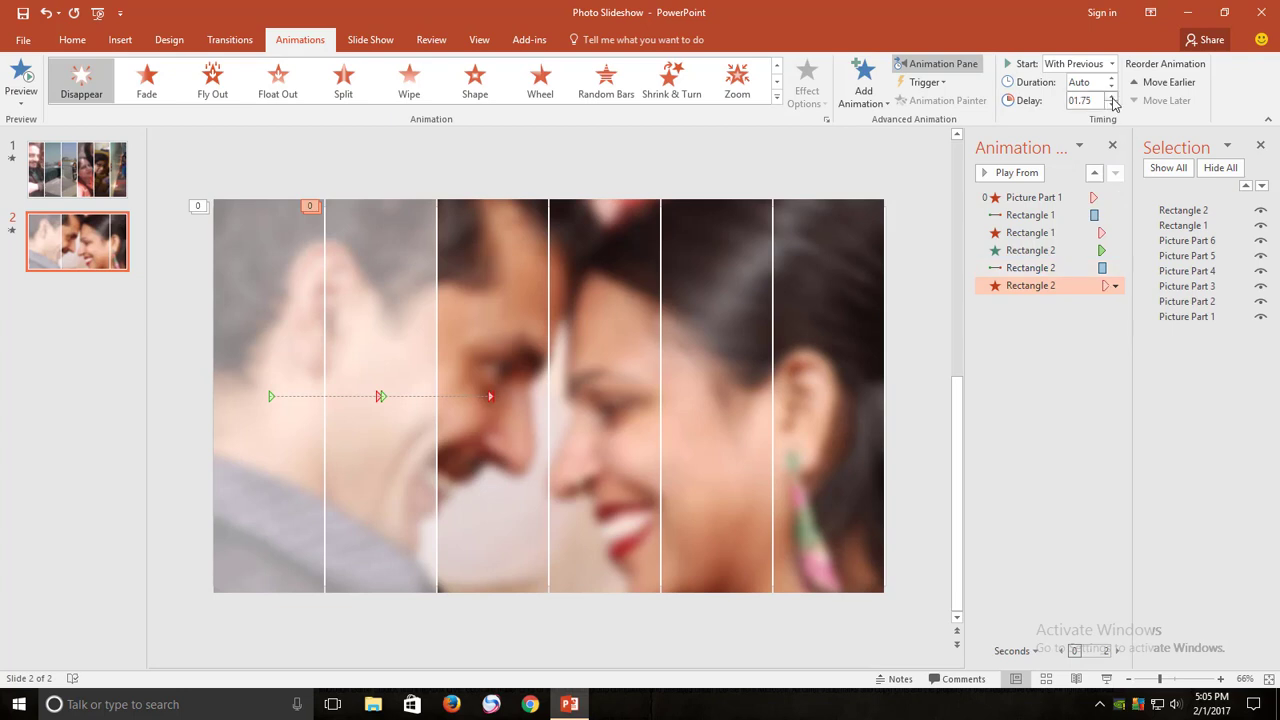
click(1190, 302)
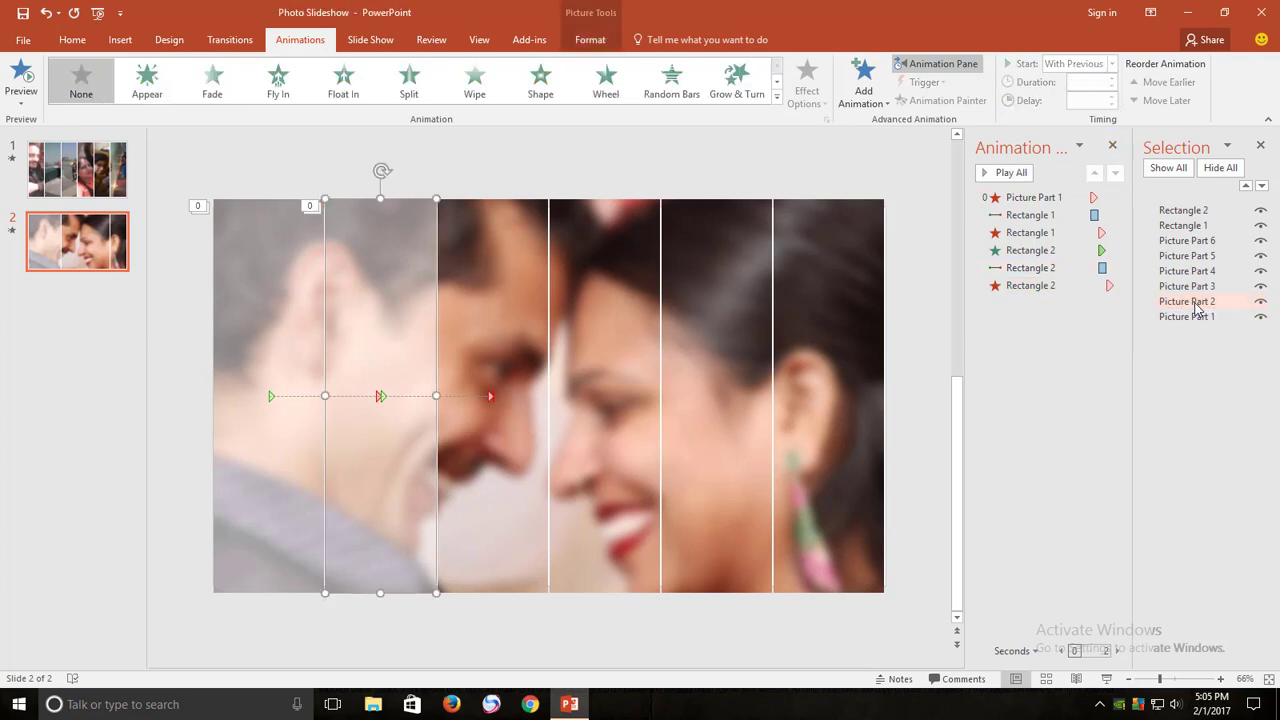
Give Picture Part 2 a With Previous Disappear exit at 02.00 delay, then preview the show.
click(876, 96)
click(881, 492)
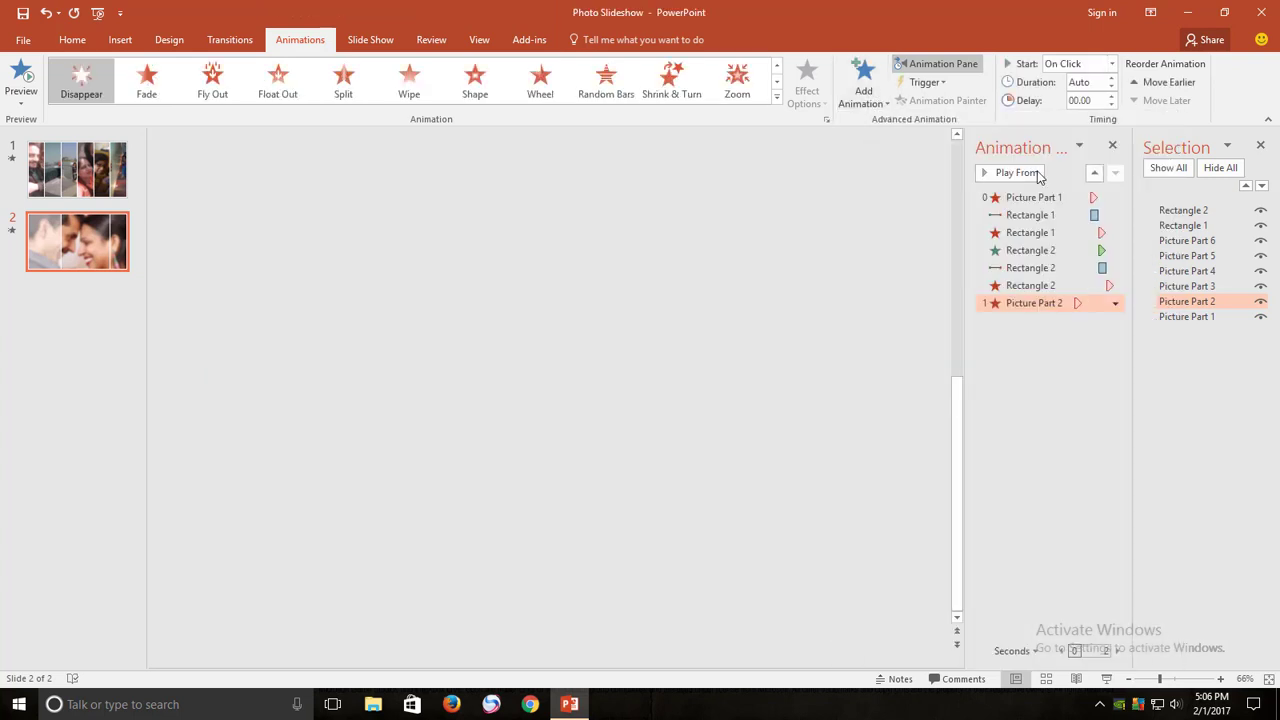
click(1111, 63)
click(1080, 100)
text(02)
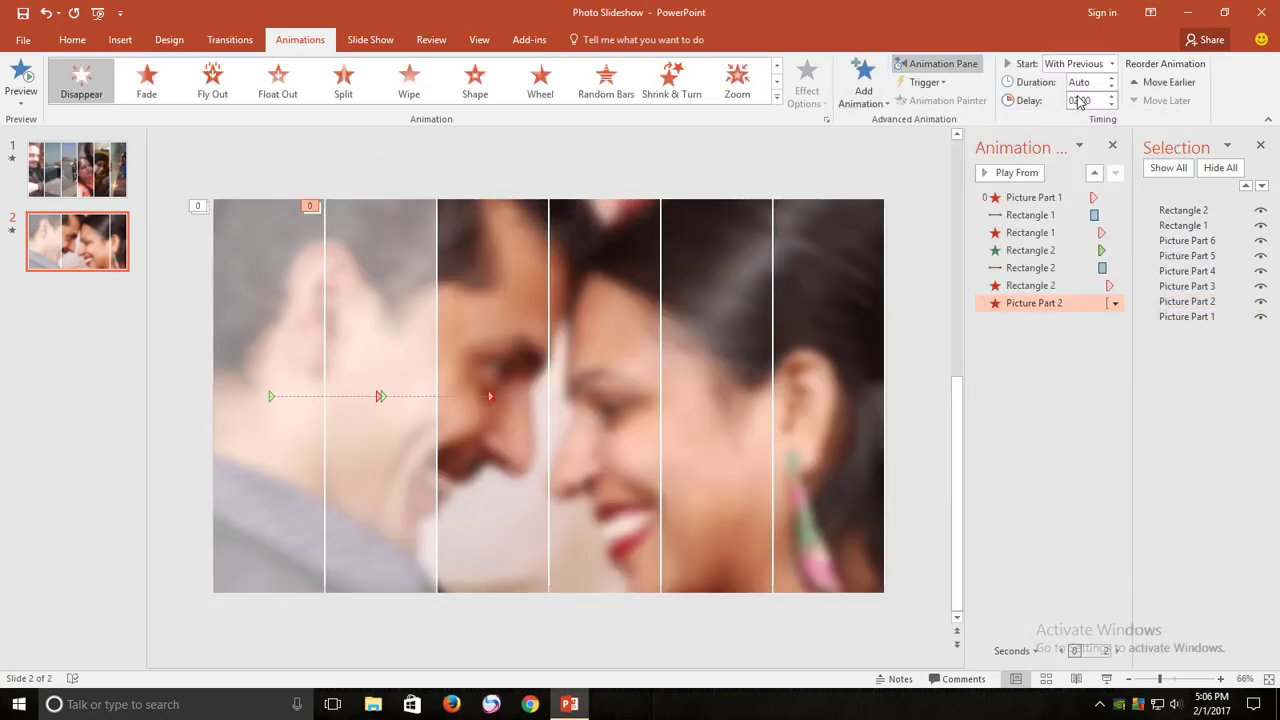
click(1108, 679)
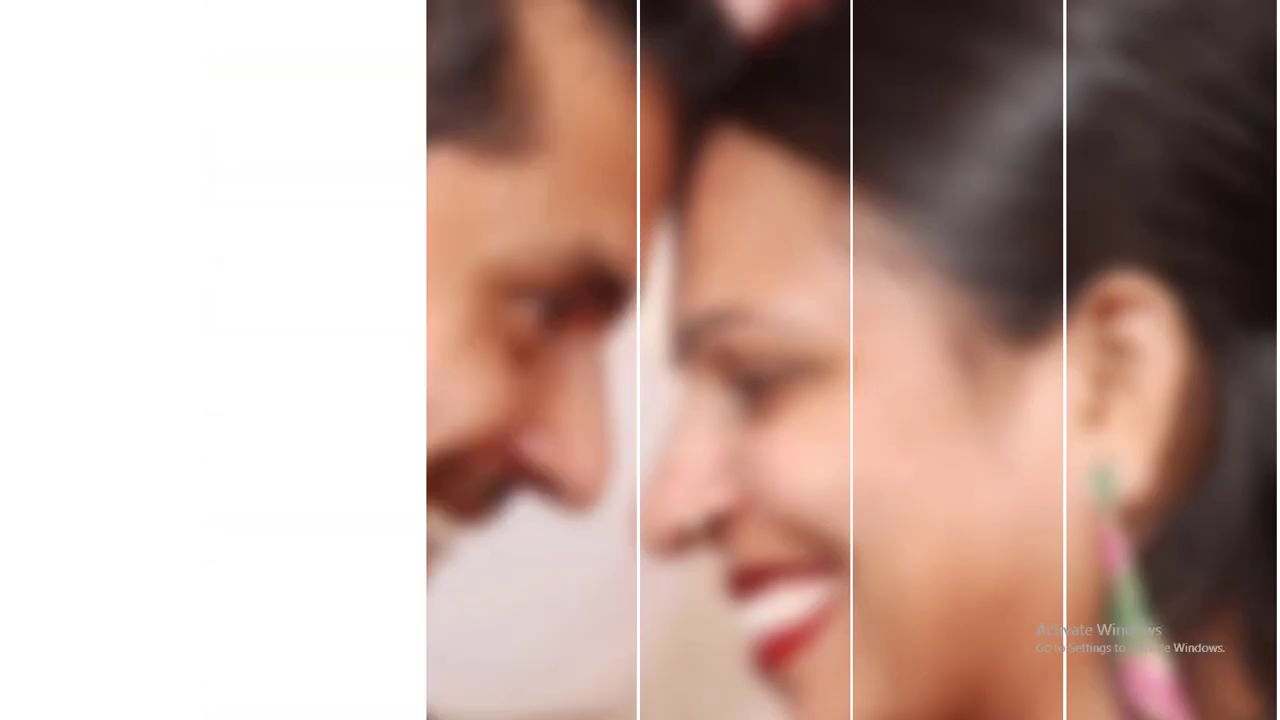
key(Escape)
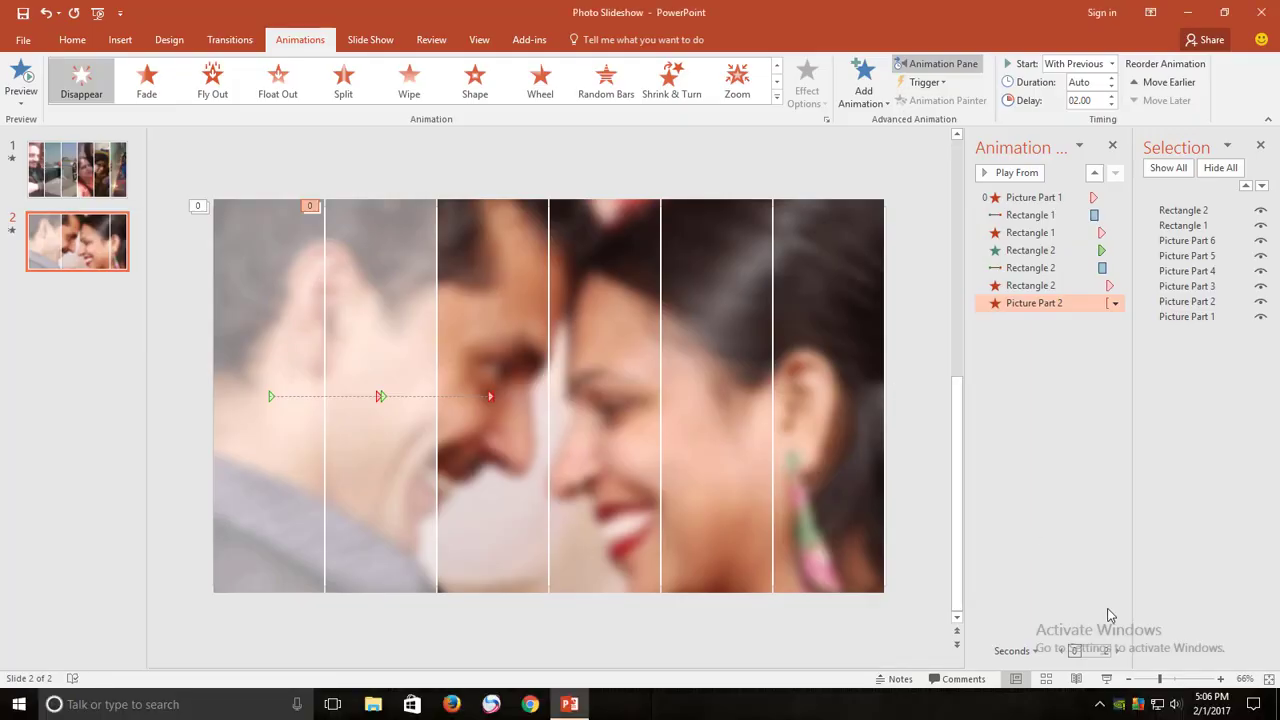
click(1105, 678)
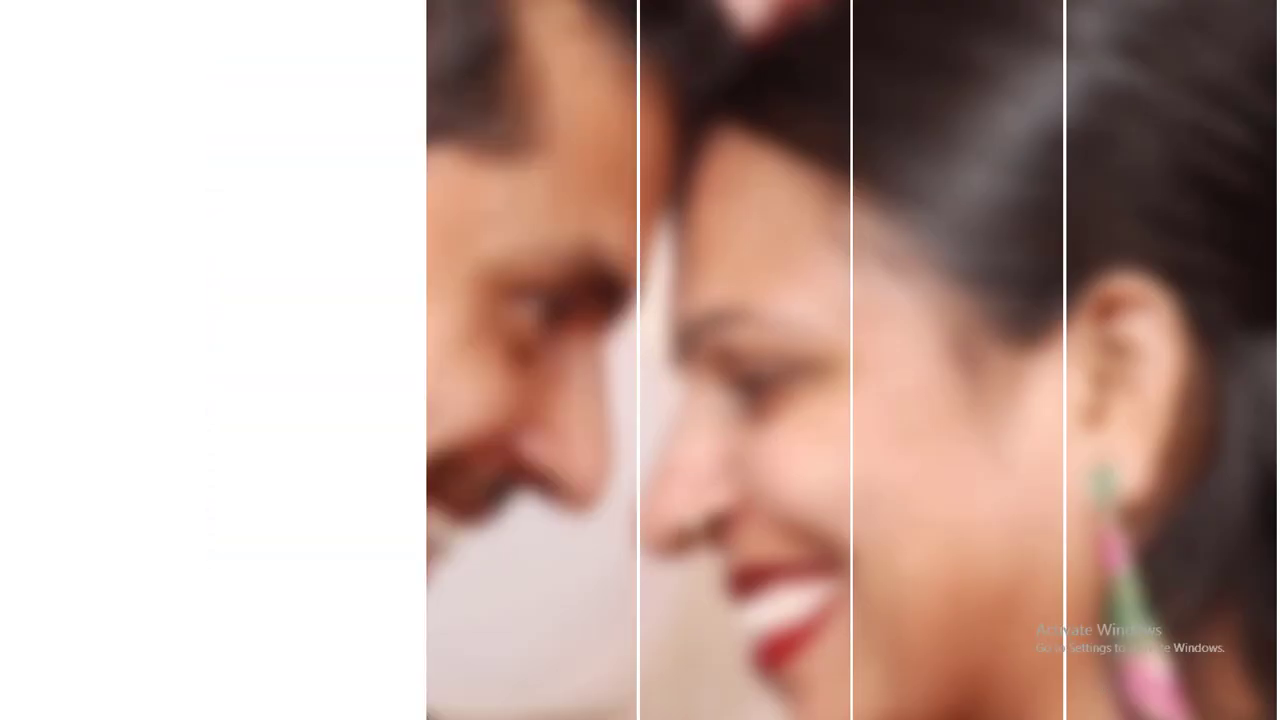
key(Escape)
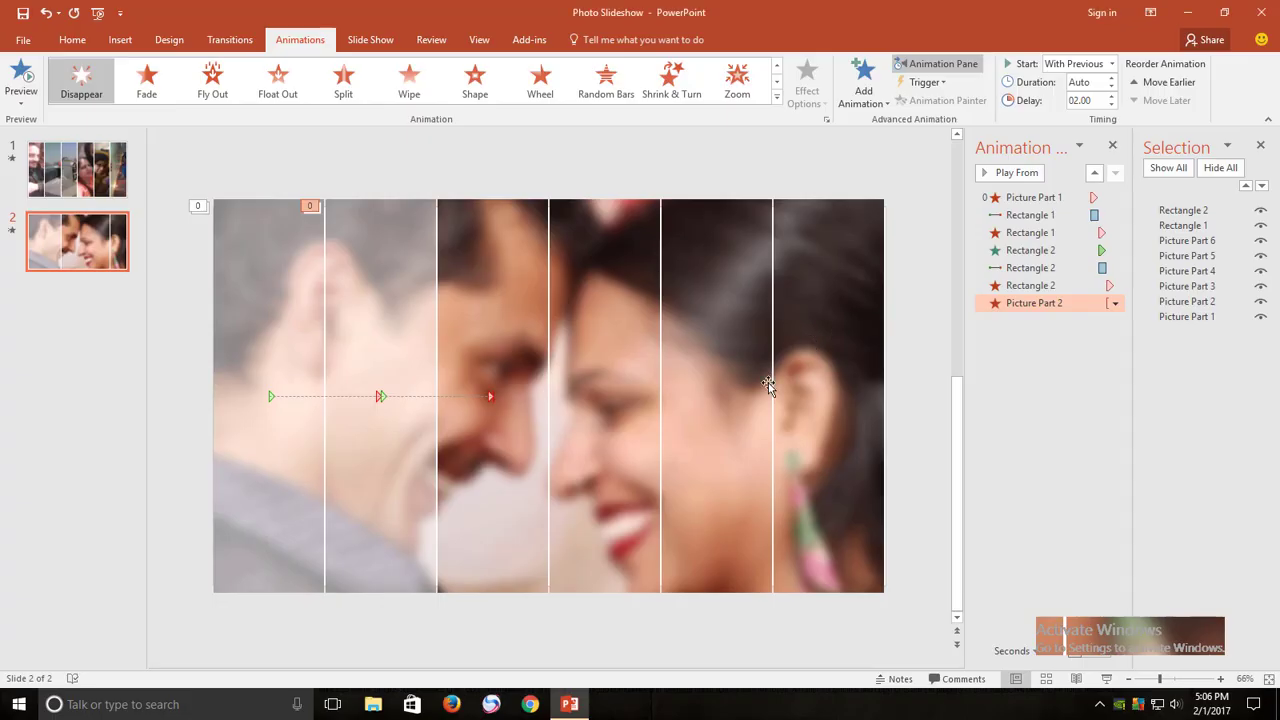
Shorten Picture Part 2's Disappear delay to 01.50.
click(1042, 338)
click(1040, 302)
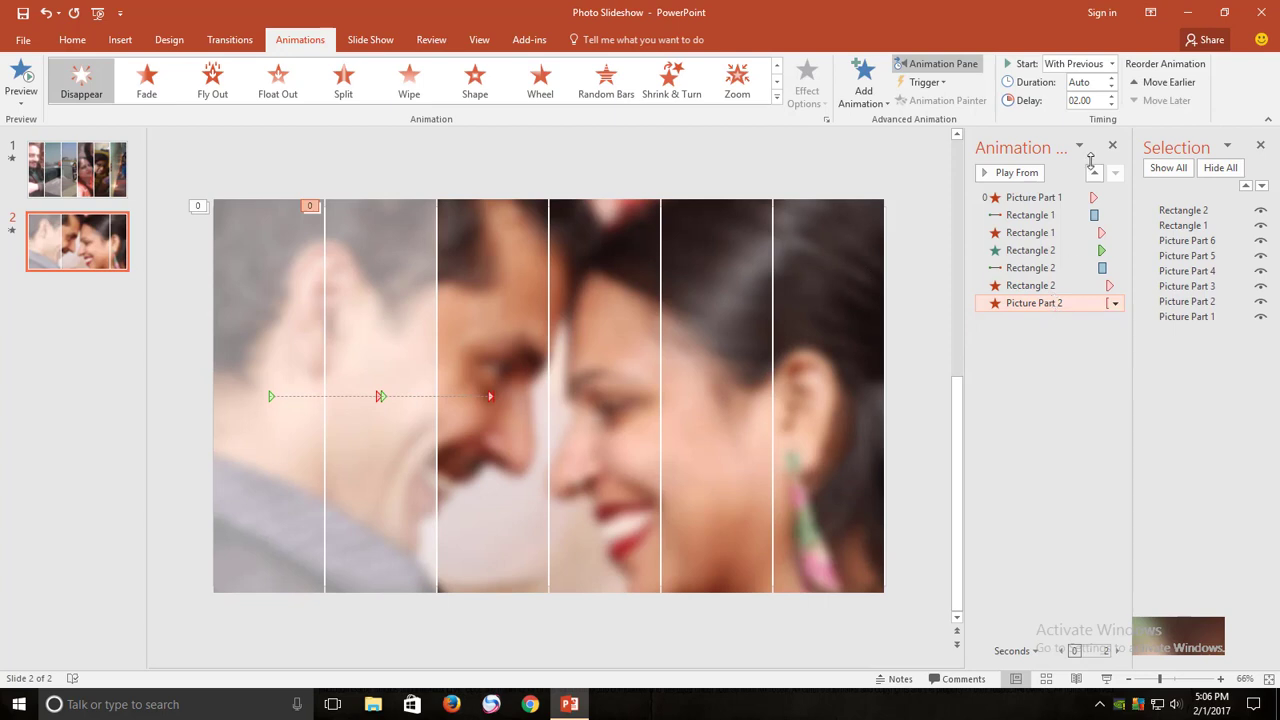
click(1110, 106)
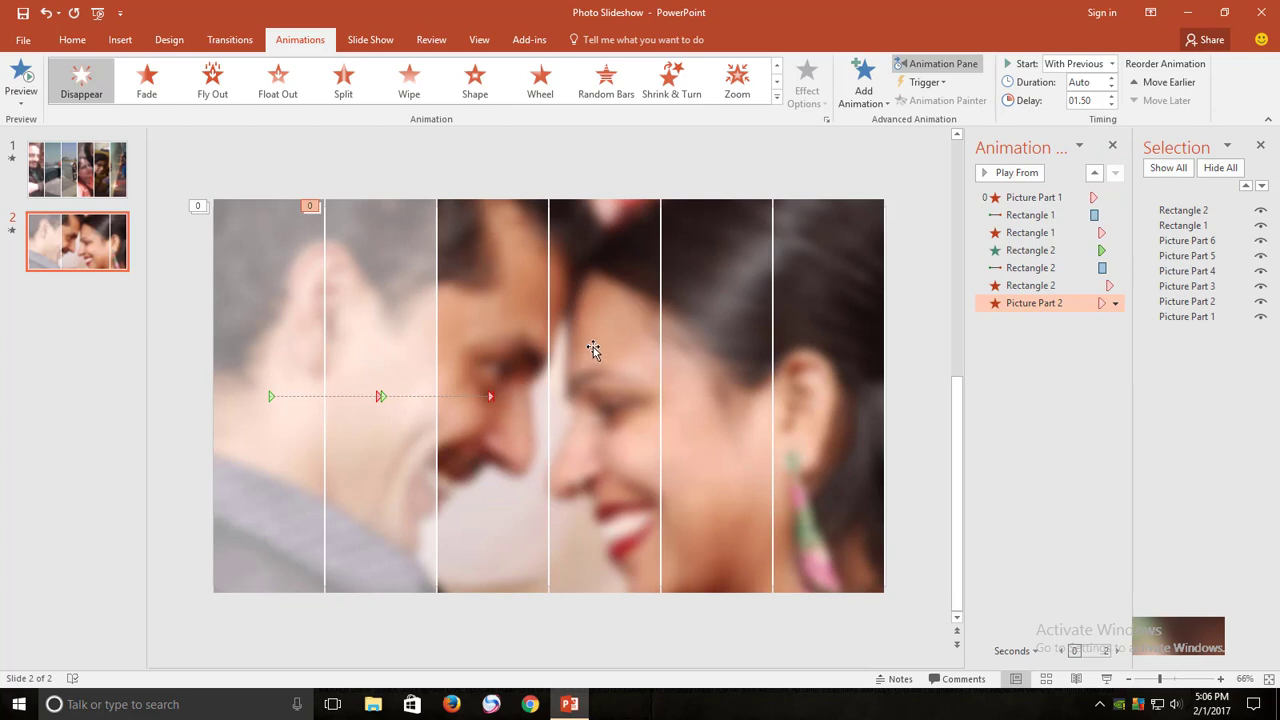
Preview the timing, then copy Rectangle 2 with its animations onto the third strip.
click(410, 291)
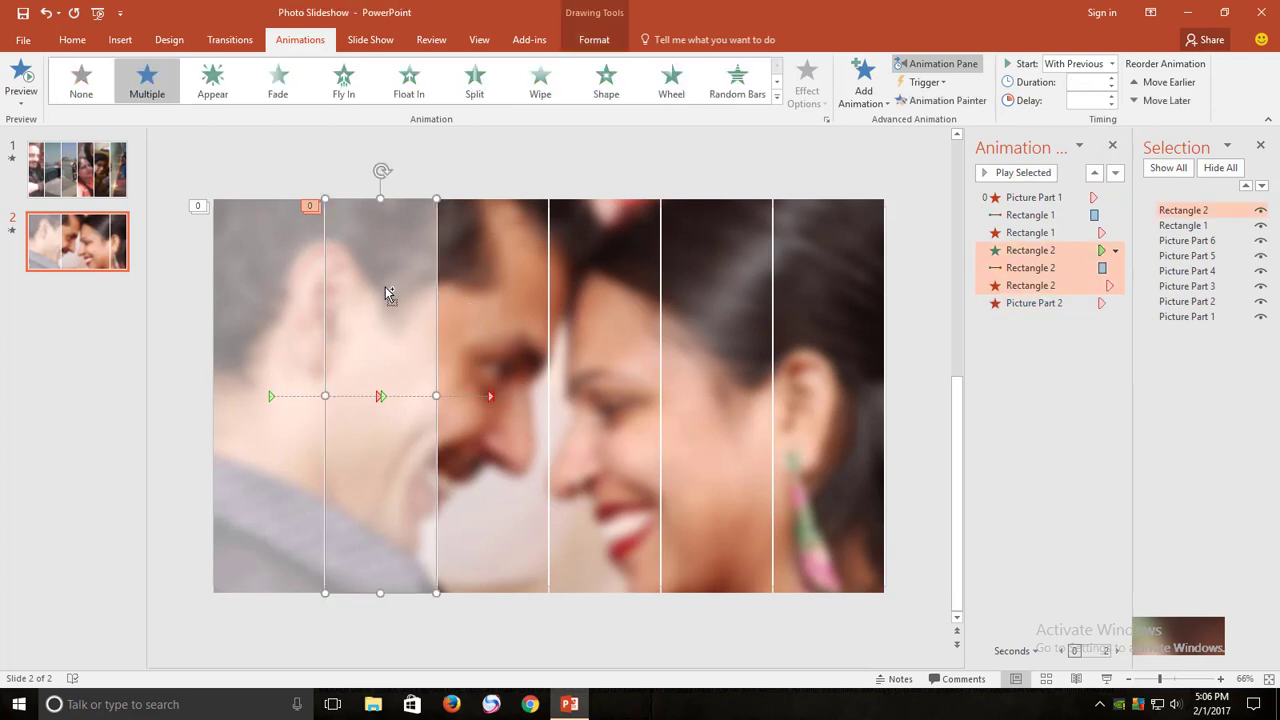
click(1106, 678)
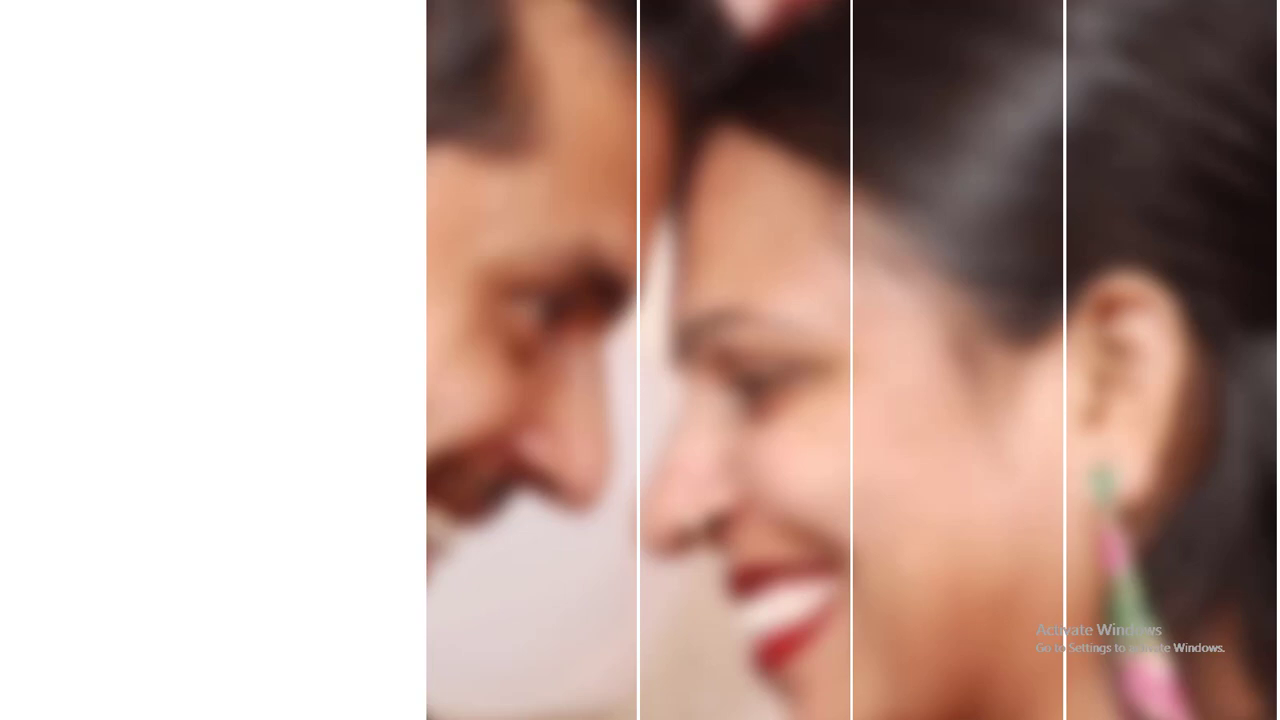
key(Escape)
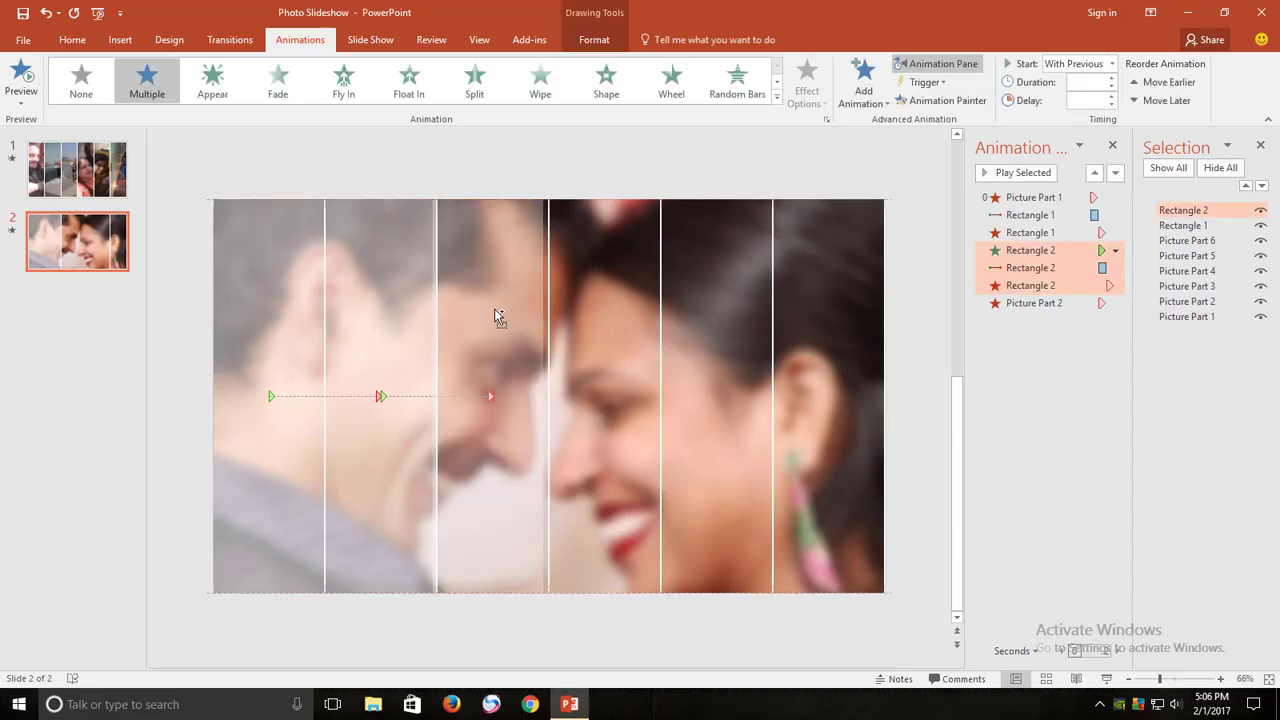
drag(427, 327, 539, 320)
click(1030, 356)
Review Rectangle 3's animations and preview the sequence in the slide show.
click(1010, 320)
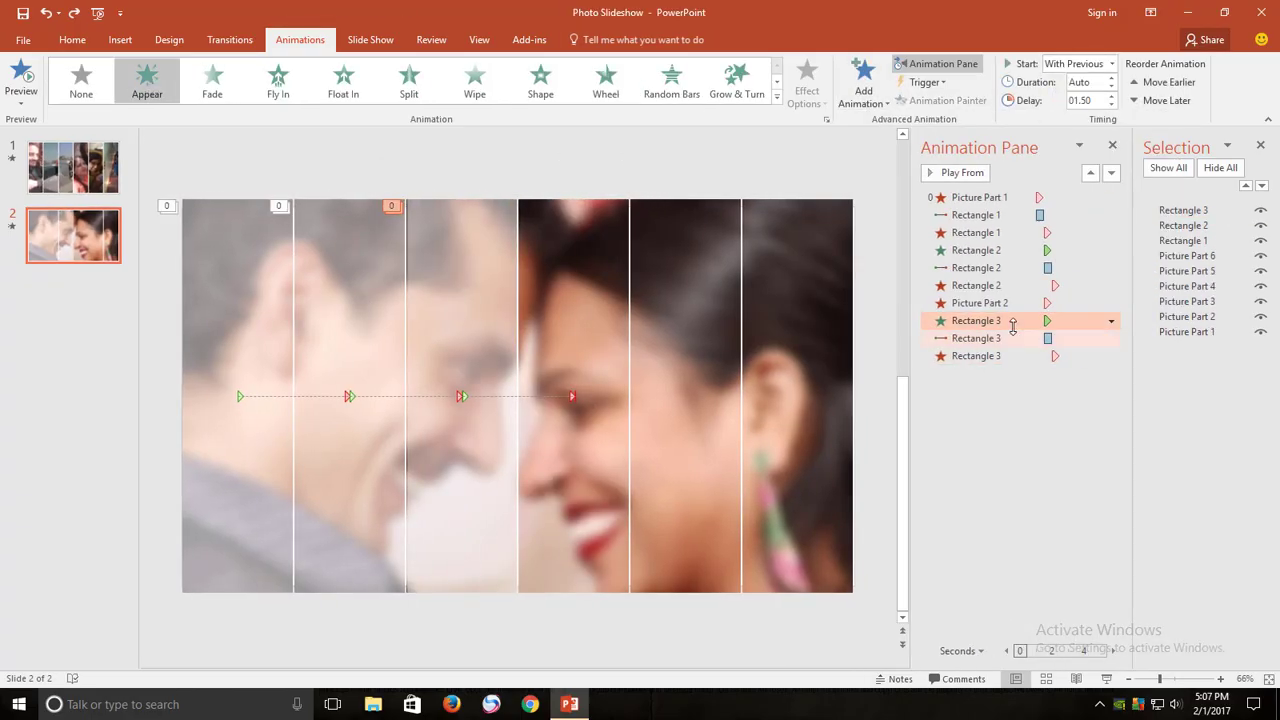
click(1000, 338)
click(1050, 356)
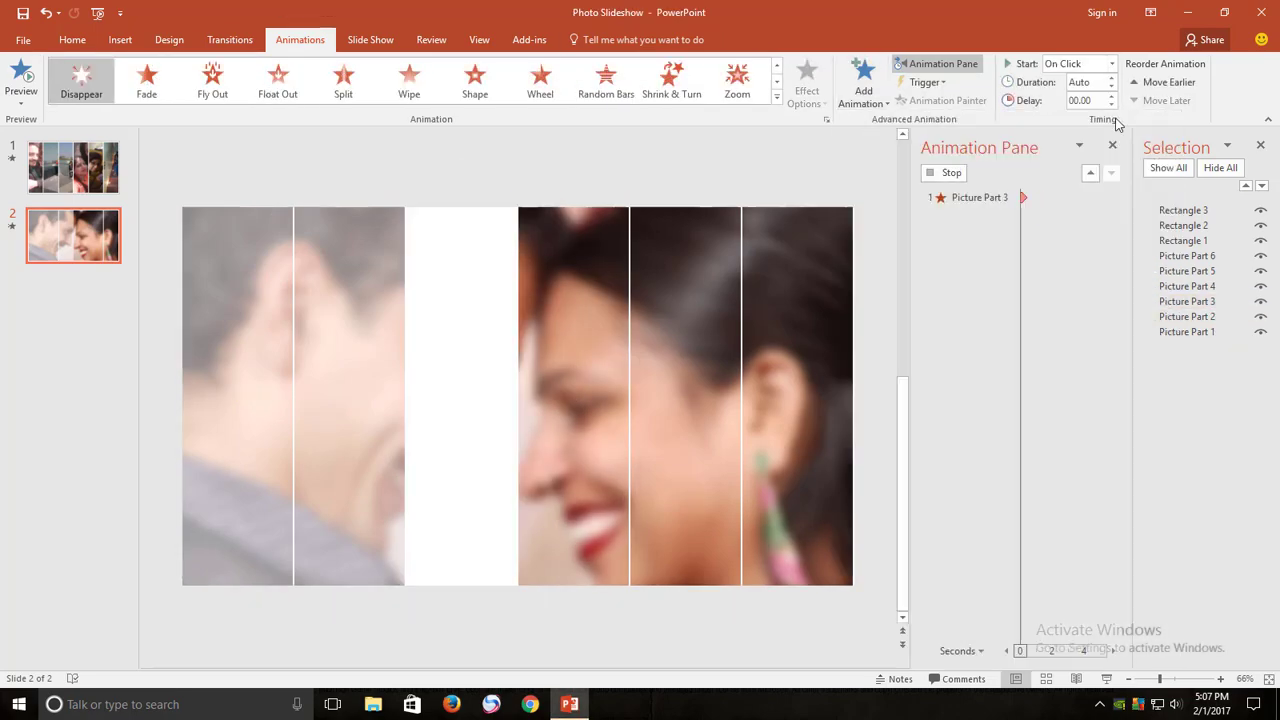
key(shift+F5)
key(Escape)
Check Rectangle 4's motion path and Disappear animations over the fourth strip.
click(583, 309)
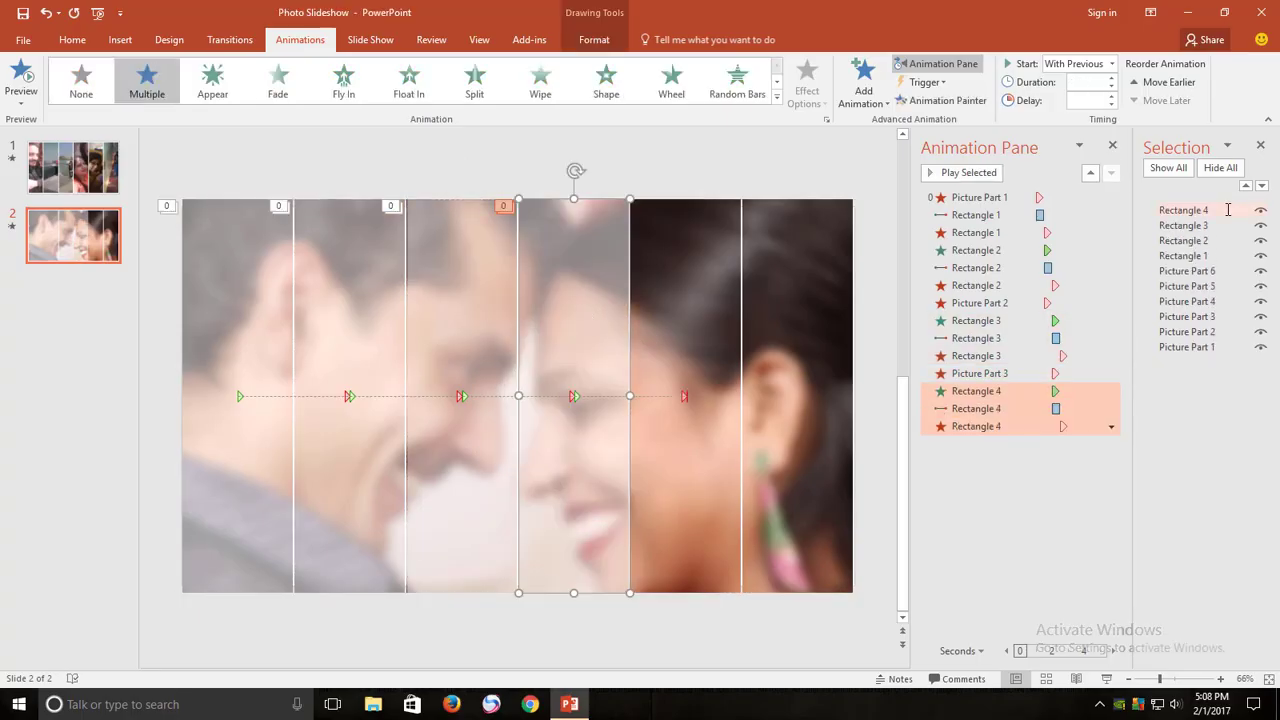
click(1000, 391)
click(1000, 408)
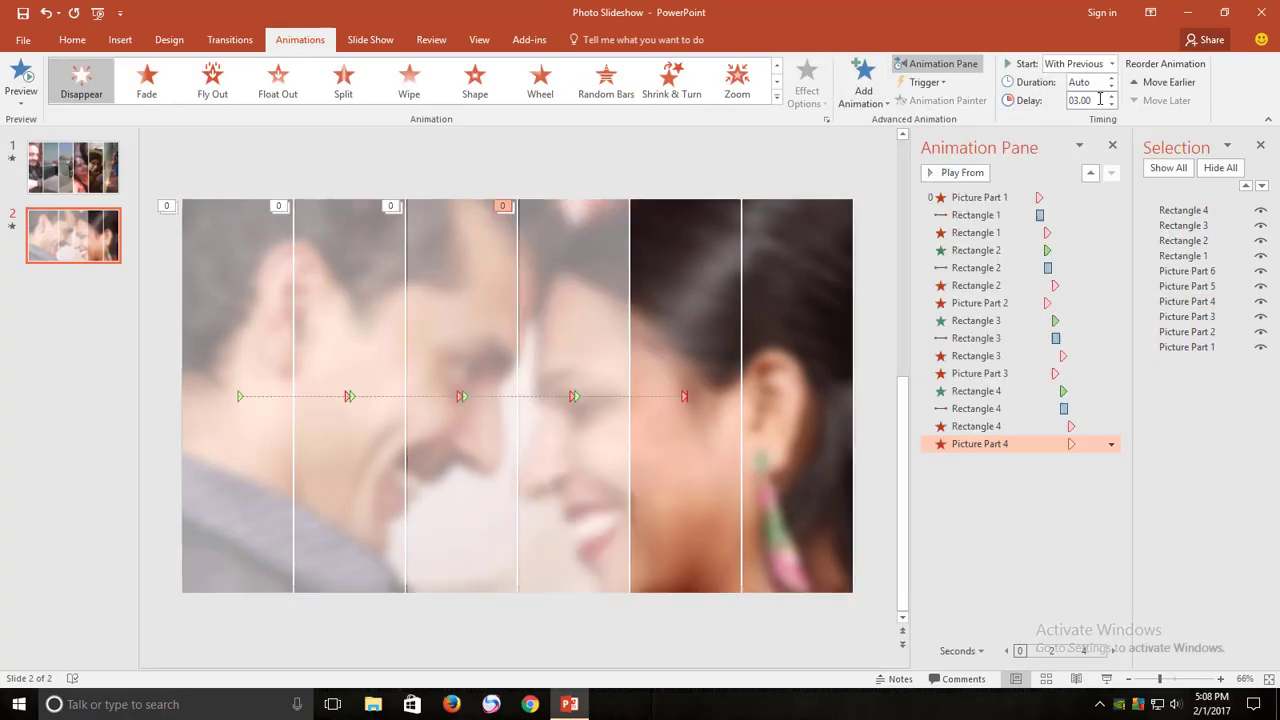
click(572, 320)
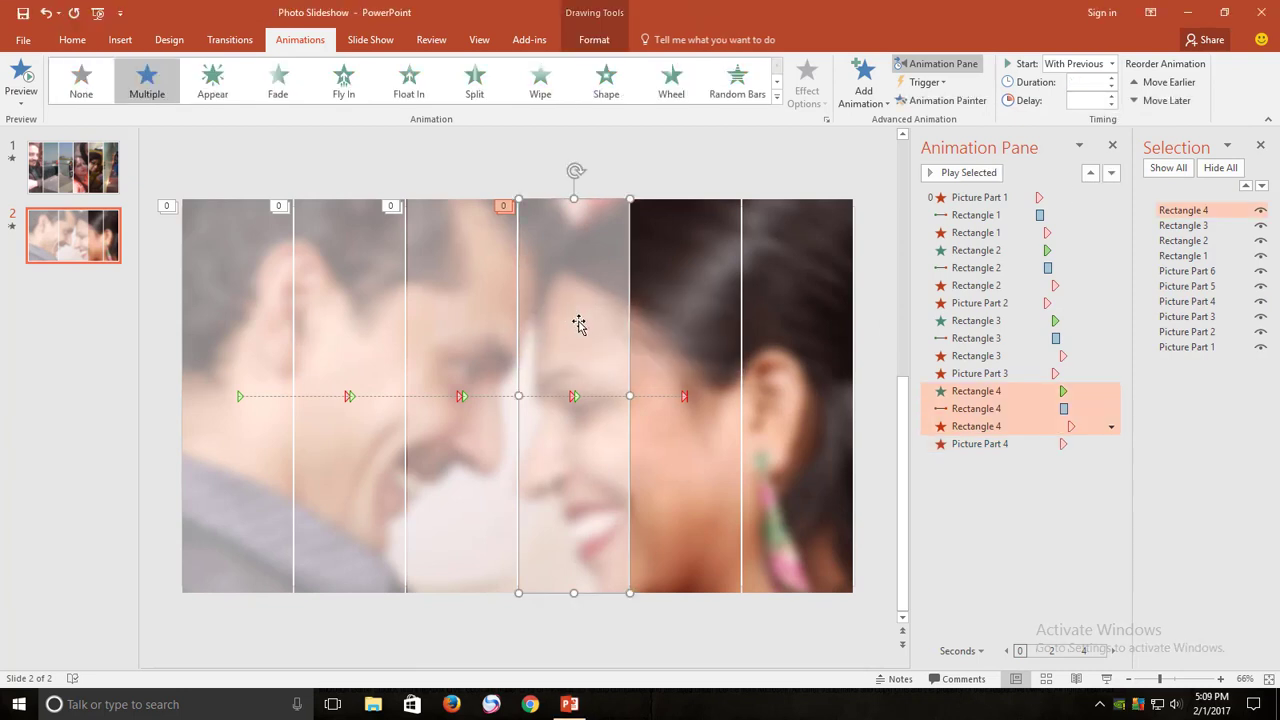
Copy Rectangle 5 onto the sixth strip as Rectangle 6 and play the full slide show.
click(695, 314)
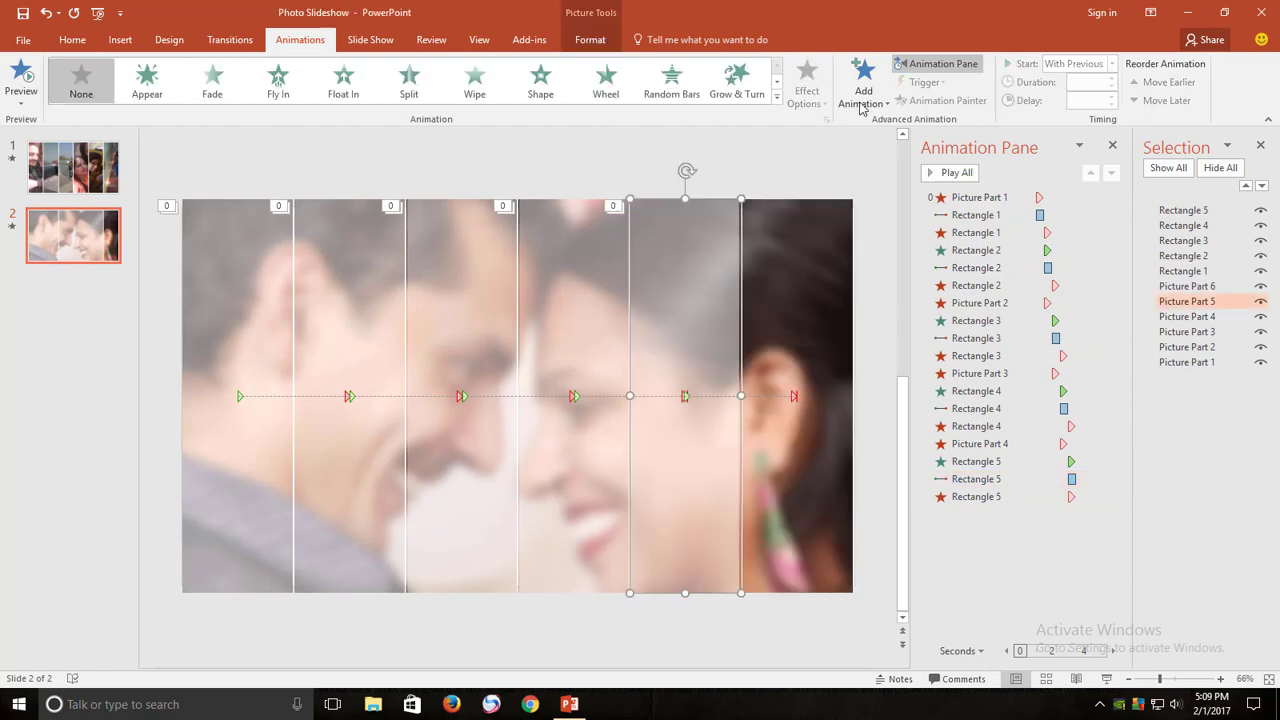
click(695, 314)
drag(695, 314, 807, 314)
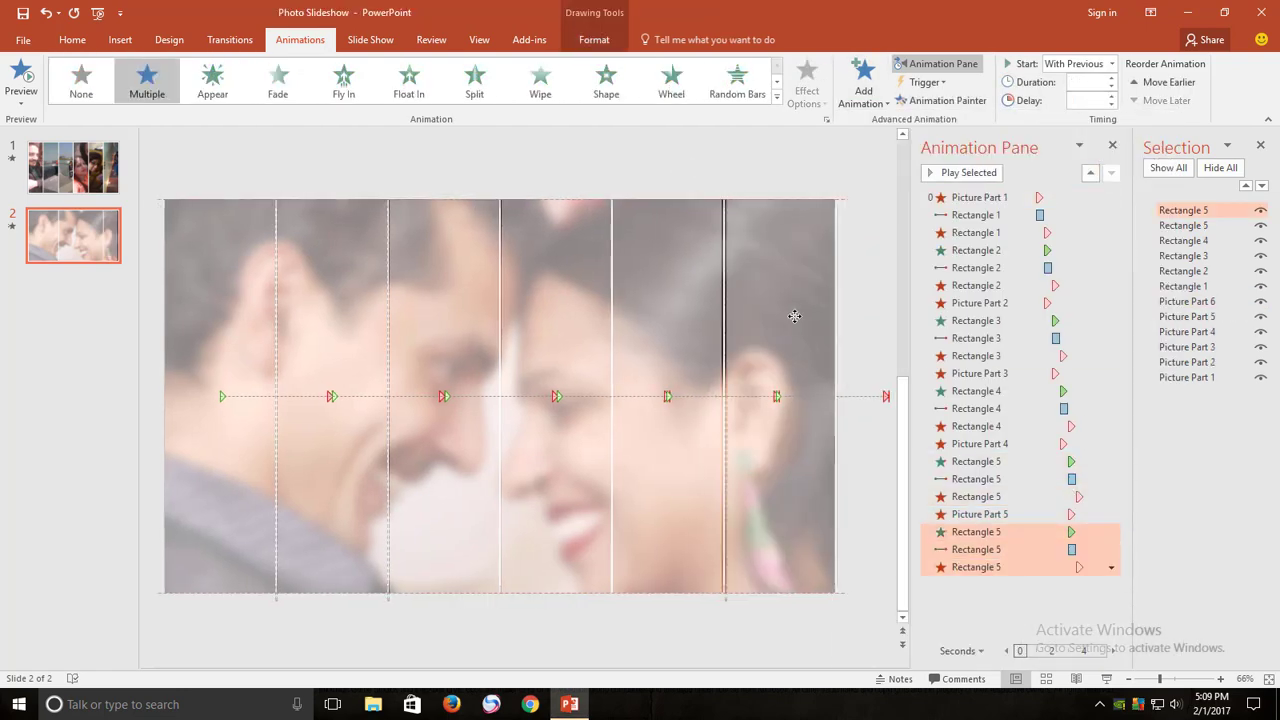
double_click(1217, 211)
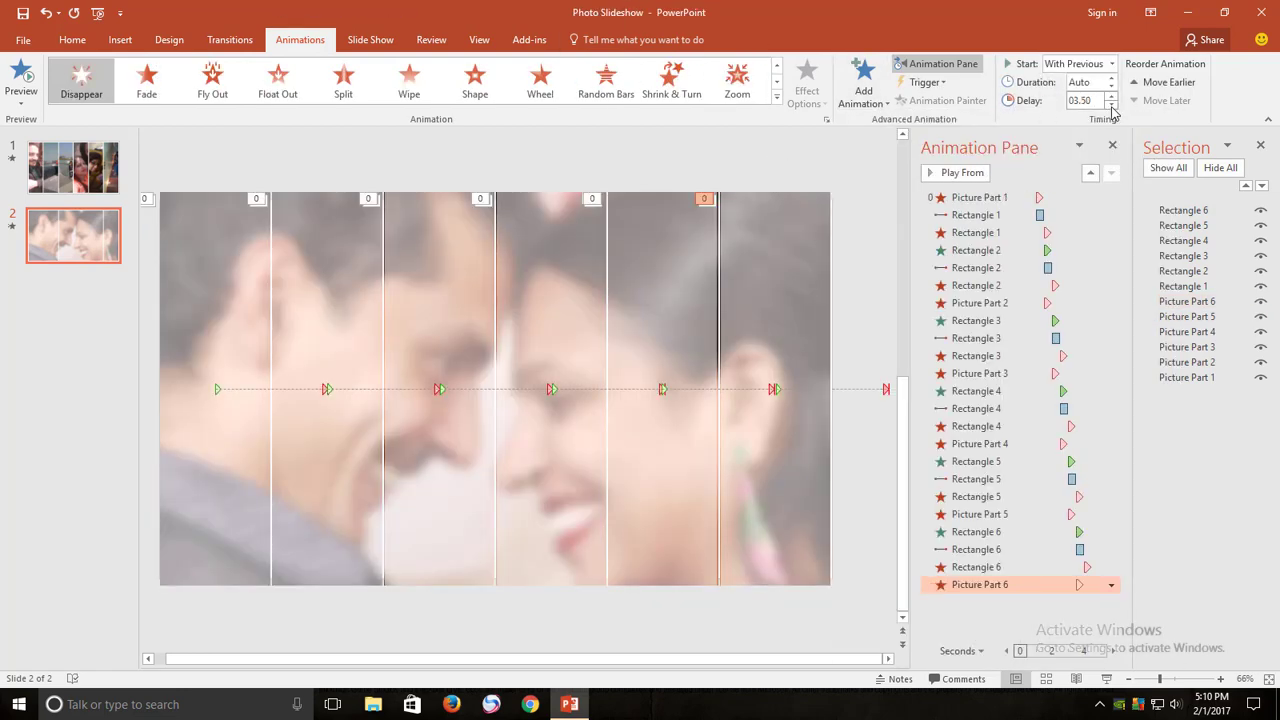
click(808, 163)
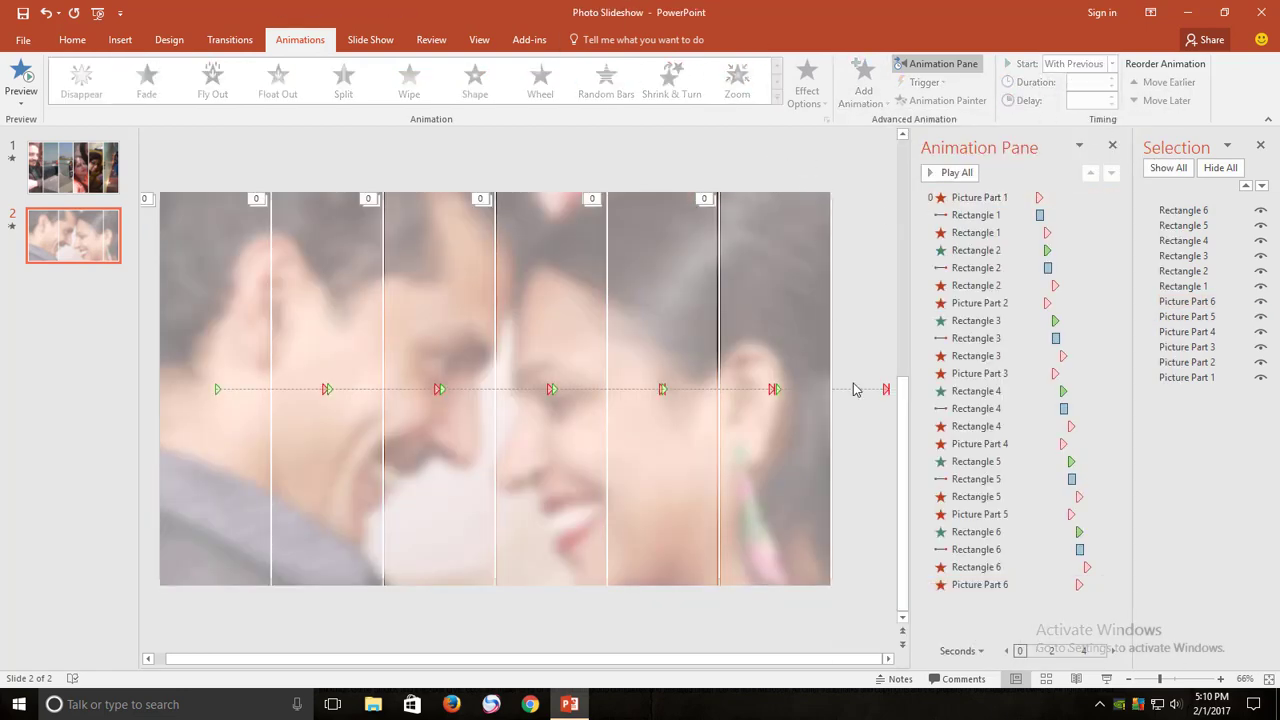
click(1107, 678)
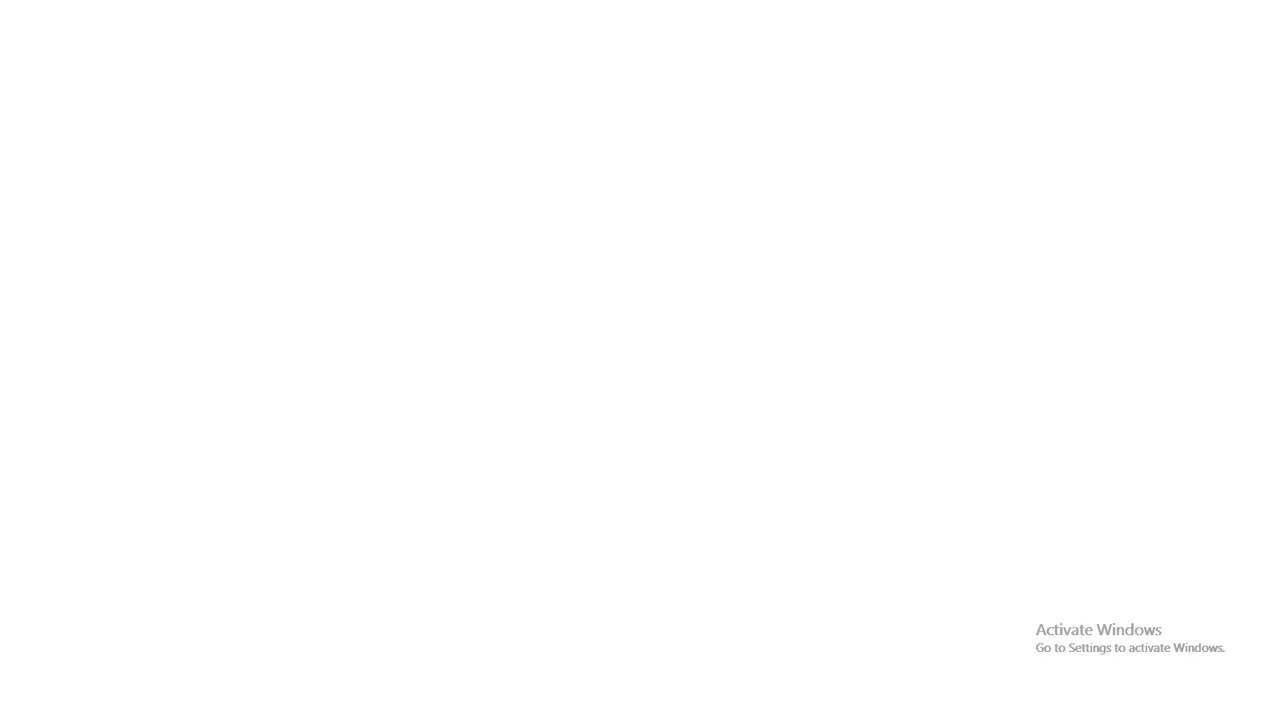
Advance past the last animation and leave the slide show for slide 2's editing view.
key(space)
key(Escape)
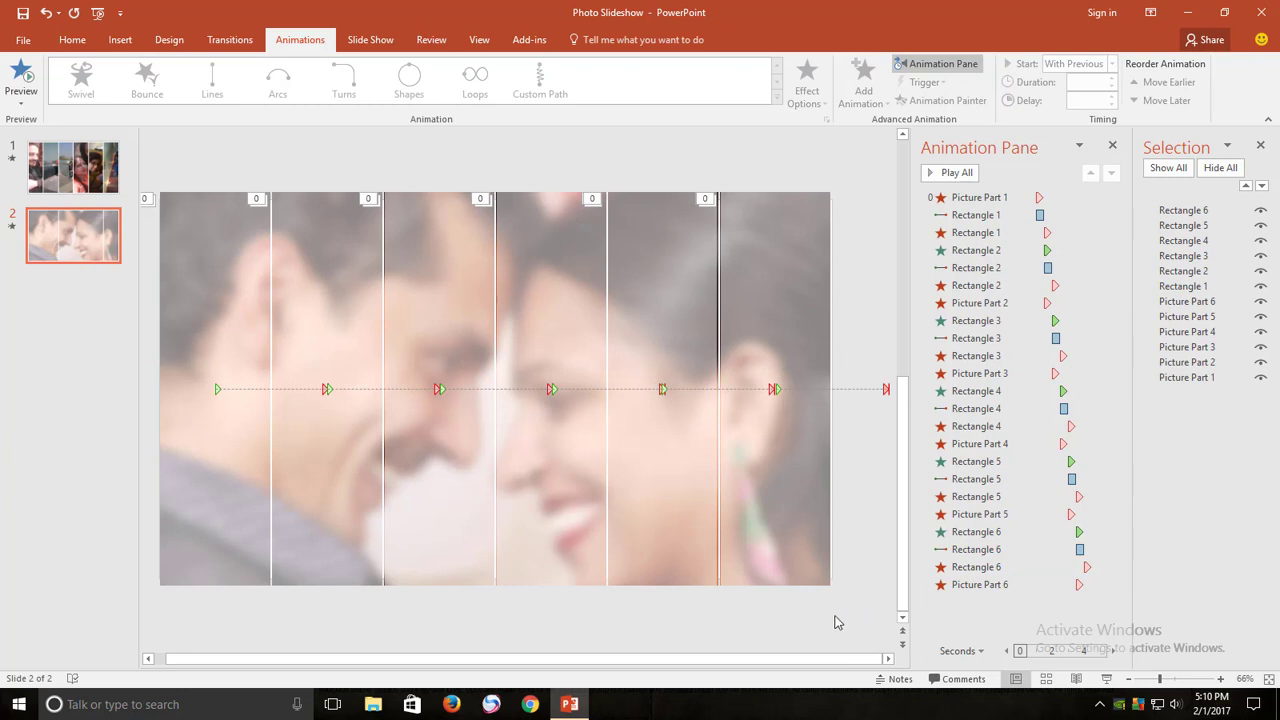
Select all strips and rectangles on slide 2, cut them, and switch to slide 1.
click(1261, 147)
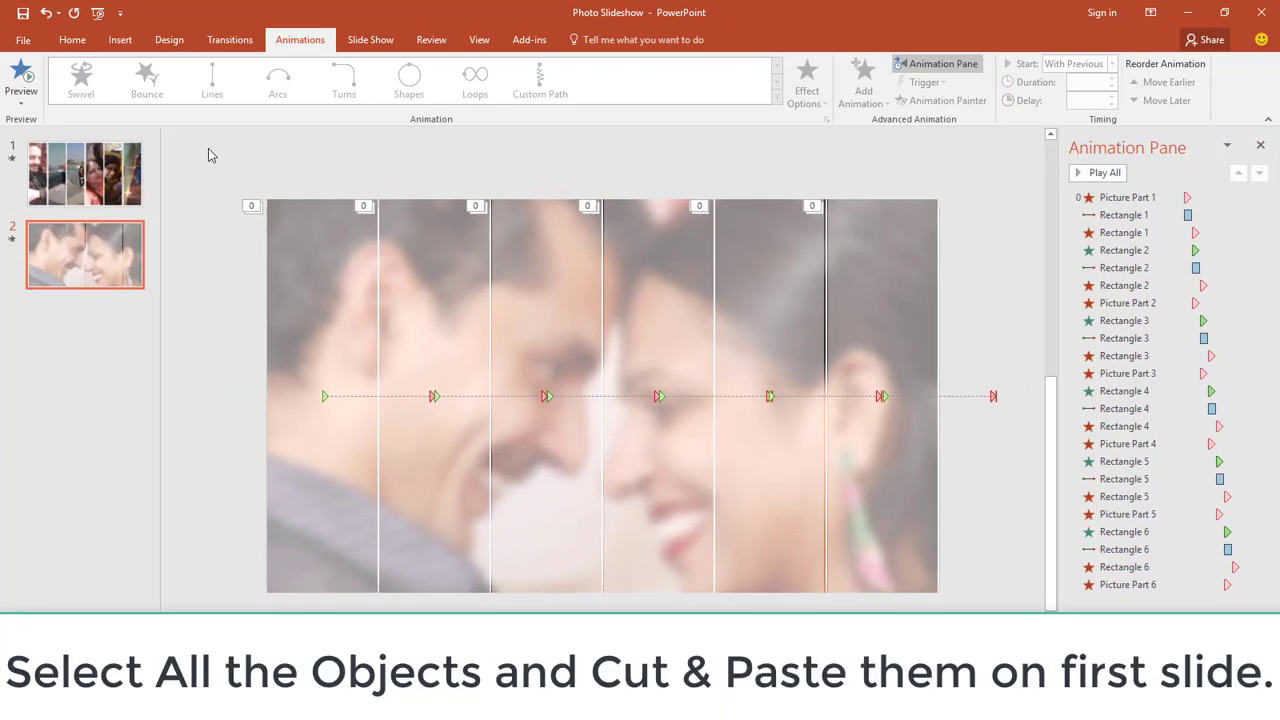
click(72, 42)
click(968, 101)
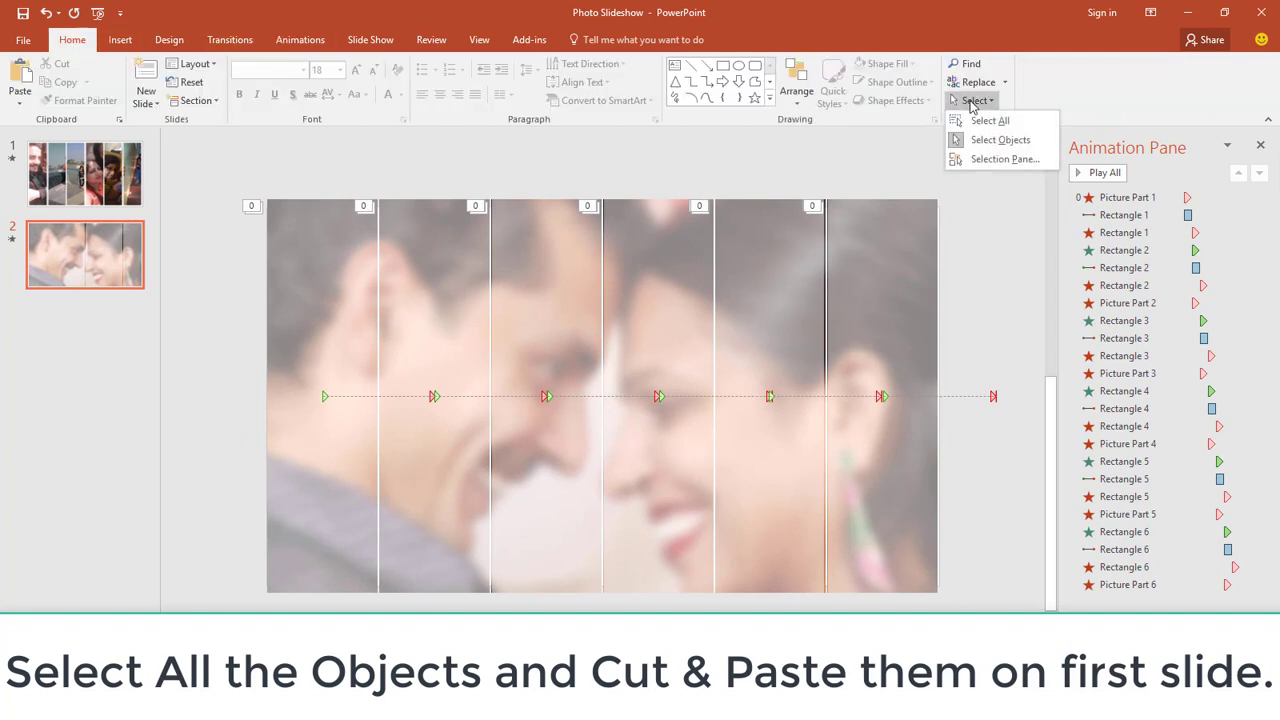
click(982, 121)
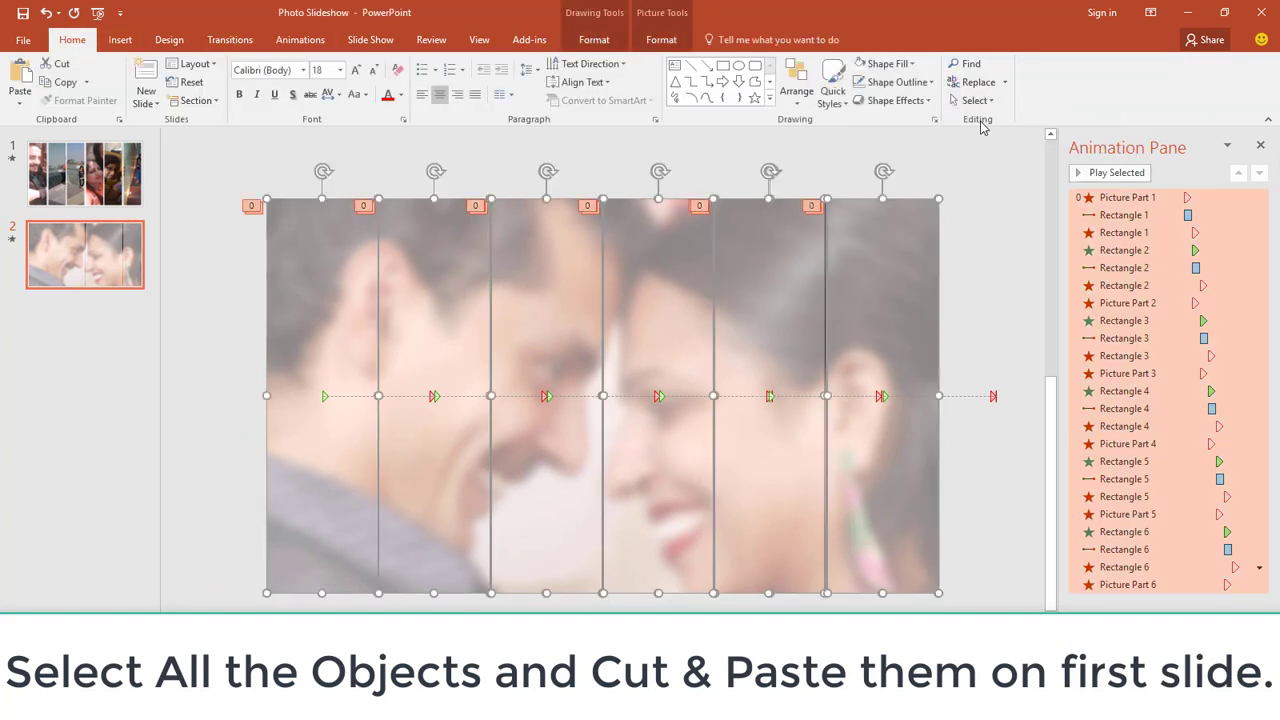
click(64, 65)
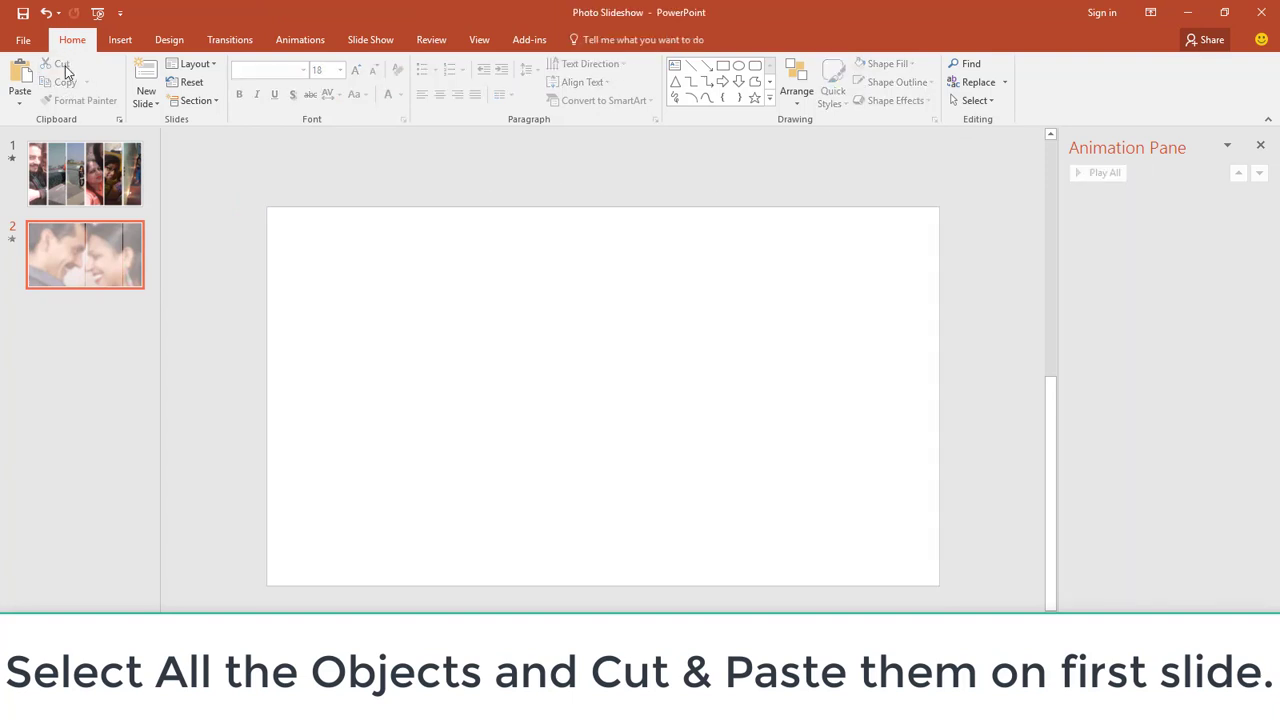
click(83, 170)
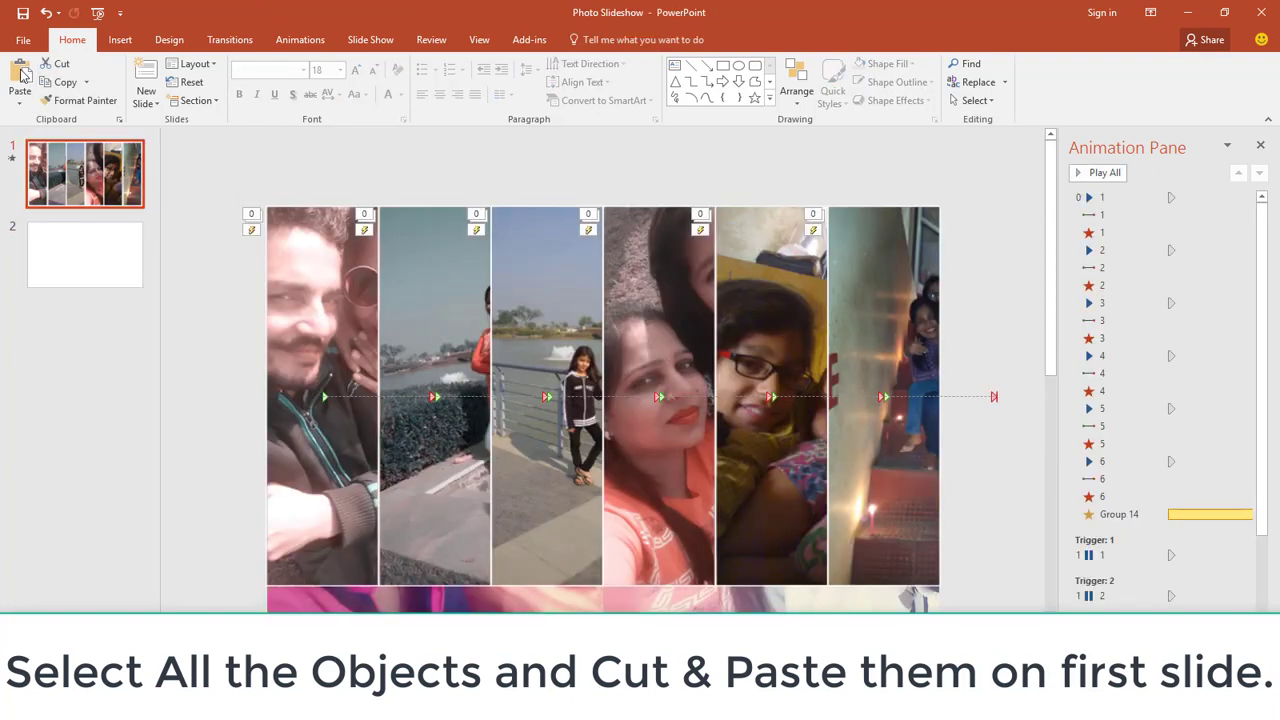
Paste the objects onto slide 1, move their effects to the top, and place Rectangle 3 below Picture Part 3.
key(ctrl+v)
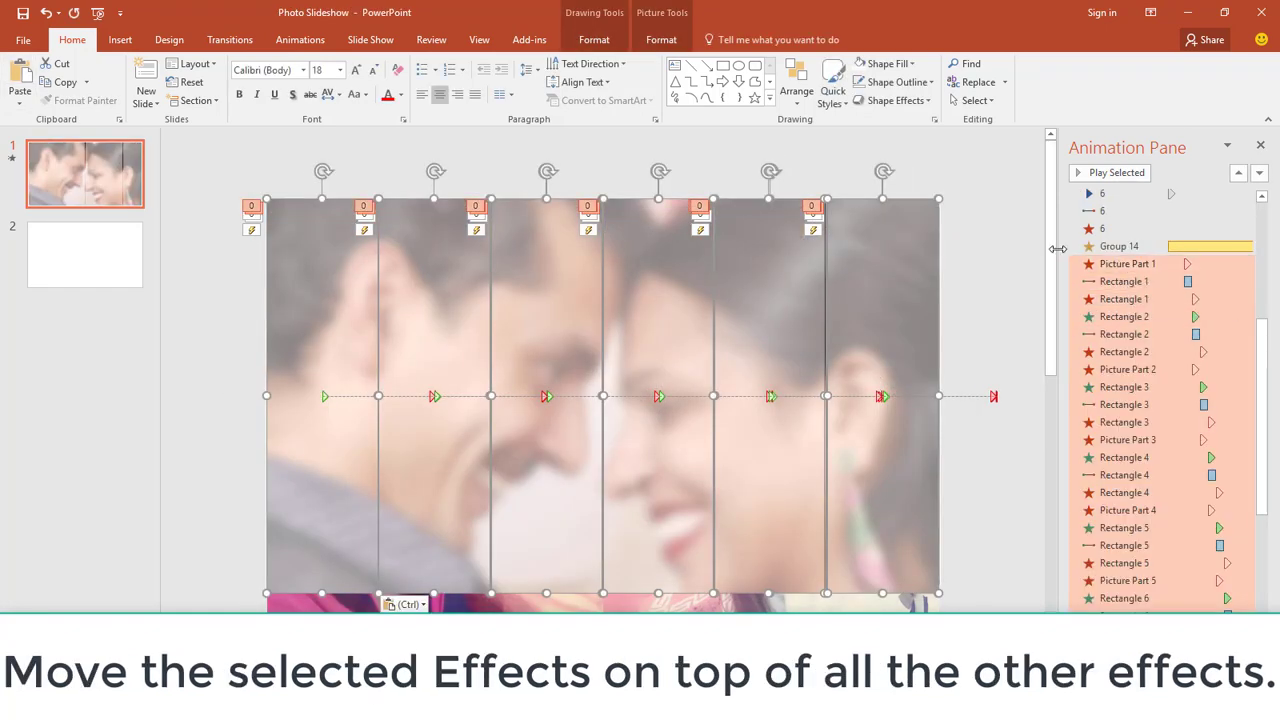
drag(1057, 248, 918, 248)
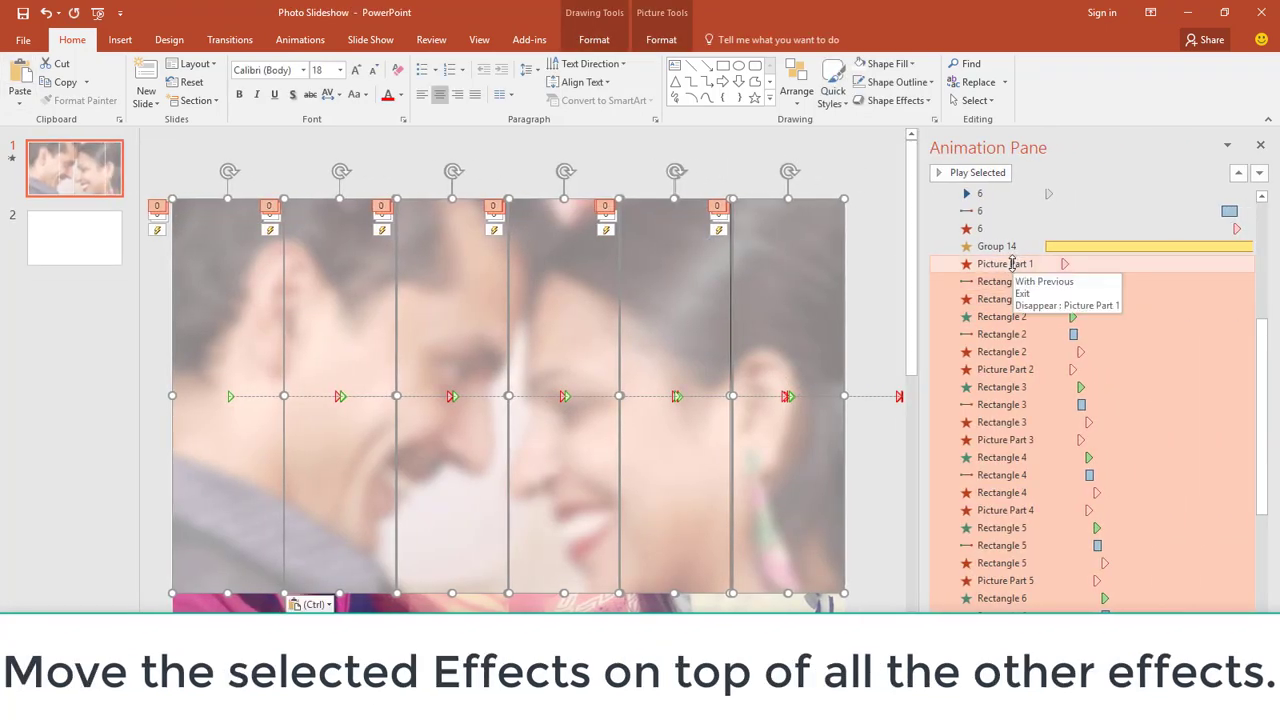
mouse_move(1011, 263)
mouse_down()
mouse_move(1026, 186)
mouse_move(1046, 199)
mouse_up()
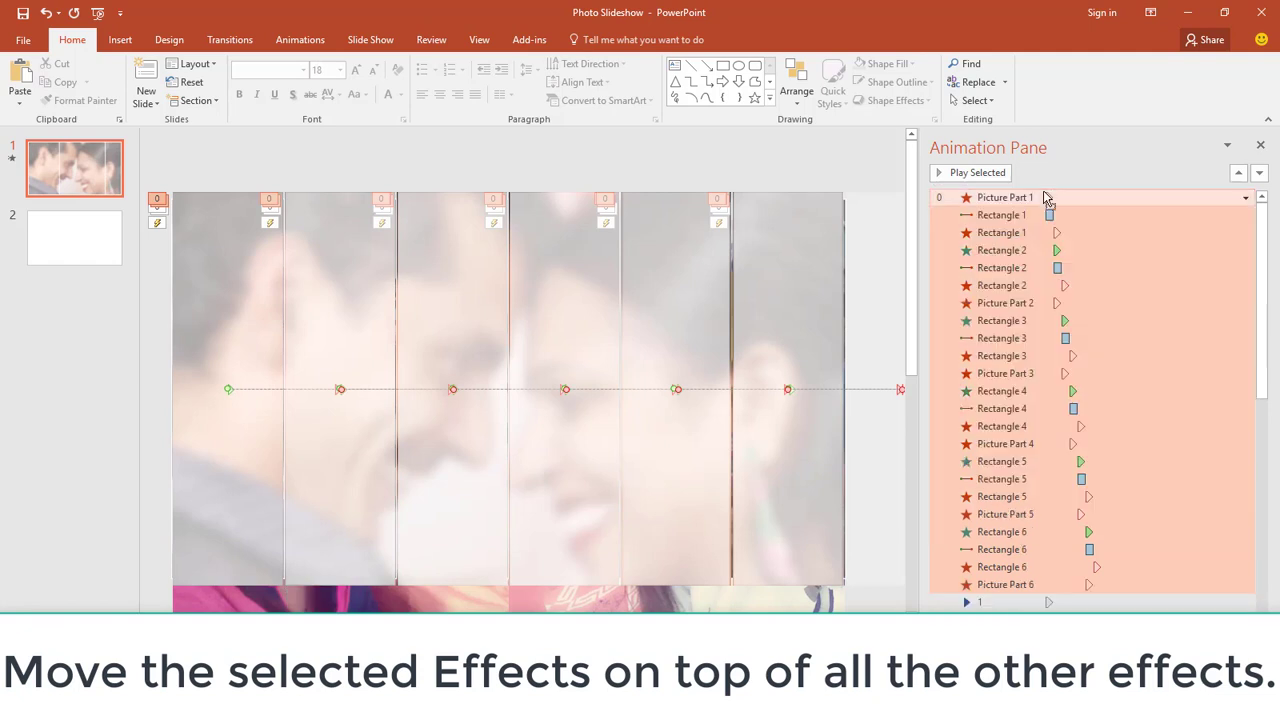
click(898, 295)
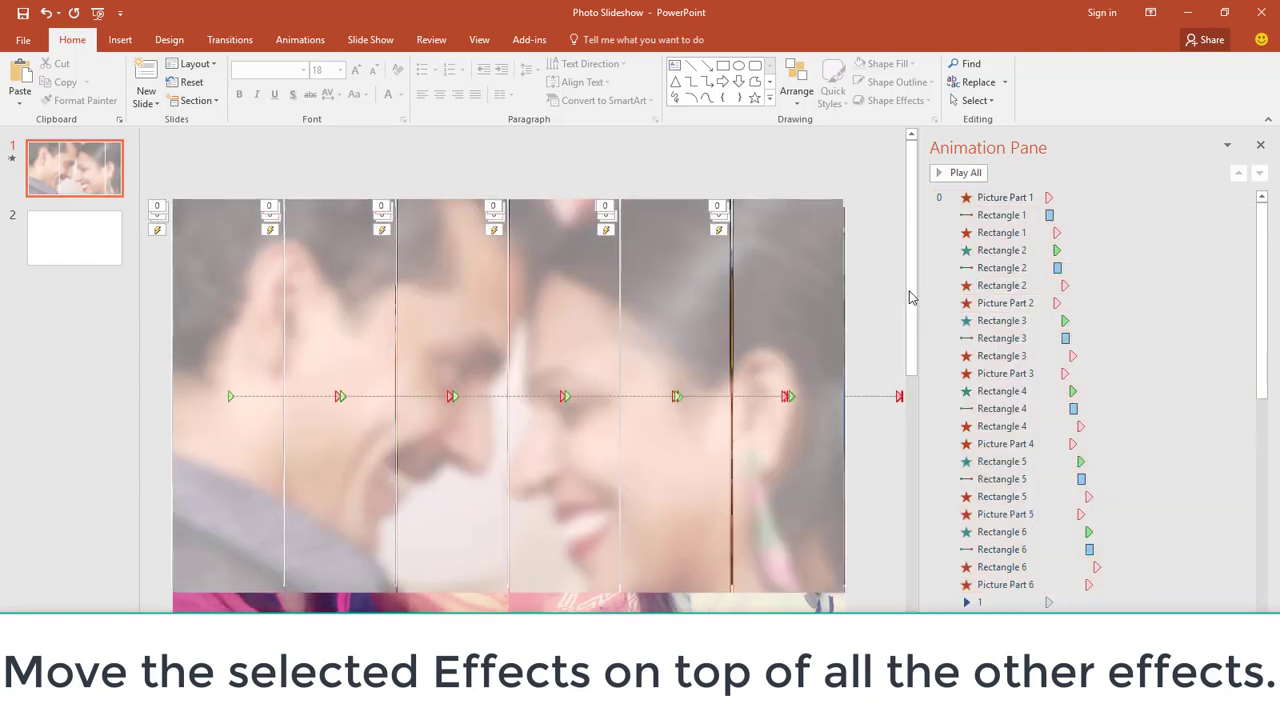
drag(1259, 393, 1265, 443)
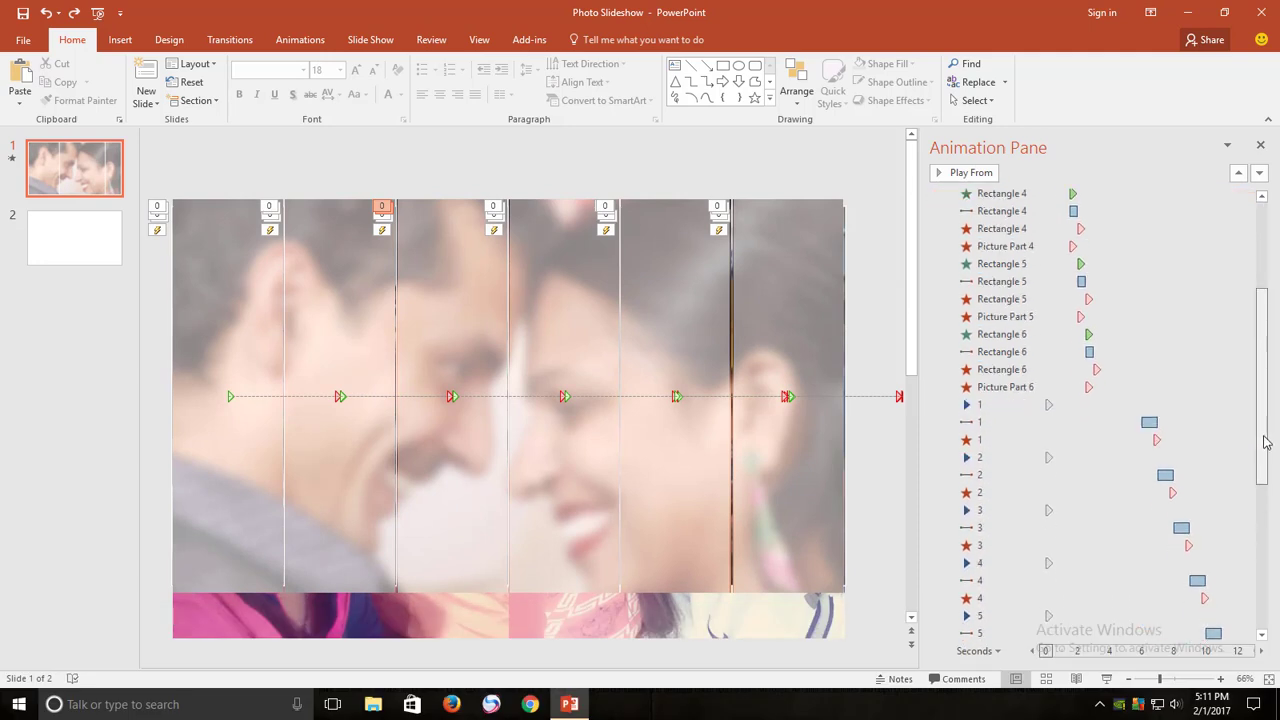
Preview the strip-wipe slide show twice, then save the presentation as Photo Slideshow.pptm.
click(1106, 678)
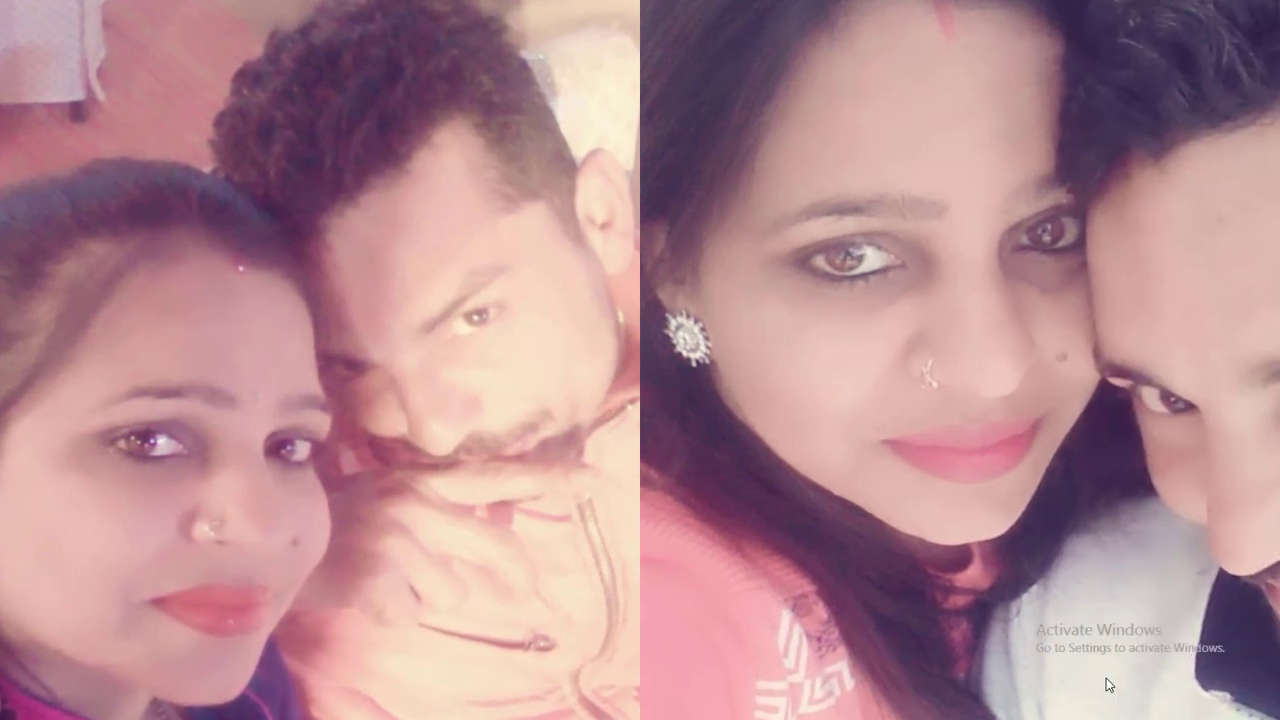
key(Escape)
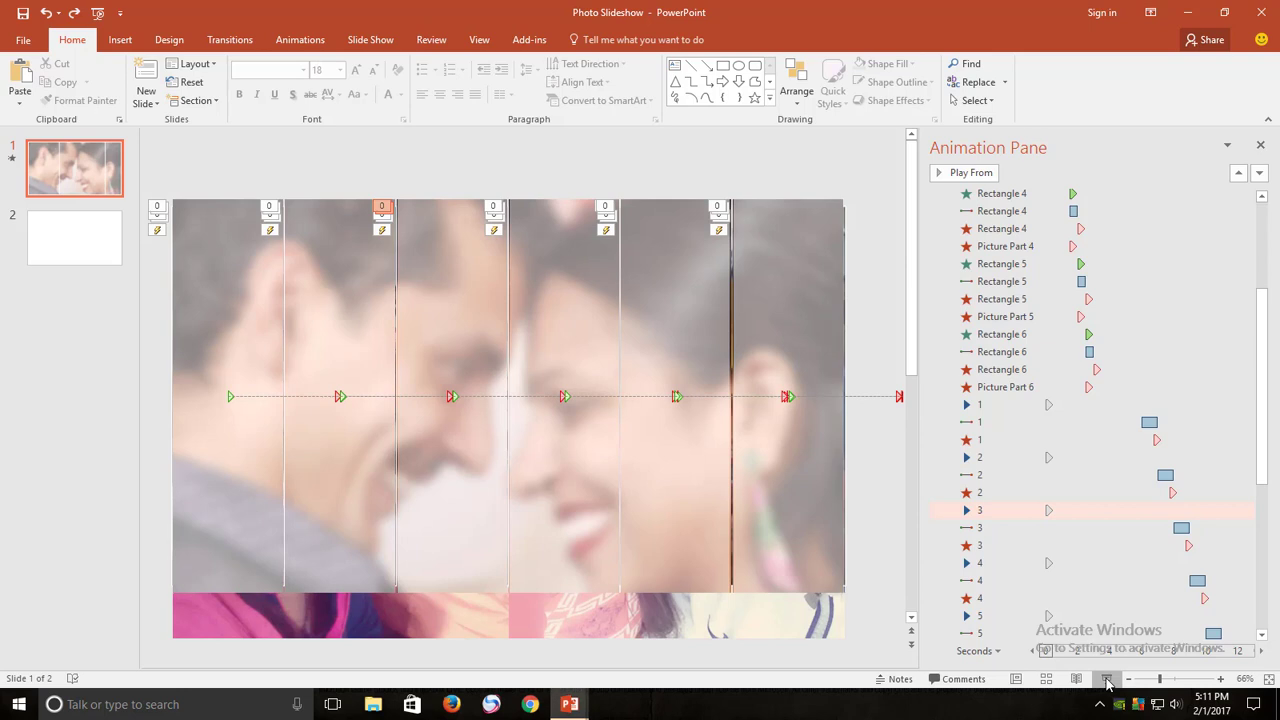
click(1106, 679)
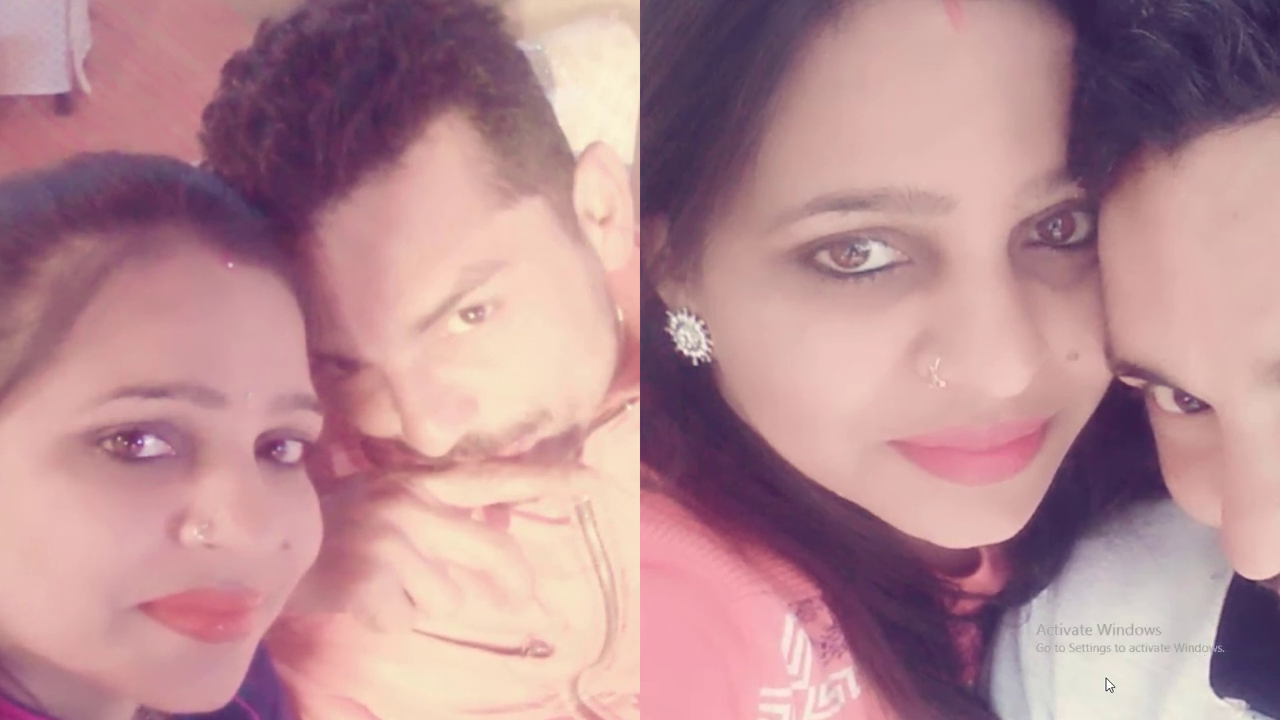
key(Escape)
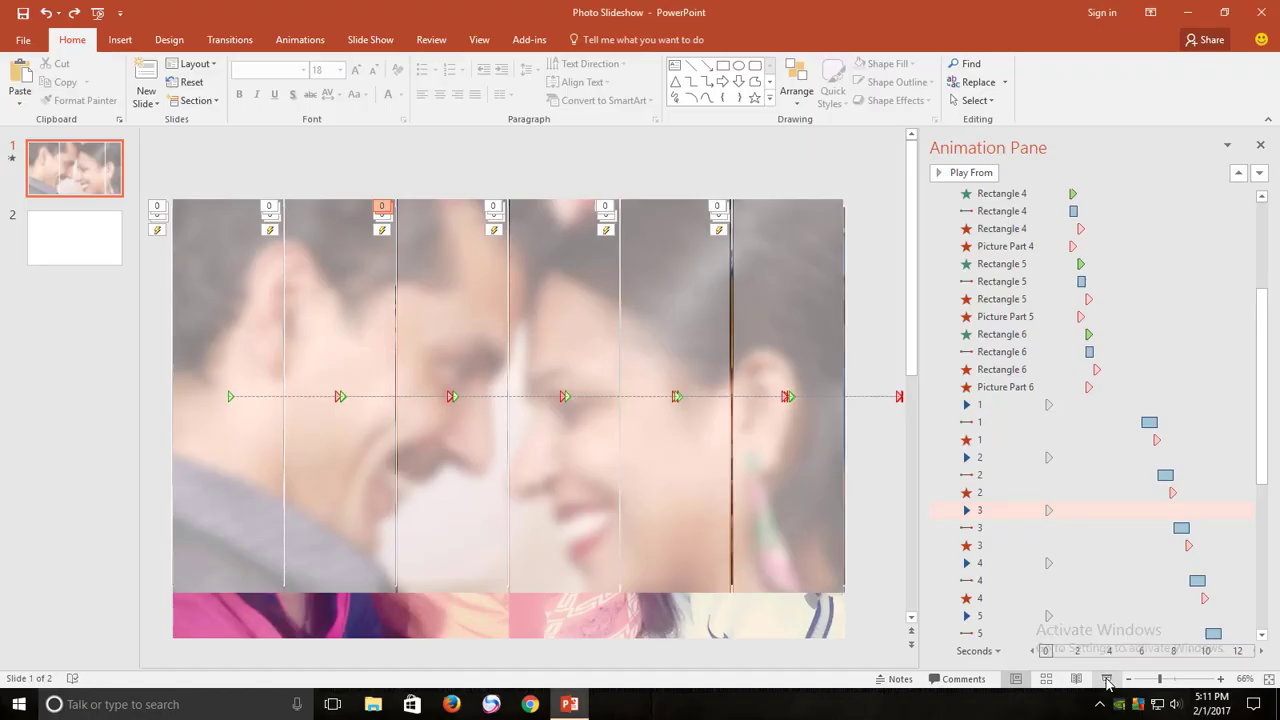
key(ctrl+s)
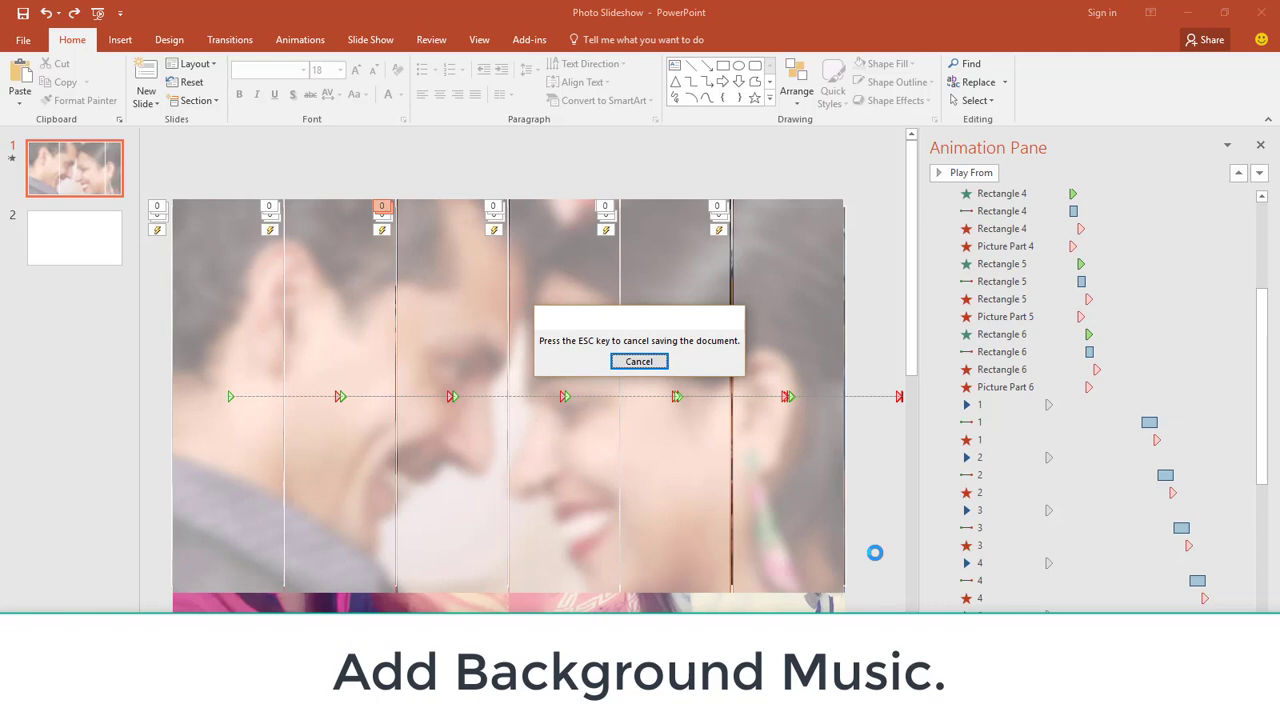
Insert the Background Music audio file from the computer onto slide 1.
click(119, 40)
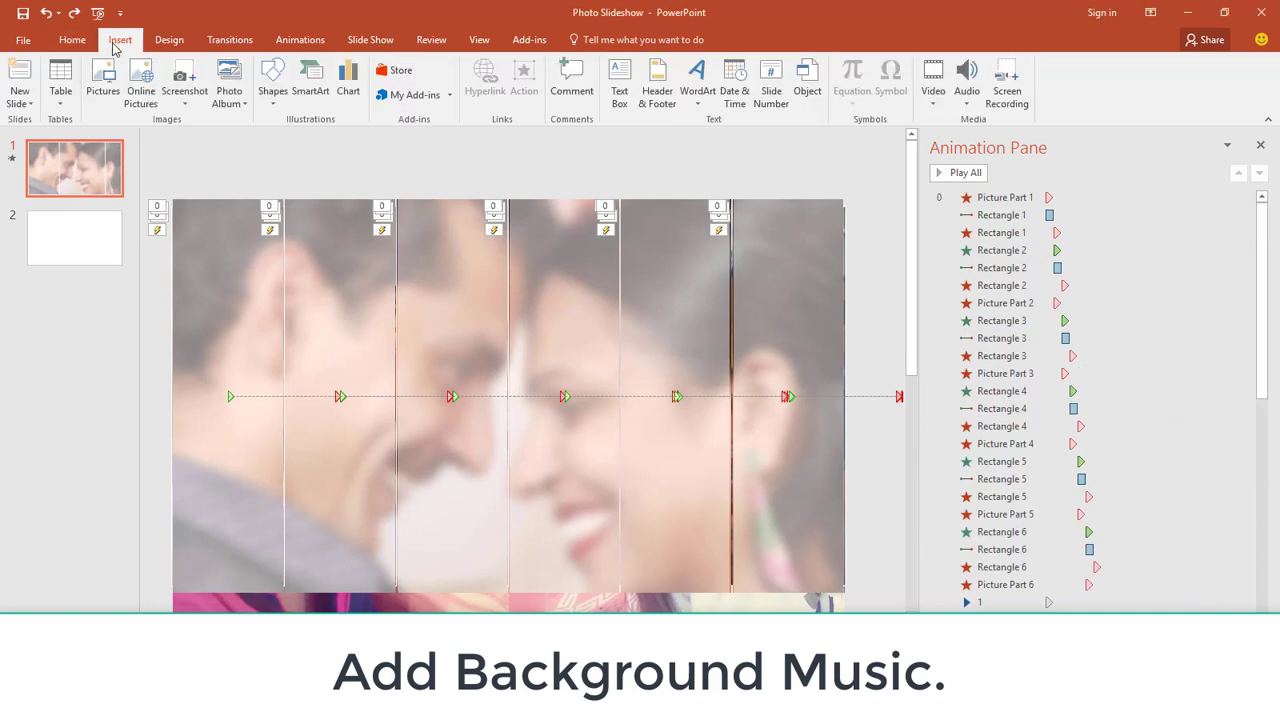
click(968, 105)
click(990, 136)
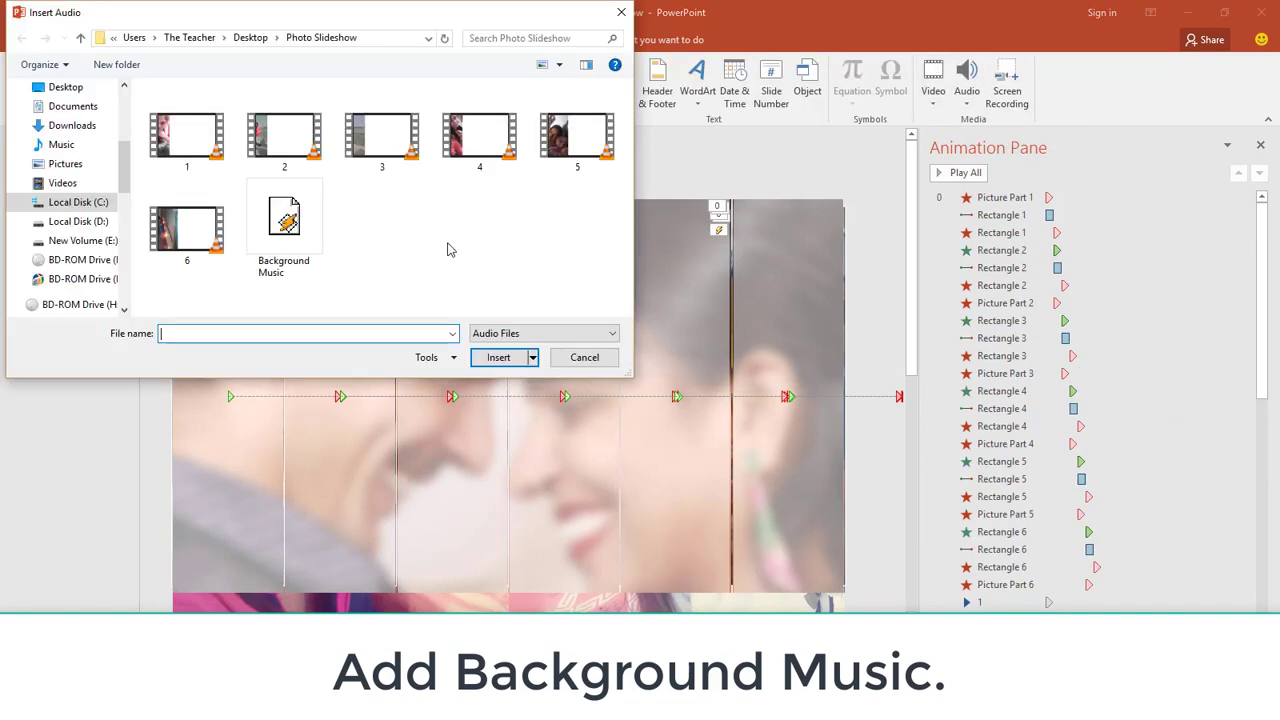
click(296, 240)
click(498, 357)
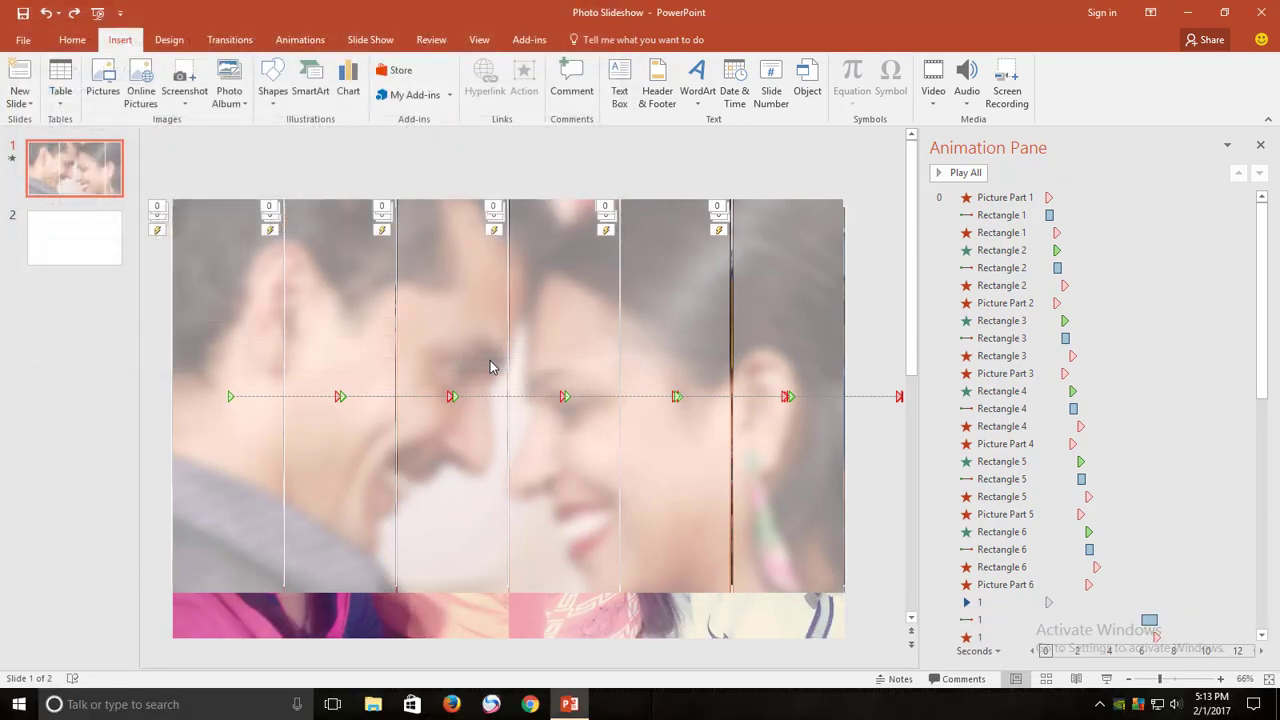
Set the music to play in the background without looping and move its icon to the slide's bottom edge.
click(664, 85)
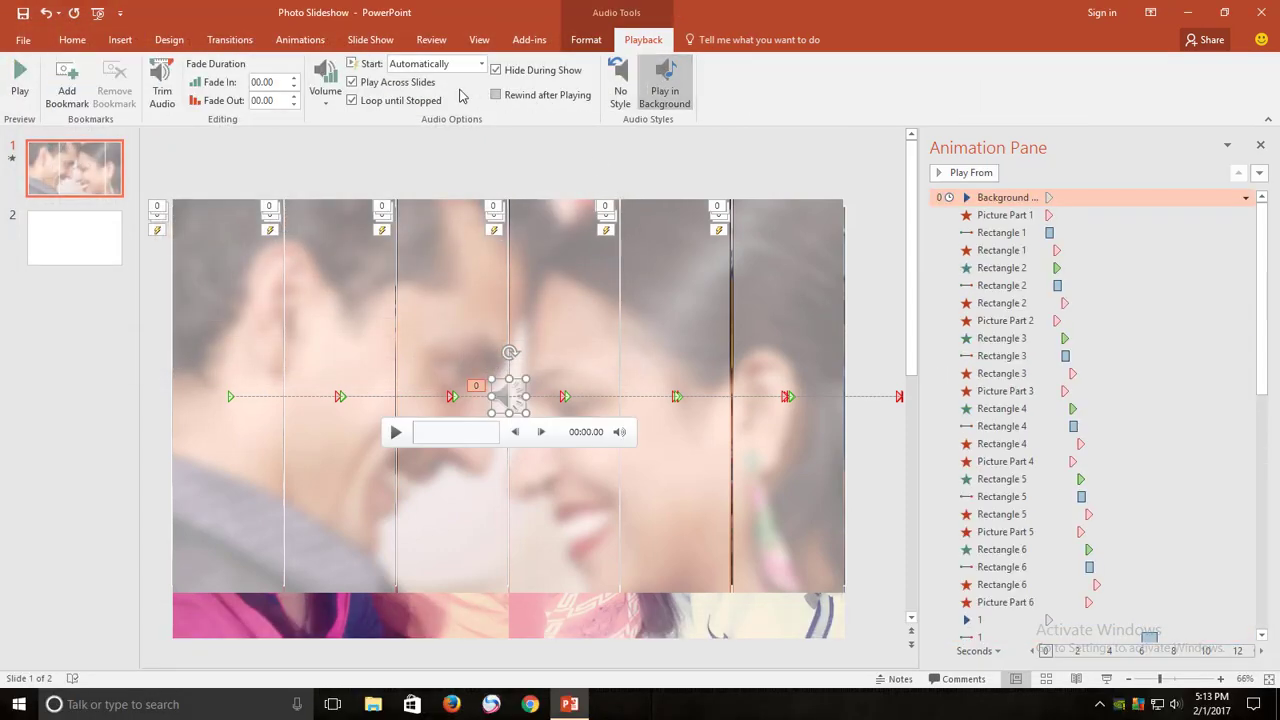
click(395, 102)
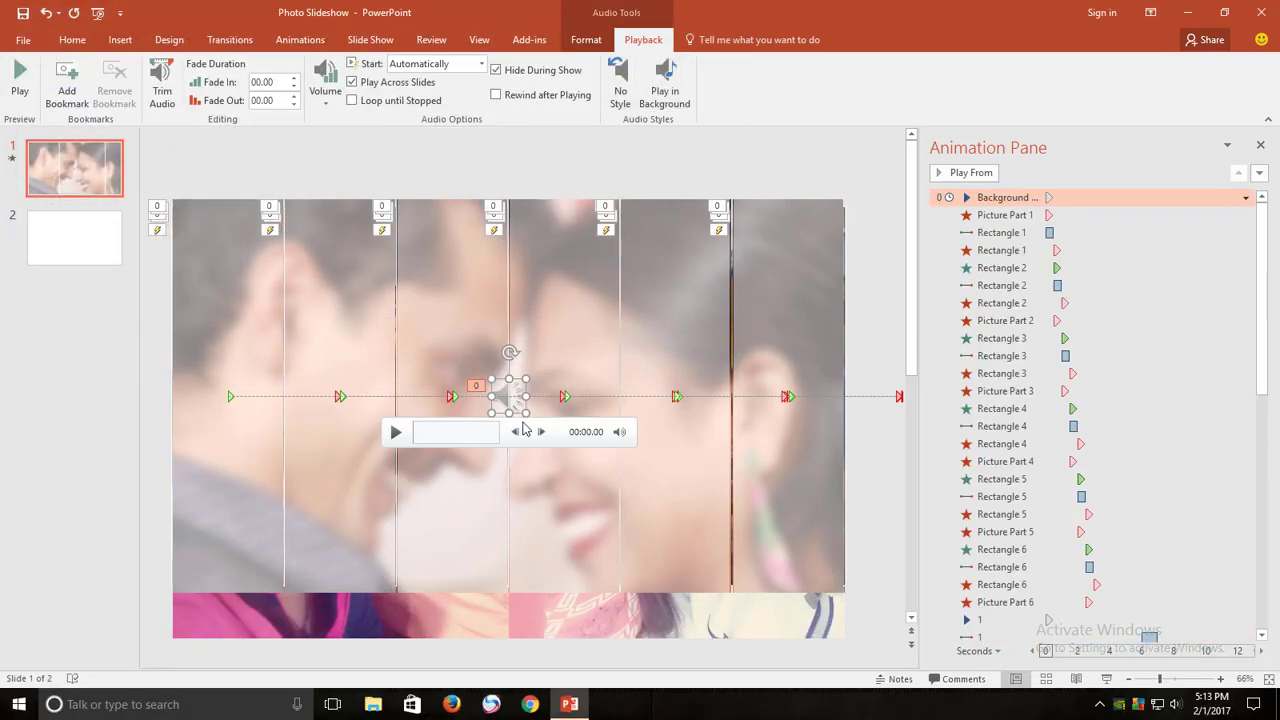
drag(504, 397, 499, 620)
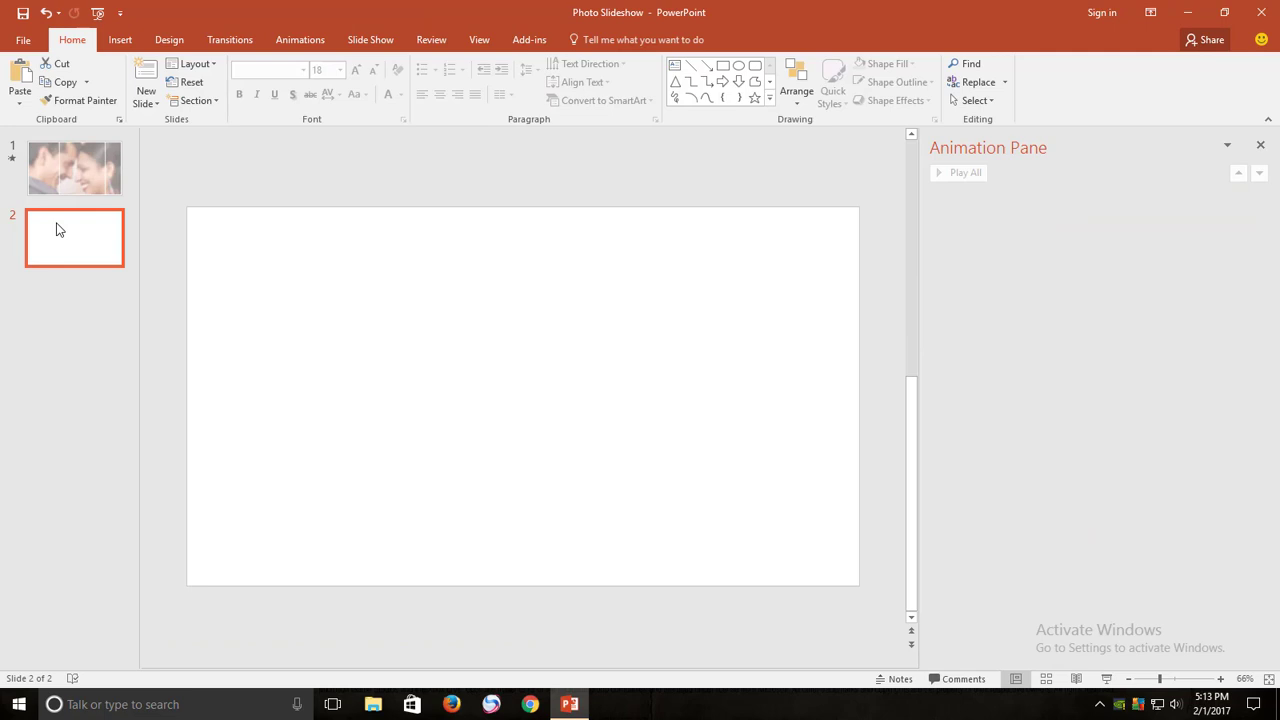
Delete empty slide 2, trim Background Music to start at 00:01.200, and run the slide show.
key(Delete)
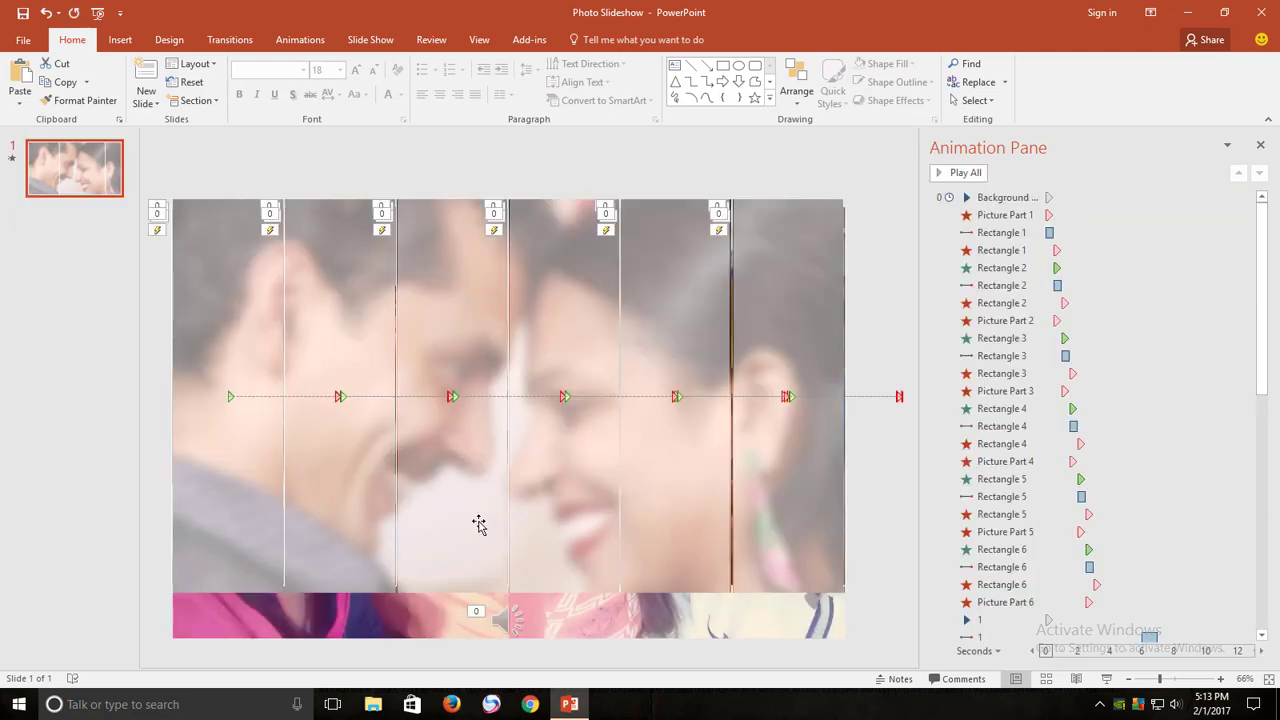
click(508, 621)
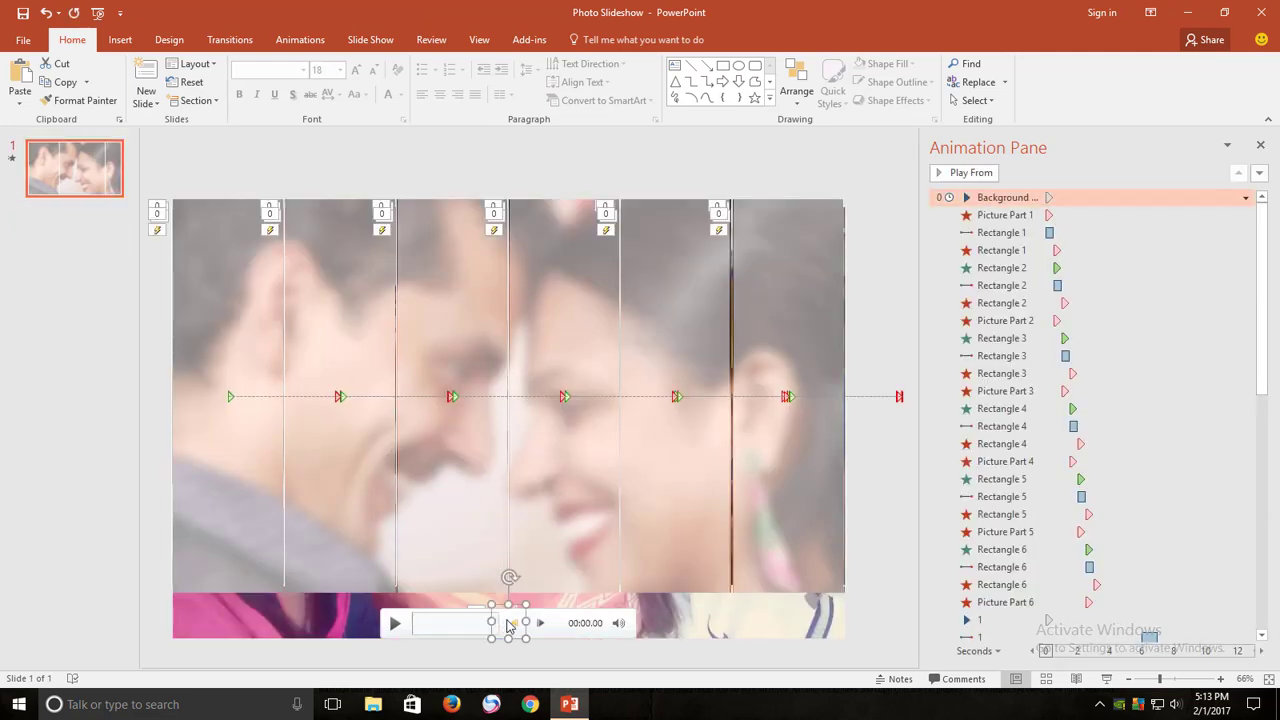
click(643, 40)
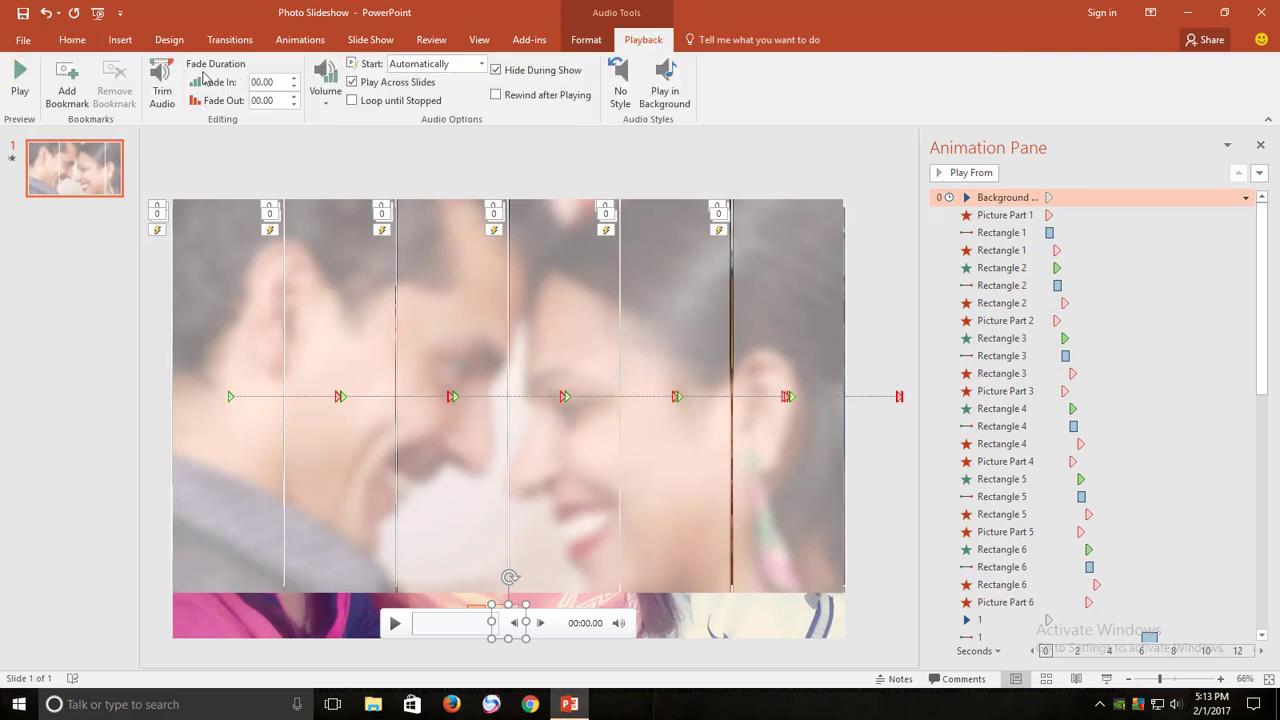
click(161, 85)
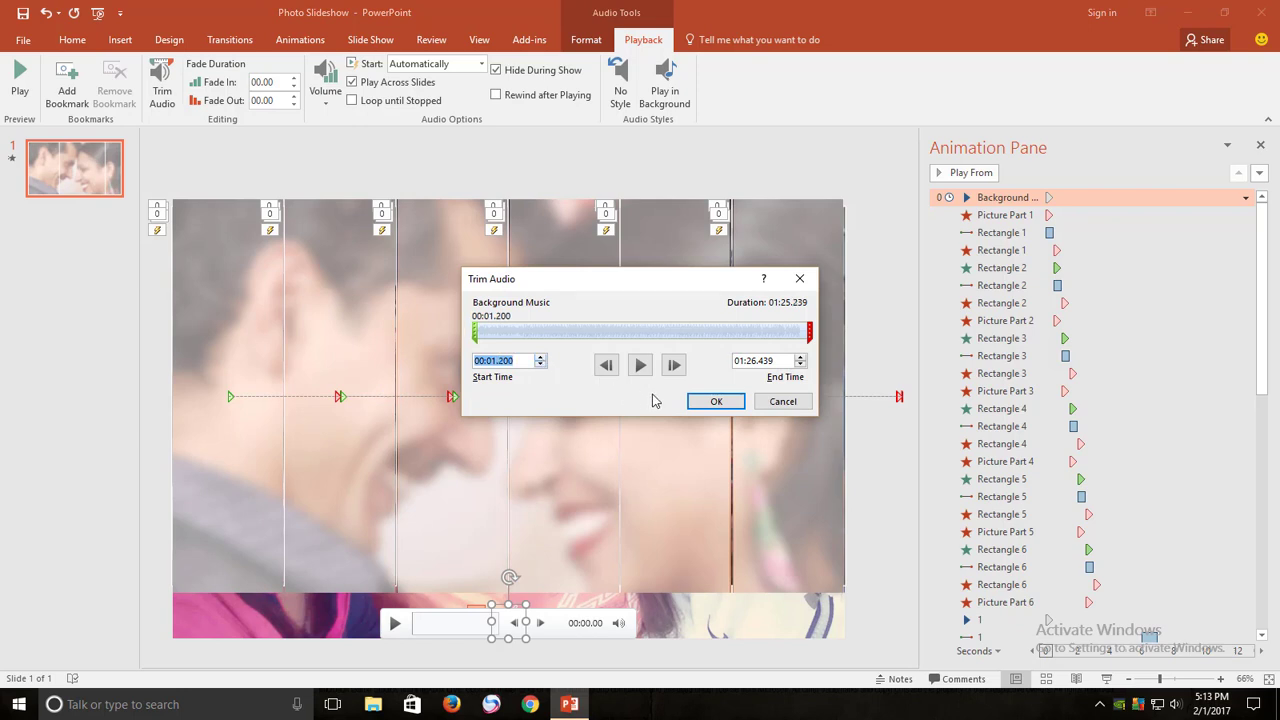
click(692, 401)
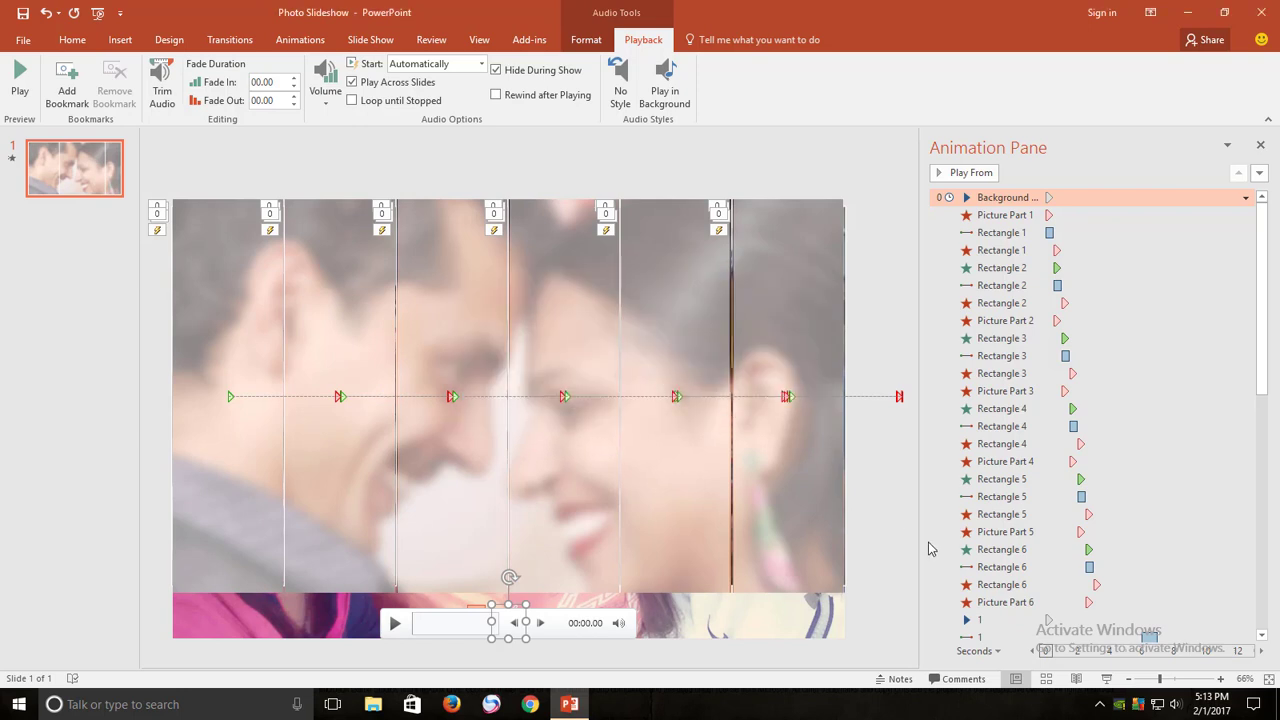
click(1103, 678)
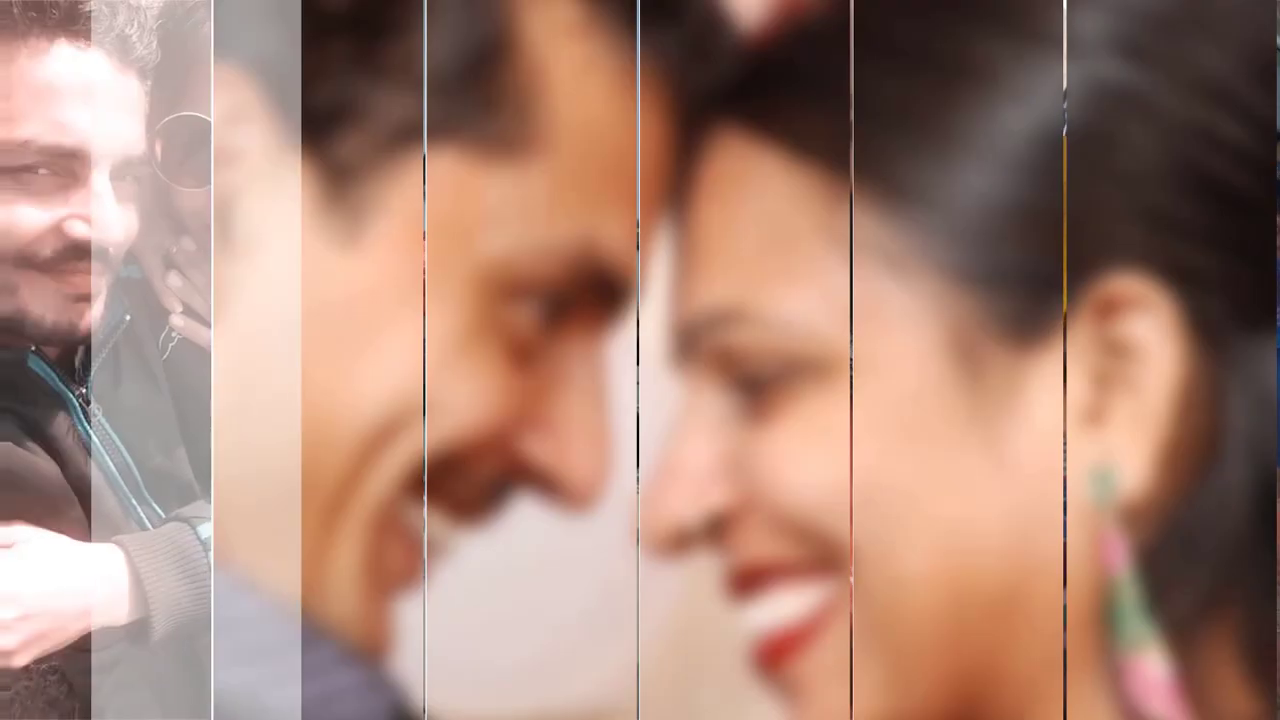